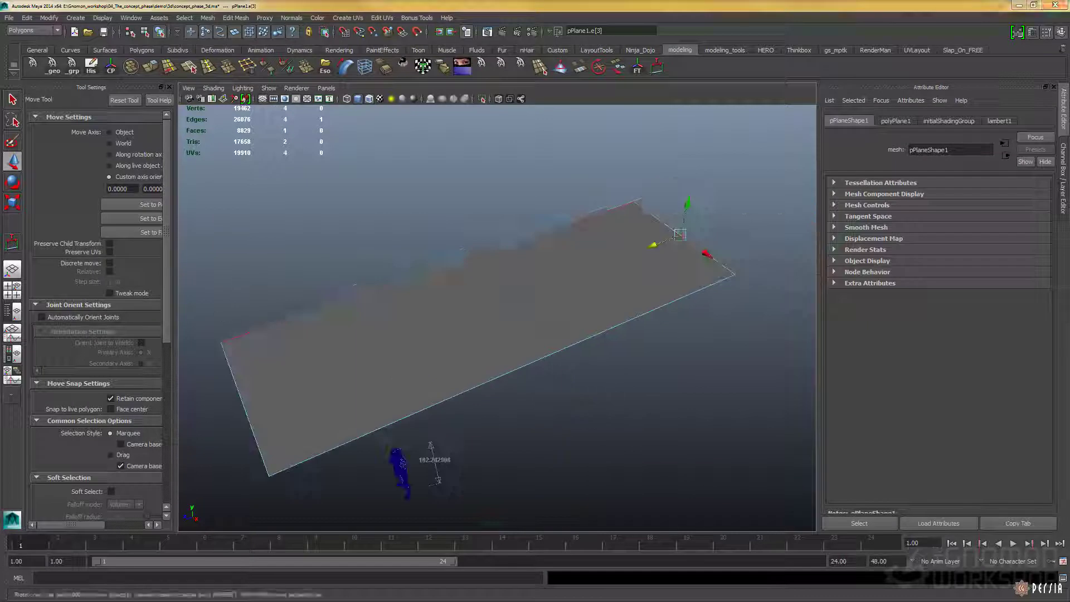
# Undo the last three edits on the ground plane.
pyautogui.hotkey('ctrl', 'z')
pyautogui.hotkey('ctrl', 'z')
pyautogui.hotkey('ctrl', 'z')
pyautogui.keyDown('alt'); pyautogui.moveTo(478, 360); pyautogui.dragTo(563, 361, button='right'); pyautogui.keyUp('alt')
pyautogui.moveTo(563, 361)
pyautogui.keyDown('alt'); pyautogui.mouseDown()
pyautogui.moveTo(592, 361)
pyautogui.moveTo(574, 356)
pyautogui.mouseUp(); pyautogui.keyUp('alt')
# Examine the ground plane and the human figure through the camera and from the perspective view.
pyautogui.click(326, 88)
pyautogui.click(425, 100)
pyautogui.keyDown('alt'); pyautogui.moveTo(504, 294); pyautogui.dragTo(519, 293, button='right'); pyautogui.keyUp('alt')
pyautogui.keyDown('alt'); pyautogui.moveTo(506, 309); pyautogui.dragTo(520, 310); pyautogui.keyUp('alt')
pyautogui.keyDown('alt'); pyautogui.moveTo(520, 310); pyautogui.dragTo(580, 312, button='middle'); pyautogui.keyUp('alt')
pyautogui.press('space')
pyautogui.press('space')
pyautogui.keyDown('alt'); pyautogui.moveTo(518, 354); pyautogui.dragTo(533, 317, button='right'); pyautogui.keyUp('alt')
pyautogui.click(462, 294)
pyautogui.keyDown('alt'); pyautogui.moveTo(533, 318); pyautogui.dragTo(511, 283); pyautogui.keyUp('alt')
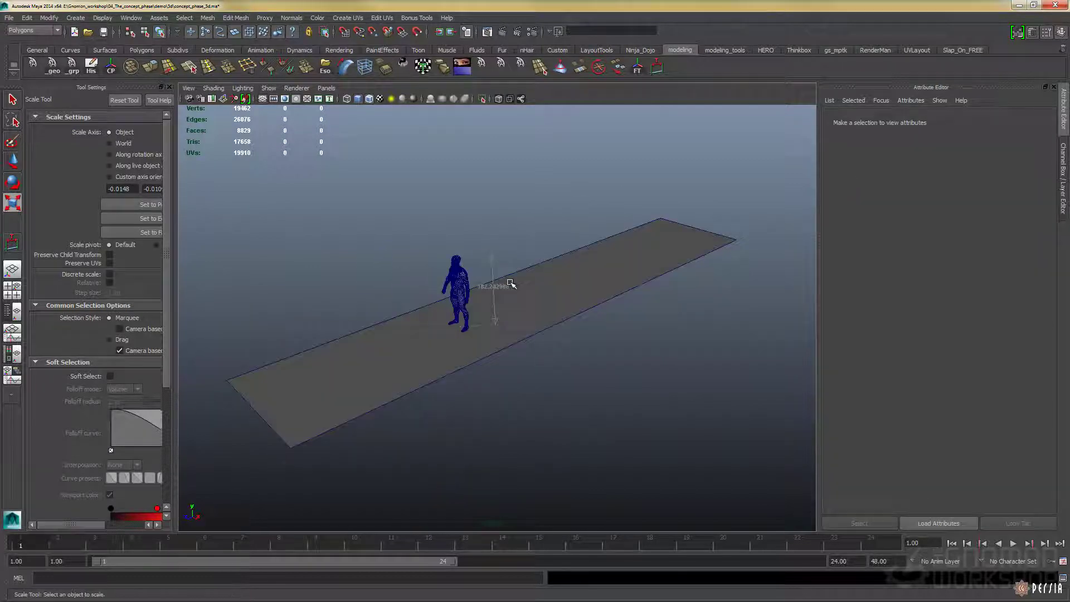
# Isolate a copy of the ground plane and extrude its two long edges upward into side walls.
pyautogui.keyDown('alt'); pyautogui.moveTo(516, 275); pyautogui.dragTo(480, 302, button='middle'); pyautogui.keyUp('alt')
pyautogui.click(559, 301)
pyautogui.hotkey('ctrl', '1')
pyautogui.moveTo(514, 276); pyautogui.dragTo(514, 245, button='right')
pyautogui.moveTo(518, 357); pyautogui.dragTo(471, 254)
pyautogui.keyDown('shift'); pyautogui.moveTo(472, 254); pyautogui.dragTo(471, 282, button='right'); pyautogui.keyUp('shift')
pyautogui.press('w')
pyautogui.keyDown('alt'); pyautogui.moveTo(472, 282); pyautogui.dragTo(514, 156); pyautogui.keyUp('alt')
pyautogui.keyDown('alt'); pyautogui.moveTo(496, 195); pyautogui.dragTo(493, 235); pyautogui.keyUp('alt')
# Delete the floor face of the wall mesh and bring the rest of the scene back into view.
pyautogui.moveTo(502, 413); pyautogui.dragTo(504, 457, button='right')
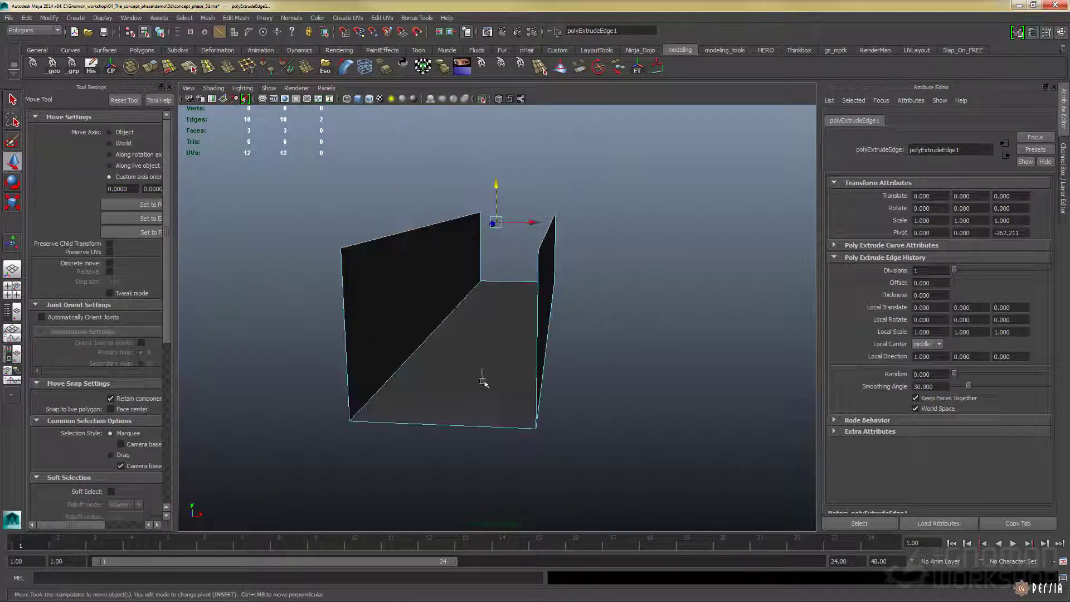
pyautogui.click(490, 368)
pyautogui.press('Delete')
pyautogui.hotkey('ctrl', '1')
# Extrude the walls' upper edges outward into ledges, and extrude them again upward into upper walls.
pyautogui.keyDown('alt'); pyautogui.moveTo(481, 244); pyautogui.dragTo(497, 226); pyautogui.keyUp('alt')
pyautogui.moveTo(434, 227); pyautogui.dragTo(537, 234)
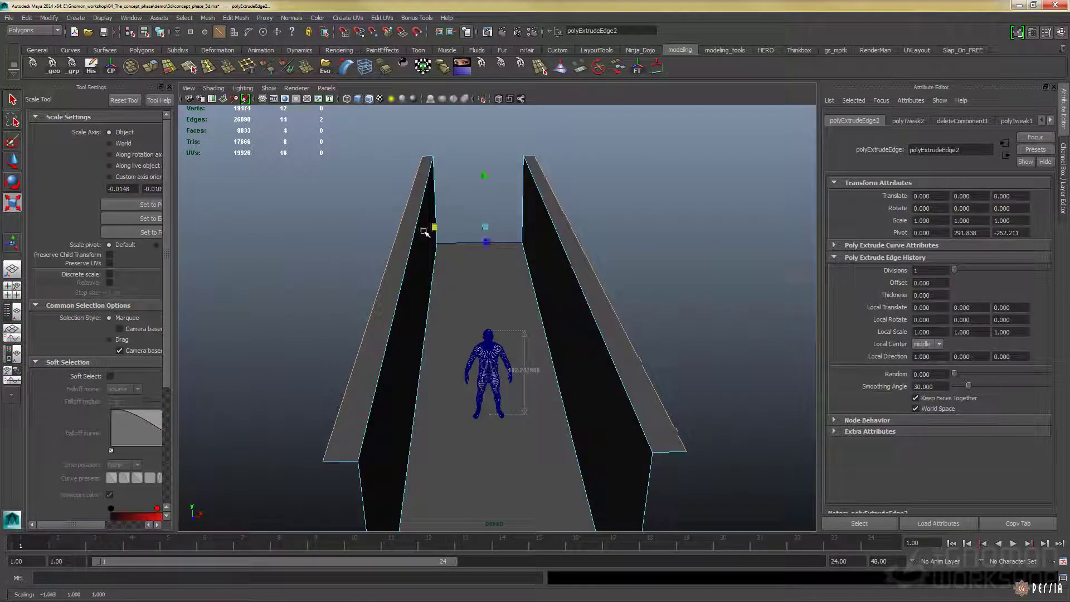
pyautogui.press('w')
pyautogui.press('g')
pyautogui.moveTo(538, 234); pyautogui.dragTo(621, 213)
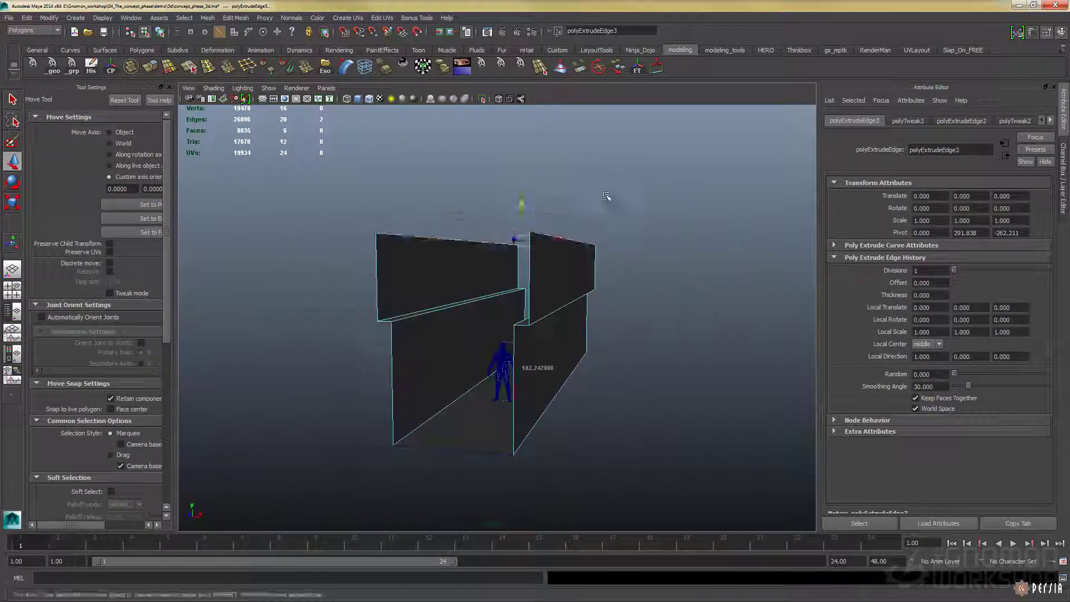
# Add a box on the alley floor near the human figure, checking the layout through the camera.
pyautogui.click(327, 88)
pyautogui.click(426, 101)
pyautogui.keyDown('alt'); pyautogui.moveTo(479, 234); pyautogui.dragTo(551, 281); pyautogui.keyUp('alt')
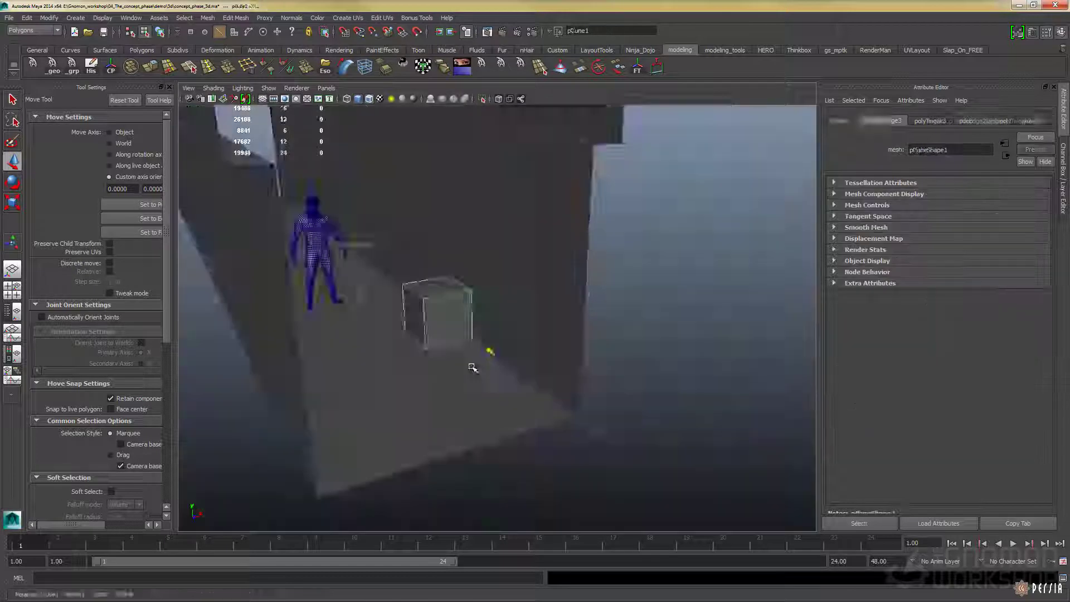
pyautogui.keyDown('alt'); pyautogui.moveTo(473, 368); pyautogui.dragTo(612, 376); pyautogui.keyUp('alt')
pyautogui.click(540, 309)
pyautogui.click(540, 309)
pyautogui.press('f')
pyautogui.press('r')
# Look through the camera and move the box along the floor beside the wall.
pyautogui.click(326, 88)
pyautogui.moveTo(346, 98)
pyautogui.click(427, 99)
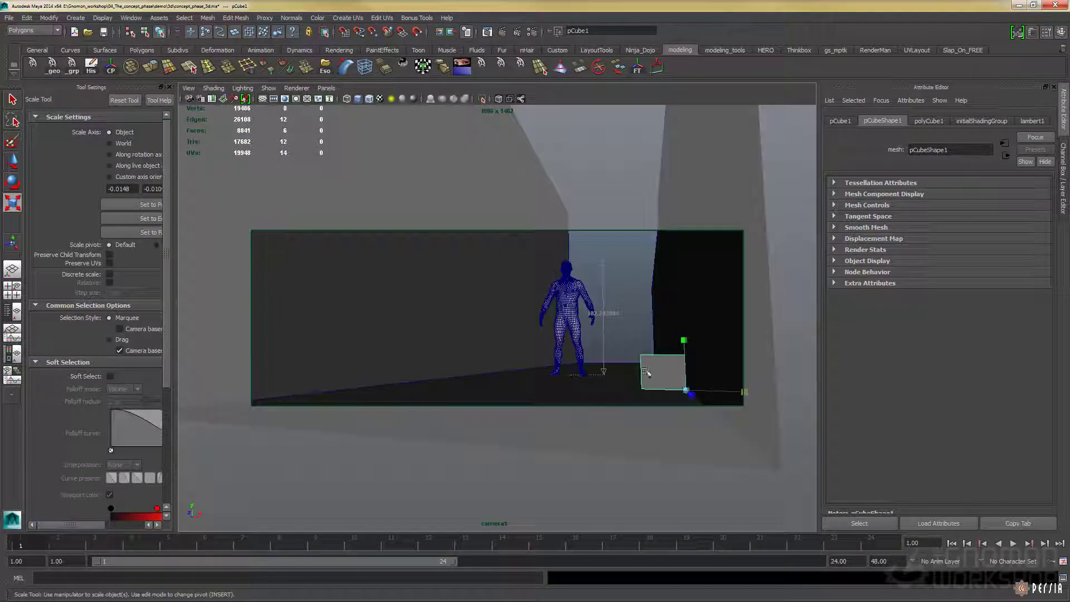
pyautogui.press('w')
pyautogui.moveTo(691, 397); pyautogui.dragTo(702, 425)
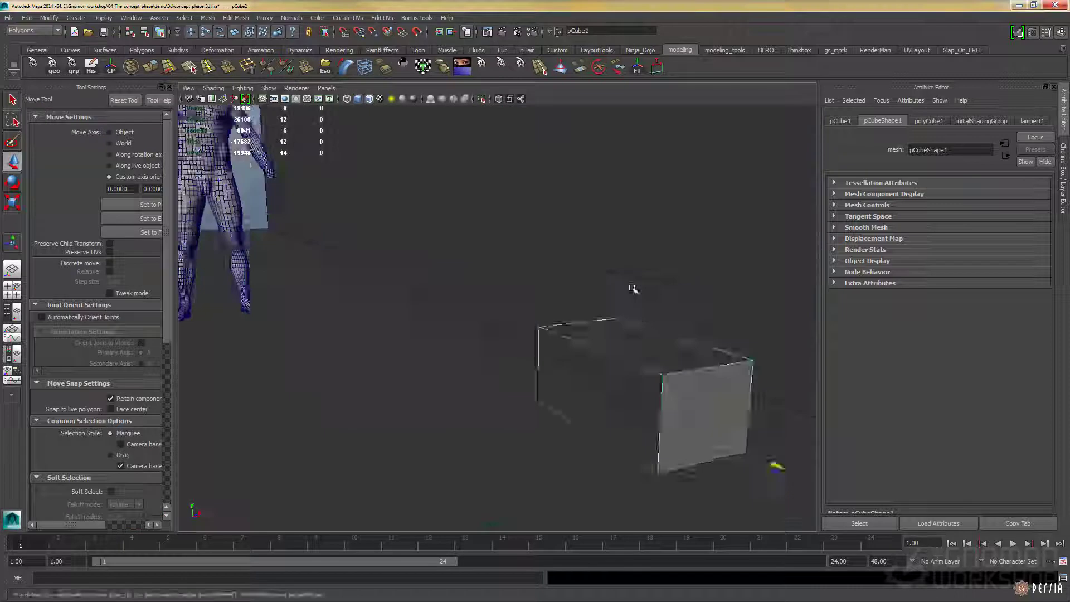
# Duplicate the box, adjust the copy's pivot and place the copy beside the opposite wall.
pyautogui.moveTo(703, 346); pyautogui.dragTo(490, 378)
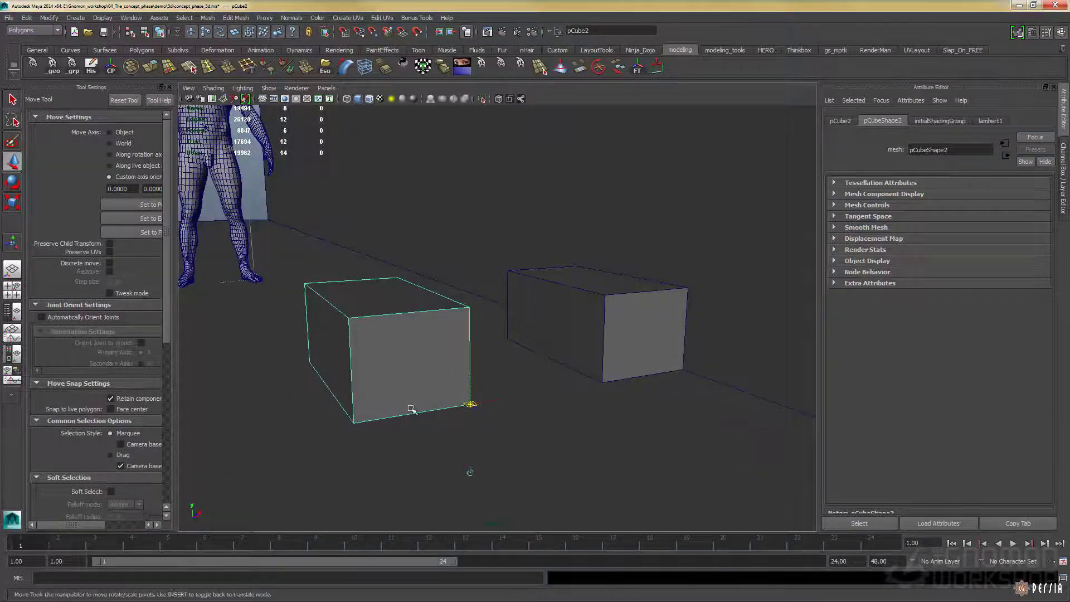
pyautogui.moveTo(444, 417); pyautogui.dragTo(379, 421, button='middle')
pyautogui.press('Insert')
pyautogui.keyDown('alt'); pyautogui.moveTo(385, 420); pyautogui.dragTo(353, 390, button='right'); pyautogui.keyUp('alt')
pyautogui.keyDown('alt'); pyautogui.moveTo(354, 389); pyautogui.dragTo(277, 435); pyautogui.keyUp('alt')
pyautogui.moveTo(277, 435); pyautogui.dragTo(228, 443, button='middle')
pyautogui.moveTo(220, 452); pyautogui.dragTo(296, 339)
pyautogui.keyDown('alt'); pyautogui.moveTo(397, 243); pyautogui.dragTo(363, 230); pyautogui.keyUp('alt')
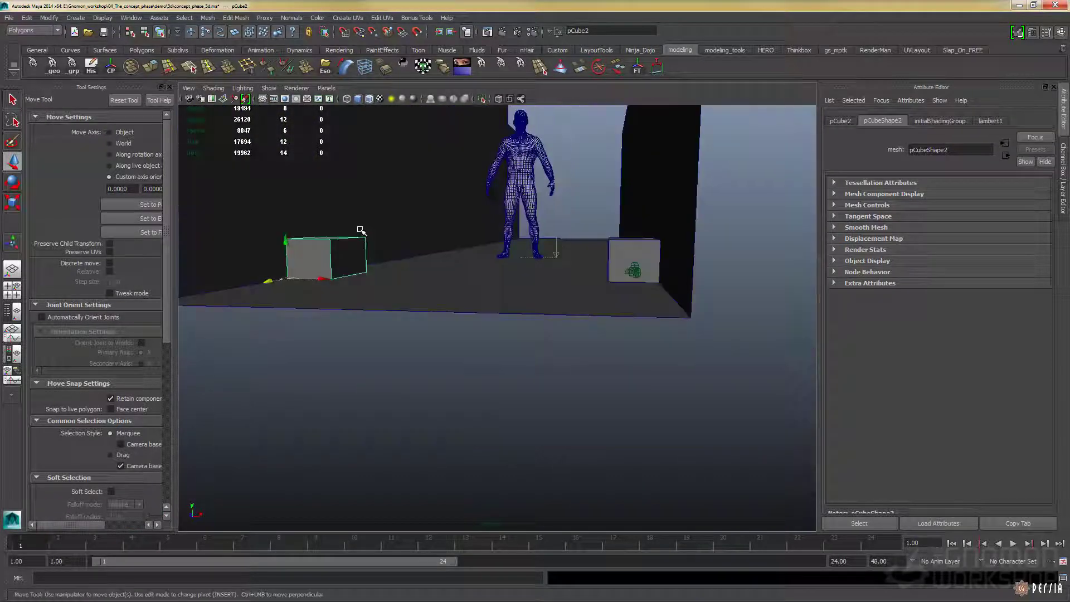
# Scale the copied box taller and check its proportions through the camera.
pyautogui.press('r')
pyautogui.moveTo(285, 239); pyautogui.dragTo(283, 170)
pyautogui.click(328, 87)
pyautogui.moveTo(346, 98)
pyautogui.click(425, 99)
# Duplicate the tall box twice along the same wall and scale the last copy taller.
pyautogui.press('w')
pyautogui.hotkey('ctrl', 'd')
pyautogui.moveTo(306, 390); pyautogui.dragTo(131, 413)
pyautogui.press('r')
pyautogui.press('w')
pyautogui.hotkey('ctrl', 'd')
pyautogui.moveTo(285, 326); pyautogui.dragTo(433, 376, button='middle')
pyautogui.press('r')
pyautogui.moveTo(446, 327); pyautogui.dragTo(440, 229)
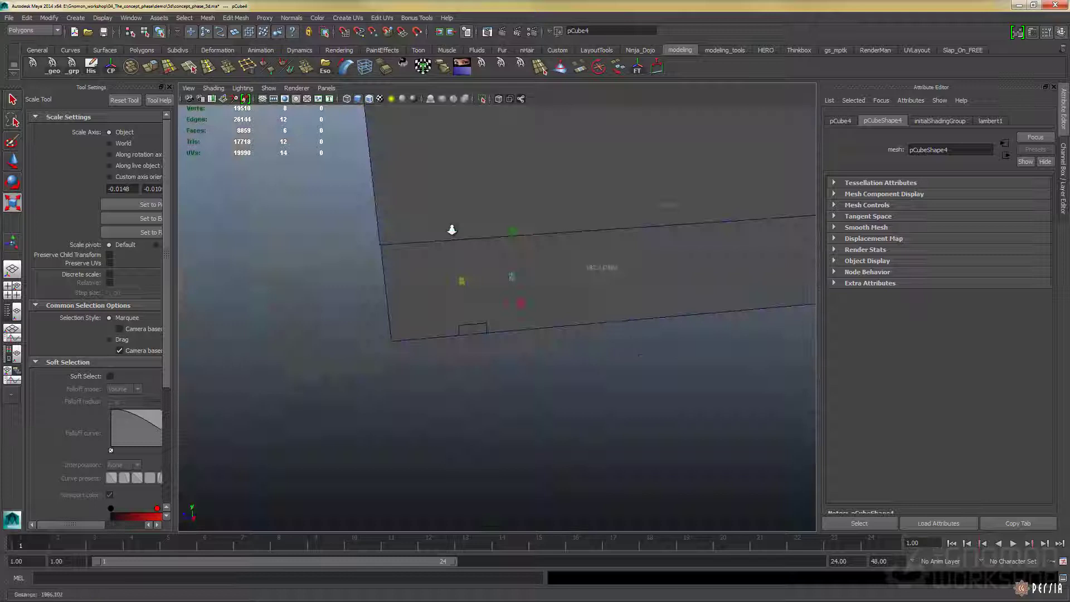
# Extrude the end edges of the alley walls sideways into front-facing wall returns and check them through the camera.
pyautogui.keyDown('alt'); pyautogui.moveTo(451, 227); pyautogui.dragTo(446, 484); pyautogui.keyUp('alt')
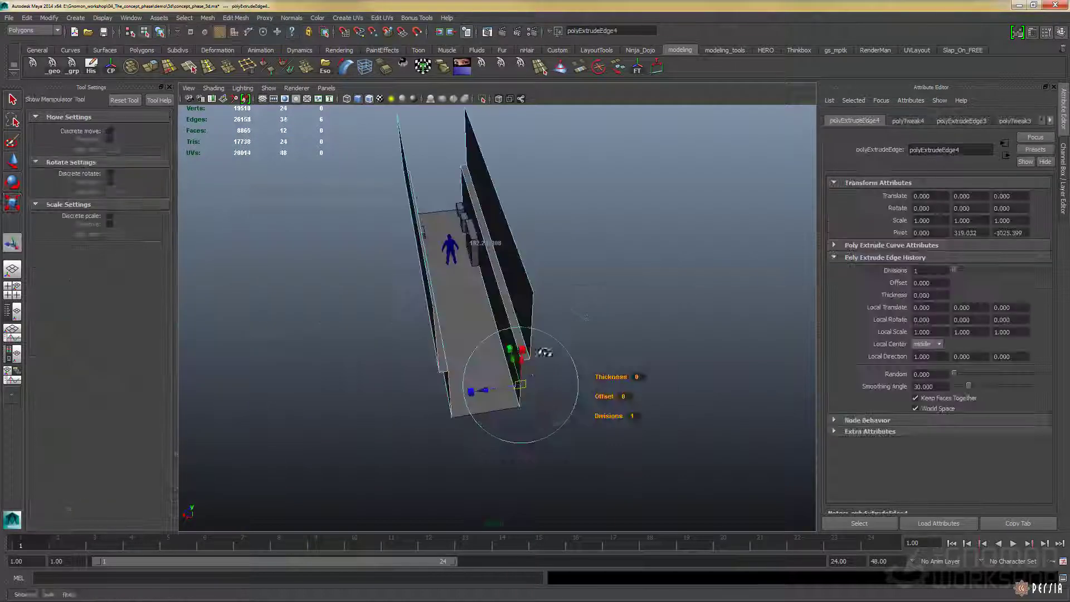
pyautogui.keyDown('alt'); pyautogui.moveTo(543, 354); pyautogui.dragTo(627, 342); pyautogui.keyUp('alt')
pyautogui.click(326, 87)
pyautogui.click(465, 98)
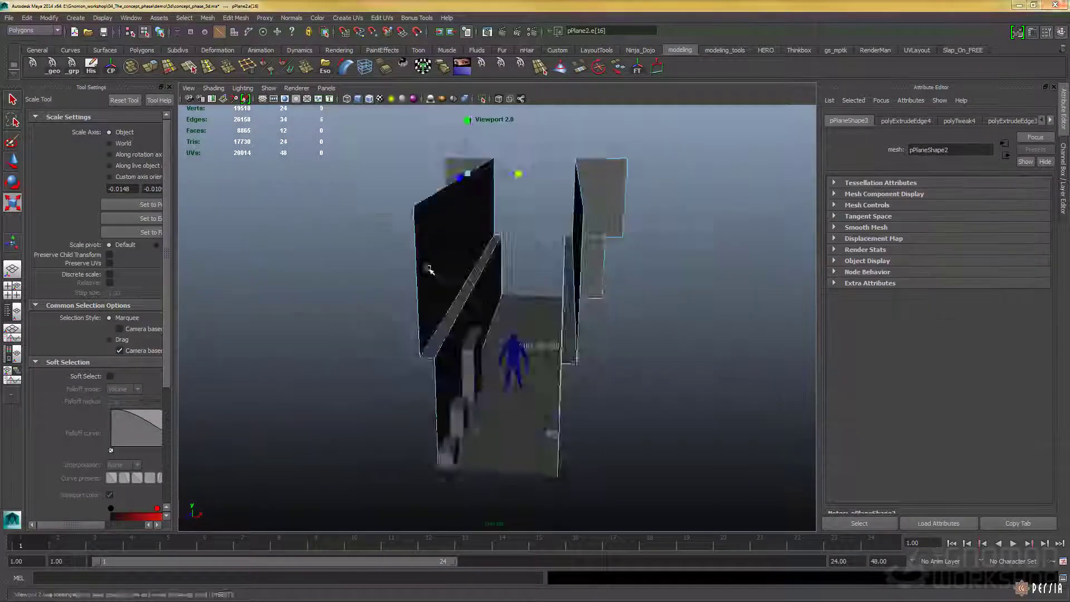
pyautogui.keyDown('alt'); pyautogui.moveTo(428, 267); pyautogui.dragTo(390, 270); pyautogui.keyUp('alt')
pyautogui.click(327, 88)
pyautogui.click(425, 104)
# Add a new box at the end of the alley and scale it into a large building block.
pyautogui.moveTo(507, 222); pyautogui.dragTo(566, 198, button='right')
pyautogui.keyDown('alt'); pyautogui.moveTo(569, 201); pyautogui.dragTo(504, 237); pyautogui.keyUp('alt')
pyautogui.press('space')
pyautogui.moveTo(552, 160); pyautogui.dragTo(505, 146)
pyautogui.keyDown('alt'); pyautogui.moveTo(506, 167); pyautogui.dragTo(473, 359); pyautogui.keyUp('alt')
pyautogui.moveTo(493, 332); pyautogui.dragTo(455, 339)
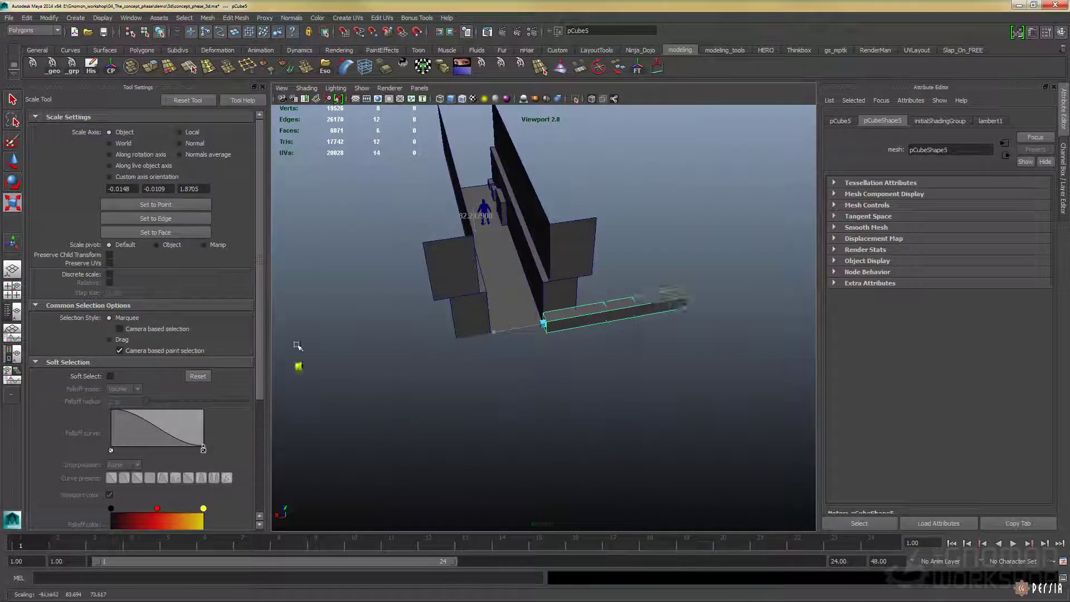
pyautogui.keyDown('alt'); pyautogui.moveTo(299, 346); pyautogui.dragTo(589, 333); pyautogui.keyUp('alt')
pyautogui.moveTo(527, 162)
pyautogui.mouseDown()
pyautogui.moveTo(554, 169)
pyautogui.moveTo(524, 148)
pyautogui.mouseUp()
pyautogui.press('space')
pyautogui.press('space')
pyautogui.moveTo(612, 266); pyautogui.dragTo(616, 250)
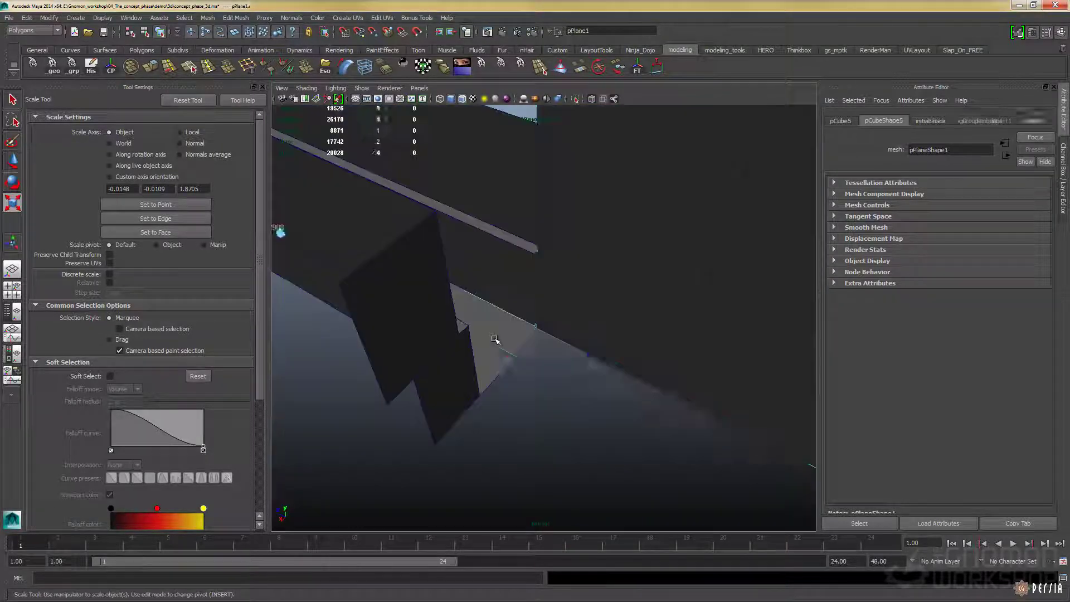
# Duplicate the large building block and position the copy on the other side of the alley.
pyautogui.press('w')
pyautogui.keyDown('alt'); pyautogui.moveTo(494, 338); pyautogui.dragTo(487, 303, button='right'); pyautogui.keyUp('alt')
pyautogui.keyDown('alt'); pyautogui.moveTo(488, 304); pyautogui.dragTo(719, 362); pyautogui.keyUp('alt')
pyautogui.click(567, 227)
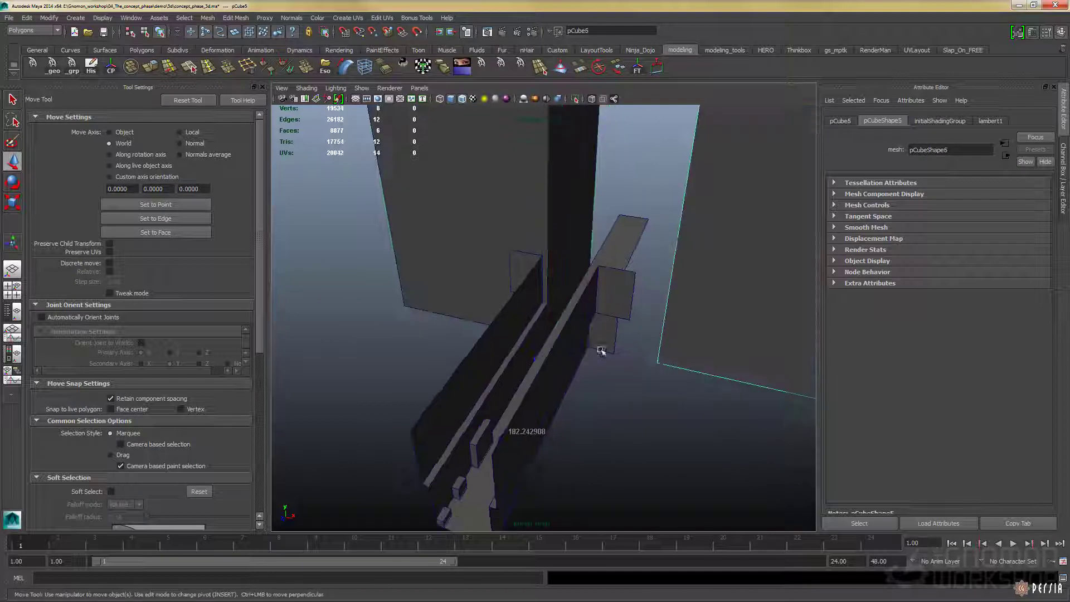
pyautogui.keyDown('alt'); pyautogui.moveTo(641, 362); pyautogui.dragTo(545, 349); pyautogui.keyUp('alt')
# Scale the height of the copied building block, judging its size through the camera.
pyautogui.press('r')
pyautogui.click(420, 88)
pyautogui.click(516, 102)
pyautogui.moveTo(700, 314); pyautogui.dragTo(700, 209)
pyautogui.press('space')
pyautogui.moveTo(721, 249); pyautogui.dragTo(721, 221)
pyautogui.keyDown('alt'); pyautogui.moveTo(722, 223); pyautogui.dragTo(502, 309); pyautogui.keyUp('alt')
# Duplicate the building block again, move the copy in front of the others and scale it into a lower block.
pyautogui.hotkey('ctrl', 'd')
pyautogui.press('w')
pyautogui.moveTo(502, 309); pyautogui.dragTo(487, 368)
pyautogui.press('r')
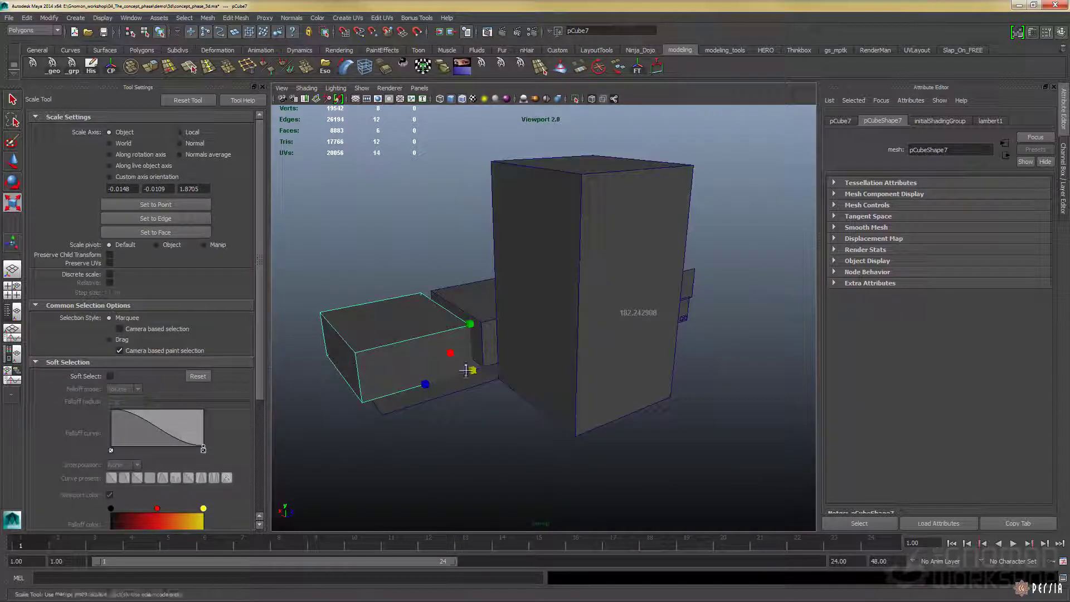
pyautogui.keyDown('alt'); pyautogui.moveTo(488, 368); pyautogui.dragTo(532, 351, button='middle'); pyautogui.keyUp('alt')
pyautogui.moveTo(466, 368); pyautogui.dragTo(484, 362)
pyautogui.keyDown('alt'); pyautogui.moveTo(528, 151); pyautogui.dragTo(592, 285); pyautogui.keyUp('alt')
# Make two more copies of the building block and rescale them to fill out the background.
pyautogui.hotkey('ctrl', 'd')
pyautogui.press('w')
pyautogui.hotkey('ctrl', 'd')
pyautogui.press('r')
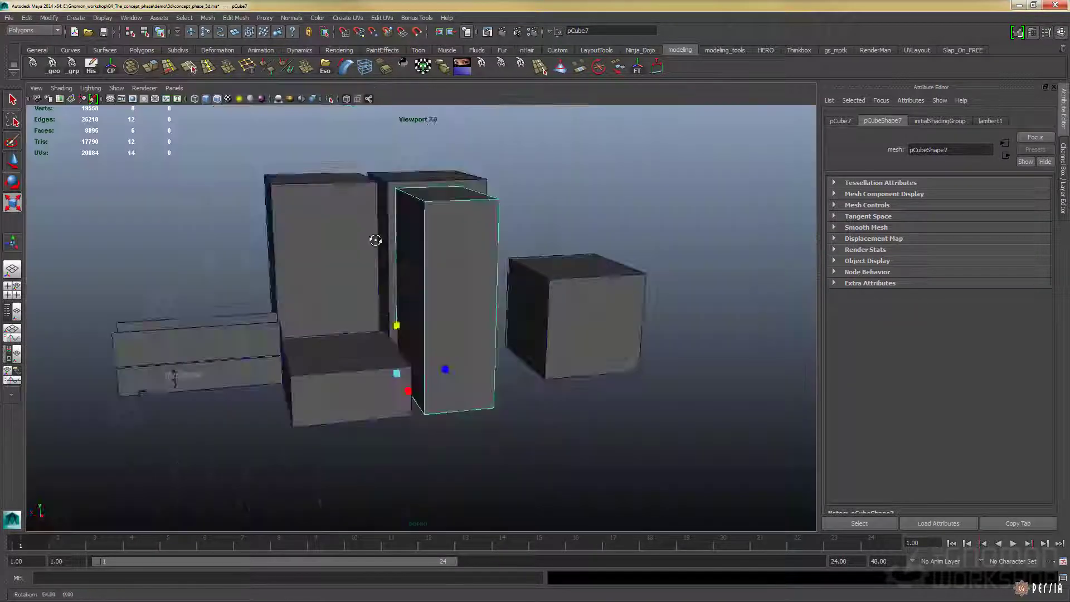
pyautogui.keyDown('alt'); pyautogui.moveTo(375, 238); pyautogui.dragTo(390, 235); pyautogui.keyUp('alt')
# Insert sets of six edge loops around the background building blocks to divide them into floors.
pyautogui.keyDown('shift'); pyautogui.moveTo(290, 197); pyautogui.dragTo(262, 167, button='right'); pyautogui.keyUp('shift')
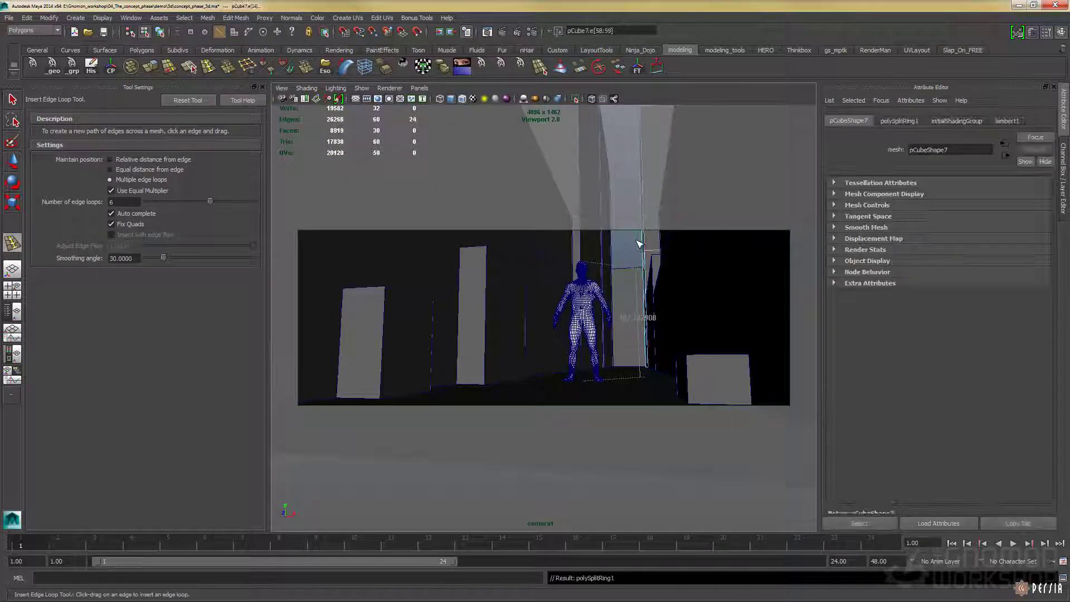
pyautogui.moveTo(640, 243); pyautogui.dragTo(640, 244, button='right')
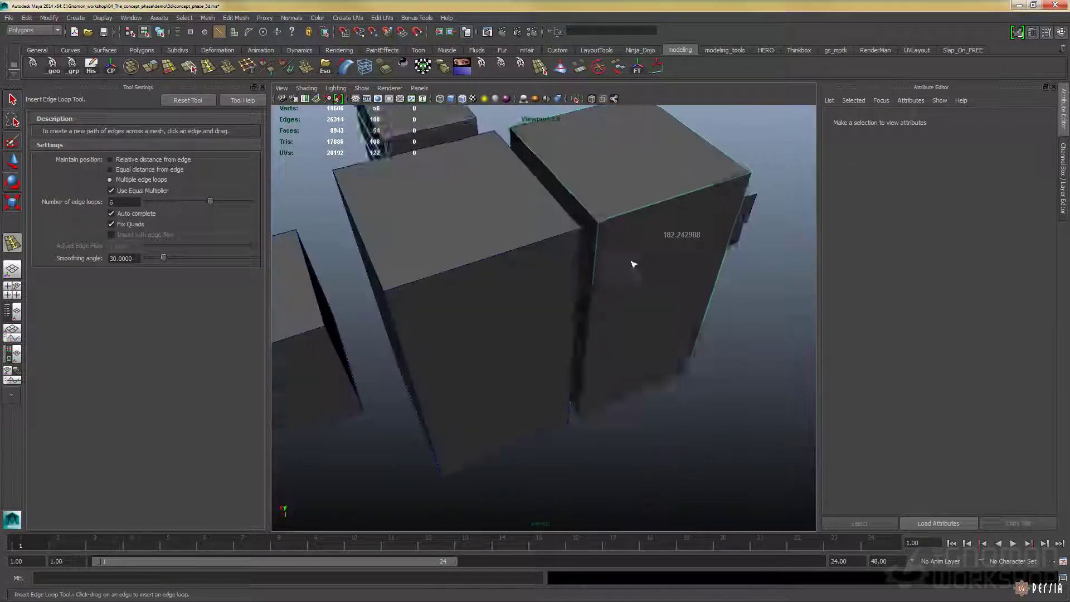
pyautogui.click(585, 306)
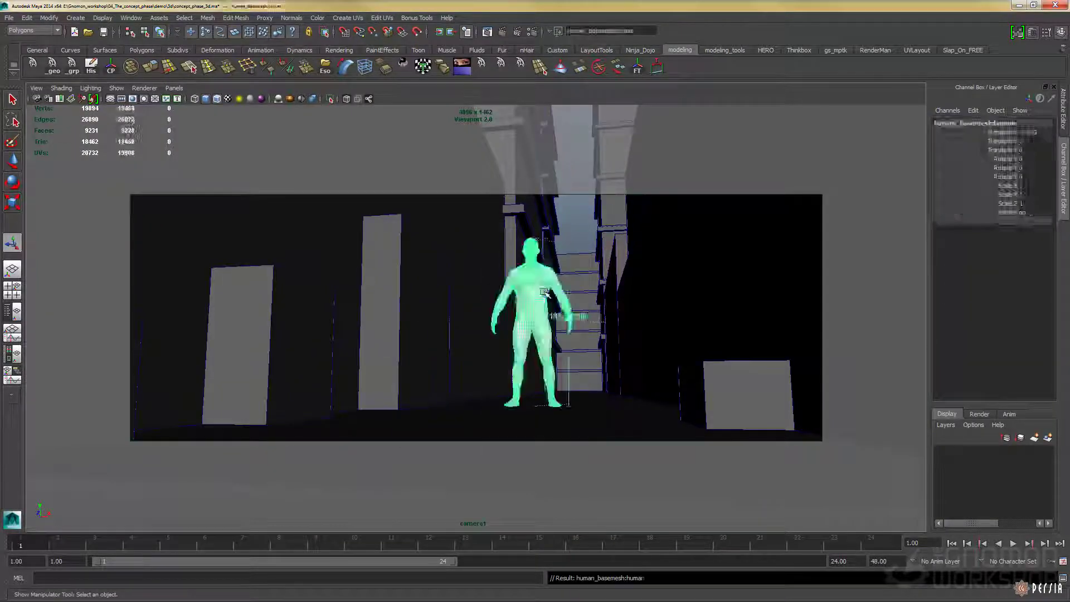
# Hide the human figure and reframe the alley through shotCam_002.
pyautogui.hotkey('ctrl', 'h')
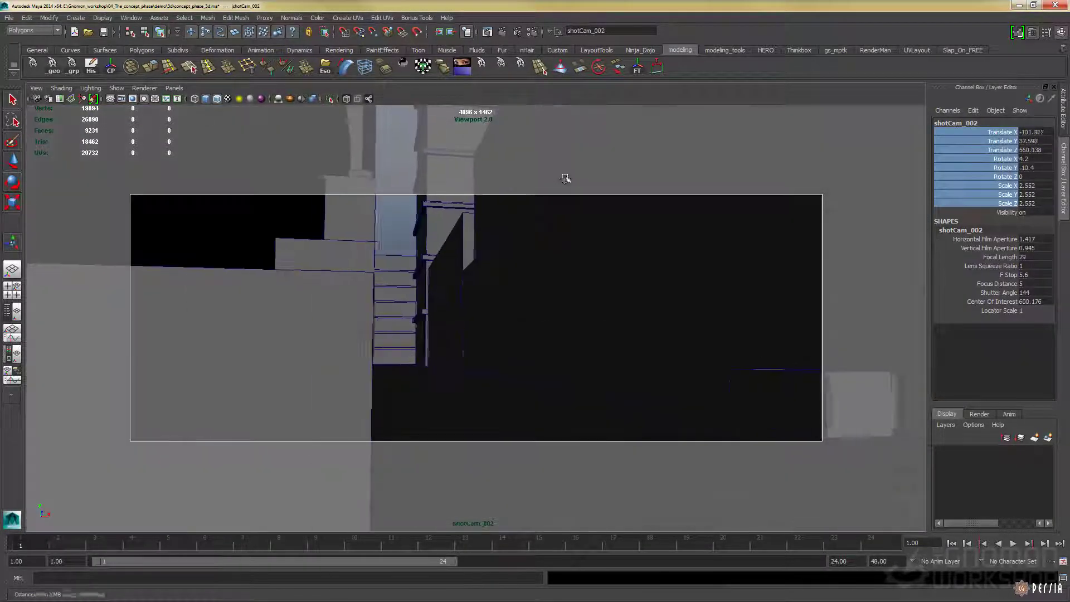
pyautogui.keyDown('alt'); pyautogui.moveTo(565, 179); pyautogui.dragTo(504, 194); pyautogui.keyUp('alt')
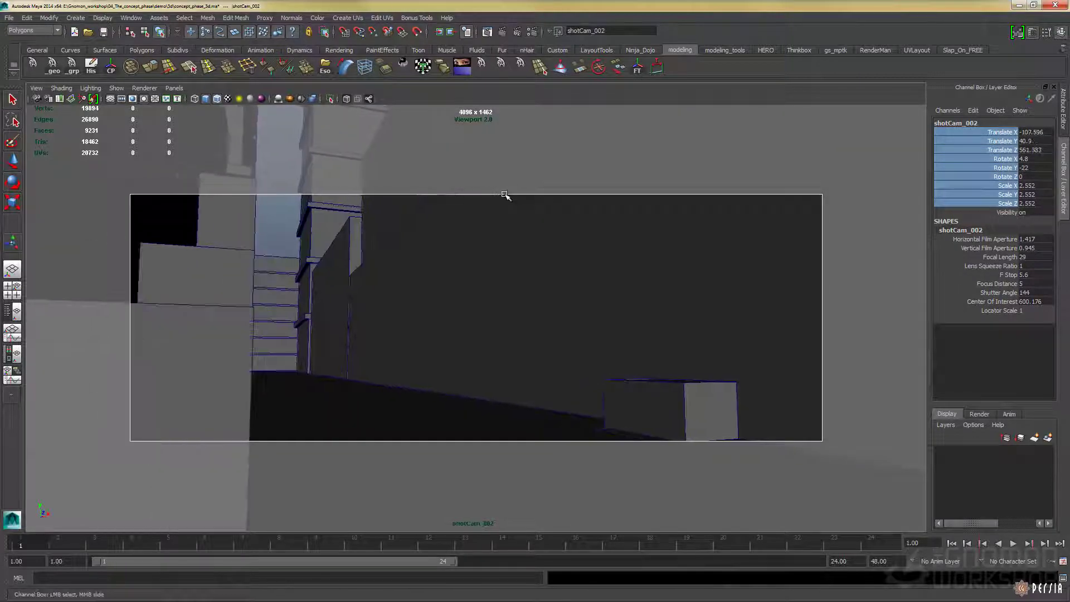
pyautogui.keyDown('alt'); pyautogui.moveTo(377, 182); pyautogui.dragTo(449, 162); pyautogui.keyUp('alt')
pyautogui.keyDown('alt'); pyautogui.moveTo(449, 162); pyautogui.dragTo(441, 185, button='middle'); pyautogui.keyUp('alt')
pyautogui.keyDown('alt'); pyautogui.moveTo(134, 137); pyautogui.dragTo(147, 132, button='middle'); pyautogui.keyUp('alt')
# Lock the transform channels of shotCam_002 and change the camera shown in the viewport.
pyautogui.rightClick(987, 136)
pyautogui.click(1012, 351)
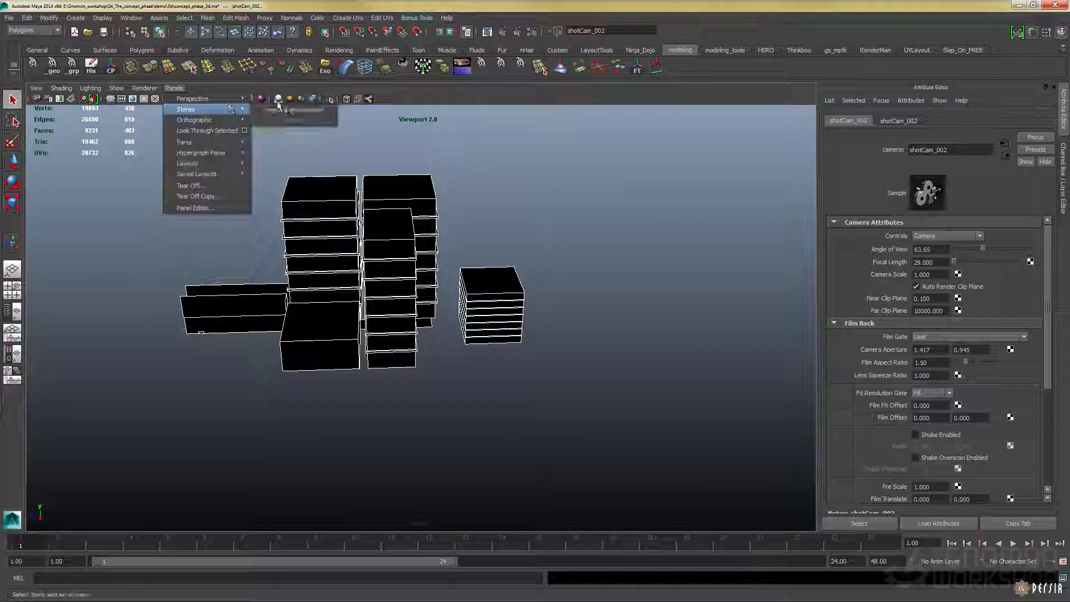
pyautogui.click(272, 108)
pyautogui.click(258, 210)
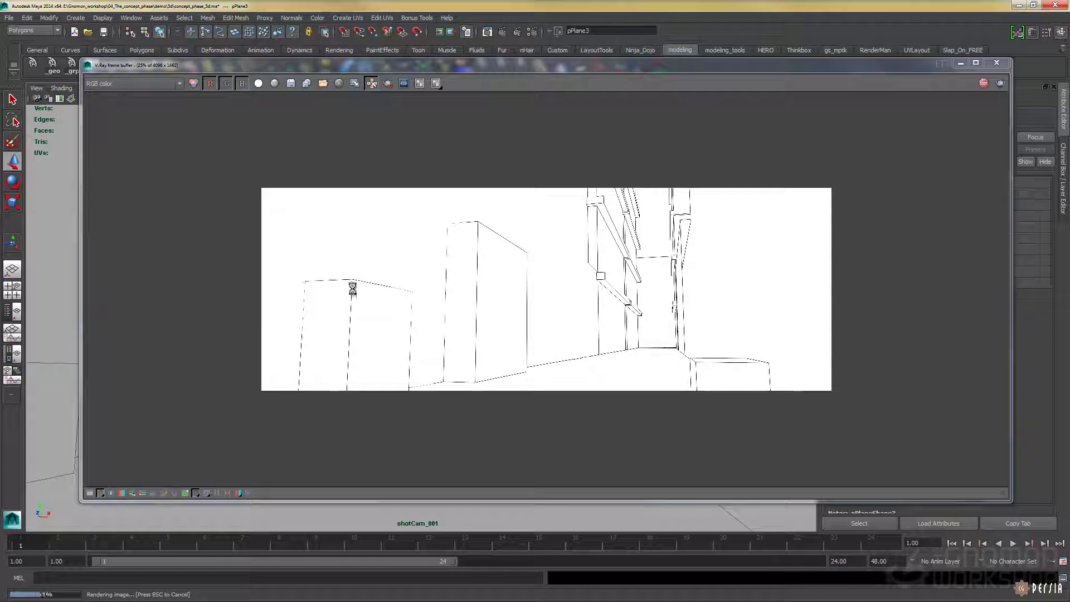
# Set a render region over the upper right part of the shotCam_001 image and render it again.
pyautogui.scroll(1, 659, 261)
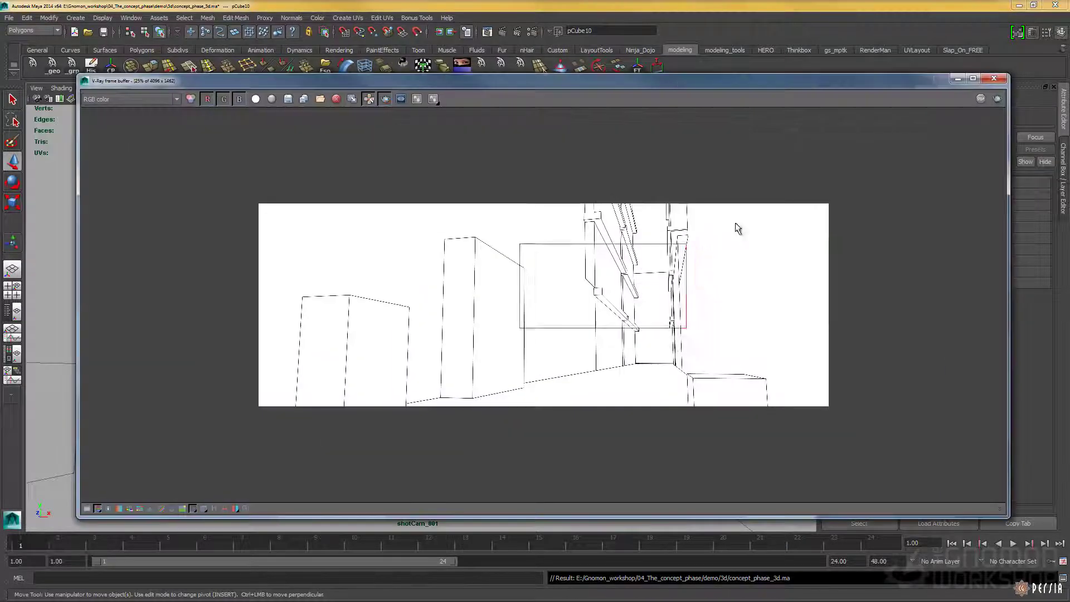
pyautogui.moveTo(697, 235)
pyautogui.mouseDown()
pyautogui.moveTo(845, 337)
pyautogui.moveTo(845, 351)
pyautogui.mouseUp()
pyautogui.click(997, 99)
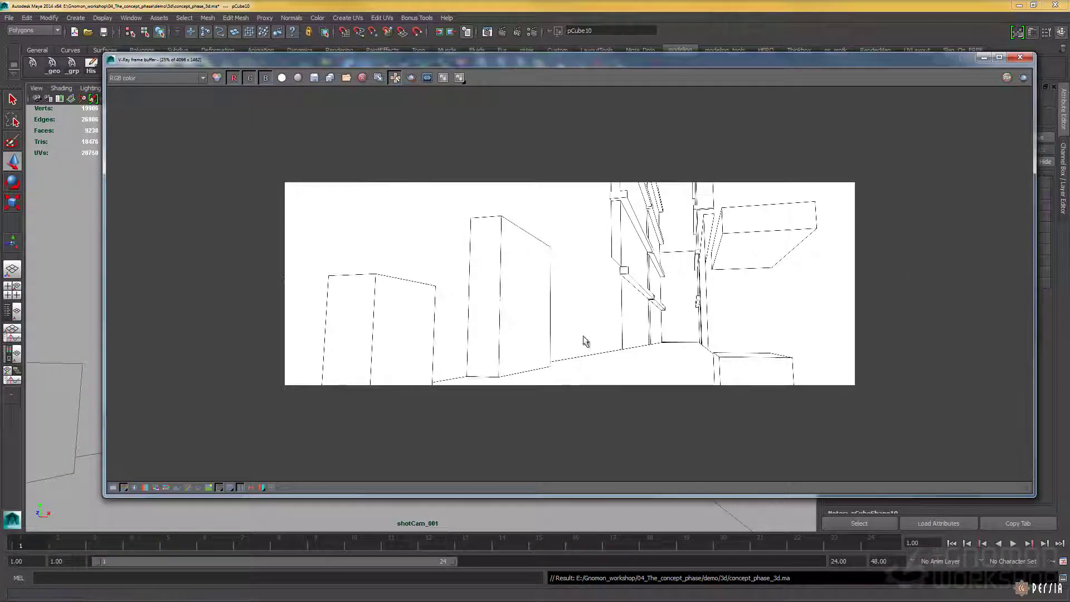
# Open the V-Ray render history and save the shotCam_001 line render to it.
pyautogui.click(251, 487)
pyautogui.click(69, 137)
pyautogui.moveTo(471, 61); pyautogui.dragTo(454, 126)
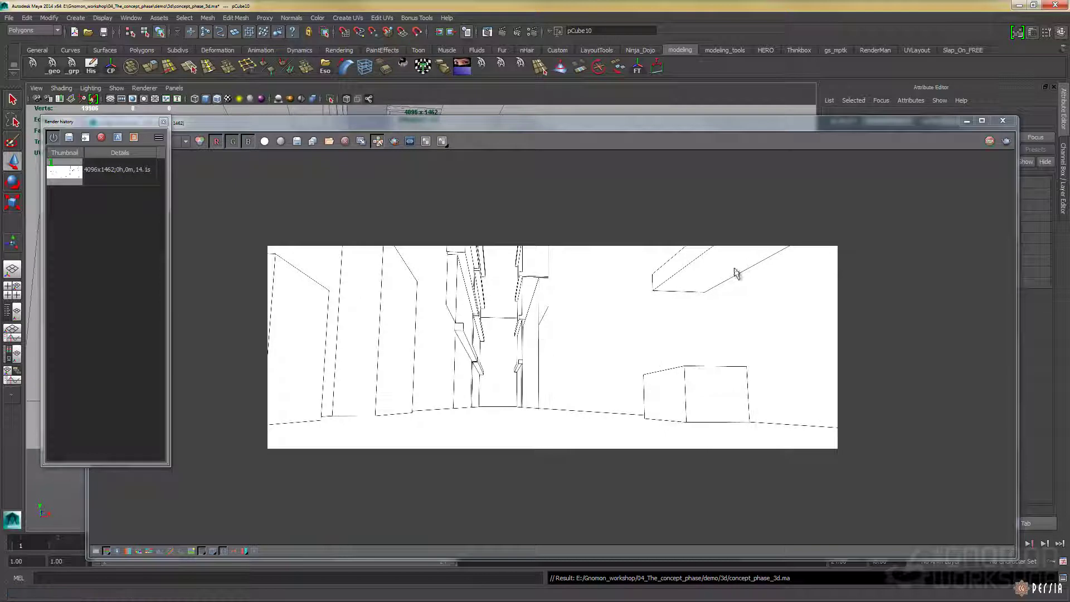
# Save the second camera's line render to the render history and review the stored renders.
pyautogui.click(69, 137)
pyautogui.moveTo(105, 120); pyautogui.dragTo(86, 151)
pyautogui.moveTo(229, 123); pyautogui.dragTo(301, 64)
pyautogui.click(97, 236)
pyautogui.click(101, 203)
pyautogui.click(109, 230)
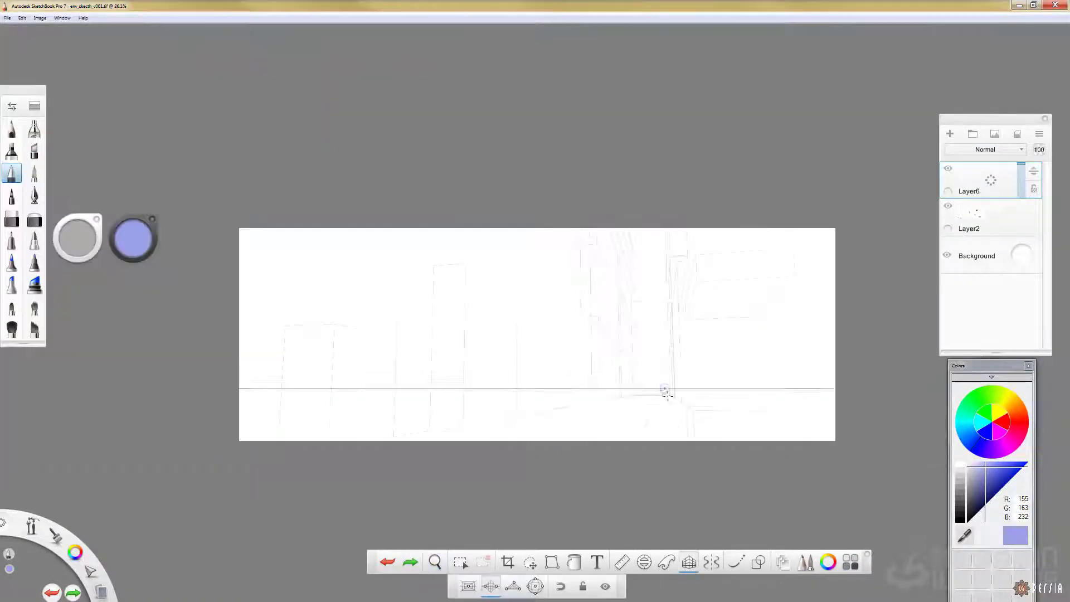
# In SketchBook Pro, rename Layer6 as persp_guide.
pyautogui.moveTo(977, 195); pyautogui.dragTo(1009, 200)
pyautogui.write('persp_guide')
pyautogui.press('Return')
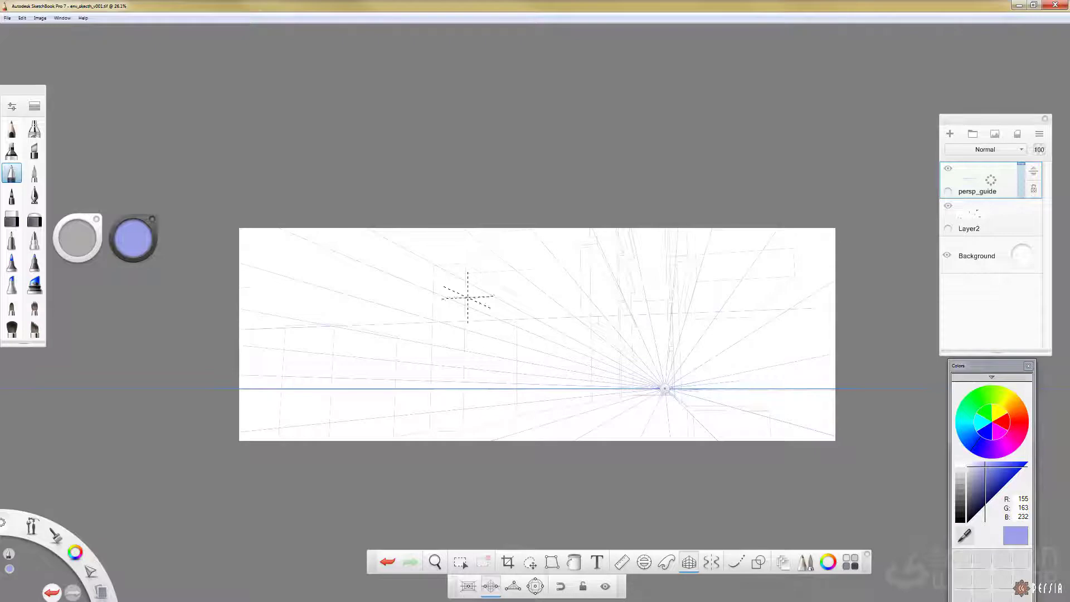
# Draw perspective guide lines across the full width of the canvas on the persp_guide layer.
pyautogui.moveTo(239, 357); pyautogui.dragTo(836, 346)
pyautogui.moveTo(835, 412)
pyautogui.mouseDown()
pyautogui.moveTo(240, 406)
pyautogui.moveTo(836, 401)
pyautogui.mouseUp()
pyautogui.moveTo(239, 421); pyautogui.dragTo(836, 433)
pyautogui.press('r')
pyautogui.moveTo(717, 242)
pyautogui.mouseDown()
pyautogui.moveTo(461, 342)
pyautogui.moveTo(347, 320)
pyautogui.moveTo(568, 344)
pyautogui.moveTo(607, 364)
pyautogui.moveTo(808, 357)
pyautogui.mouseUp()
pyautogui.scroll(1, 832, 354)
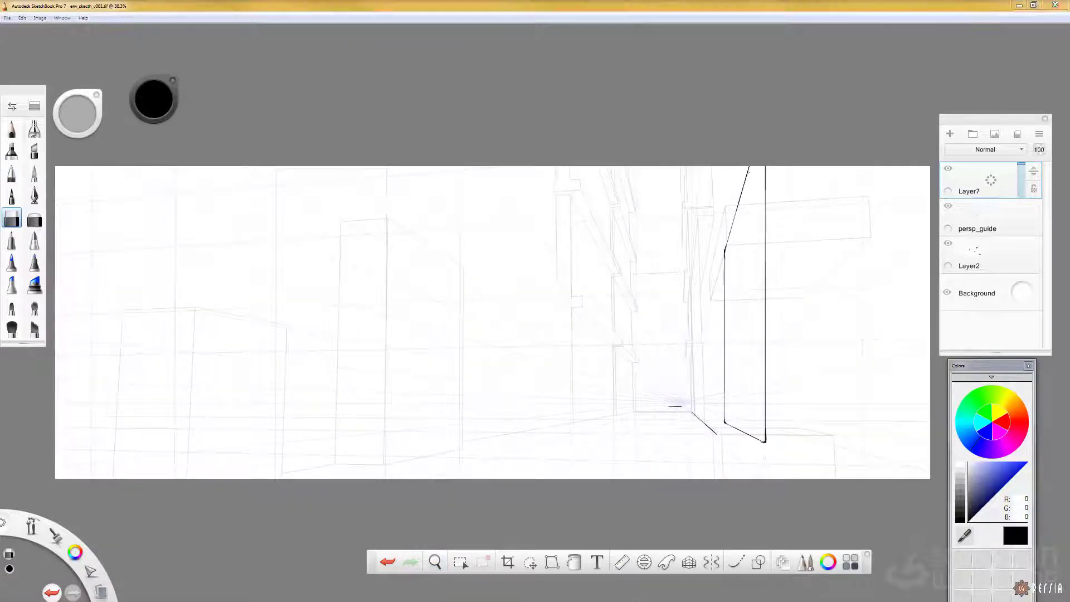
# Sketch the rough vertical edge beside the foreground wall on Layer7 with the Pencil.
pyautogui.press('e')
pyautogui.hotkey('ctrl', 'b')
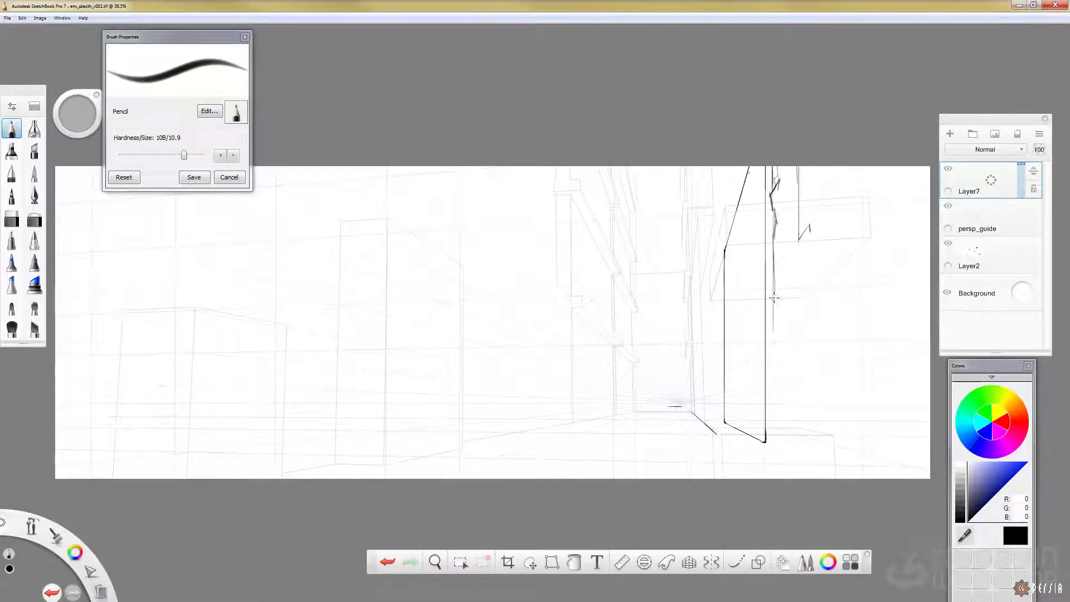
pyautogui.moveTo(774, 400); pyautogui.dragTo(774, 441)
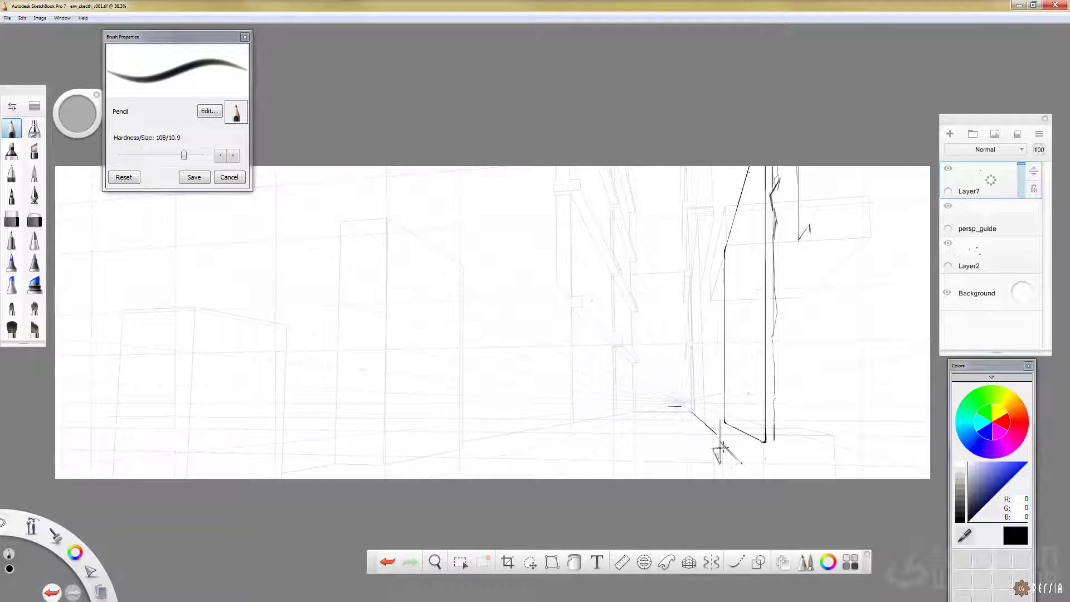
# Sketch the ledge at the base of the foreground wall and the receding ground lines beside it.
pyautogui.moveTo(721, 437); pyautogui.dragTo(771, 478)
pyautogui.moveTo(774, 436); pyautogui.dragTo(892, 478)
pyautogui.hotkey('ctrl', 'z')
pyautogui.moveTo(765, 464); pyautogui.dragTo(843, 461)
pyautogui.moveTo(843, 418)
pyautogui.mouseDown()
pyautogui.moveTo(844, 461)
pyautogui.moveTo(857, 467)
pyautogui.mouseUp()
# Reduce the eraser size and clean up the overlapping lines on the ledge at the wall's base.
pyautogui.press('e')
pyautogui.moveTo(130, 155); pyautogui.dragTo(123, 155)
pyautogui.moveTo(752, 462)
pyautogui.mouseDown()
pyautogui.moveTo(737, 448)
pyautogui.moveTo(759, 467)
pyautogui.moveTo(772, 450)
pyautogui.mouseUp()
pyautogui.press('e')
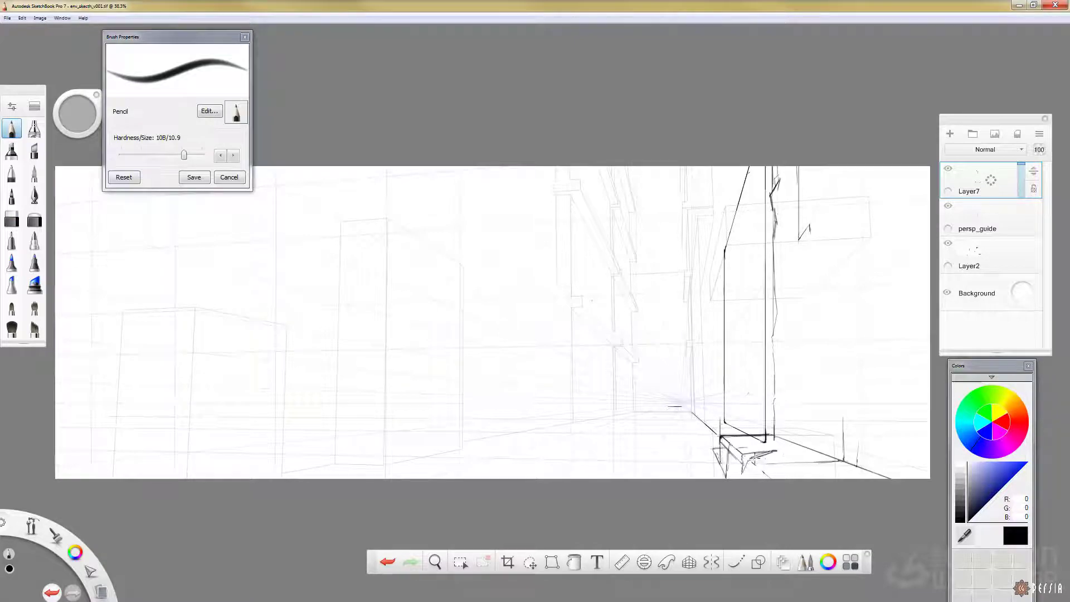
# Draw the stepped curb line on the ground from the canvas's lower edge toward the foreground wall, using the Ruler.
pyautogui.moveTo(948, 243); pyautogui.dragTo(951, 222)
pyautogui.hotkey('ctrl', 'z')
pyautogui.press('r')
pyautogui.moveTo(674, 424)
pyautogui.mouseDown()
pyautogui.moveTo(676, 452)
pyautogui.moveTo(646, 434)
pyautogui.mouseUp()
pyautogui.moveTo(677, 455); pyautogui.dragTo(682, 424)
pyautogui.moveTo(525, 455); pyautogui.dragTo(633, 475)
pyautogui.moveTo(618, 460)
pyautogui.mouseDown()
pyautogui.moveTo(648, 431)
pyautogui.moveTo(714, 485)
pyautogui.moveTo(561, 460)
pyautogui.mouseUp()
pyautogui.moveTo(714, 484); pyautogui.dragTo(704, 411)
pyautogui.moveTo(635, 475); pyautogui.dragTo(613, 457)
pyautogui.moveTo(562, 460); pyautogui.dragTo(526, 479)
# Refine the curb's short edges, trim them with the Hard Eraser, and compare the sketch without the persp_guide and Layer2 layers.
pyautogui.press('r')
pyautogui.moveTo(612, 459); pyautogui.dragTo(621, 460)
pyautogui.moveTo(547, 478); pyautogui.dragTo(577, 460)
pyautogui.click(12, 219)
pyautogui.moveTo(620, 460); pyautogui.dragTo(649, 432)
pyautogui.click(948, 206)
pyautogui.click(948, 243)
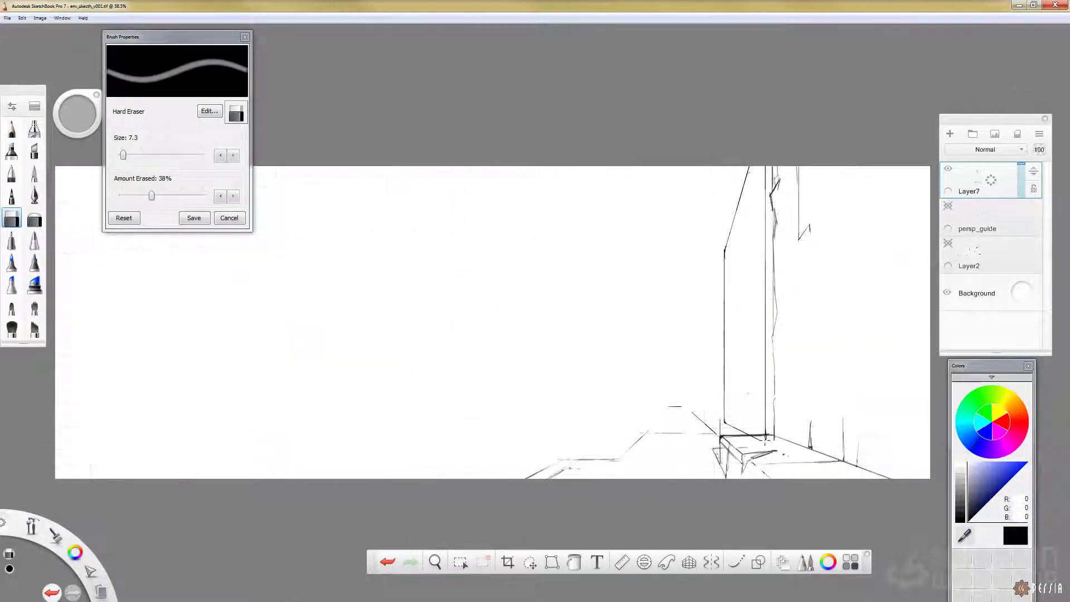
pyautogui.click(948, 243)
pyautogui.click(948, 206)
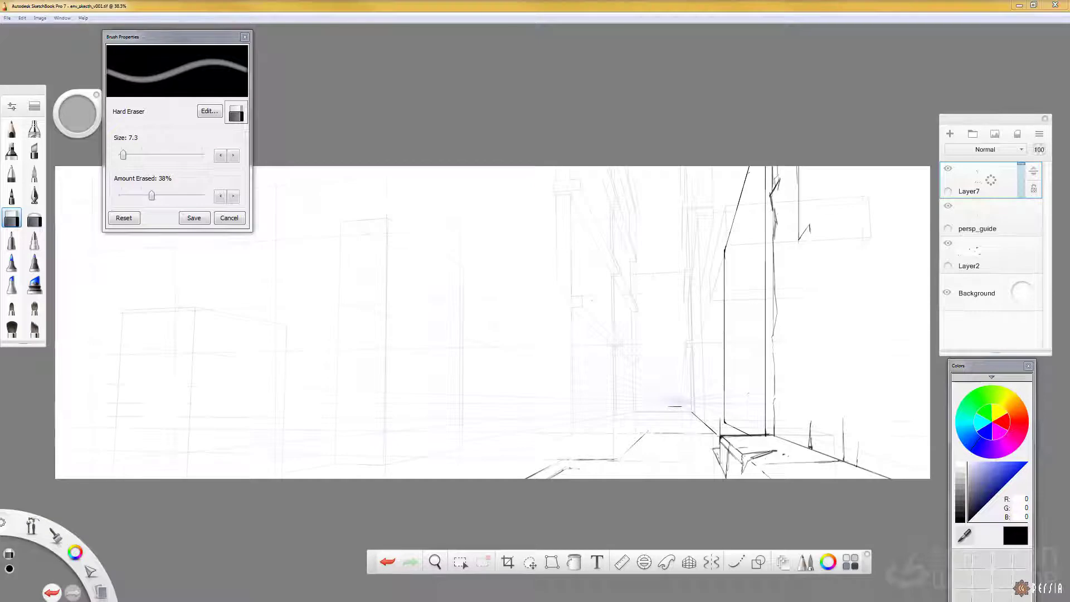
# Draw the far doorway on the opposite wall with the Pencil and Ruler, including its vertical edges, slanted top and base line.
pyautogui.press('e')
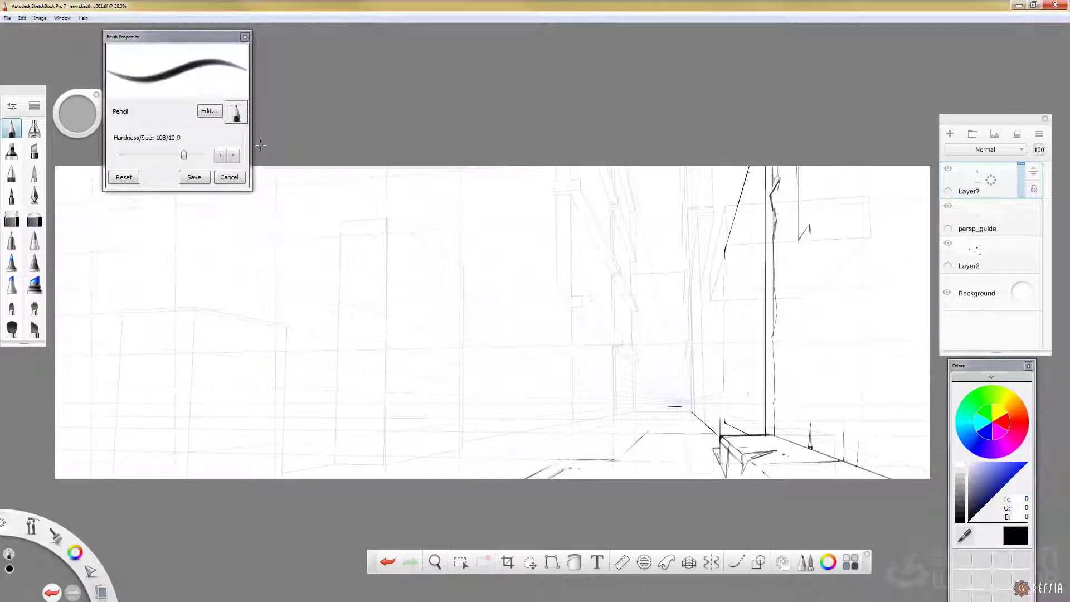
pyautogui.moveTo(614, 414); pyautogui.dragTo(614, 349)
pyautogui.press('r')
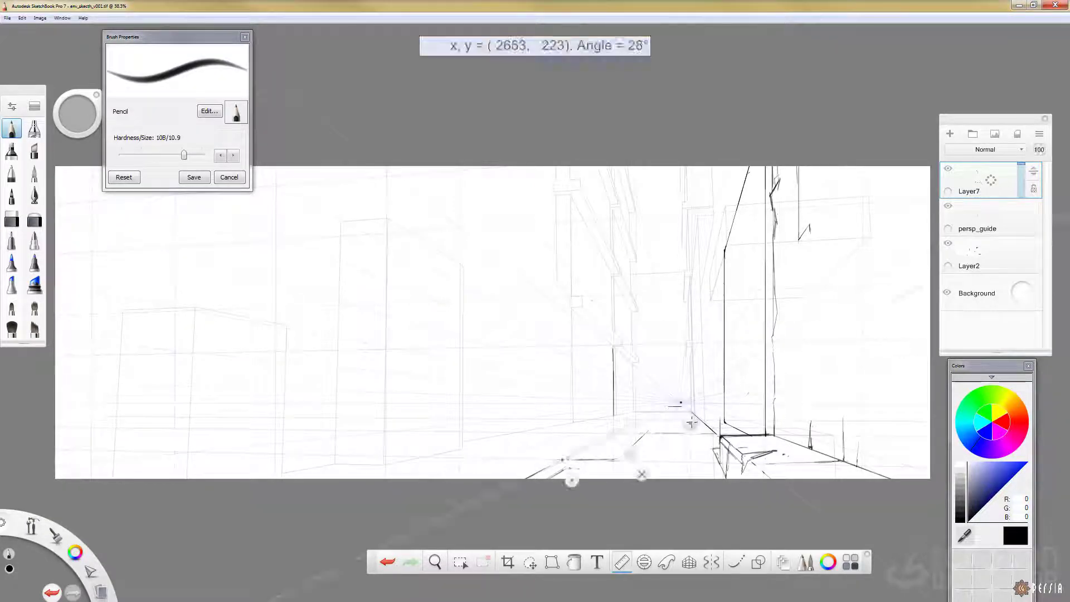
pyautogui.moveTo(571, 476); pyautogui.dragTo(520, 307)
pyautogui.moveTo(613, 348)
pyautogui.mouseDown()
pyautogui.moveTo(581, 324)
pyautogui.moveTo(598, 423)
pyautogui.mouseUp()
pyautogui.press('r')
pyautogui.press('r')
pyautogui.moveTo(520, 307)
pyautogui.mouseDown()
pyautogui.moveTo(554, 462)
pyautogui.moveTo(550, 452)
pyautogui.mouseUp()
pyautogui.moveTo(613, 415); pyautogui.dragTo(568, 424)
pyautogui.press('r')
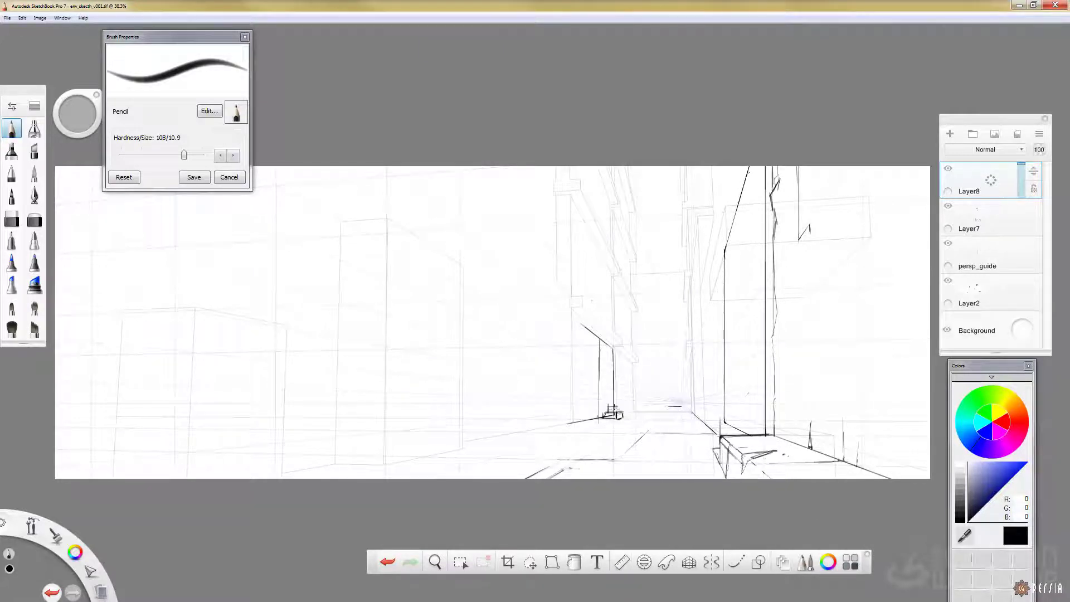
# Set the Pencil size to 5.2 and sketch ground cracks around the small object on Layer7.
pyautogui.click(948, 243)
pyautogui.click(982, 217)
pyautogui.click(150, 155)
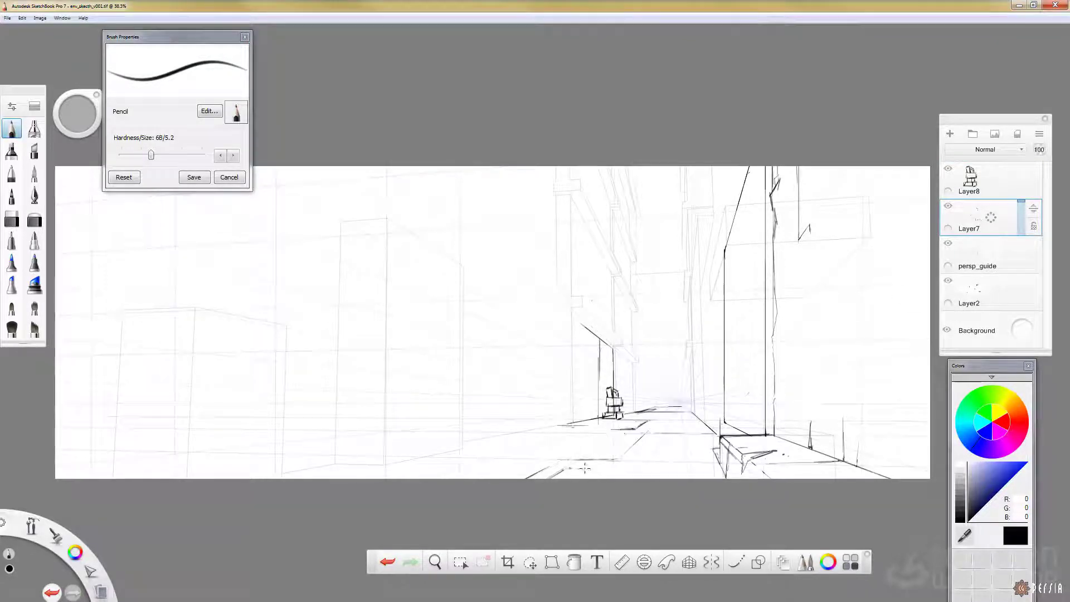
# Sketch the large garbage bag with its tied knot and folds in the foreground corner on Layer8.
pyautogui.click(973, 179)
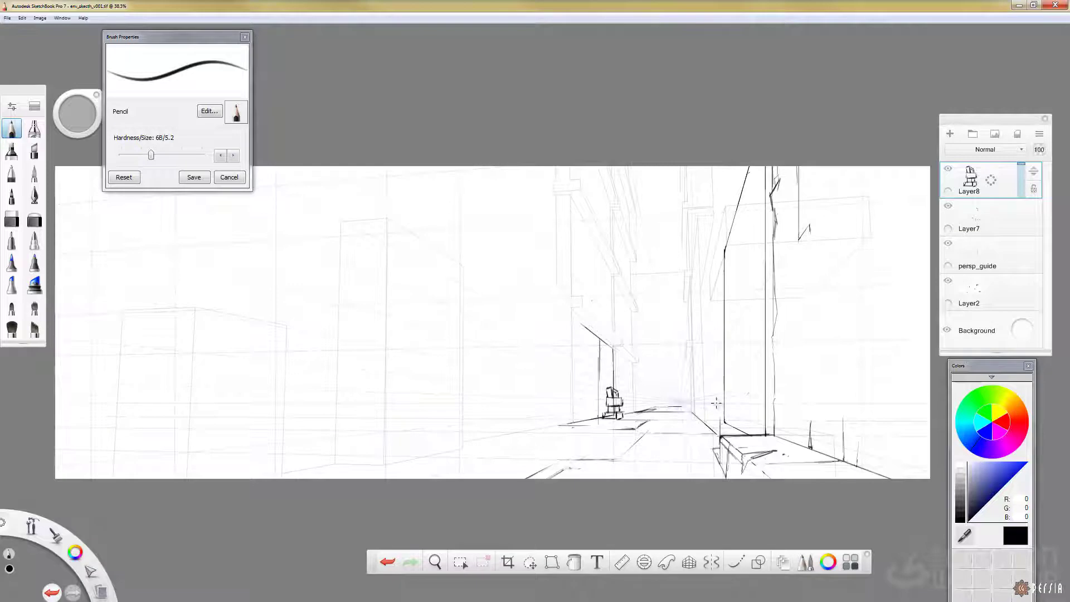
pyautogui.moveTo(259, 227); pyautogui.dragTo(256, 222, button='middle')
pyautogui.click(245, 37)
pyautogui.moveTo(927, 382); pyautogui.dragTo(829, 393)
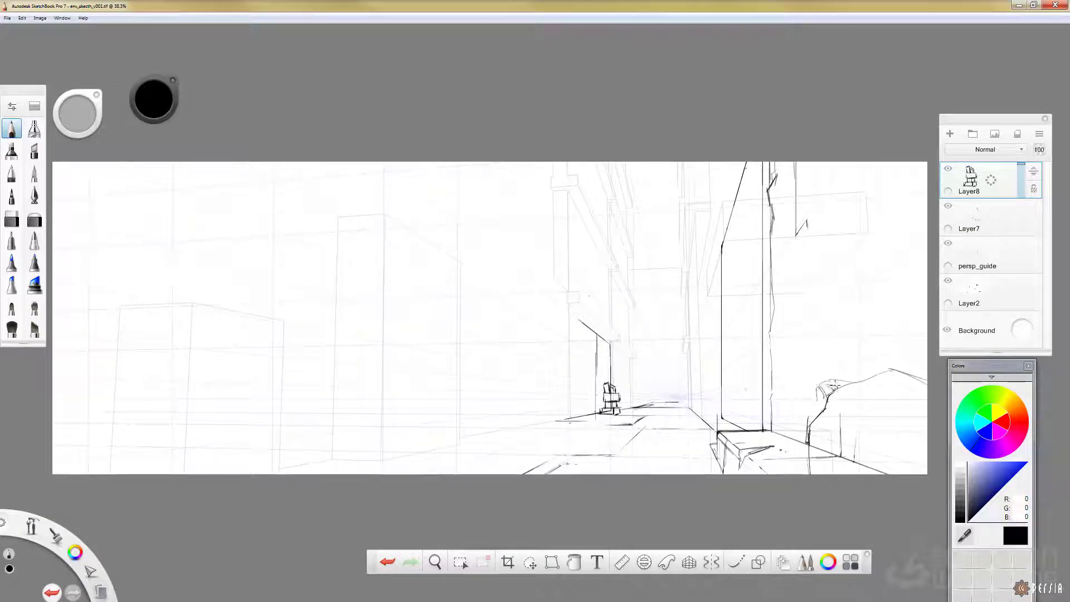
pyautogui.moveTo(871, 394); pyautogui.dragTo(912, 429)
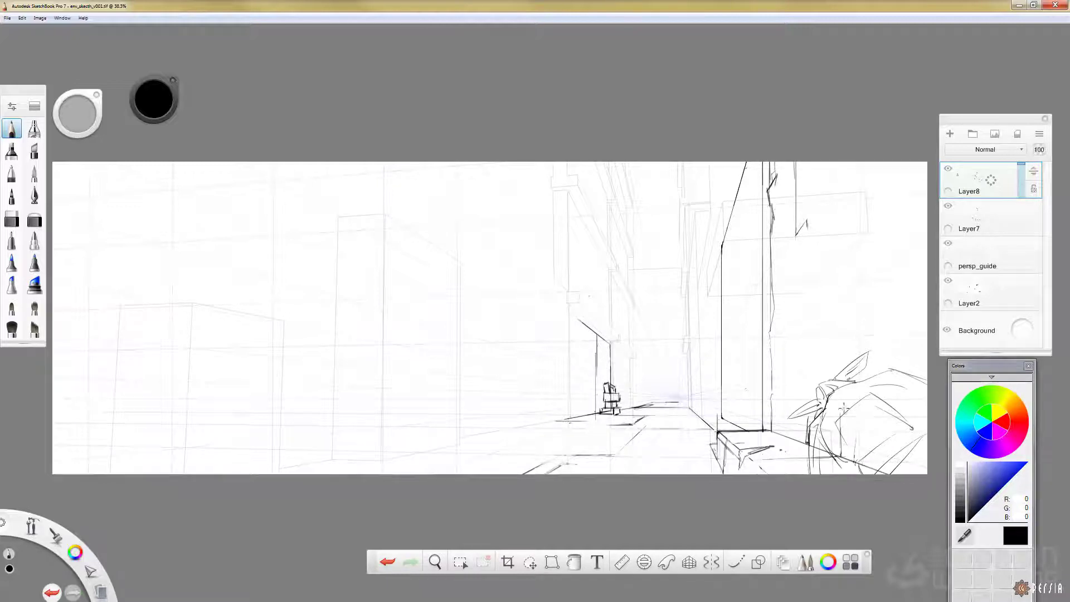
# Enlarge the Hard Eraser and remove the Layer7 ground lines that run through the large garbage bag.
pyautogui.click(979, 218)
pyautogui.doubleClick(12, 219)
pyautogui.moveTo(122, 155); pyautogui.dragTo(142, 154)
pyautogui.moveTo(817, 437); pyautogui.dragTo(892, 479)
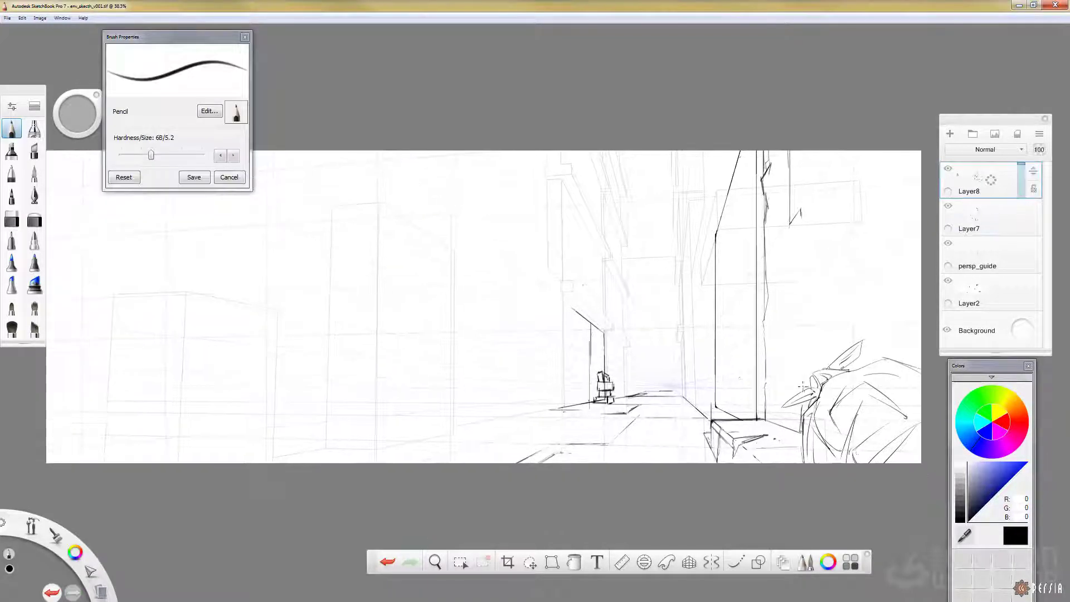
# Sketch a smaller garbage bag beside the large one on Layer8 and erase the overlapped ledge lines on Layer7.
pyautogui.moveTo(805, 378)
pyautogui.mouseDown()
pyautogui.moveTo(754, 416)
pyautogui.moveTo(774, 452)
pyautogui.moveTo(802, 458)
pyautogui.mouseUp()
pyautogui.hotkey('ctrl', 'z')
pyautogui.moveTo(794, 379); pyautogui.dragTo(803, 380)
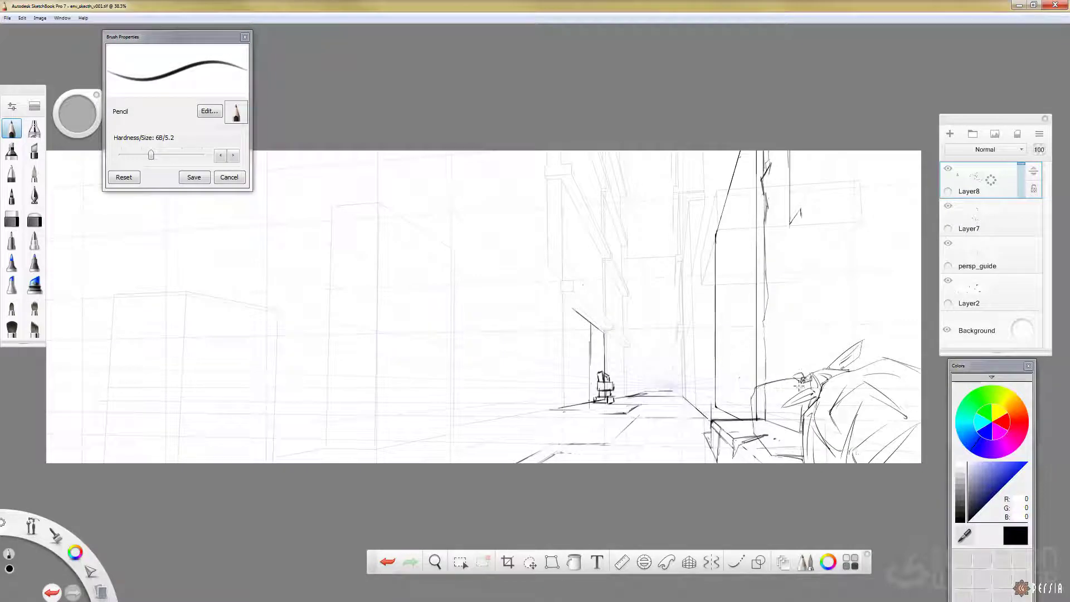
pyautogui.click(994, 224)
pyautogui.press('e')
pyautogui.scroll(-3, 849, 402)
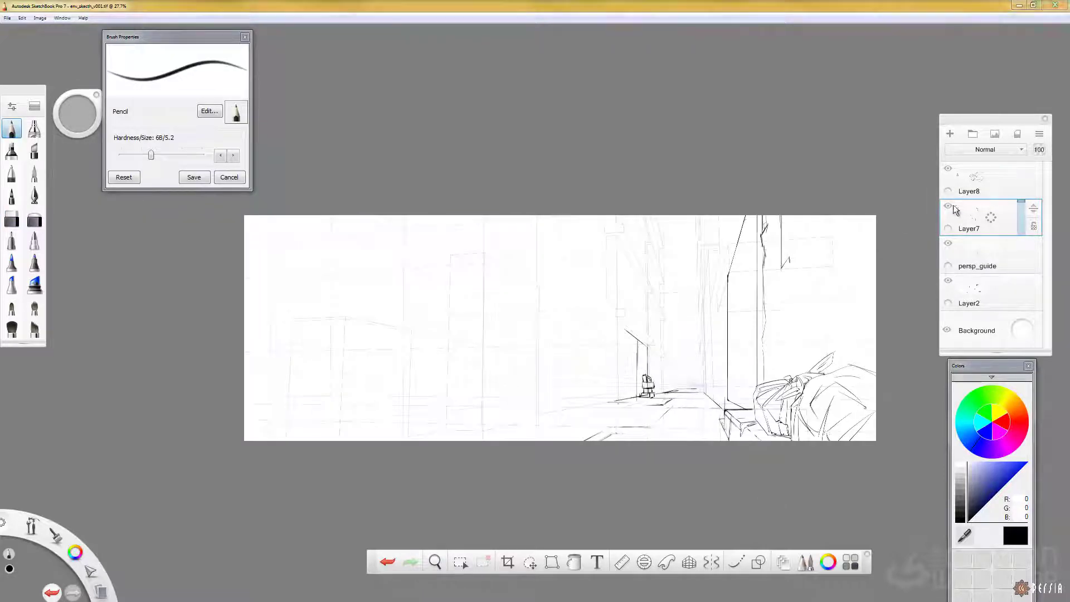
# Draw two long vertical lines through the full canvas height on Layer8 for the foreground pipes.
pyautogui.click(973, 179)
pyautogui.moveTo(333, 190); pyautogui.dragTo(321, 454)
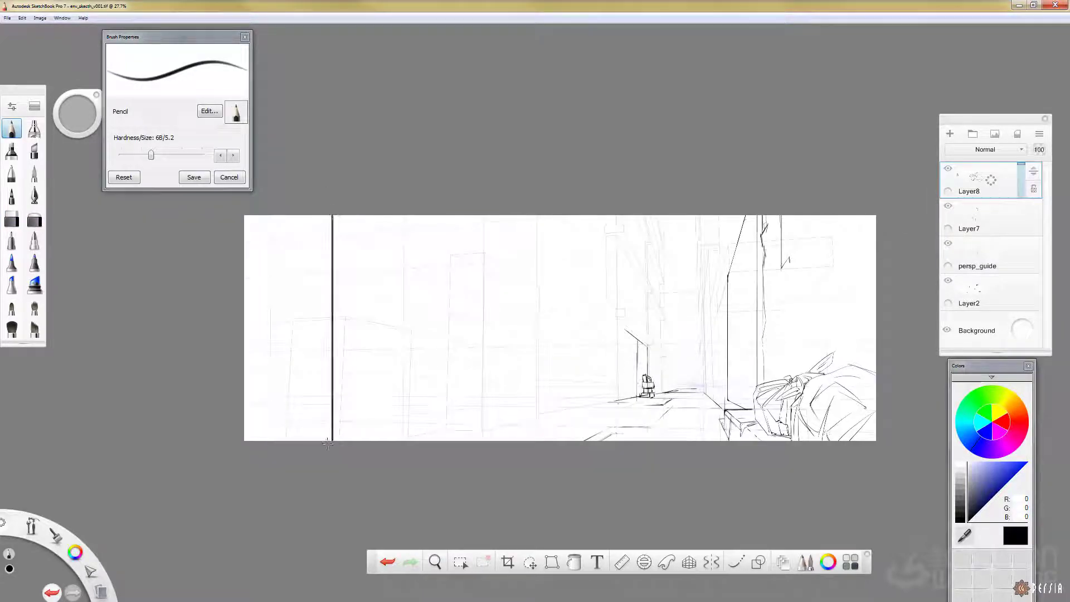
pyautogui.moveTo(272, 214); pyautogui.dragTo(273, 444)
pyautogui.press('r')
pyautogui.moveTo(545, 449); pyautogui.dragTo(244, 283)
pyautogui.press('r')
pyautogui.moveTo(302, 296); pyautogui.dragTo(307, 459)
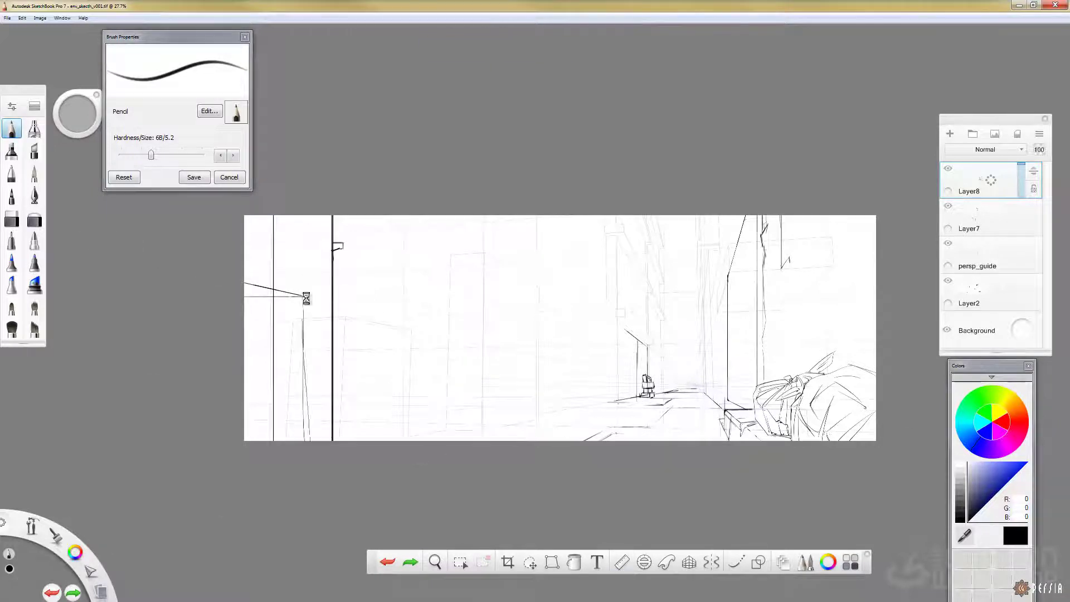
pyautogui.hotkey('ctrl', 'z')
pyautogui.hotkey('ctrl', 'z')
pyautogui.hotkey('ctrl', 'z')
pyautogui.click(644, 562)
pyautogui.moveTo(408, 375)
pyautogui.mouseDown()
pyautogui.moveTo(325, 330)
pyautogui.moveTo(253, 329)
pyautogui.moveTo(490, 310)
pyautogui.mouseUp()
pyautogui.click(644, 562)
pyautogui.click(629, 570)
# Try to construct a perspective plane for the foreground drum's top with the Ruler on a new layer.
pyautogui.hotkey('ctrl', 'l')
pyautogui.press('r')
pyautogui.moveTo(254, 276); pyautogui.dragTo(535, 275)
pyautogui.press('r')
pyautogui.moveTo(253, 332); pyautogui.dragTo(256, 305)
pyautogui.press('r')
pyautogui.press('r')
pyautogui.moveTo(395, 310)
pyautogui.mouseDown()
pyautogui.moveTo(256, 276)
pyautogui.moveTo(339, 284)
pyautogui.mouseUp()
pyautogui.moveTo(373, 271); pyautogui.dragTo(483, 310)
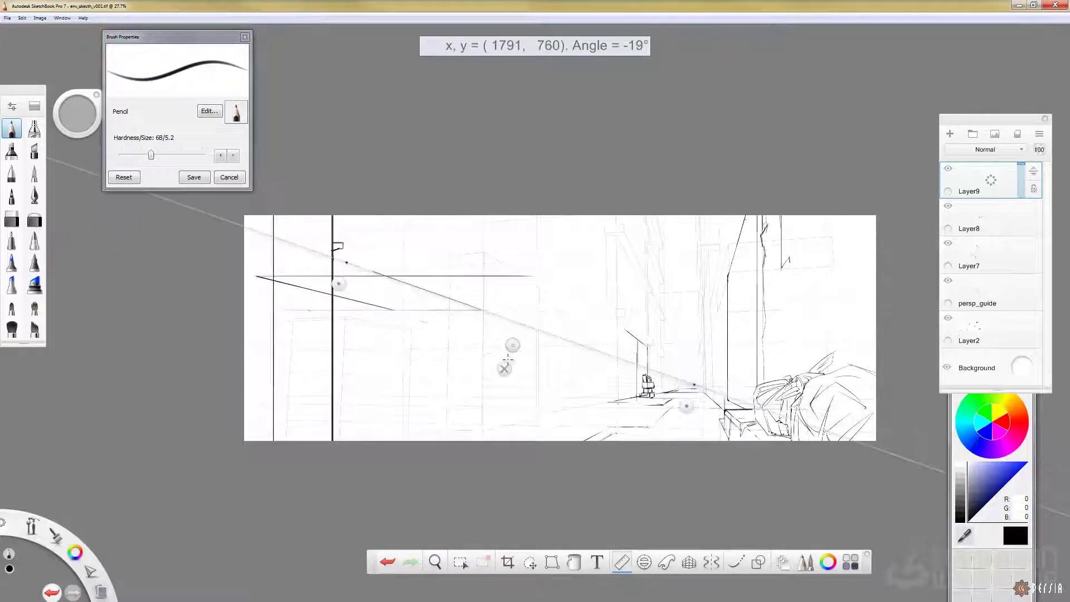
pyautogui.click(504, 368)
pyautogui.press('e')
pyautogui.moveTo(262, 272)
pyautogui.mouseDown()
pyautogui.moveTo(423, 286)
pyautogui.moveTo(532, 276)
pyautogui.mouseUp()
# Draw a flat ellipse with the Ellipse guide on a new layer and delete the construction-line layer.
pyautogui.click(644, 562)
pyautogui.moveTo(313, 315); pyautogui.dragTo(412, 301)
pyautogui.click(11, 129)
pyautogui.click(950, 134)
pyautogui.click(981, 217)
pyautogui.moveTo(1022, 202); pyautogui.dragTo(1022, 220)
pyautogui.moveTo(412, 302)
pyautogui.mouseDown()
pyautogui.moveTo(385, 300)
pyautogui.moveTo(413, 302)
pyautogui.mouseUp()
pyautogui.moveTo(372, 302)
pyautogui.mouseDown()
pyautogui.moveTo(435, 296)
pyautogui.moveTo(413, 309)
pyautogui.mouseUp()
pyautogui.moveTo(991, 217); pyautogui.dragTo(1024, 205)
pyautogui.click(644, 562)
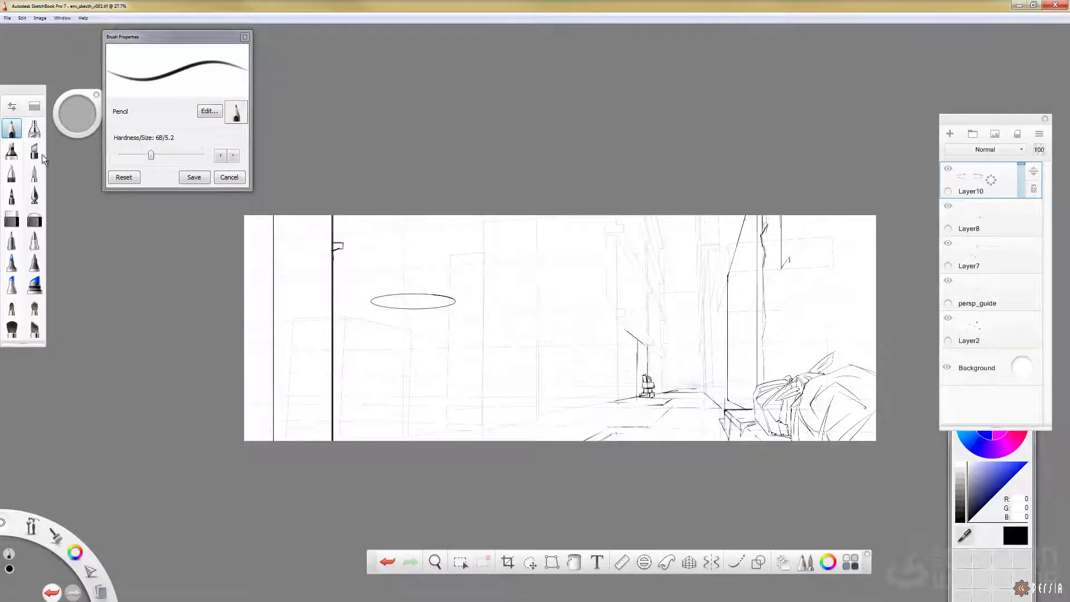
# Move the ellipse over the foreground vertical line, duplicate it slightly lower, and merge both ellipses into Layer10.
pyautogui.click(530, 562)
pyautogui.moveTo(441, 316); pyautogui.dragTo(311, 286)
pyautogui.press('Escape')
pyautogui.moveTo(991, 180); pyautogui.dragTo(991, 204)
pyautogui.click(530, 562)
pyautogui.moveTo(332, 304); pyautogui.dragTo(333, 314)
pyautogui.moveTo(991, 180); pyautogui.dragTo(992, 243)
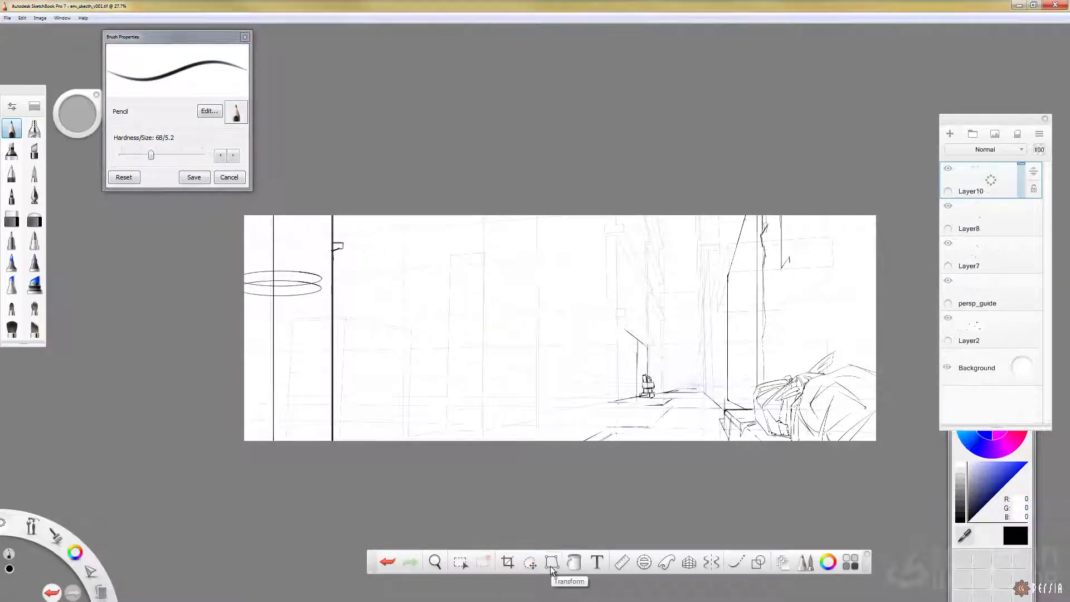
# Lower the ellipse layer's opacity and sketch the drum's curved rim and side edge over it on a new layer.
pyautogui.moveTo(1021, 165); pyautogui.dragTo(1021, 184)
pyautogui.moveTo(1005, 180); pyautogui.dragTo(989, 153)
pyautogui.moveTo(321, 283); pyautogui.dragTo(320, 439)
pyautogui.press('r')
pyautogui.press('r')
pyautogui.press('space')
pyautogui.moveTo(425, 349); pyautogui.dragTo(631, 245)
pyautogui.moveTo(236, 383); pyautogui.dragTo(324, 306)
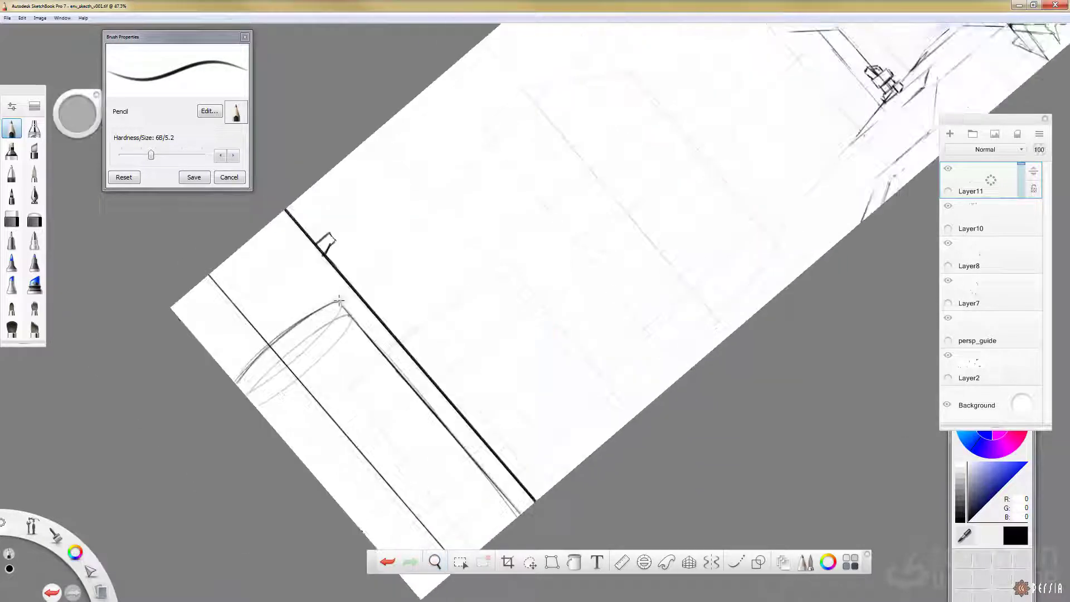
pyautogui.moveTo(383, 412); pyautogui.dragTo(412, 389)
# Save the Pencil's brush settings and merge the drum drawing into the layer below.
pyautogui.press('space')
pyautogui.moveTo(594, 355)
pyautogui.mouseDown()
pyautogui.moveTo(552, 382)
pyautogui.moveTo(444, 406)
pyautogui.moveTo(397, 368)
pyautogui.mouseUp()
pyautogui.click(196, 179)
pyautogui.click(194, 177)
pyautogui.hotkey('ctrl', 'e')
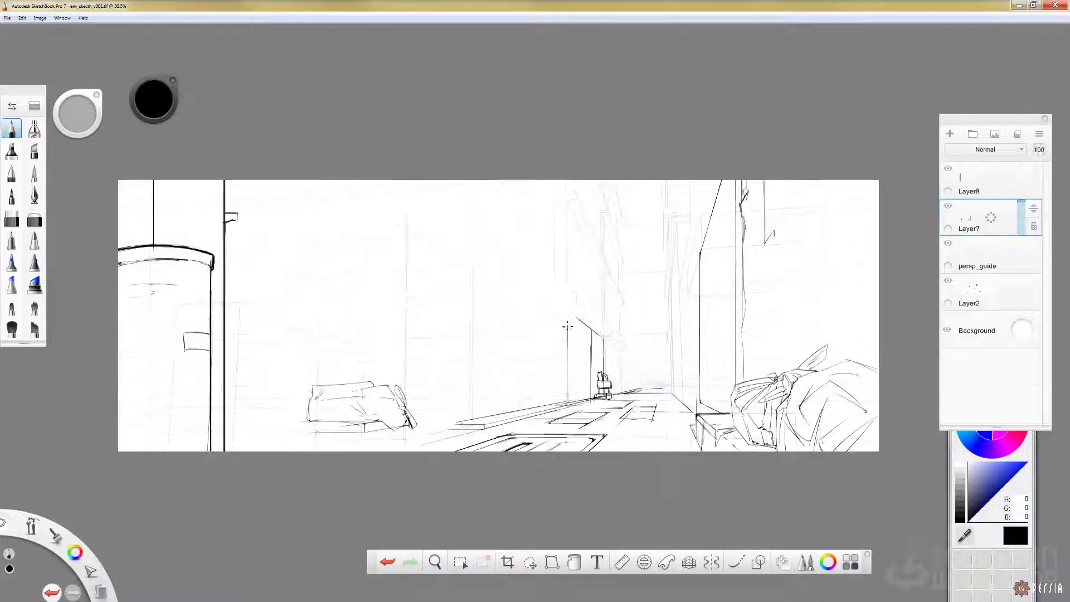
# Draw the slanted wall edge and the frame of the open door on Layer7, using the Ruler.
pyautogui.moveTo(543, 290)
pyautogui.mouseDown()
pyautogui.moveTo(543, 409)
pyautogui.moveTo(568, 308)
pyautogui.moveTo(612, 311)
pyautogui.mouseUp()
pyautogui.hotkey('ctrl', 'z')
pyautogui.press('r')
pyautogui.press('r')
pyautogui.press('r')
pyautogui.moveTo(612, 312)
pyautogui.mouseDown()
pyautogui.moveTo(612, 400)
pyautogui.moveTo(659, 419)
pyautogui.mouseUp()
pyautogui.press('r')
pyautogui.press('r')
pyautogui.press('r')
pyautogui.press('r')
pyautogui.press('r')
pyautogui.hotkey('ctrl', 'z')
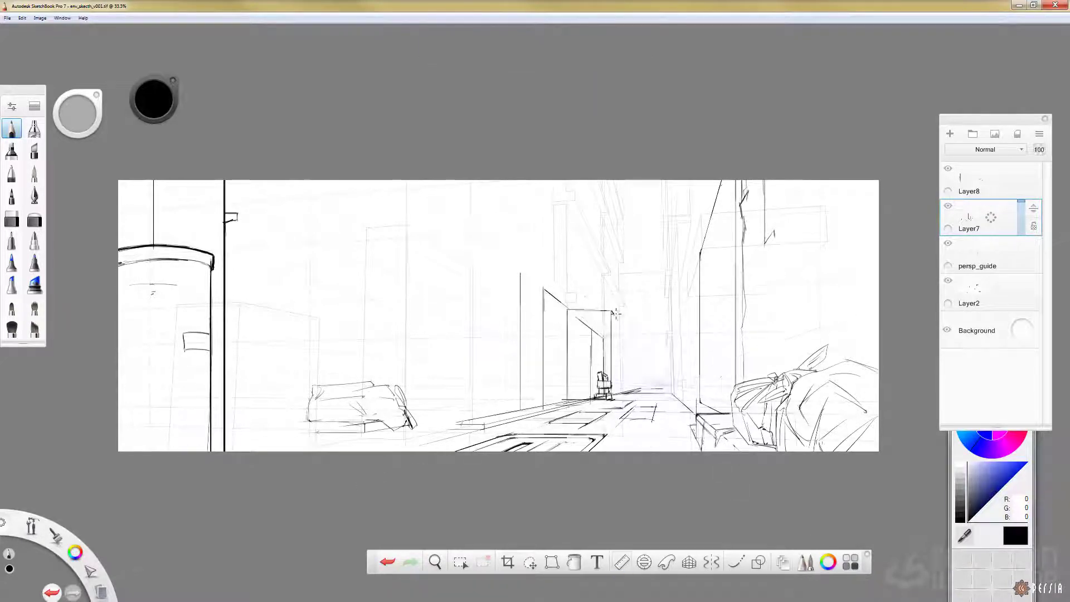
# Draw the open door's outer vertical edge and its long handle.
pyautogui.moveTo(613, 312); pyautogui.dragTo(613, 399)
pyautogui.moveTo(607, 361); pyautogui.dragTo(607, 366)
pyautogui.moveTo(607, 328); pyautogui.dragTo(607, 352)
pyautogui.moveTo(608, 328); pyautogui.dragTo(608, 354)
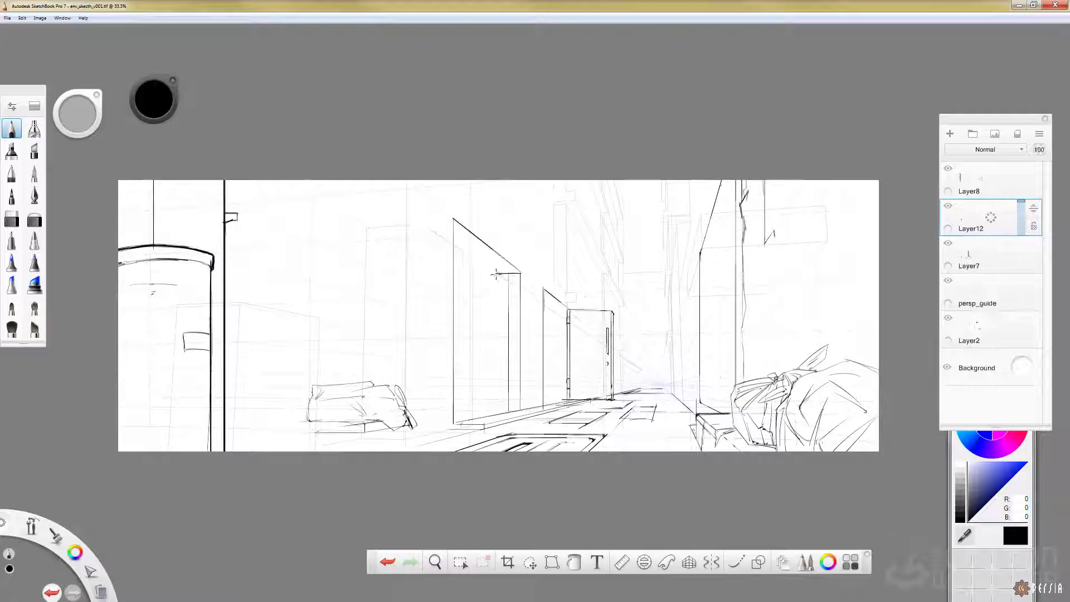
# Draw the recessed inner edges of the large doorway on Layer12 with the Ruler.
pyautogui.press('r')
pyautogui.moveTo(477, 289); pyautogui.dragTo(485, 279)
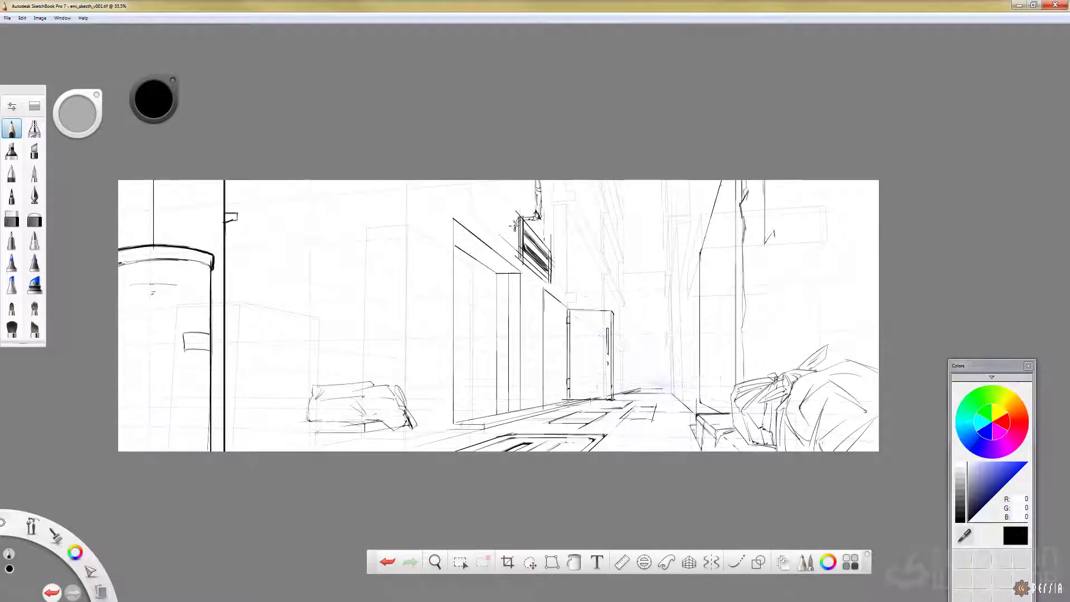
pyautogui.moveTo(485, 259); pyautogui.dragTo(485, 250)
# Sketch a slanted pipe with joints above the large doorway and continue it down the wall beside the frame.
pyautogui.moveTo(459, 208); pyautogui.dragTo(522, 262)
pyautogui.moveTo(548, 349); pyautogui.dragTo(542, 346)
pyautogui.moveTo(454, 214); pyautogui.dragTo(533, 279)
pyautogui.moveTo(472, 218); pyautogui.dragTo(473, 224)
pyautogui.moveTo(481, 227); pyautogui.dragTo(483, 237)
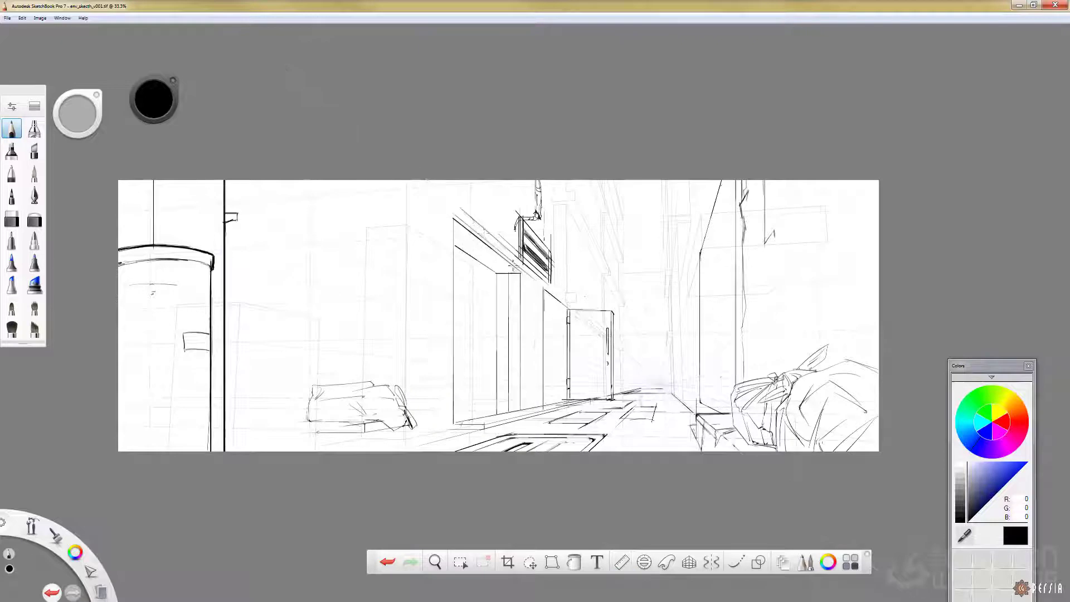
pyautogui.moveTo(537, 282); pyautogui.dragTo(540, 377)
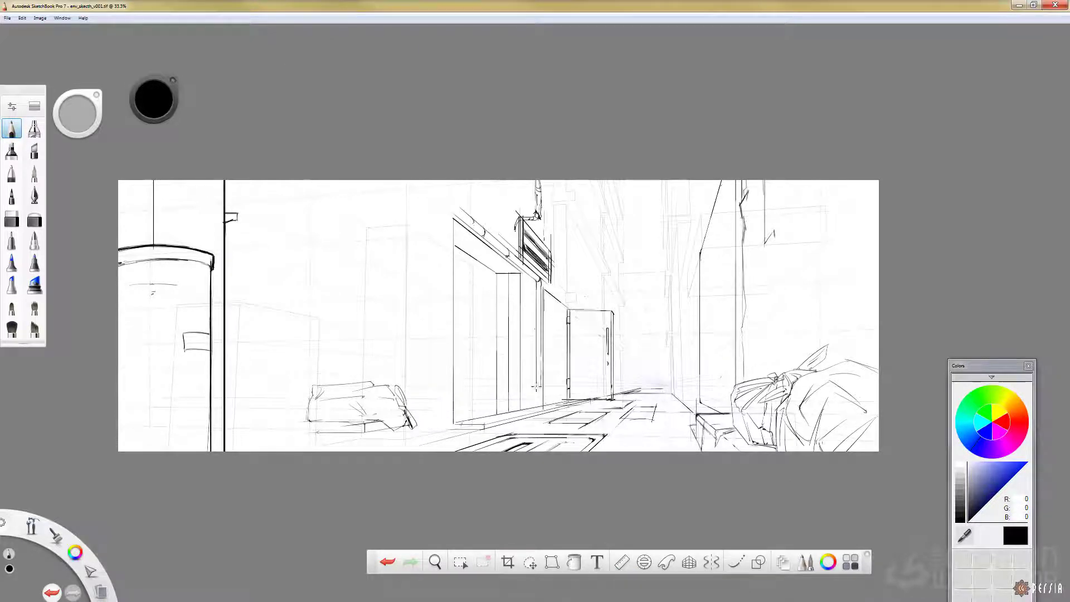
# Draw the large doorway's far door edge and its handle beside the vertical pipe.
pyautogui.click(618, 564)
pyautogui.press('r')
pyautogui.hotkey('ctrl', 'z')
pyautogui.moveTo(527, 413); pyautogui.dragTo(528, 288)
pyautogui.moveTo(527, 304); pyautogui.dragTo(520, 393)
pyautogui.hotkey('ctrl', 'z')
pyautogui.moveTo(528, 331); pyautogui.dragTo(530, 360)
pyautogui.hotkey('ctrl', 'z')
pyautogui.press('r')
pyautogui.press('r')
pyautogui.moveTo(537, 289)
pyautogui.mouseDown()
pyautogui.moveTo(527, 280)
pyautogui.moveTo(523, 408)
pyautogui.mouseUp()
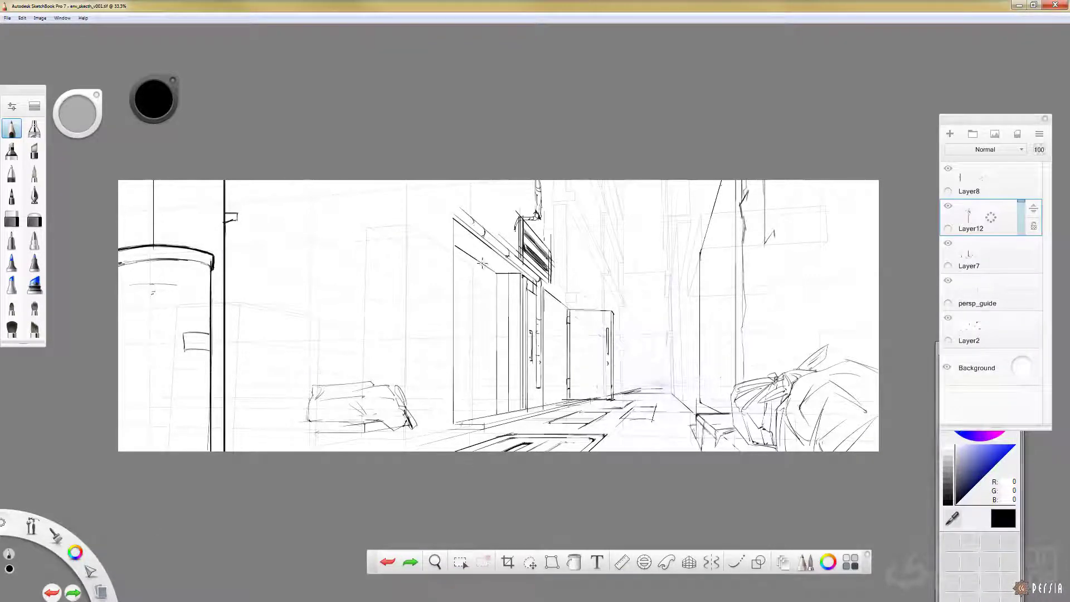
# Draw a rectangular sign and a small square box beneath it on the large doorway's front panel.
pyautogui.moveTo(483, 264); pyautogui.dragTo(489, 404)
pyautogui.press('r')
pyautogui.moveTo(457, 266); pyautogui.dragTo(479, 278)
pyautogui.press('r')
pyautogui.moveTo(478, 278)
pyautogui.mouseDown()
pyautogui.moveTo(479, 299)
pyautogui.moveTo(457, 291)
pyautogui.moveTo(482, 321)
pyautogui.moveTo(469, 342)
pyautogui.mouseUp()
pyautogui.press('r')
pyautogui.press('r')
pyautogui.press('r')
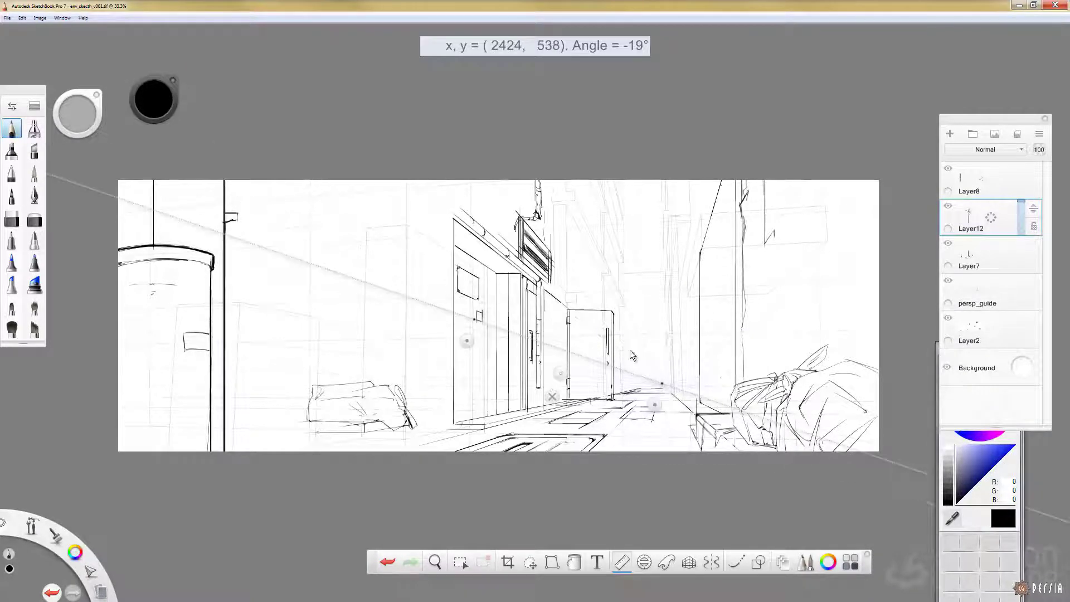
# Tidy the large doorway's base and strengthen the front panel's doubled vertical edge with the Pencil on Layer12.
pyautogui.press('r')
pyautogui.press('r')
pyautogui.moveTo(517, 415)
pyautogui.mouseDown()
pyautogui.moveTo(489, 413)
pyautogui.moveTo(507, 411)
pyautogui.mouseUp()
pyautogui.press('e')
pyautogui.click(948, 243)
pyautogui.click(949, 243)
pyautogui.press('b')
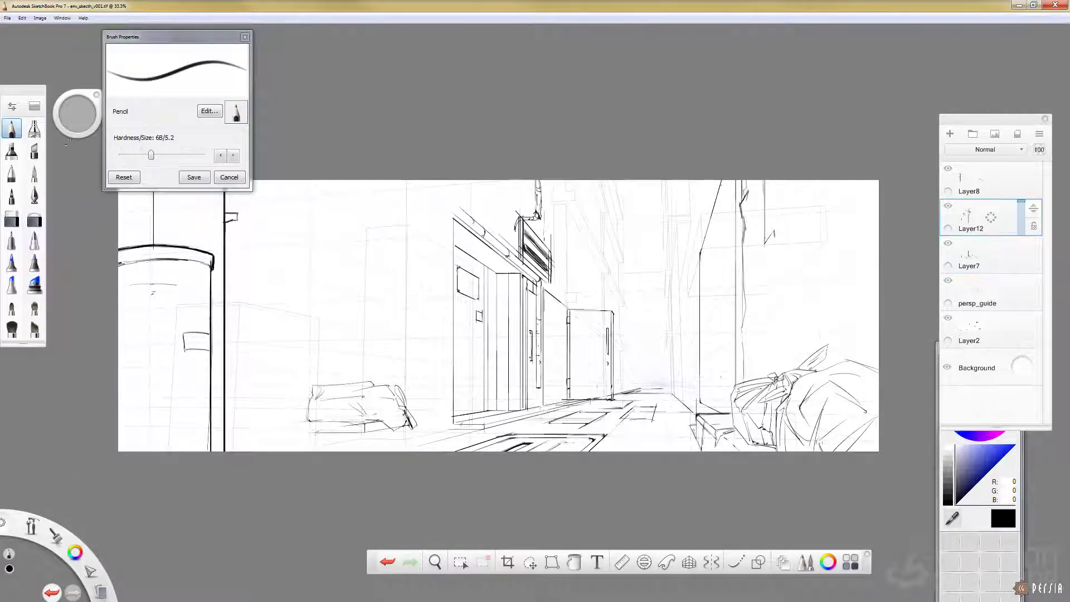
pyautogui.moveTo(489, 411); pyautogui.dragTo(489, 268)
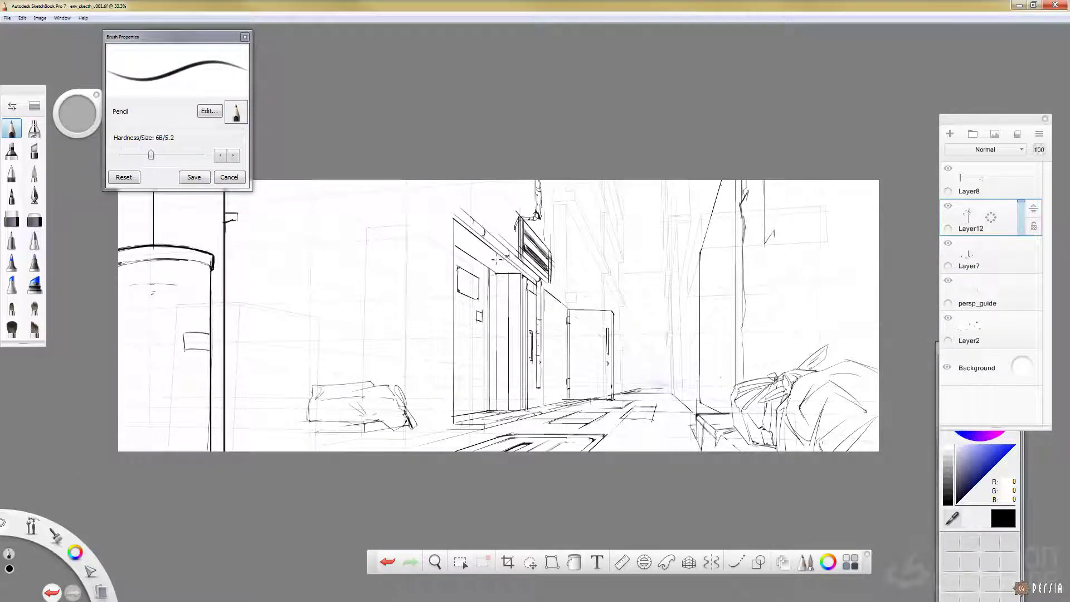
pyautogui.moveTo(486, 261); pyautogui.dragTo(487, 410)
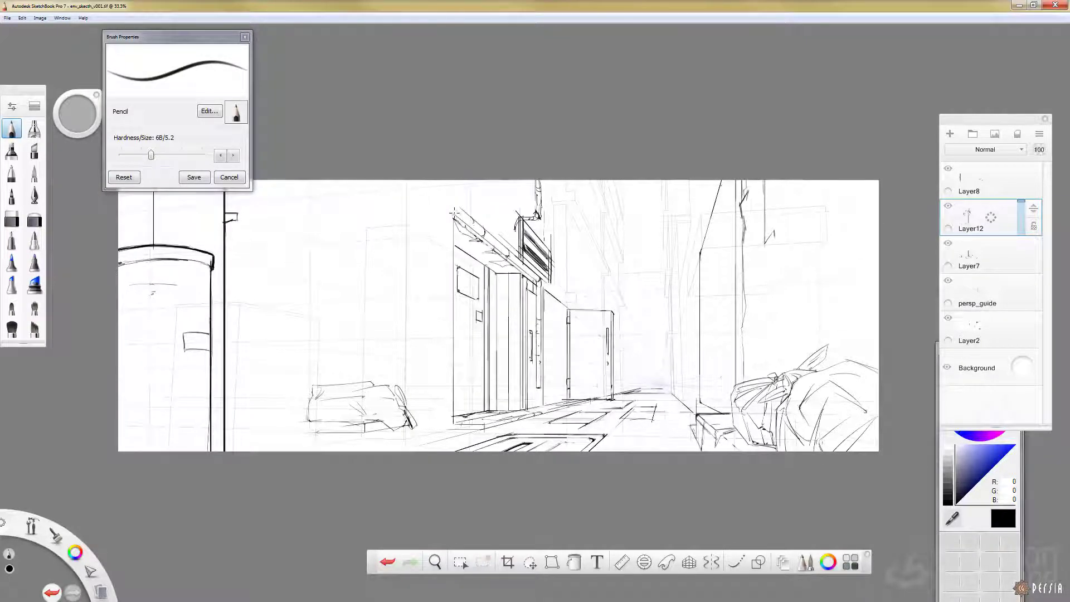
# Extend the slanted pipe up to the canvas's upper edge with a vertical jointed section, tidy the sign's upper lines, and save the sketch.
pyautogui.moveTo(453, 180); pyautogui.dragTo(461, 212)
pyautogui.press('s')
pyautogui.moveTo(539, 183); pyautogui.dragTo(513, 231)
pyautogui.press('s')
pyautogui.hotkey('ctrl', 's')
# Erase the farther door beyond the large doorway on Layer7 with the Hard Eraser at size 53.3.
pyautogui.press('s')
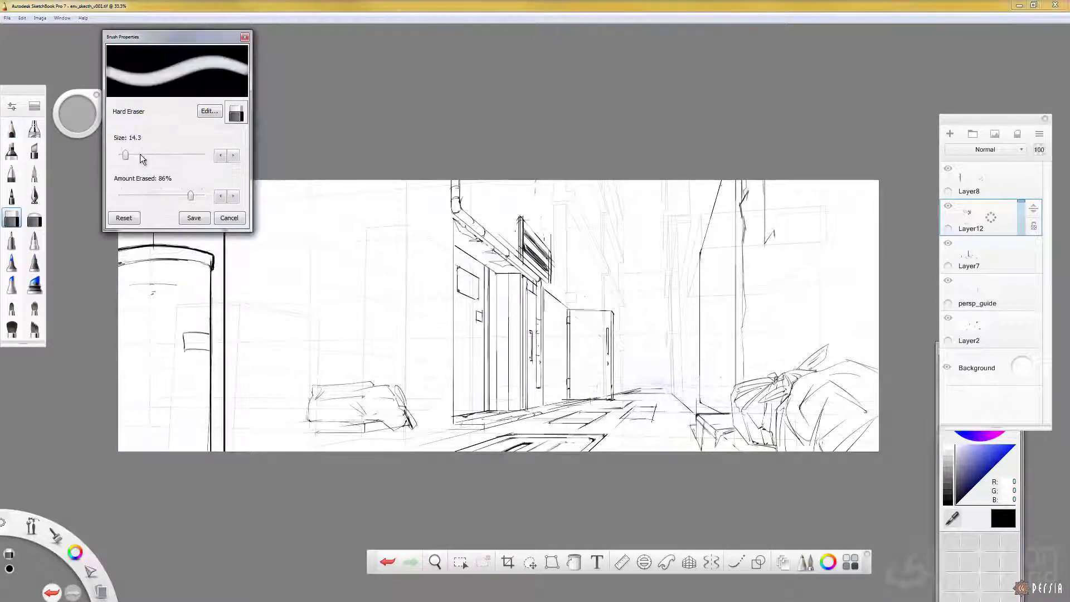
pyautogui.moveTo(125, 155); pyautogui.dragTo(155, 155)
pyautogui.click(971, 255)
pyautogui.press('[')
pyautogui.moveTo(591, 325)
pyautogui.mouseDown()
pyautogui.moveTo(617, 354)
pyautogui.moveTo(613, 393)
pyautogui.moveTo(567, 308)
pyautogui.mouseUp()
pyautogui.press('s')
# Redraw the recessed opening beyond the large doorway with ruler-guided Pencil lines on Layer7, and save the sketch.
pyautogui.press('r')
pyautogui.press('r')
pyautogui.moveTo(556, 310); pyautogui.dragTo(555, 398)
pyautogui.press('r')
pyautogui.moveTo(530, 319)
pyautogui.mouseDown()
pyautogui.moveTo(537, 428)
pyautogui.moveTo(545, 321)
pyautogui.mouseUp()
pyautogui.press('r')
pyautogui.hotkey('ctrl', 's')
# Check the line work by toggling the visibility of Layer7, persp_guide and Layer2.
pyautogui.click(948, 243)
pyautogui.click(948, 243)
pyautogui.click(948, 281)
pyautogui.click(948, 318)
pyautogui.moveTo(750, 425)
pyautogui.mouseDown()
pyautogui.moveTo(763, 448)
pyautogui.moveTo(748, 435)
pyautogui.moveTo(636, 411)
pyautogui.moveTo(836, 390)
pyautogui.mouseUp()
pyautogui.click(948, 318)
pyautogui.click(948, 280)
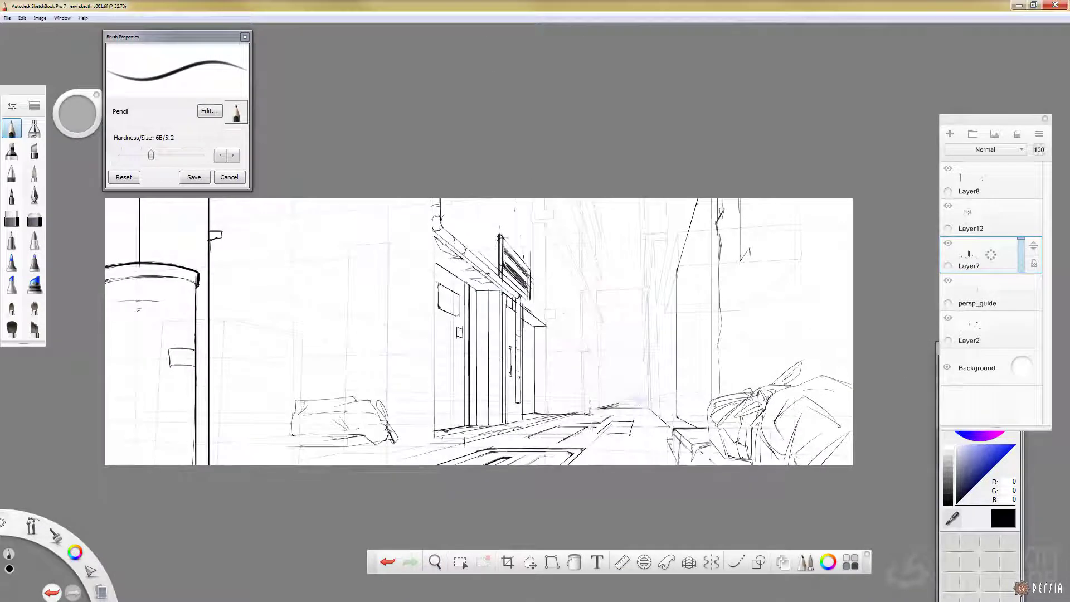
# Outline a box-shaped unit in perspective on the wall just beyond the slatted sign on Layer7, using the ruler.
pyautogui.moveTo(532, 269)
pyautogui.mouseDown()
pyautogui.moveTo(567, 270)
pyautogui.moveTo(589, 308)
pyautogui.moveTo(577, 240)
pyautogui.mouseUp()
pyautogui.press('r')
pyautogui.press('r')
pyautogui.moveTo(567, 270)
pyautogui.mouseDown()
pyautogui.moveTo(568, 224)
pyautogui.moveTo(576, 244)
pyautogui.moveTo(532, 264)
pyautogui.mouseUp()
pyautogui.press('r')
pyautogui.press('r')
pyautogui.moveTo(533, 269); pyautogui.dragTo(533, 226)
pyautogui.press('r')
# Add the underside support and vertical slats to the wall-mounted box, and save the sketch.
pyautogui.moveTo(616, 418); pyautogui.dragTo(618, 410)
pyautogui.press('r')
pyautogui.press('r')
pyautogui.moveTo(569, 360); pyautogui.dragTo(554, 366)
pyautogui.press('r')
pyautogui.moveTo(547, 272); pyautogui.dragTo(564, 290)
pyautogui.moveTo(546, 230); pyautogui.dragTo(553, 262)
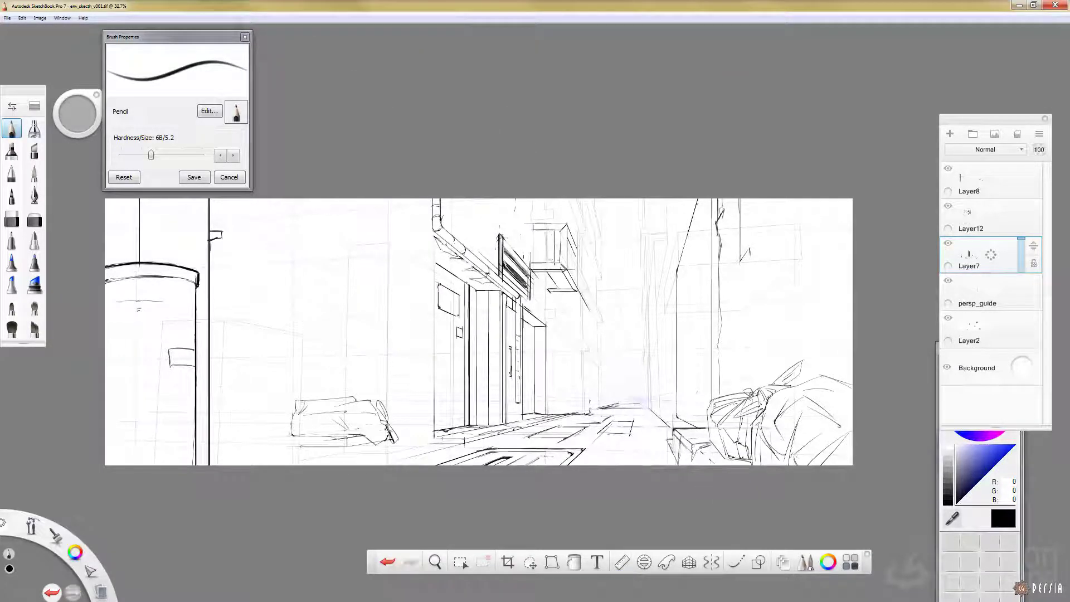
pyautogui.hotkey('ctrl', 's')
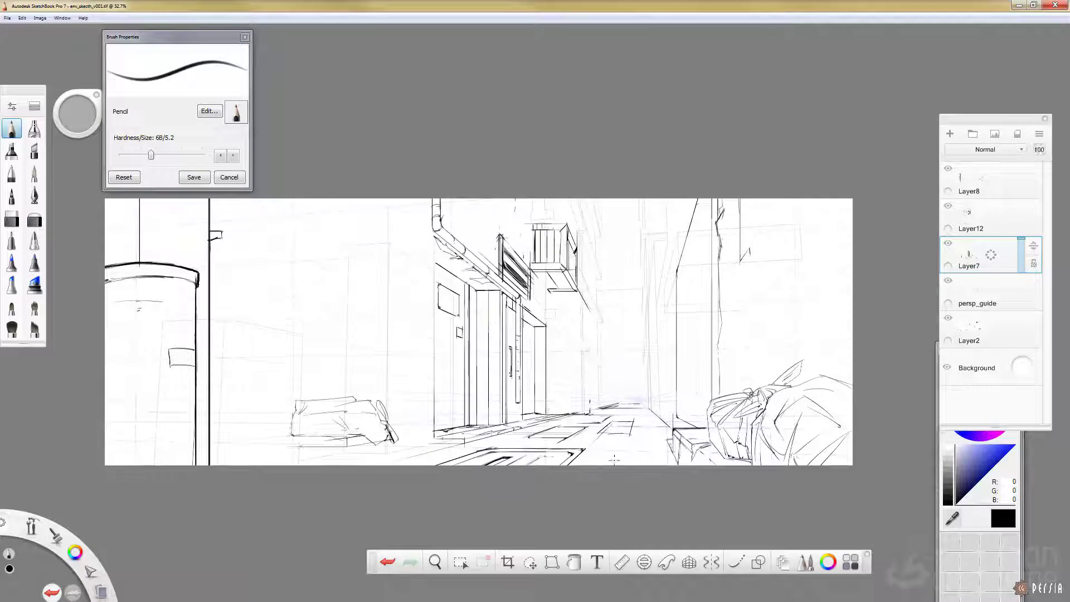
# Draw the slanted lower edge and doubled vertical end of a panel above the dark slatted sign, using the ruler.
pyautogui.press('r')
pyautogui.moveTo(514, 287); pyautogui.dragTo(513, 282)
pyautogui.moveTo(479, 199); pyautogui.dragTo(523, 253)
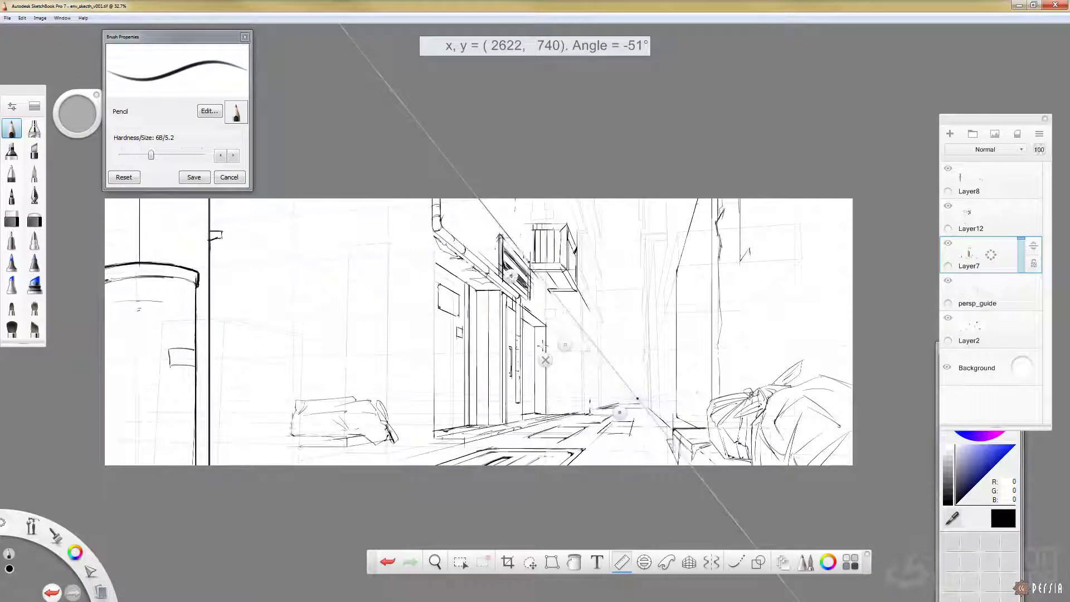
pyautogui.press('r')
pyautogui.moveTo(527, 198); pyautogui.dragTo(528, 257)
pyautogui.press('r')
pyautogui.press('r')
pyautogui.moveTo(524, 198); pyautogui.dragTo(524, 245)
pyautogui.press('r')
# Fill the panel above the dark sign with parallel slanted slats converging on the vanishing point.
pyautogui.moveTo(511, 278); pyautogui.dragTo(512, 270)
pyautogui.press('r')
pyautogui.press('r')
pyautogui.moveTo(490, 199); pyautogui.dragTo(523, 241)
pyautogui.moveTo(497, 198); pyautogui.dragTo(524, 232)
pyautogui.moveTo(505, 198)
pyautogui.mouseDown()
pyautogui.moveTo(524, 222)
pyautogui.moveTo(524, 276)
pyautogui.moveTo(522, 212)
pyautogui.moveTo(521, 222)
pyautogui.mouseUp()
pyautogui.press('r')
pyautogui.press('r')
pyautogui.press('r')
pyautogui.press('r')
pyautogui.press('r')
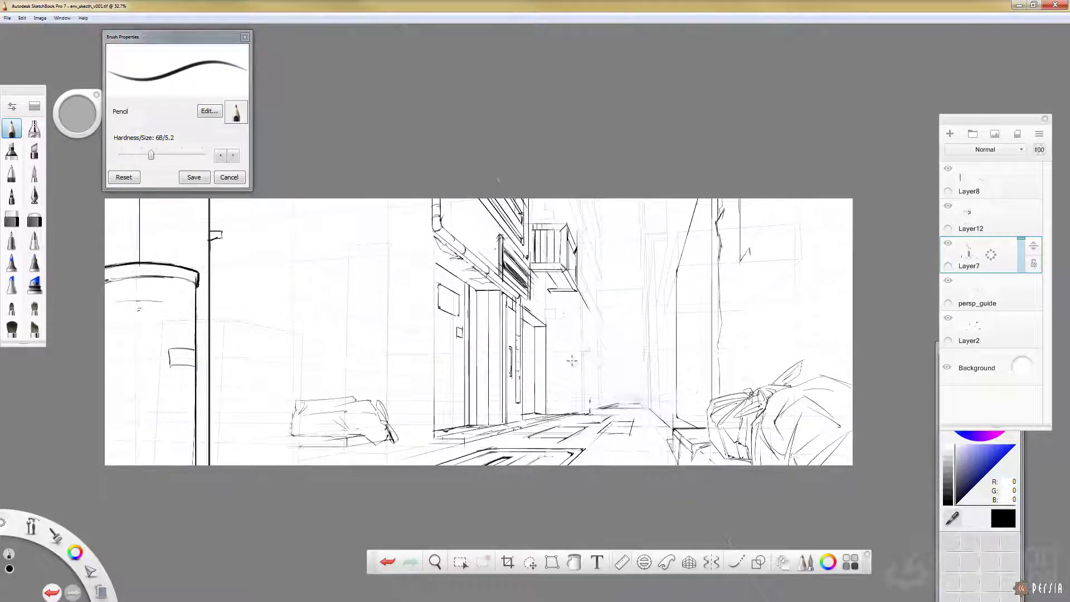
# Strengthen the large doorway's near vertical edge and draw a second slatted panel on the wall before the jointed pipe.
pyautogui.moveTo(434, 288); pyautogui.dragTo(434, 438)
pyautogui.press('r')
pyautogui.moveTo(375, 198); pyautogui.dragTo(427, 239)
pyautogui.press('r')
pyautogui.moveTo(428, 198); pyautogui.dragTo(428, 238)
pyautogui.press('r')
pyautogui.press('r')
pyautogui.moveTo(422, 198); pyautogui.dragTo(422, 216)
pyautogui.press('r')
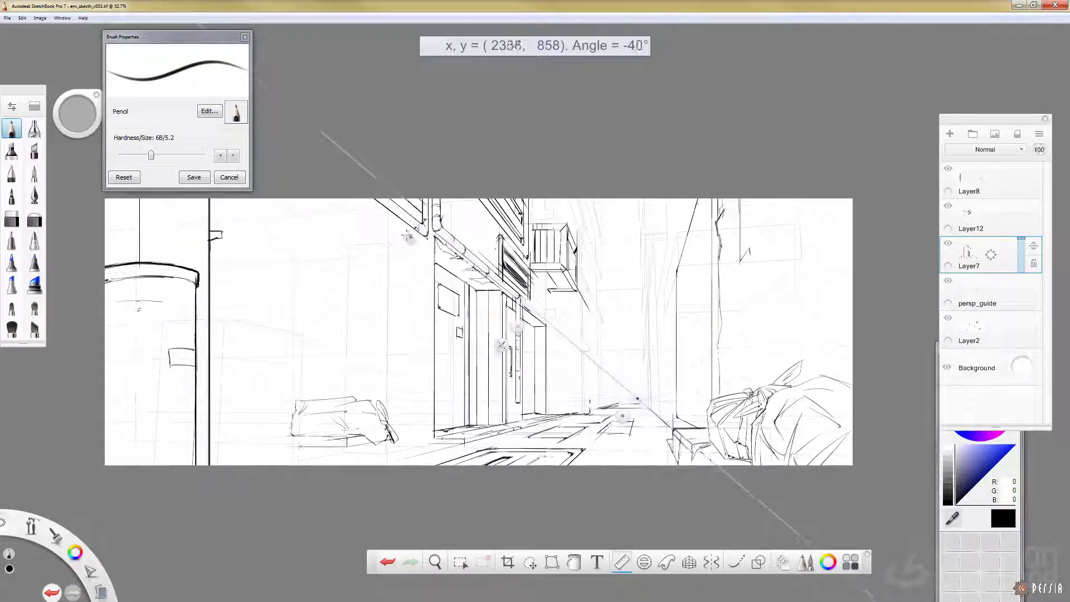
pyautogui.press('r')
# Sketch a wide vertical duct with a curved lower end and peeling patches on Layer12, above the bundle.
pyautogui.click(982, 217)
pyautogui.moveTo(339, 198); pyautogui.dragTo(339, 347)
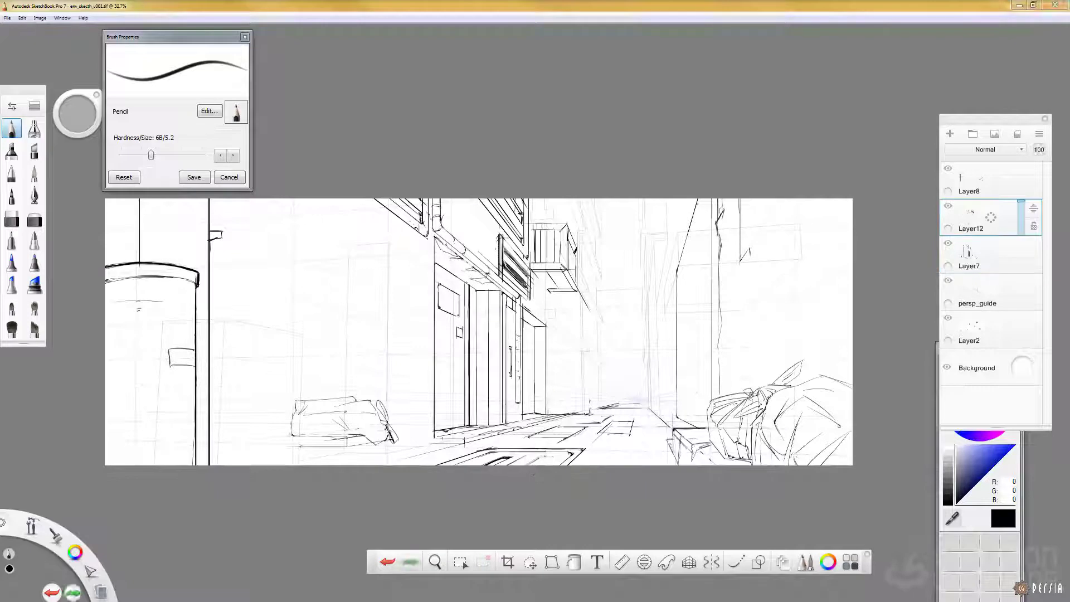
pyautogui.moveTo(302, 199); pyautogui.dragTo(295, 363)
pyautogui.moveTo(302, 323); pyautogui.dragTo(285, 335)
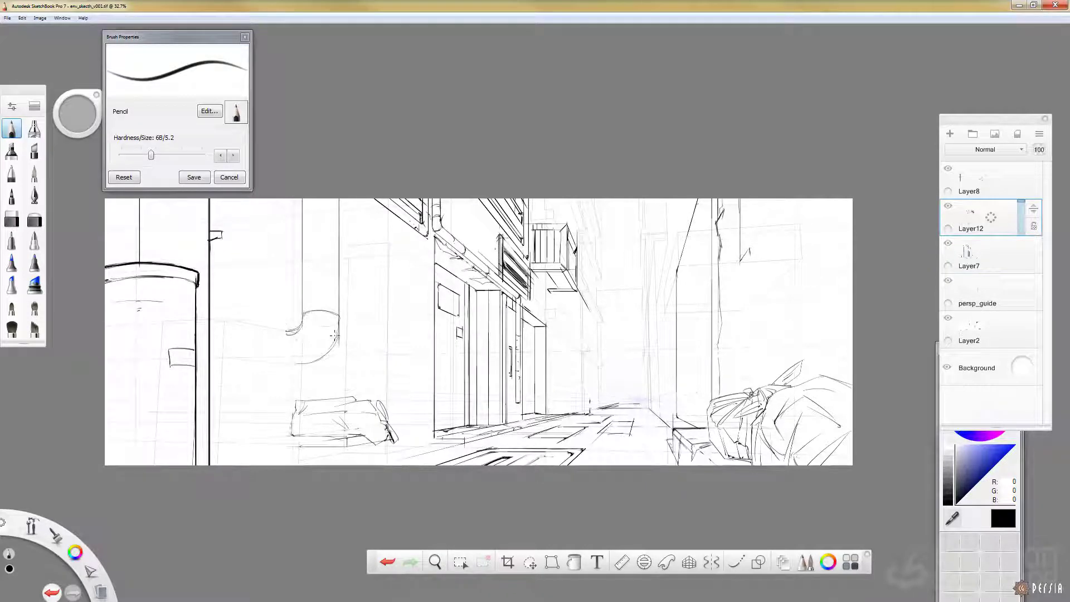
pyautogui.moveTo(287, 199); pyautogui.dragTo(288, 329)
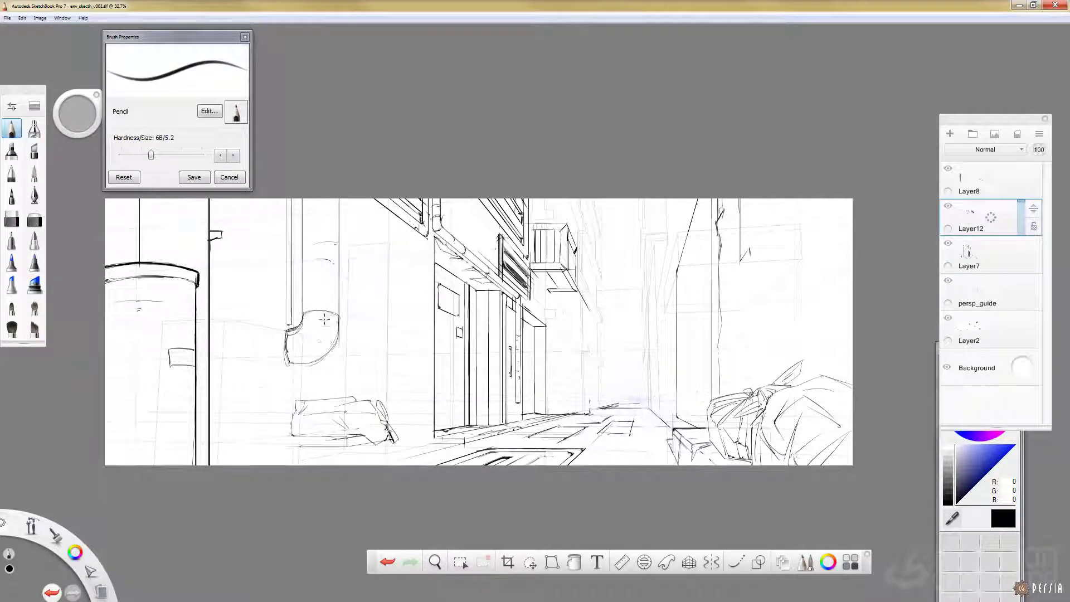
pyautogui.press('e')
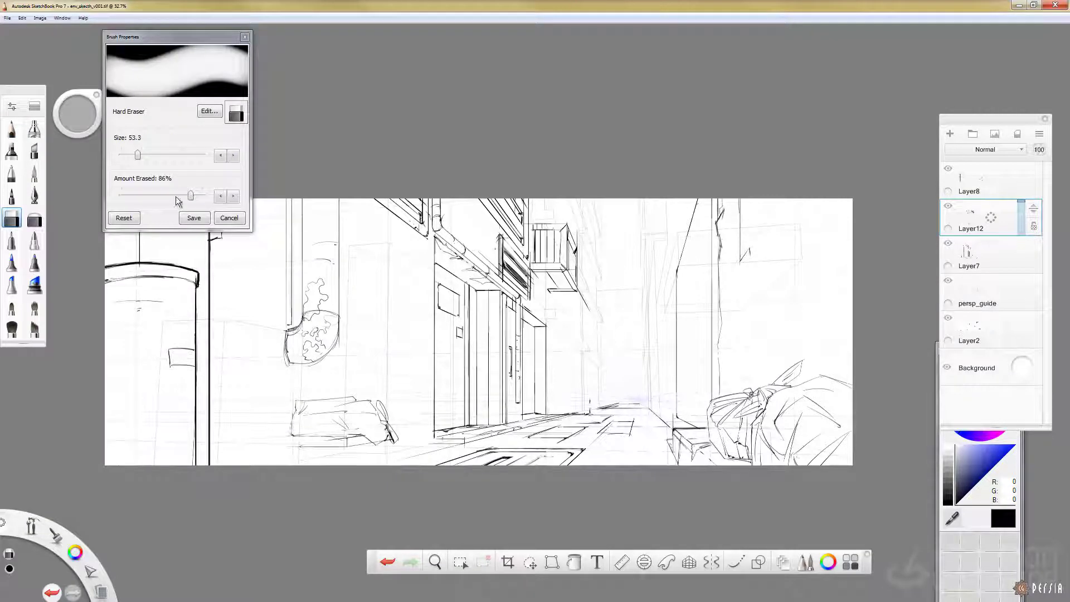
pyautogui.press('e')
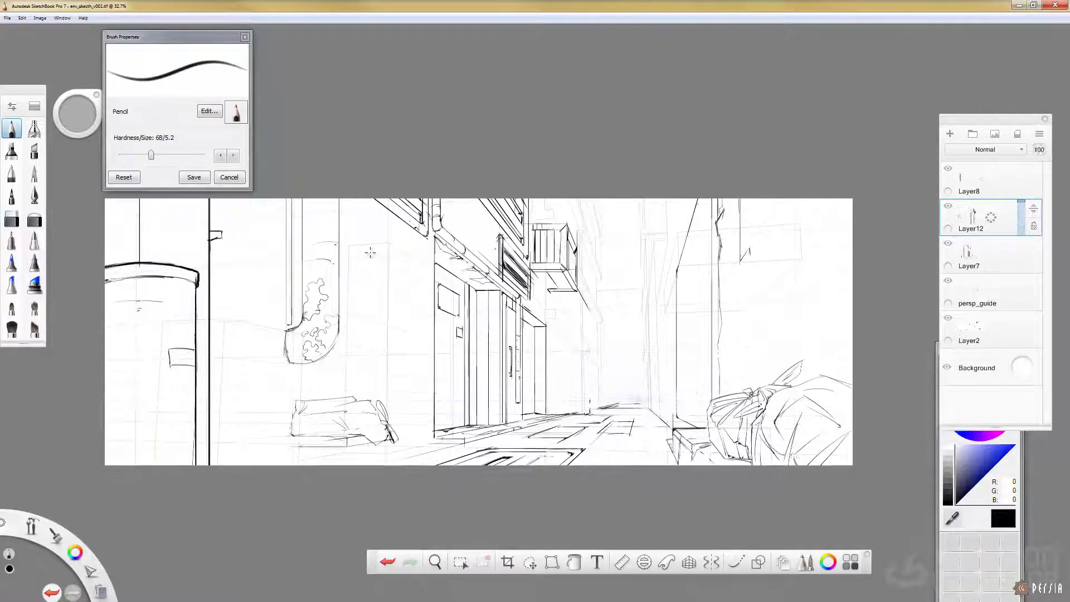
# Draw the slanted top edge and far vertical edge of a tall door on the near wall between duct and doorway.
pyautogui.click(623, 564)
pyautogui.click(621, 563)
pyautogui.moveTo(368, 237); pyautogui.dragTo(426, 271)
pyautogui.moveTo(426, 429); pyautogui.dragTo(427, 265)
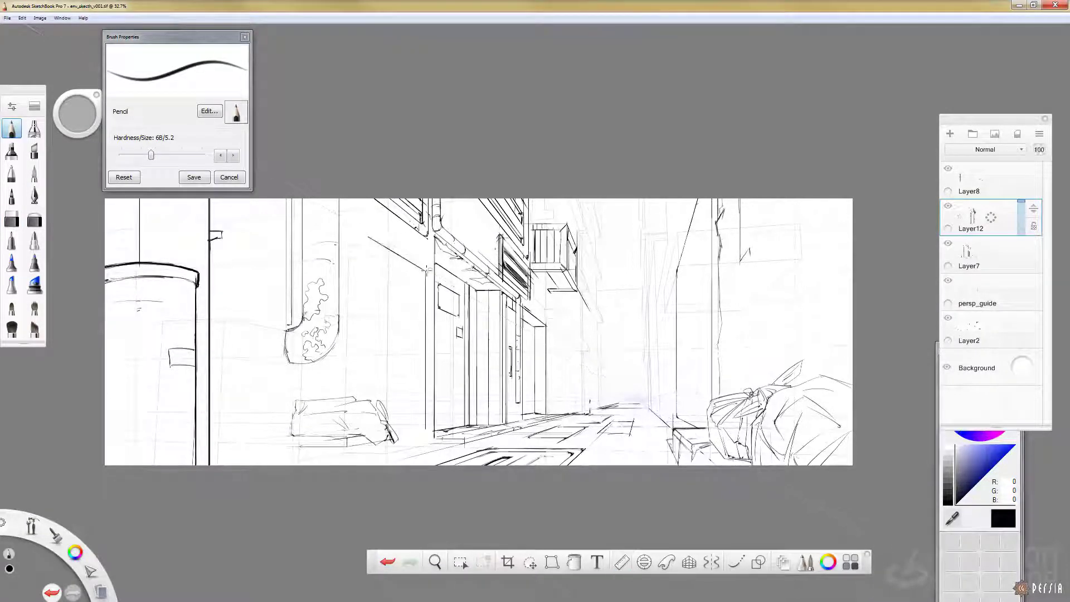
# Draw the ground line in front of the tall door and its bottom edge, and add the near side with hinges.
pyautogui.click(621, 562)
pyautogui.moveTo(331, 465); pyautogui.dragTo(437, 442)
pyautogui.click(621, 562)
pyautogui.press('r')
pyautogui.moveTo(498, 473); pyautogui.dragTo(490, 468)
pyautogui.moveTo(393, 435); pyautogui.dragTo(426, 430)
pyautogui.press('r')
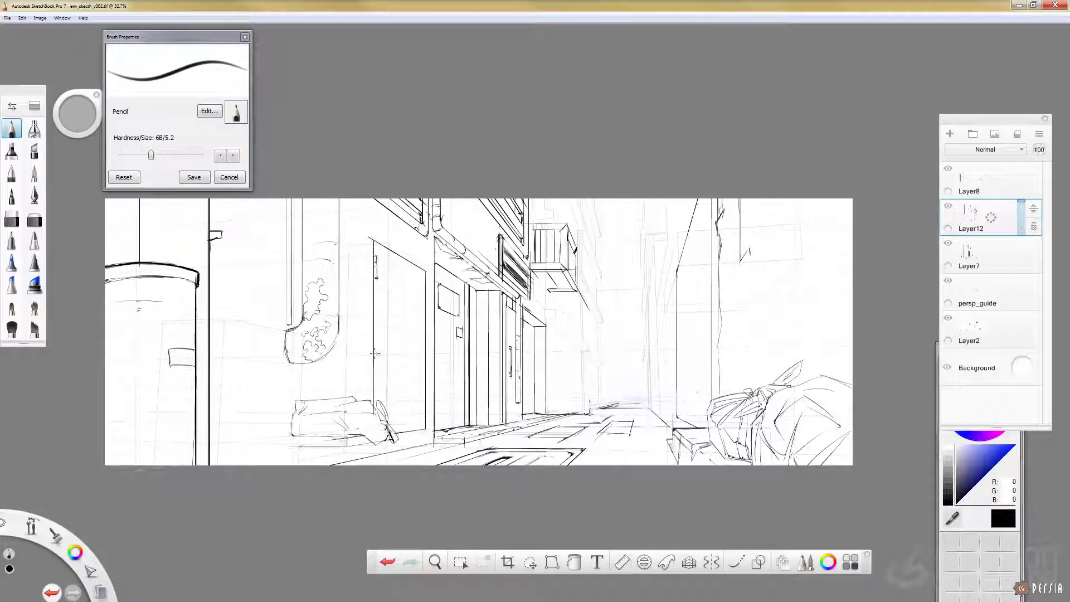
# Draw a thin vertical pipe with joints beside the tall door's hinge side.
pyautogui.moveTo(369, 200); pyautogui.dragTo(360, 399)
pyautogui.moveTo(355, 200); pyautogui.dragTo(355, 396)
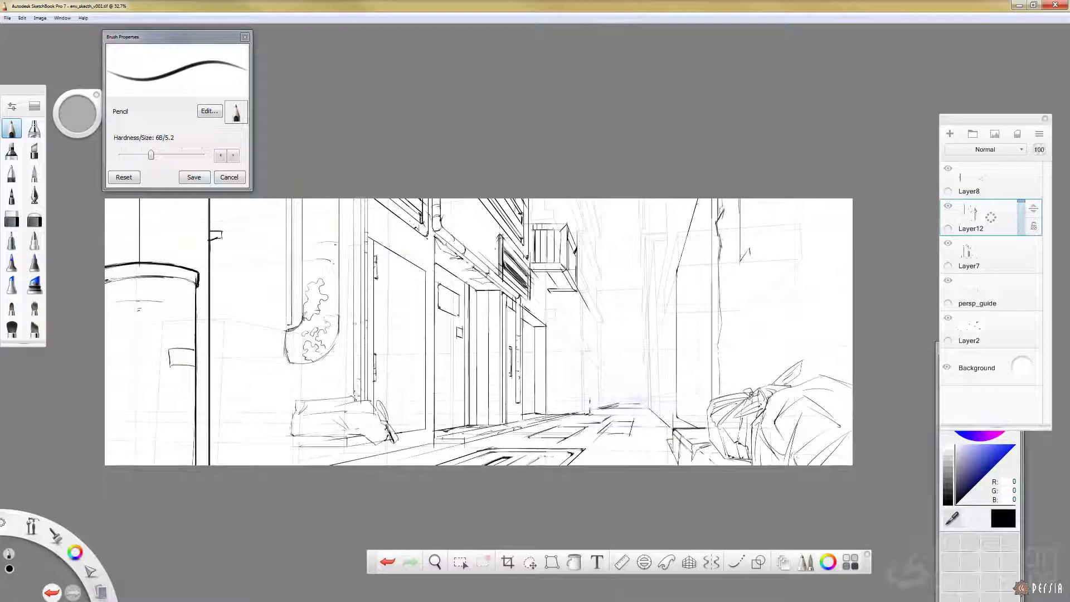
# Draw slanted panel lines across the tall door in perspective with the ruler.
pyautogui.press('r')
pyautogui.moveTo(353, 441)
pyautogui.mouseDown()
pyautogui.moveTo(362, 312)
pyautogui.moveTo(418, 308)
pyautogui.mouseUp()
pyautogui.moveTo(362, 312)
pyautogui.mouseDown()
pyautogui.moveTo(347, 357)
pyautogui.moveTo(414, 347)
pyautogui.mouseUp()
pyautogui.moveTo(346, 357)
pyautogui.mouseDown()
pyautogui.moveTo(350, 408)
pyautogui.moveTo(420, 388)
pyautogui.mouseUp()
# Draw a stack of louvre slats on the tall door's lower part, redoing the misplaced stroke, and save the sketch.
pyautogui.moveTo(350, 408)
pyautogui.mouseDown()
pyautogui.moveTo(420, 393)
pyautogui.moveTo(350, 421)
pyautogui.mouseUp()
pyautogui.moveTo(378, 398); pyautogui.dragTo(421, 398)
pyautogui.hotkey('ctrl', 'z')
pyautogui.moveTo(351, 421)
pyautogui.mouseDown()
pyautogui.moveTo(352, 432)
pyautogui.moveTo(420, 402)
pyautogui.mouseUp()
pyautogui.moveTo(352, 432); pyautogui.dragTo(420, 410)
pyautogui.moveTo(352, 435)
pyautogui.mouseDown()
pyautogui.moveTo(353, 444)
pyautogui.moveTo(420, 408)
pyautogui.moveTo(355, 448)
pyautogui.moveTo(418, 417)
pyautogui.mouseUp()
pyautogui.press('r')
pyautogui.press('r')
pyautogui.press('r')
pyautogui.hotkey('ctrl', 's')
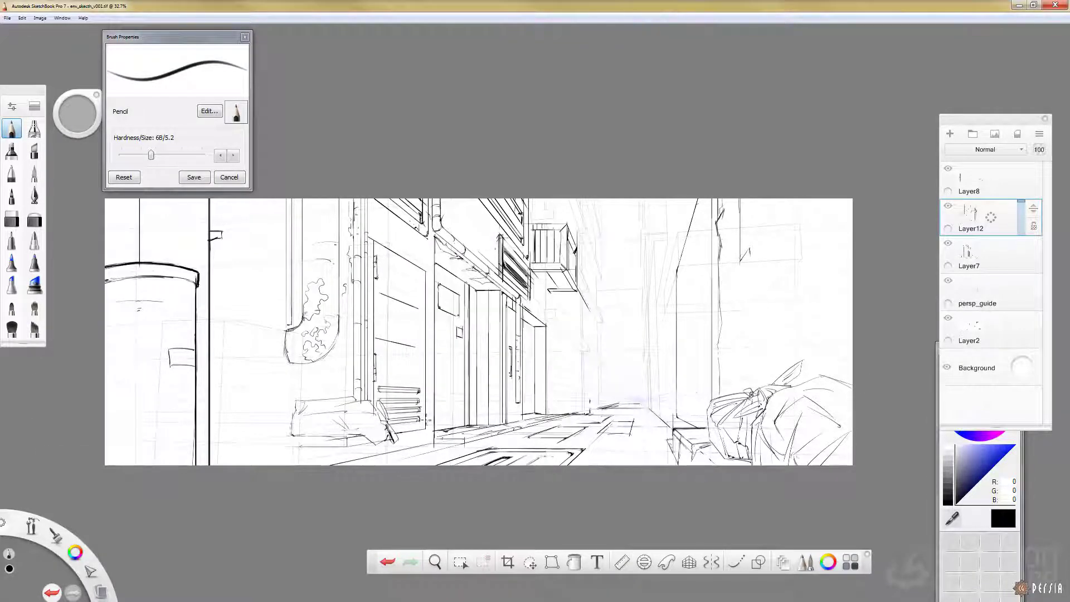
# Draw a narrow doubled vertical post between the tall louvred door and the large doorway.
pyautogui.click(616, 568)
pyautogui.moveTo(928, 359); pyautogui.dragTo(931, 367)
pyautogui.press('r')
pyautogui.moveTo(433, 251); pyautogui.dragTo(433, 442)
pyautogui.moveTo(429, 241); pyautogui.dragTo(432, 442)
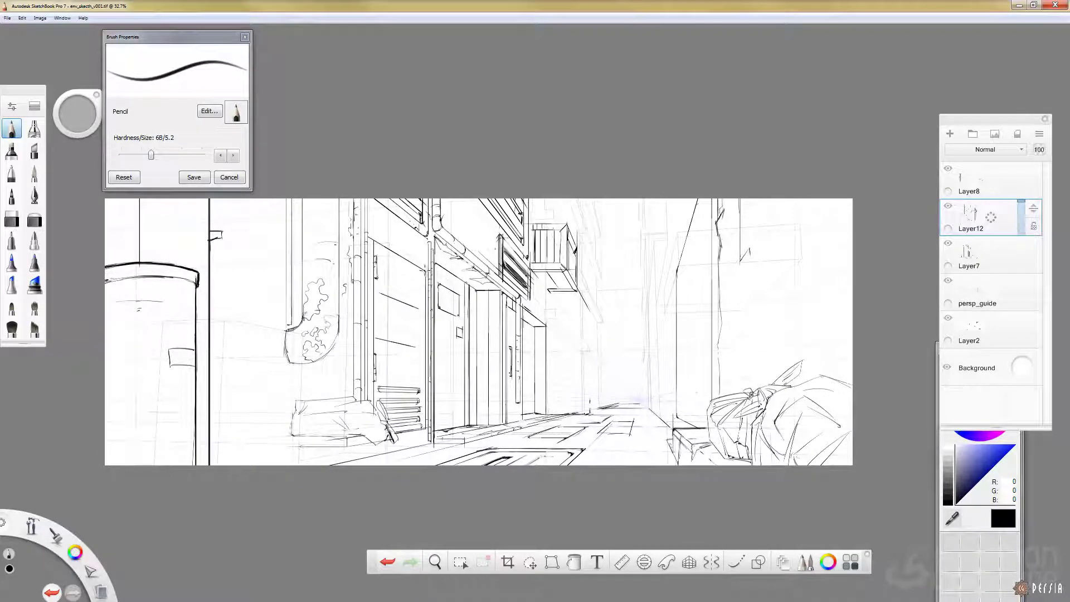
# Sketch slanted perspective lines on the wall above the tall louvred door, undoing the stray strokes.
pyautogui.click(631, 554)
pyautogui.moveTo(471, 344); pyautogui.dragTo(484, 349)
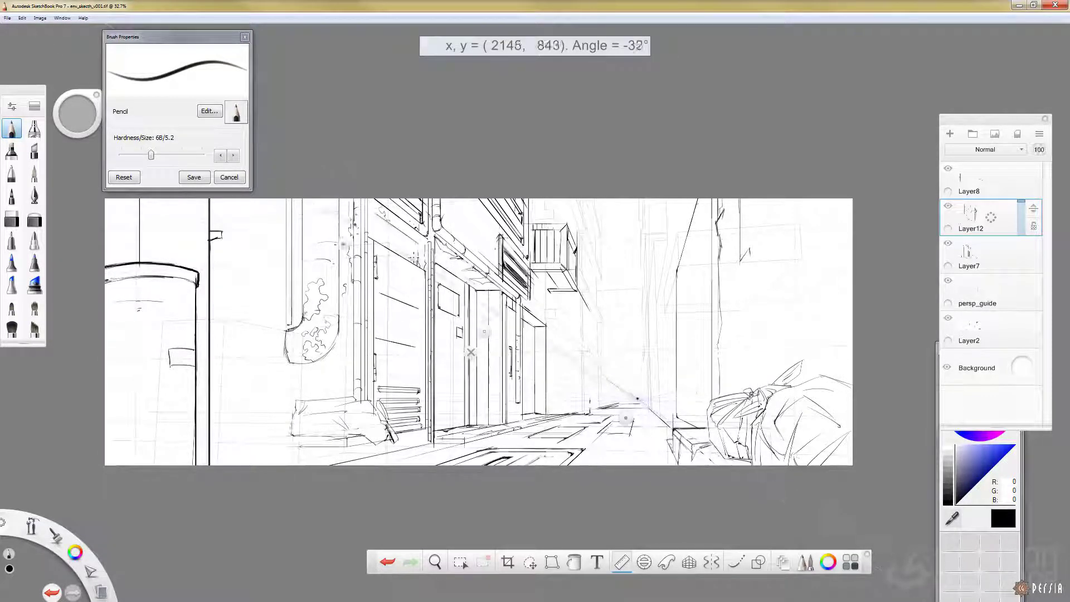
pyautogui.press('r')
pyautogui.moveTo(377, 217); pyautogui.dragTo(416, 244)
pyautogui.hotkey('ctrl', 'z')
pyautogui.moveTo(434, 285)
pyautogui.mouseDown()
pyautogui.moveTo(435, 441)
pyautogui.moveTo(410, 452)
pyautogui.moveTo(507, 438)
pyautogui.mouseUp()
pyautogui.hotkey('ctrl', 'z')
pyautogui.hotkey('ctrl', 'z')
pyautogui.hotkey('ctrl', 'z')
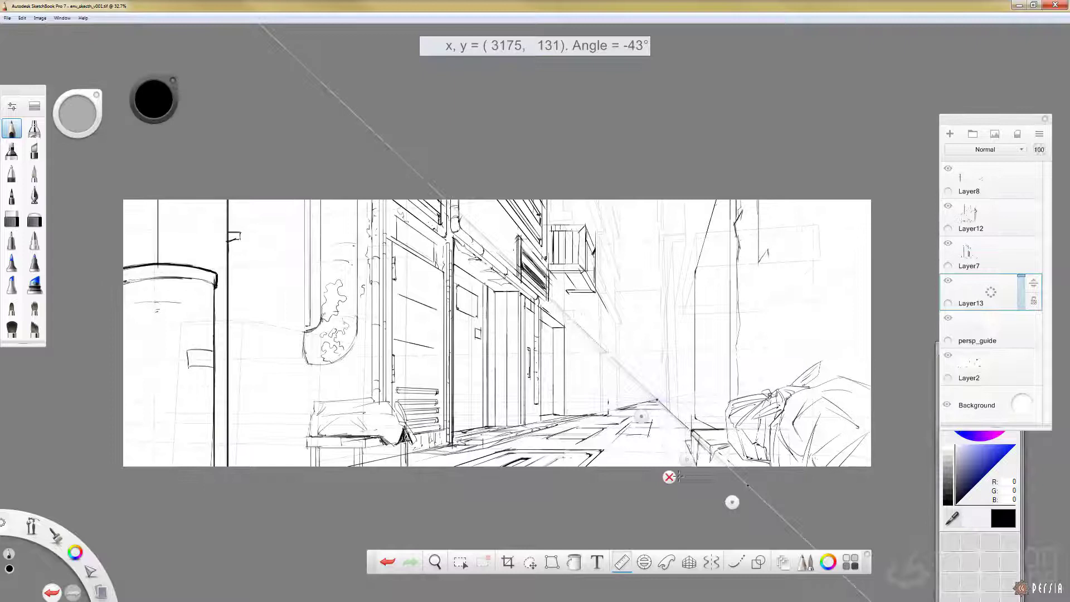
# Draw the vertical edges, ledge and upper rungs of the distant right-hand buildings on Layer13, using the ruler.
pyautogui.moveTo(702, 224); pyautogui.dragTo(683, 301)
pyautogui.click(706, 354)
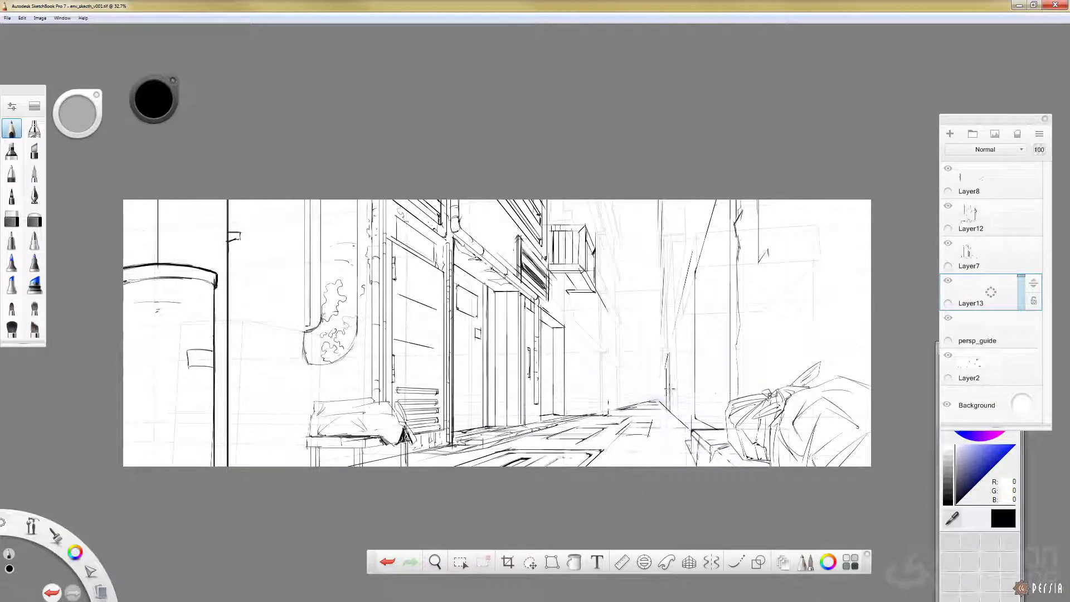
pyautogui.press('r')
pyautogui.press('r')
pyautogui.moveTo(676, 347); pyautogui.dragTo(683, 337)
pyautogui.press('r')
pyautogui.moveTo(689, 200); pyautogui.dragTo(685, 230)
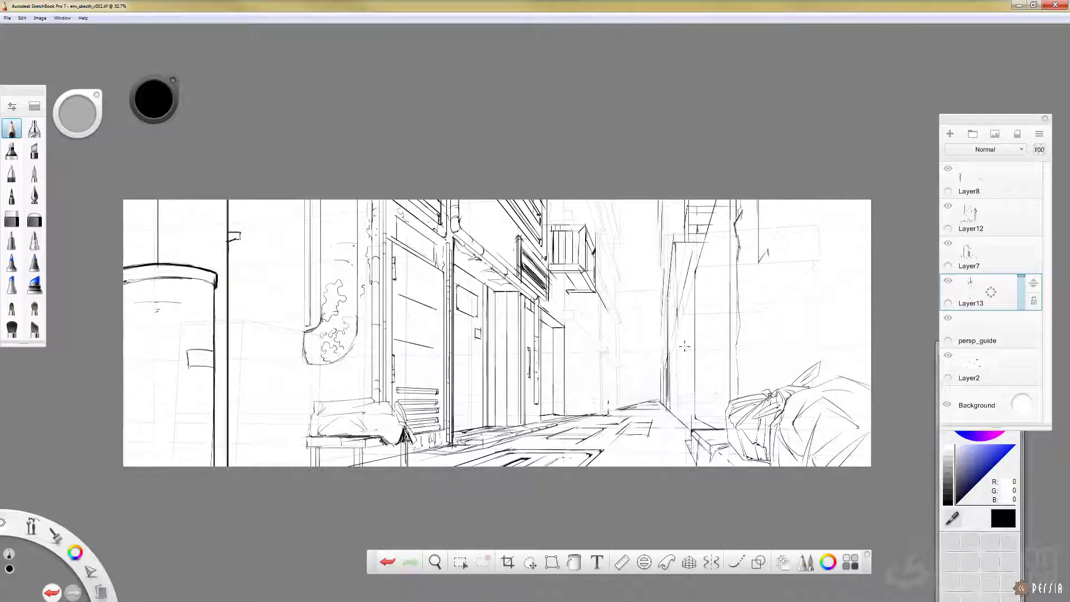
# Draw the distant left-hand buildings' receding upper edges and corner lines on Layer13, and save the sketch.
pyautogui.press('r')
pyautogui.moveTo(606, 195); pyautogui.dragTo(618, 238)
pyautogui.press('r')
pyautogui.click(622, 563)
pyautogui.moveTo(629, 201); pyautogui.dragTo(637, 260)
pyautogui.press('r')
pyautogui.hotkey('ctrl', 's')
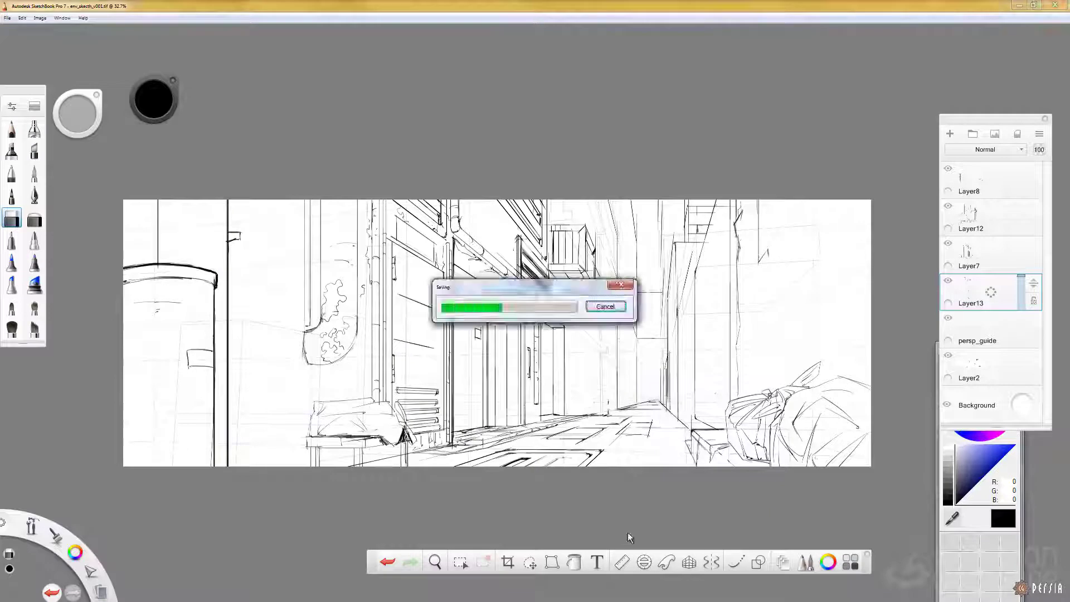
# Strengthen the long vertical and receding edges of the distant left-hand building with the Pencil and ruler.
pyautogui.press('s')
pyautogui.click(622, 562)
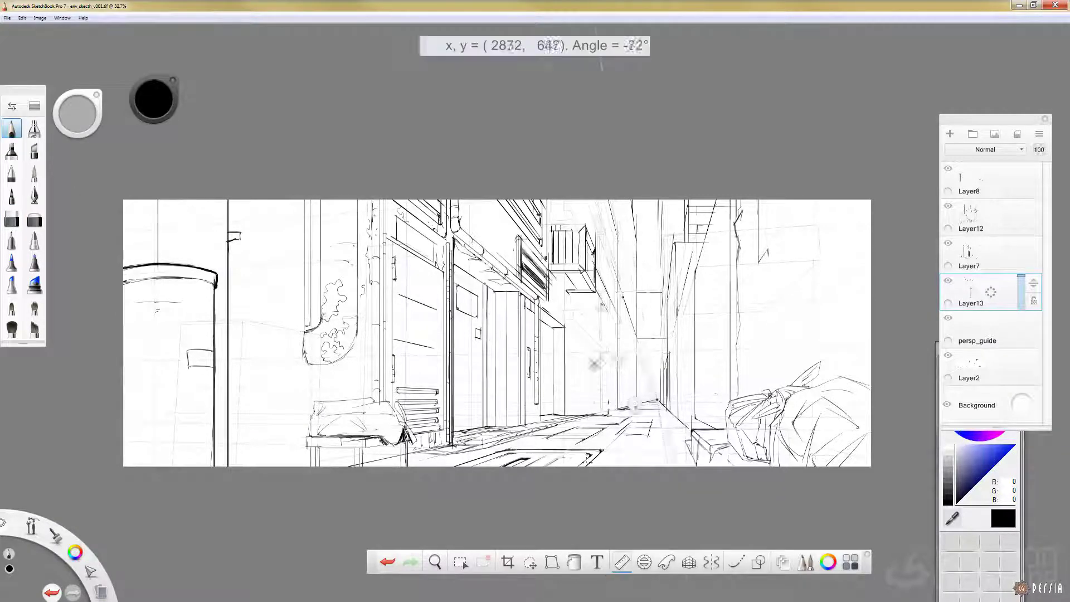
pyautogui.press('r')
pyautogui.hotkey('ctrl', 'z')
pyautogui.moveTo(621, 201)
pyautogui.mouseDown()
pyautogui.moveTo(619, 410)
pyautogui.moveTo(643, 397)
pyautogui.mouseUp()
pyautogui.hotkey('ctrl', 'z')
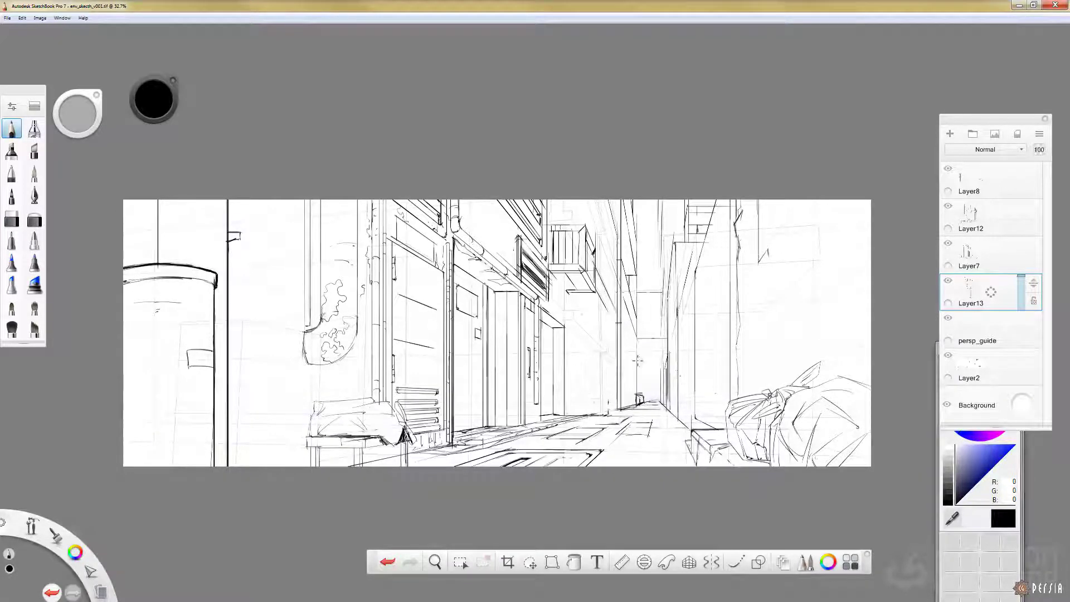
pyautogui.hotkey('ctrl', 'y')
# Sketch small hanging signs, boxes and ground clutter along both walls at the alley's far end, and save the sketch.
pyautogui.moveTo(651, 344)
pyautogui.mouseDown()
pyautogui.moveTo(667, 344)
pyautogui.moveTo(655, 350)
pyautogui.mouseUp()
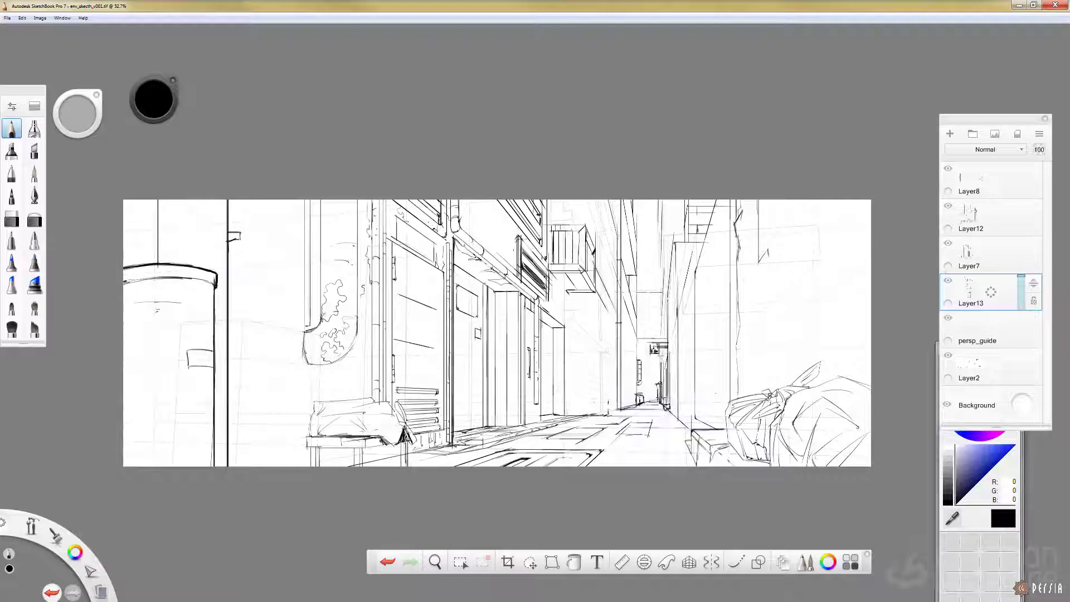
pyautogui.hotkey('ctrl', 'z')
pyautogui.moveTo(647, 377)
pyautogui.mouseDown()
pyautogui.moveTo(641, 357)
pyautogui.moveTo(600, 363)
pyautogui.moveTo(601, 353)
pyautogui.moveTo(649, 362)
pyautogui.moveTo(603, 347)
pyautogui.moveTo(647, 372)
pyautogui.moveTo(638, 346)
pyautogui.moveTo(607, 363)
pyautogui.moveTo(651, 378)
pyautogui.moveTo(634, 351)
pyautogui.mouseUp()
pyautogui.press('r')
pyautogui.press('r')
pyautogui.press('r')
pyautogui.press('r')
pyautogui.click(11, 217)
pyautogui.click(11, 129)
pyautogui.press('r')
pyautogui.hotkey('ctrl', 's')
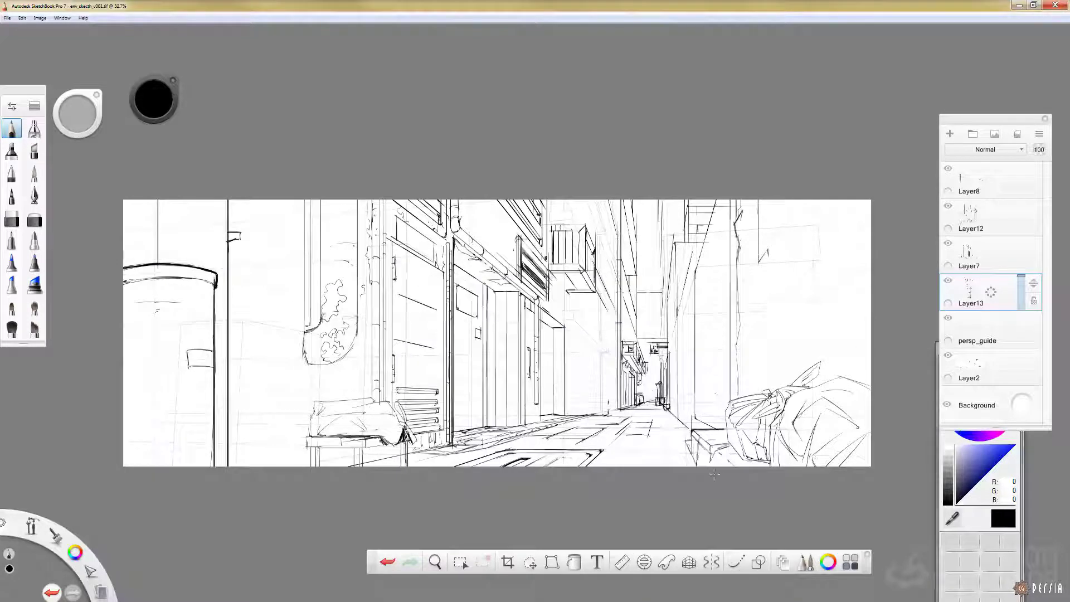
# Erase stray marks on the distant left-hand building's upper edge and return to the Pencil.
pyautogui.press('e')
pyautogui.moveTo(640, 289); pyautogui.dragTo(642, 301)
pyautogui.press('b')
pyautogui.hotkey('ctrl', 'z')
pyautogui.hotkey('ctrl', 'y')
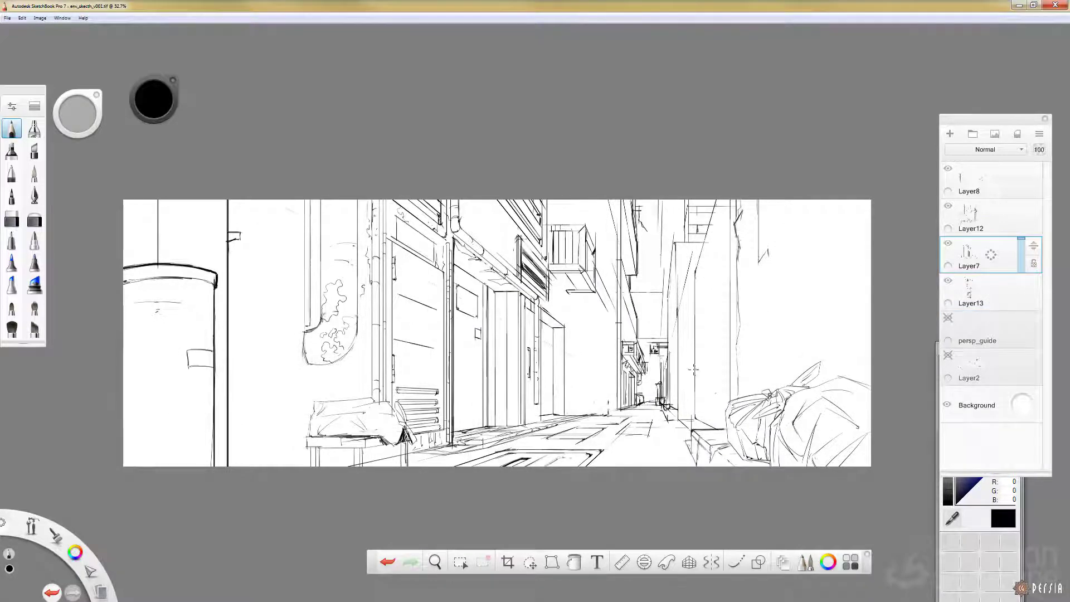
# Draw the overhead jointed pipes and their angled bracket on the upper right-hand wall of Layer7 with the ruler and Pencil.
pyautogui.press('r')
pyautogui.moveTo(693, 369); pyautogui.dragTo(704, 310)
pyautogui.press('r')
pyautogui.click(627, 563)
pyautogui.press('r')
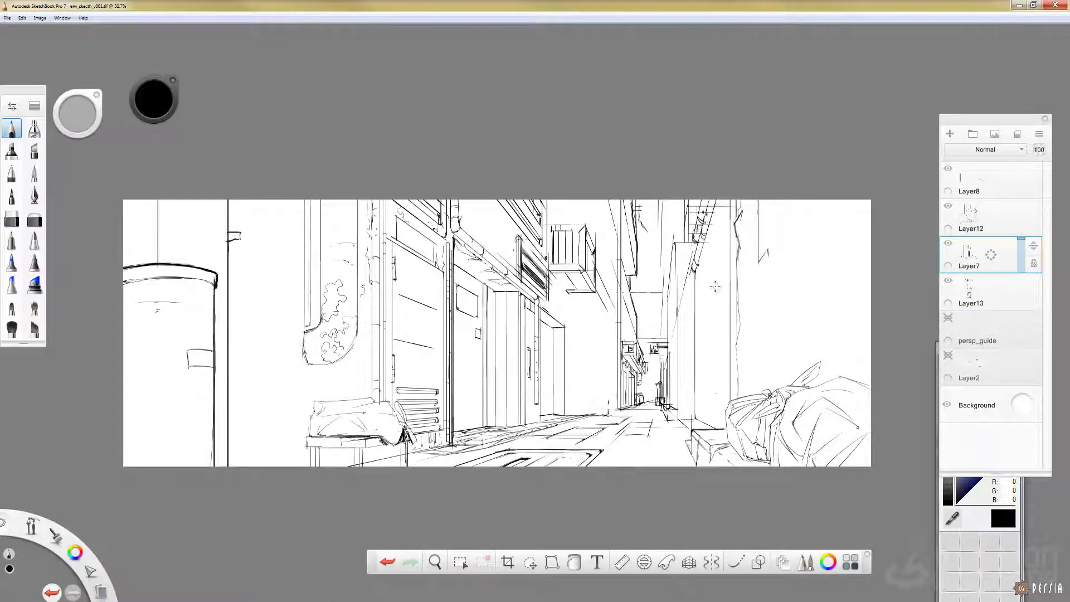
pyautogui.moveTo(684, 358)
pyautogui.mouseDown()
pyautogui.moveTo(705, 312)
pyautogui.moveTo(684, 310)
pyautogui.mouseUp()
pyautogui.moveTo(702, 281)
pyautogui.mouseDown()
pyautogui.moveTo(697, 297)
pyautogui.moveTo(667, 265)
pyautogui.moveTo(683, 295)
pyautogui.mouseUp()
pyautogui.moveTo(646, 260)
pyautogui.mouseDown()
pyautogui.moveTo(609, 232)
pyautogui.moveTo(697, 289)
pyautogui.mouseUp()
# Show the persp_guide and Layer2 layers, sketch the round fixture on the right-hand pipe bundle, and save the sketch.
pyautogui.click(948, 318)
pyautogui.click(949, 356)
pyautogui.moveTo(865, 353); pyautogui.dragTo(549, 156)
pyautogui.hotkey('ctrl', 's')
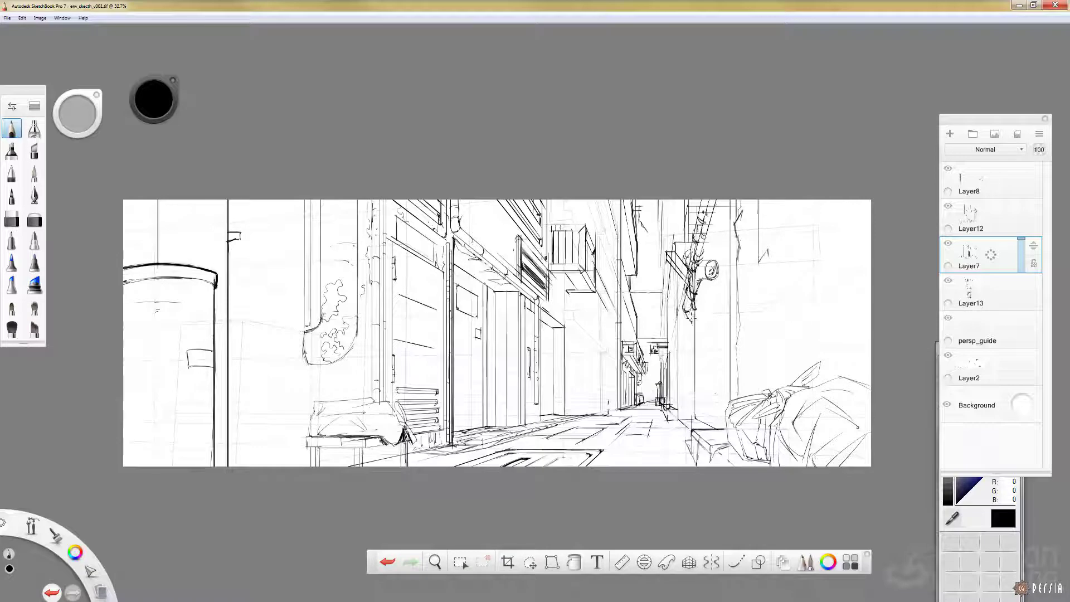
# Draw wall cracks, a low ledge and a jointed vertical pipe below the round fixture on the right-hand wall.
pyautogui.moveTo(711, 304); pyautogui.dragTo(711, 339)
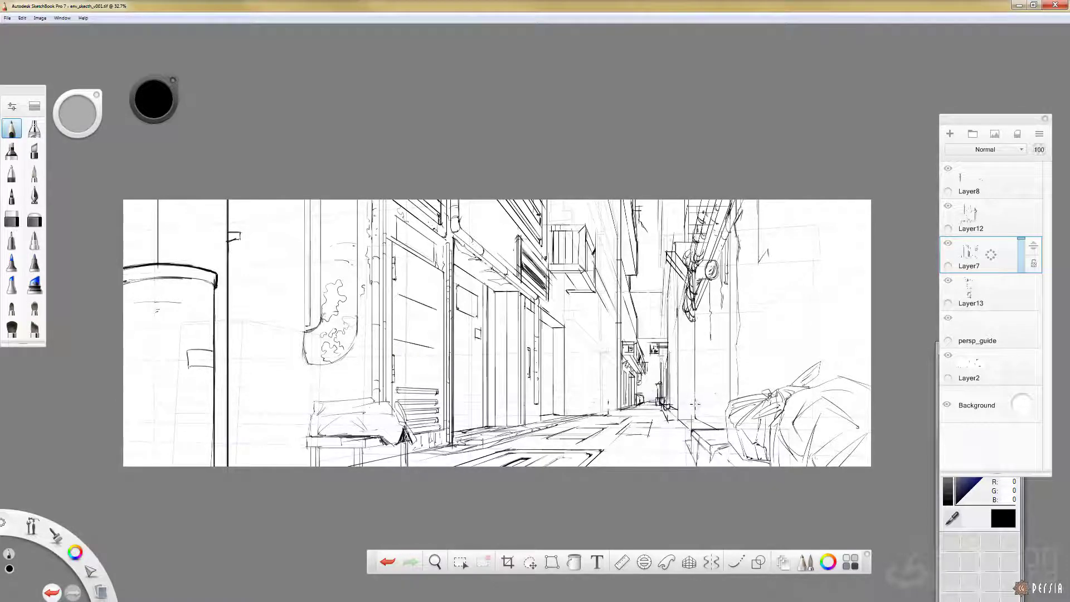
pyautogui.moveTo(697, 405); pyautogui.dragTo(727, 402)
pyautogui.moveTo(687, 314); pyautogui.dragTo(696, 420)
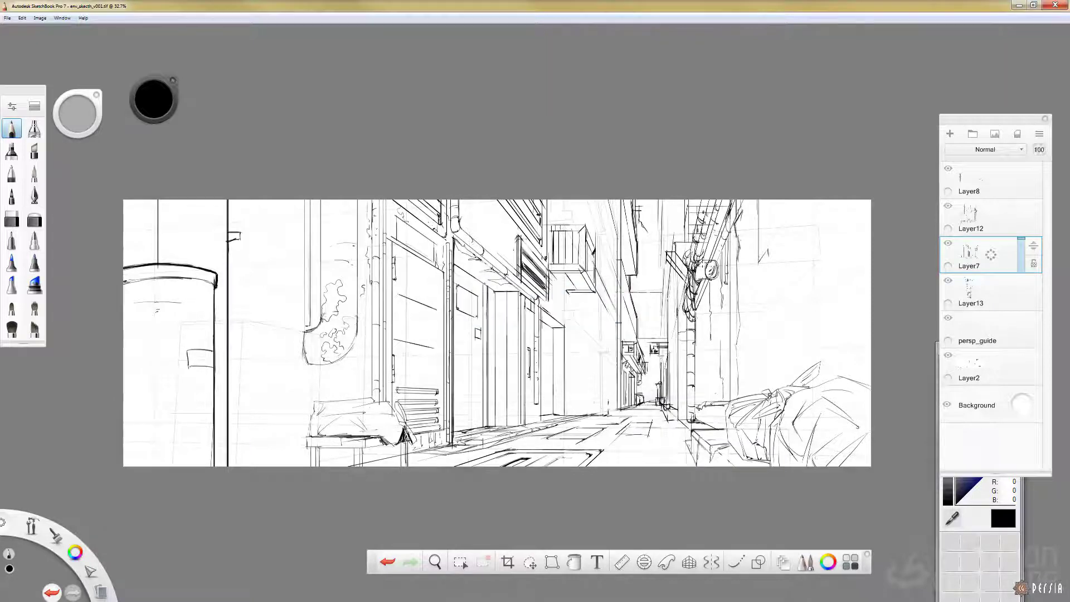
# Rule short receding edges on the right-hand wall and darken the outline of the large left-hand pipe and its elbow.
pyautogui.press('r')
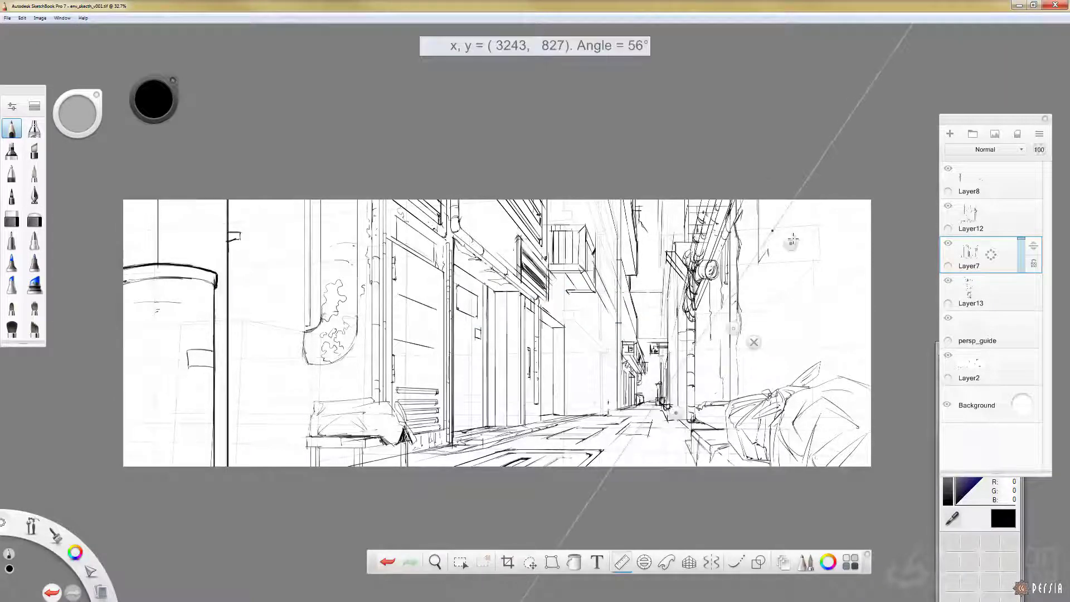
pyautogui.moveTo(358, 200); pyautogui.dragTo(358, 338)
pyautogui.click(666, 562)
pyautogui.moveTo(535, 312); pyautogui.dragTo(499, 342)
pyautogui.moveTo(253, 342)
pyautogui.mouseDown()
pyautogui.moveTo(258, 404)
pyautogui.moveTo(329, 452)
pyautogui.mouseUp()
pyautogui.moveTo(499, 342); pyautogui.dragTo(250, 196)
pyautogui.click(177, 232)
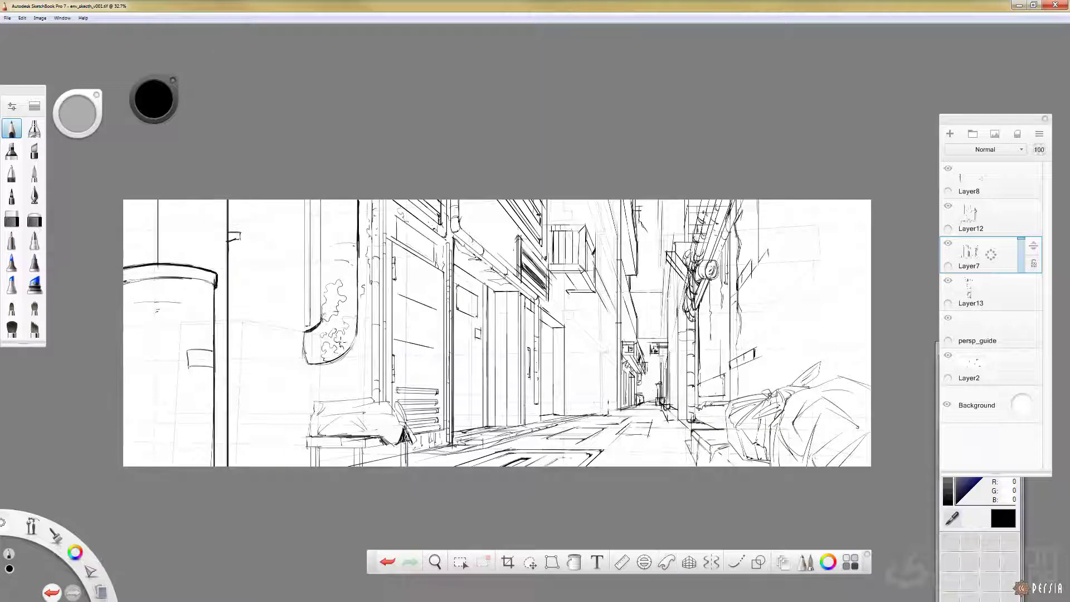
# Thicken the narrow pipes beside the large left-hand pipe and save the sketch.
pyautogui.moveTo(301, 202)
pyautogui.mouseDown()
pyautogui.moveTo(301, 262)
pyautogui.moveTo(309, 193)
pyautogui.moveTo(298, 228)
pyautogui.mouseUp()
pyautogui.hotkey('ctrl', 'z')
pyautogui.hotkey('ctrl', 'y')
pyautogui.hotkey('ctrl', 's')
# Draw the far left-hand door and receding wall line with the ruler, and sketch a small cart on Layer12 beside the right-hand pipe.
pyautogui.moveTo(553, 327); pyautogui.dragTo(552, 409)
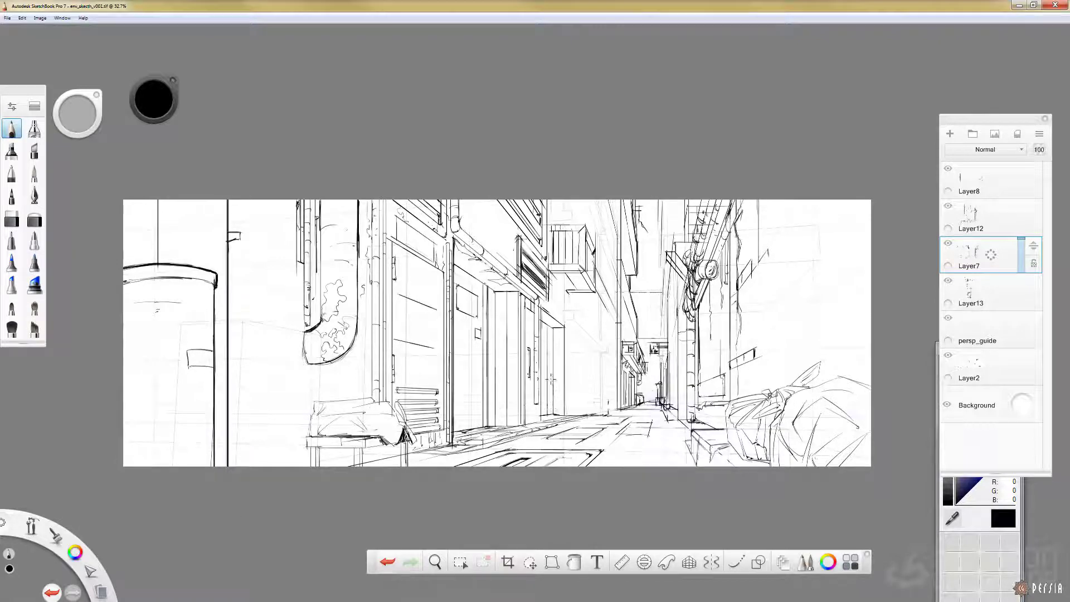
pyautogui.click(622, 562)
pyautogui.moveTo(243, 438)
pyautogui.mouseDown()
pyautogui.moveTo(533, 354)
pyautogui.moveTo(588, 359)
pyautogui.mouseUp()
pyautogui.moveTo(617, 485); pyautogui.dragTo(636, 437)
pyautogui.click(981, 217)
pyautogui.moveTo(685, 384); pyautogui.dragTo(683, 420)
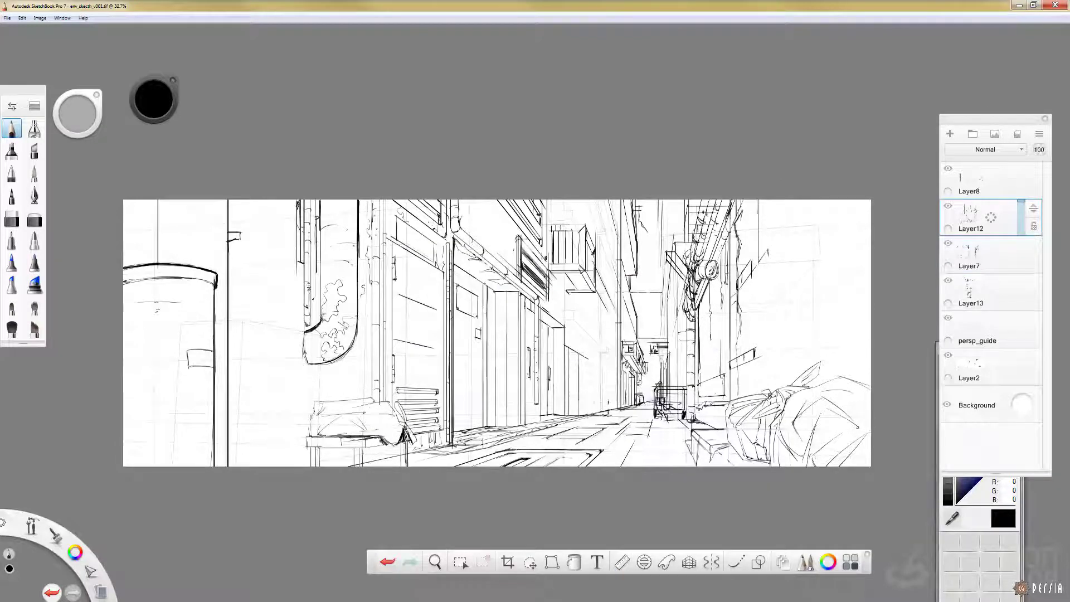
# Draw the edges and receding horizontal slats of the box behind the foreground tank on Layer12, using the ruler.
pyautogui.moveTo(238, 333); pyautogui.dragTo(239, 363)
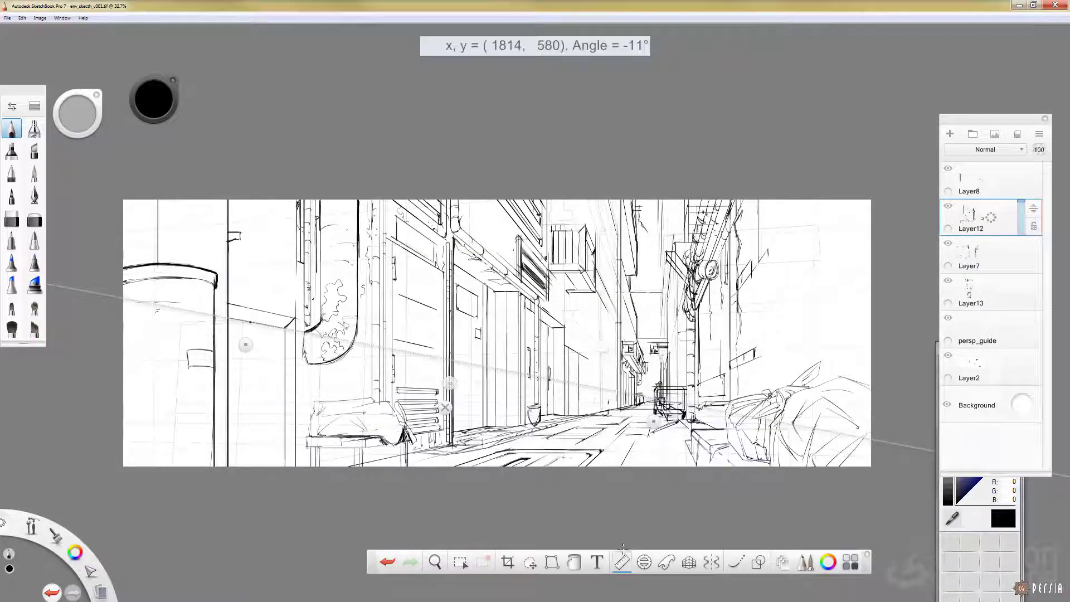
pyautogui.moveTo(228, 338)
pyautogui.mouseDown()
pyautogui.moveTo(283, 346)
pyautogui.moveTo(239, 385)
pyautogui.mouseUp()
pyautogui.moveTo(228, 362); pyautogui.dragTo(283, 366)
pyautogui.moveTo(239, 385); pyautogui.dragTo(238, 408)
pyautogui.moveTo(228, 385)
pyautogui.mouseDown()
pyautogui.moveTo(283, 386)
pyautogui.moveTo(239, 429)
pyautogui.moveTo(283, 405)
pyautogui.mouseUp()
pyautogui.moveTo(238, 429); pyautogui.dragTo(238, 453)
pyautogui.moveTo(224, 431); pyautogui.dragTo(284, 428)
pyautogui.moveTo(239, 453)
pyautogui.mouseDown()
pyautogui.moveTo(238, 478)
pyautogui.moveTo(283, 450)
pyautogui.mouseUp()
pyautogui.click(452, 472)
pyautogui.hotkey('ctrl', 'z')
# Draw the first vertical and horizontal pipe lines on the wall above the slatted box with the ruler.
pyautogui.moveTo(244, 258); pyautogui.dragTo(246, 306)
pyautogui.moveTo(281, 201); pyautogui.dragTo(278, 290)
pyautogui.press('r')
pyautogui.moveTo(238, 478); pyautogui.dragTo(415, 324)
pyautogui.moveTo(225, 276); pyautogui.dragTo(284, 291)
pyautogui.hotkey('ctrl', 'z')
pyautogui.moveTo(415, 324); pyautogui.dragTo(414, 327)
pyautogui.press('r')
pyautogui.hotkey('ctrl', 'z')
# Add more parallel vertical pipes above the slatted box, beside the large left-hand pipe.
pyautogui.moveTo(270, 208); pyautogui.dragTo(271, 271)
pyautogui.moveTo(263, 196); pyautogui.dragTo(262, 273)
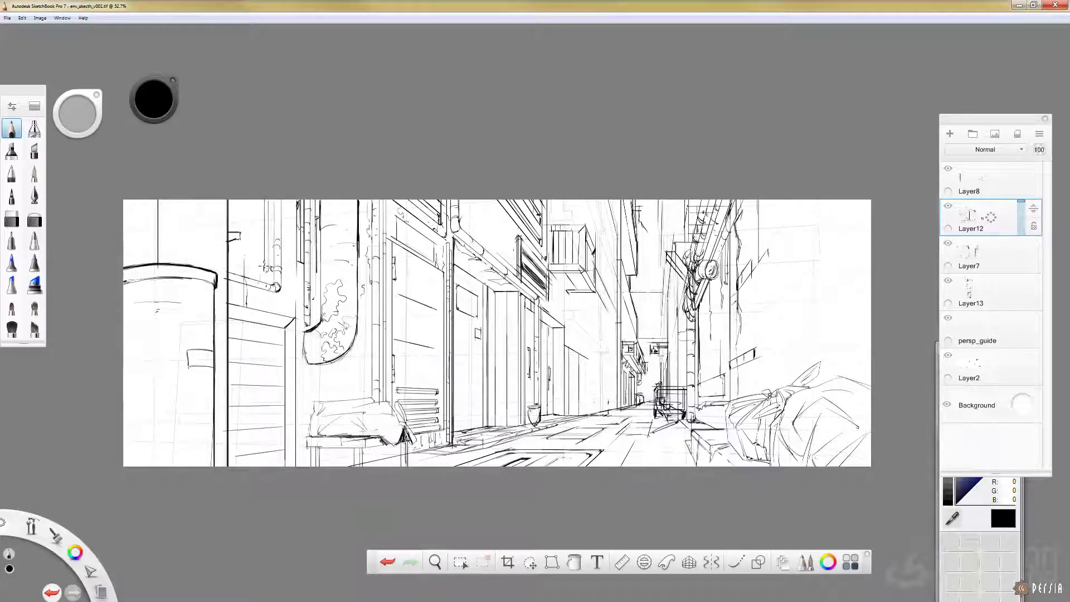
pyautogui.moveTo(290, 202); pyautogui.dragTo(291, 280)
pyautogui.moveTo(281, 200); pyautogui.dragTo(284, 315)
pyautogui.moveTo(288, 214)
pyautogui.mouseDown()
pyautogui.moveTo(289, 270)
pyautogui.moveTo(238, 285)
pyautogui.moveTo(267, 270)
pyautogui.moveTo(256, 304)
pyautogui.mouseUp()
pyautogui.click(622, 562)
# Sketch contour strokes and dripping streaks on the foreground tank and the wall next to it.
pyautogui.moveTo(163, 207)
pyautogui.mouseDown()
pyautogui.moveTo(224, 216)
pyautogui.moveTo(192, 226)
pyautogui.mouseUp()
pyautogui.moveTo(160, 236); pyautogui.dragTo(194, 240)
pyautogui.moveTo(221, 272); pyautogui.dragTo(222, 330)
pyautogui.moveTo(138, 202)
pyautogui.mouseDown()
pyautogui.moveTo(137, 252)
pyautogui.moveTo(150, 260)
pyautogui.mouseUp()
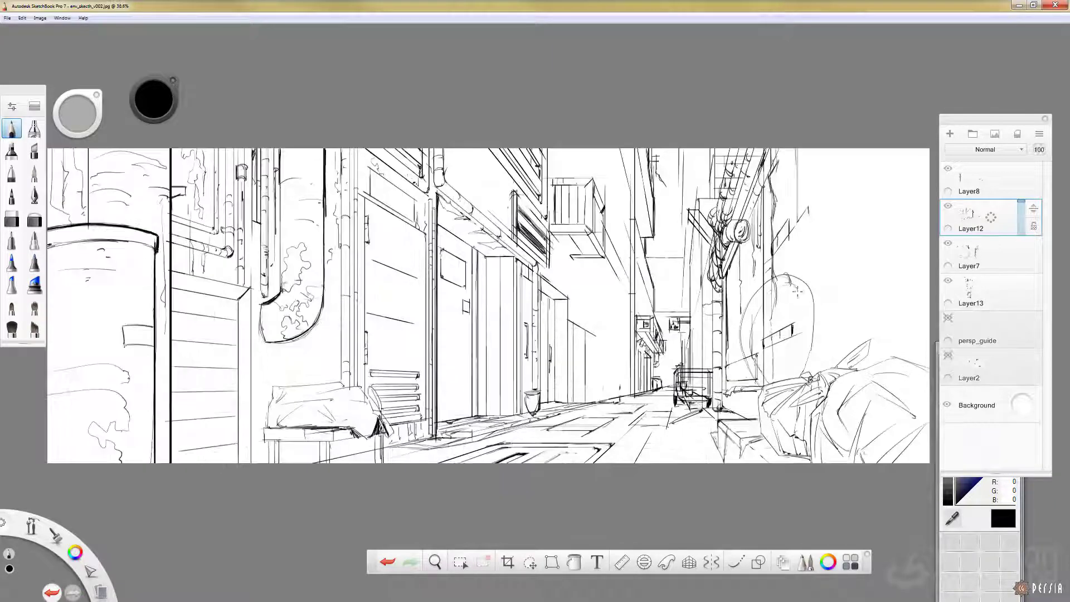
# Sketch the large round drum-like object with its double rim and hub above the garbage bags on Layer12.
pyautogui.moveTo(794, 287); pyautogui.dragTo(800, 377)
pyautogui.moveTo(800, 346); pyautogui.dragTo(810, 349)
pyautogui.moveTo(731, 354); pyautogui.dragTo(748, 384)
pyautogui.moveTo(759, 287)
pyautogui.mouseDown()
pyautogui.moveTo(732, 356)
pyautogui.moveTo(747, 370)
pyautogui.mouseUp()
# Sketch leaning poles, hanging cables and ground debris between the large round object and the cart.
pyautogui.moveTo(752, 282); pyautogui.dragTo(700, 417)
pyautogui.moveTo(742, 364); pyautogui.dragTo(714, 417)
pyautogui.moveTo(708, 330); pyautogui.dragTo(711, 387)
pyautogui.moveTo(695, 348); pyautogui.dragTo(693, 403)
pyautogui.moveTo(746, 326); pyautogui.dragTo(765, 392)
pyautogui.moveTo(713, 432); pyautogui.dragTo(577, 441)
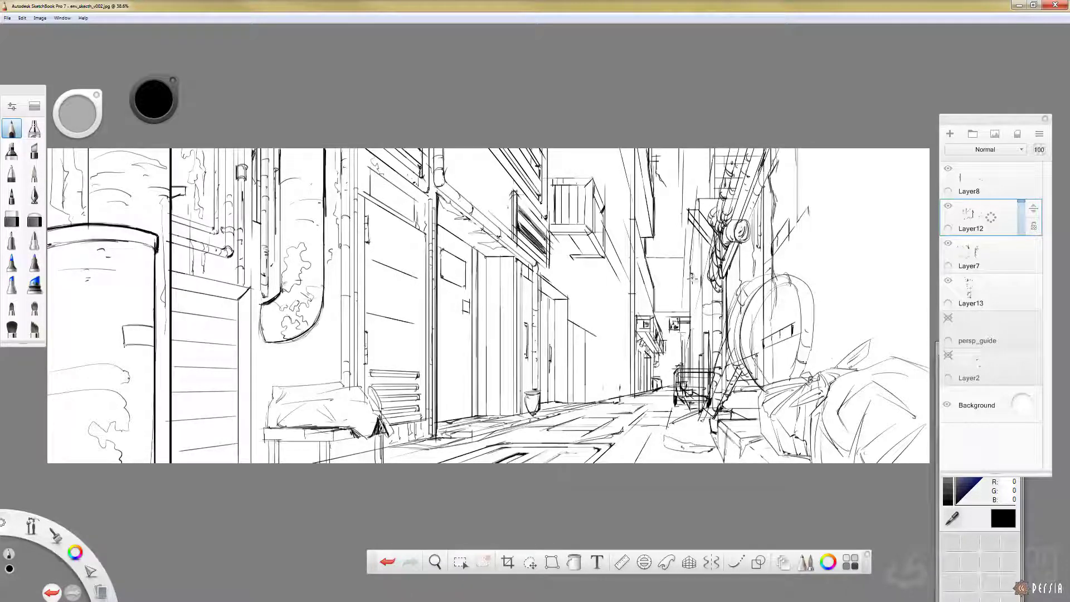
# Show the persp_guide and Layer2 layers, and draw ladder and fire-escape structures at the alley's far end with the ruler.
pyautogui.click(622, 562)
pyautogui.click(948, 318)
pyautogui.click(948, 355)
pyautogui.moveTo(448, 368); pyautogui.dragTo(711, 301)
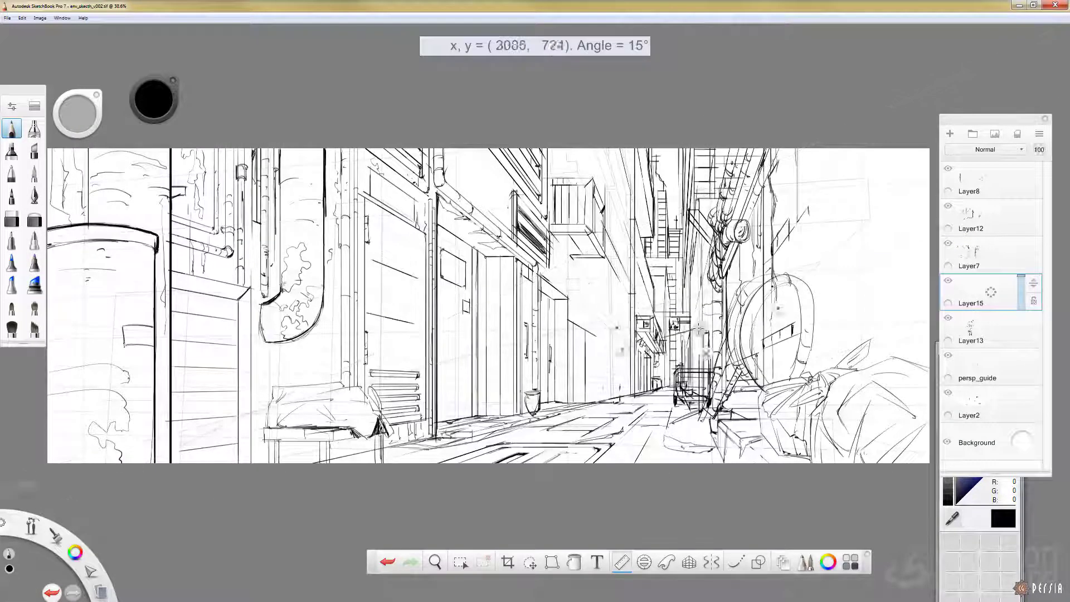
# Draw the slanted awning frames and their crossing struts at the alley's far end on Layer15 with the ruler.
pyautogui.moveTo(636, 310); pyautogui.dragTo(714, 290)
pyautogui.moveTo(700, 329)
pyautogui.mouseDown()
pyautogui.moveTo(636, 299)
pyautogui.moveTo(469, 300)
pyautogui.mouseUp()
pyautogui.click(622, 562)
pyautogui.moveTo(705, 283)
pyautogui.mouseDown()
pyautogui.moveTo(673, 291)
pyautogui.moveTo(724, 295)
pyautogui.moveTo(684, 343)
pyautogui.mouseUp()
pyautogui.press('r')
pyautogui.moveTo(724, 295)
pyautogui.mouseDown()
pyautogui.moveTo(650, 294)
pyautogui.moveTo(685, 332)
pyautogui.mouseUp()
pyautogui.press('r')
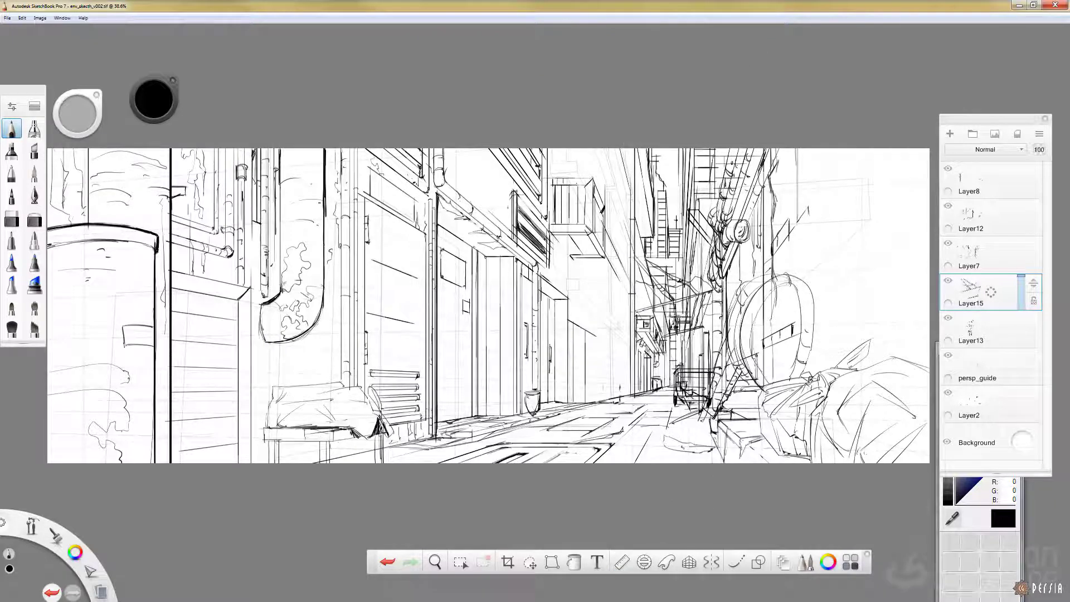
pyautogui.press('r')
pyautogui.moveTo(580, 270); pyautogui.dragTo(709, 317)
pyautogui.press('r')
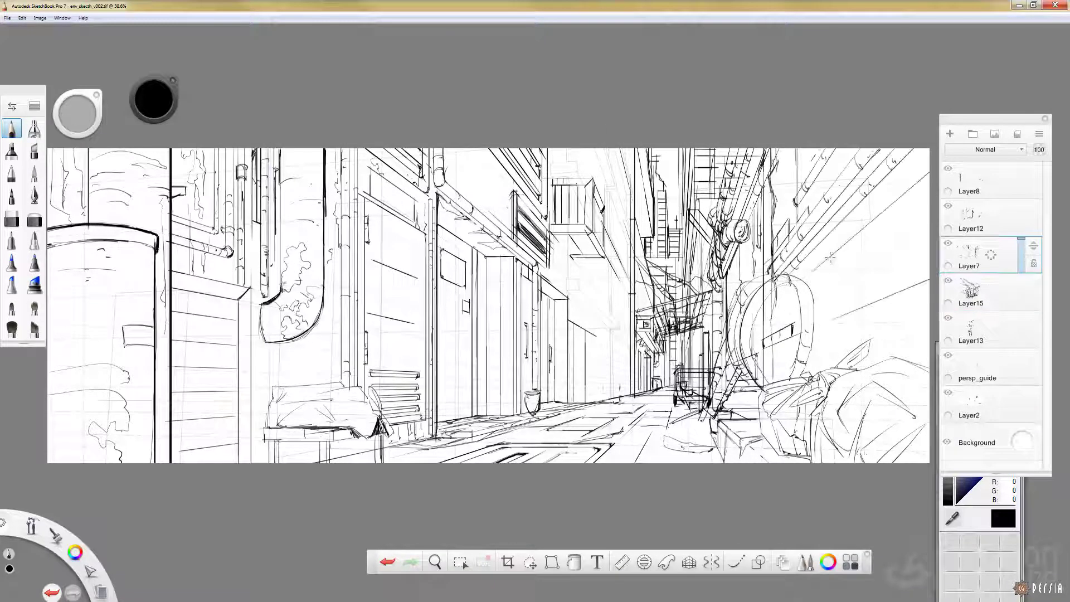
# Rule the receding horizontal slats on the right-hand wall beneath the overhead pipes on Layer7.
pyautogui.moveTo(830, 256)
pyautogui.mouseDown()
pyautogui.moveTo(831, 320)
pyautogui.moveTo(930, 279)
pyautogui.mouseUp()
pyautogui.press('r')
pyautogui.press('r')
pyautogui.moveTo(830, 256)
pyautogui.mouseDown()
pyautogui.moveTo(865, 257)
pyautogui.moveTo(928, 210)
pyautogui.mouseUp()
pyautogui.press('r')
pyautogui.press('r')
pyautogui.moveTo(873, 257)
pyautogui.mouseDown()
pyautogui.moveTo(873, 305)
pyautogui.moveTo(923, 231)
pyautogui.moveTo(930, 237)
pyautogui.mouseUp()
pyautogui.press('r')
pyautogui.moveTo(874, 279)
pyautogui.mouseDown()
pyautogui.moveTo(929, 248)
pyautogui.moveTo(930, 258)
pyautogui.mouseUp()
pyautogui.moveTo(875, 293); pyautogui.dragTo(929, 275)
pyautogui.press('r')
# Draw the weathered box mounted at the end of the right-hand wall slats and clean up its overlapping lines.
pyautogui.moveTo(845, 242)
pyautogui.mouseDown()
pyautogui.moveTo(883, 242)
pyautogui.moveTo(852, 304)
pyautogui.moveTo(832, 319)
pyautogui.mouseUp()
pyautogui.press('e')
pyautogui.press('e')
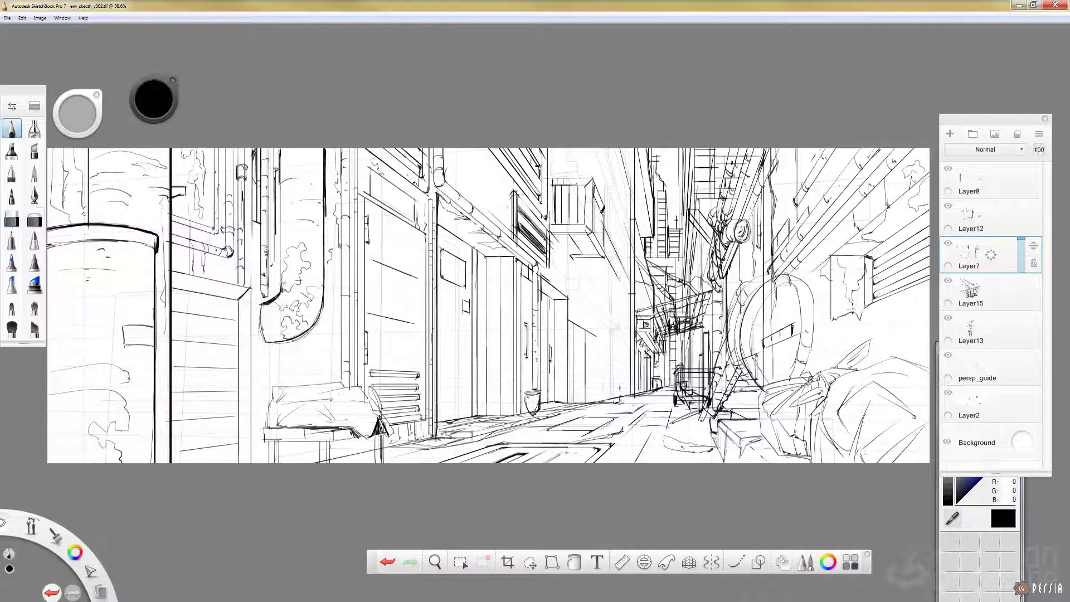
# Darken the outlines of the foreground garbage bags on Layer8 and save the sketch.
pyautogui.click(963, 173)
pyautogui.moveTo(857, 371); pyautogui.dragTo(894, 357)
pyautogui.moveTo(799, 374)
pyautogui.mouseDown()
pyautogui.moveTo(763, 432)
pyautogui.moveTo(779, 458)
pyautogui.mouseUp()
pyautogui.moveTo(717, 422); pyautogui.dragTo(717, 449)
pyautogui.hotkey('ctrl', 's')
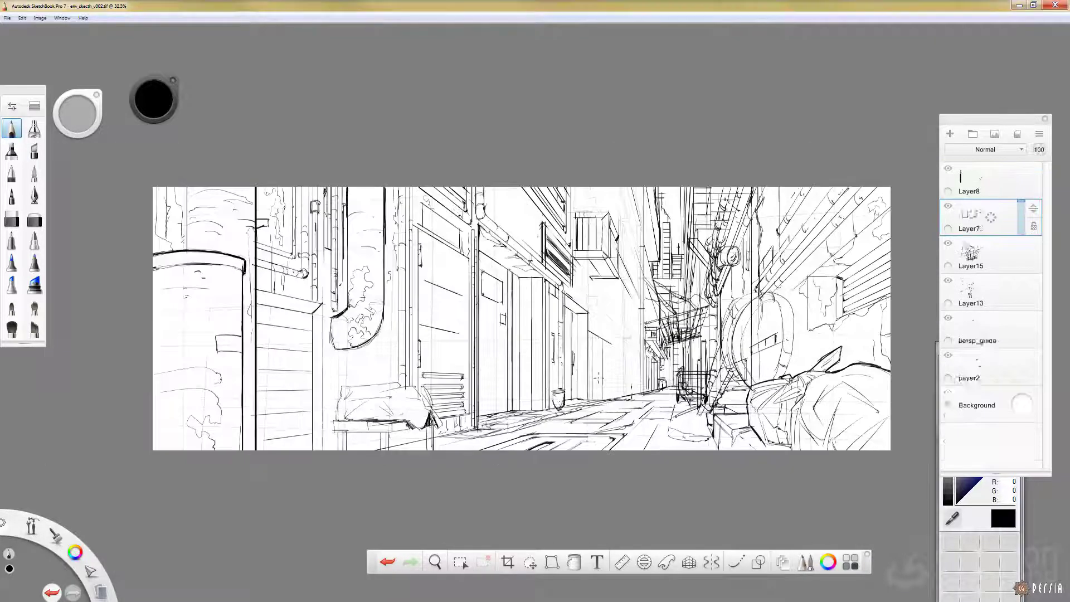
# Add a new layer, sketch a low bench against the far left-hand wall on it, and erase the Layer7 lines behind the bench.
pyautogui.hotkey('ctrl', 'l')
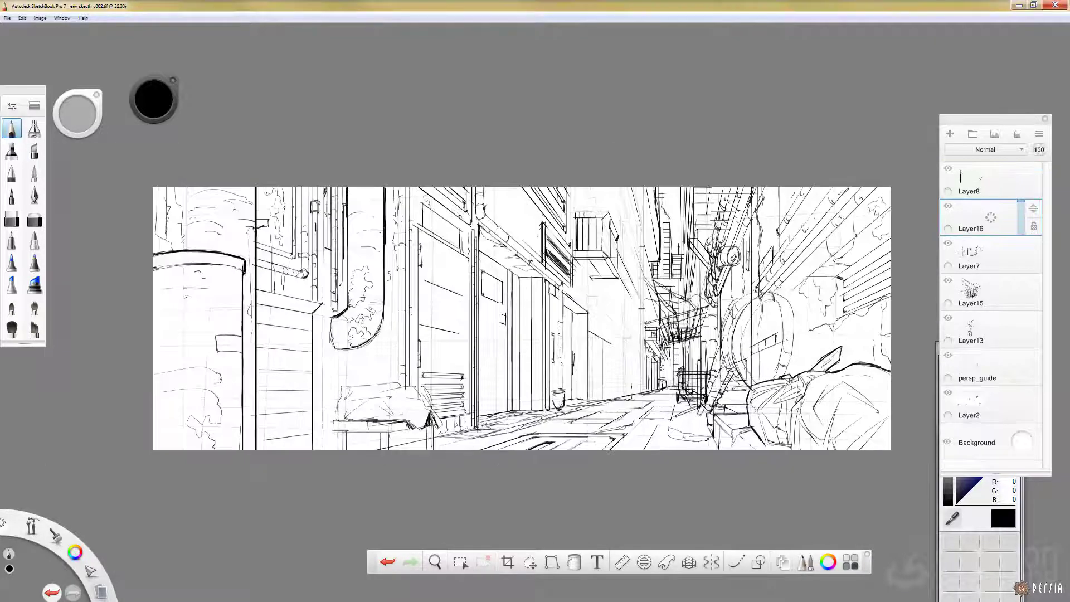
pyautogui.moveTo(551, 392); pyautogui.dragTo(589, 391)
pyautogui.moveTo(576, 389); pyautogui.dragTo(575, 405)
pyautogui.moveTo(587, 372)
pyautogui.mouseDown()
pyautogui.moveTo(587, 393)
pyautogui.moveTo(602, 378)
pyautogui.mouseUp()
pyautogui.press('r')
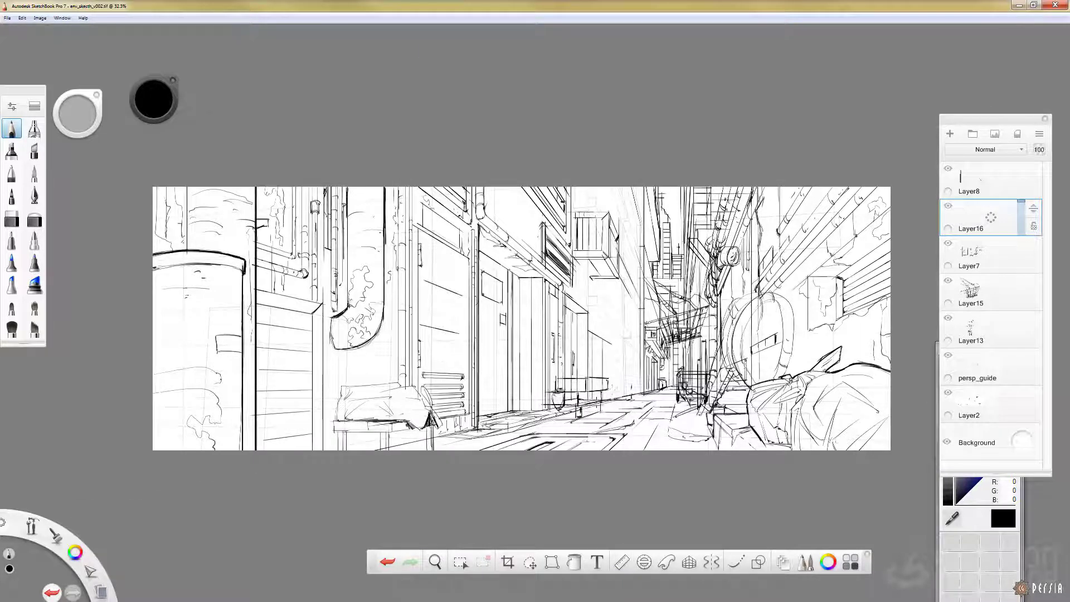
pyautogui.click(958, 250)
pyautogui.press('e')
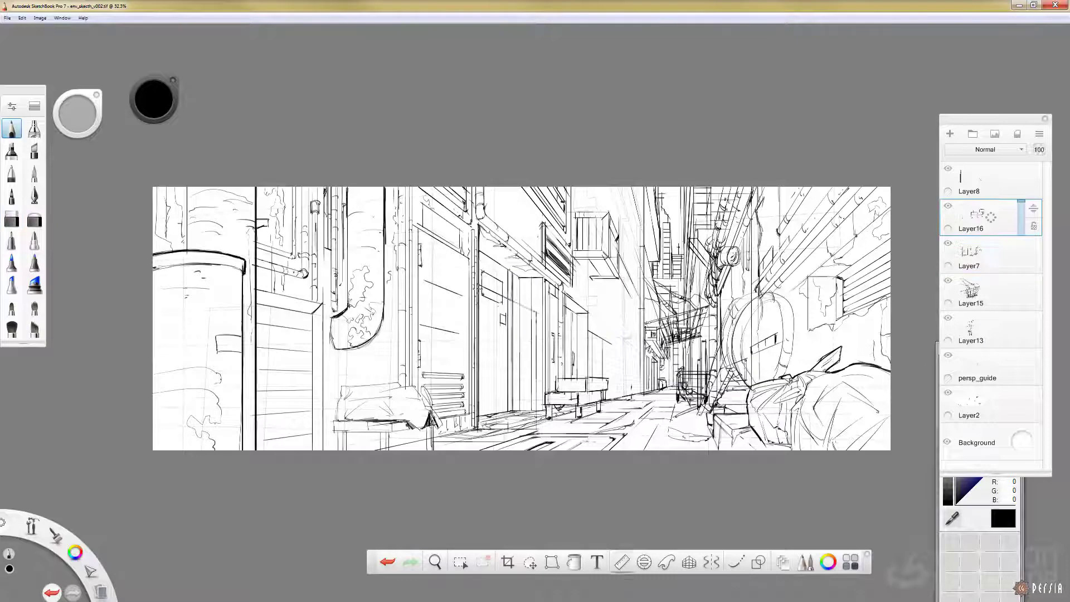
# Draw the vertical edges and five horizontal slat lines of a large crate's front on Layer16, against the left-hand wall.
pyautogui.moveTo(504, 440); pyautogui.dragTo(507, 299)
pyautogui.moveTo(418, 393); pyautogui.dragTo(420, 298)
pyautogui.moveTo(421, 298)
pyautogui.mouseDown()
pyautogui.moveTo(507, 297)
pyautogui.moveTo(506, 307)
pyautogui.mouseUp()
pyautogui.moveTo(420, 316)
pyautogui.mouseDown()
pyautogui.moveTo(504, 315)
pyautogui.moveTo(506, 326)
pyautogui.mouseUp()
pyautogui.moveTo(420, 338)
pyautogui.mouseDown()
pyautogui.moveTo(507, 337)
pyautogui.moveTo(505, 348)
pyautogui.mouseUp()
pyautogui.moveTo(420, 361); pyautogui.dragTo(505, 362)
pyautogui.moveTo(420, 372)
pyautogui.mouseDown()
pyautogui.moveTo(505, 371)
pyautogui.moveTo(506, 383)
pyautogui.mouseUp()
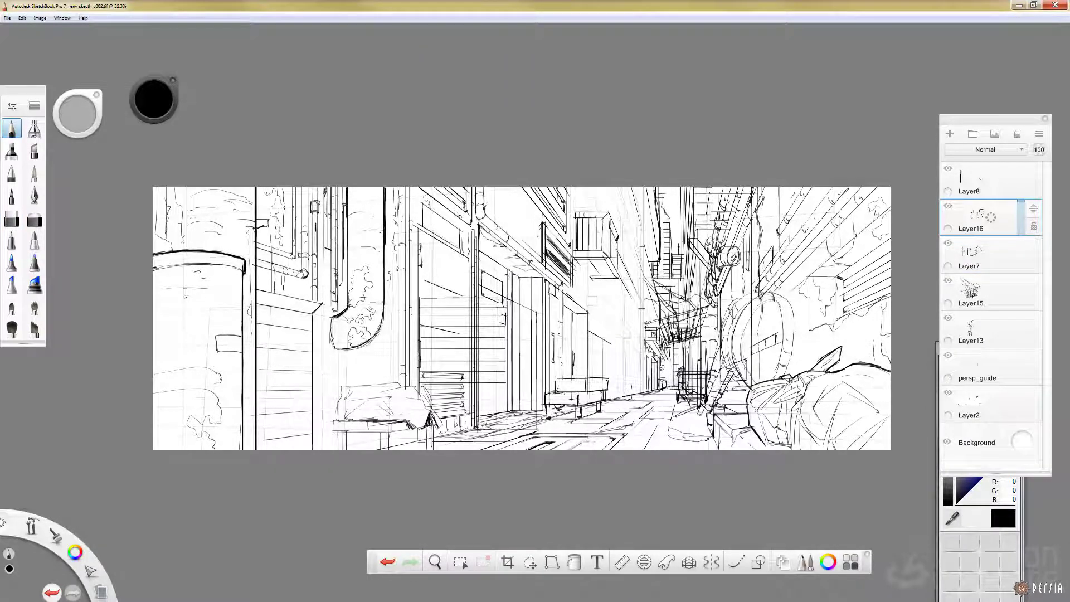
# Add the receding side slats and small details to the large crate with the ruler.
pyautogui.press('r')
pyautogui.moveTo(470, 334); pyautogui.dragTo(476, 377)
pyautogui.click(573, 411)
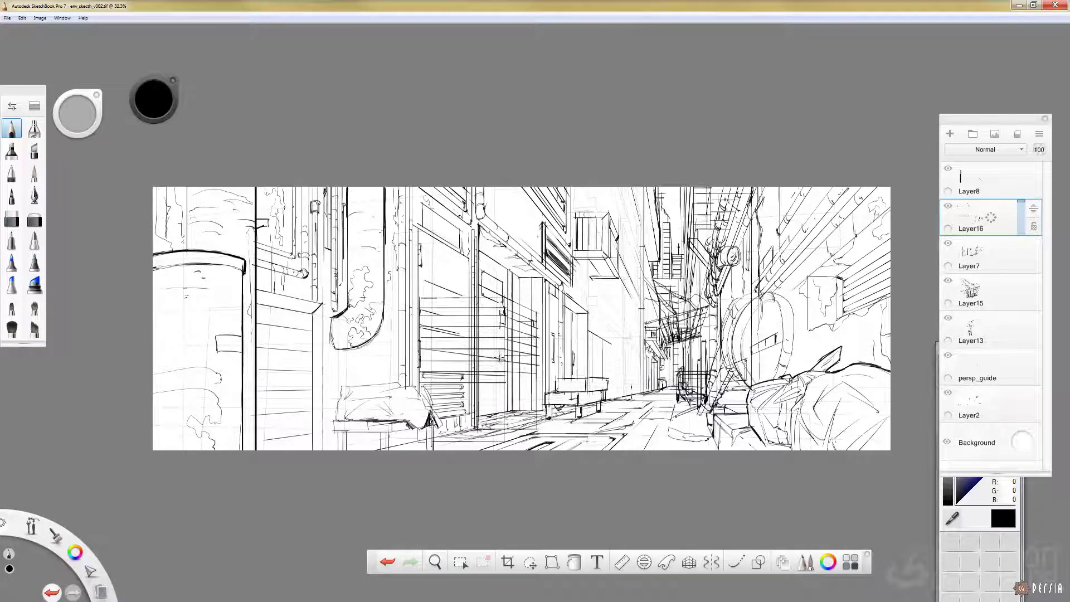
# Check Layer7 by toggling its visibility, and erase its door and pipe lines that show through the slatted crate.
pyautogui.click(948, 243)
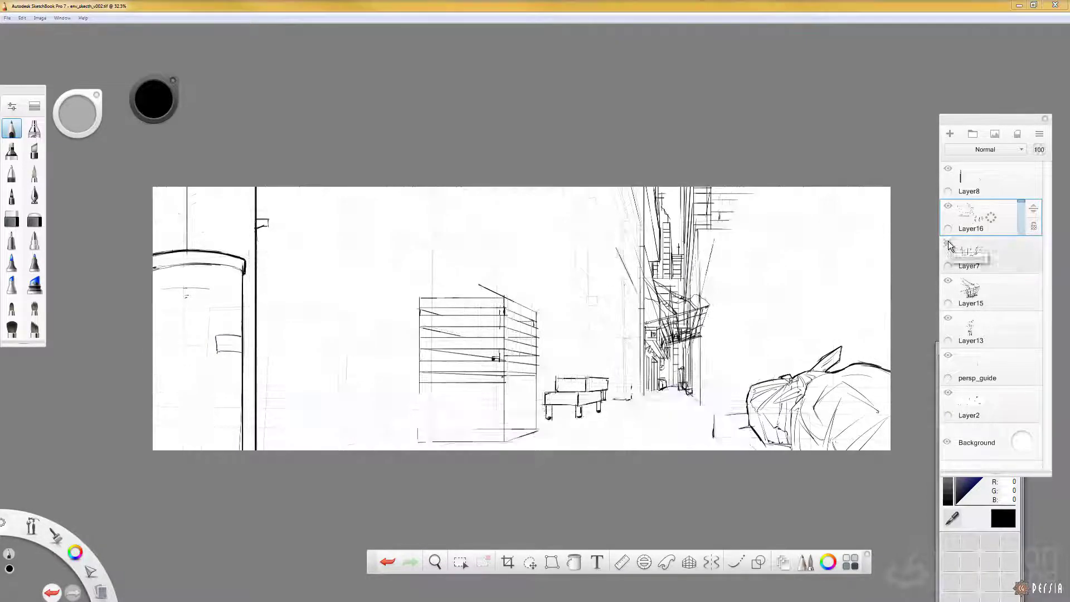
pyautogui.click(948, 243)
pyautogui.click(981, 253)
pyautogui.click(11, 219)
pyautogui.moveTo(480, 303); pyautogui.dragTo(460, 329)
pyautogui.moveTo(477, 370); pyautogui.dragTo(476, 379)
pyautogui.hotkey('ctrl', 'z')
pyautogui.moveTo(514, 323); pyautogui.dragTo(509, 338)
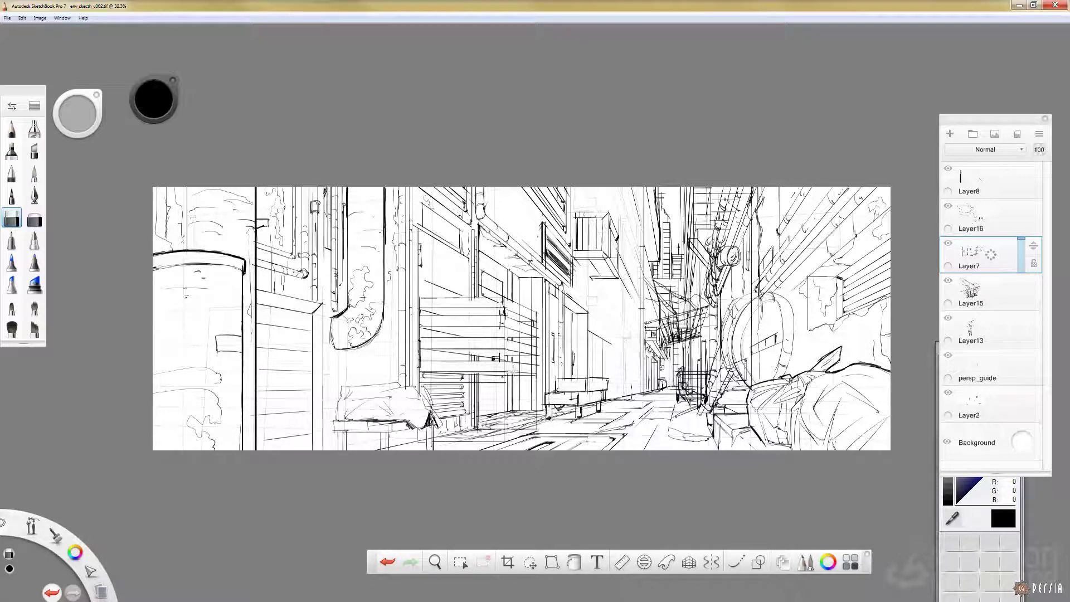
# Strengthen the crate's top slats with the Pencil and erase overlapping lines around the crate on Layer7 and Layer16.
pyautogui.click(11, 128)
pyautogui.scroll(2, 646, 352)
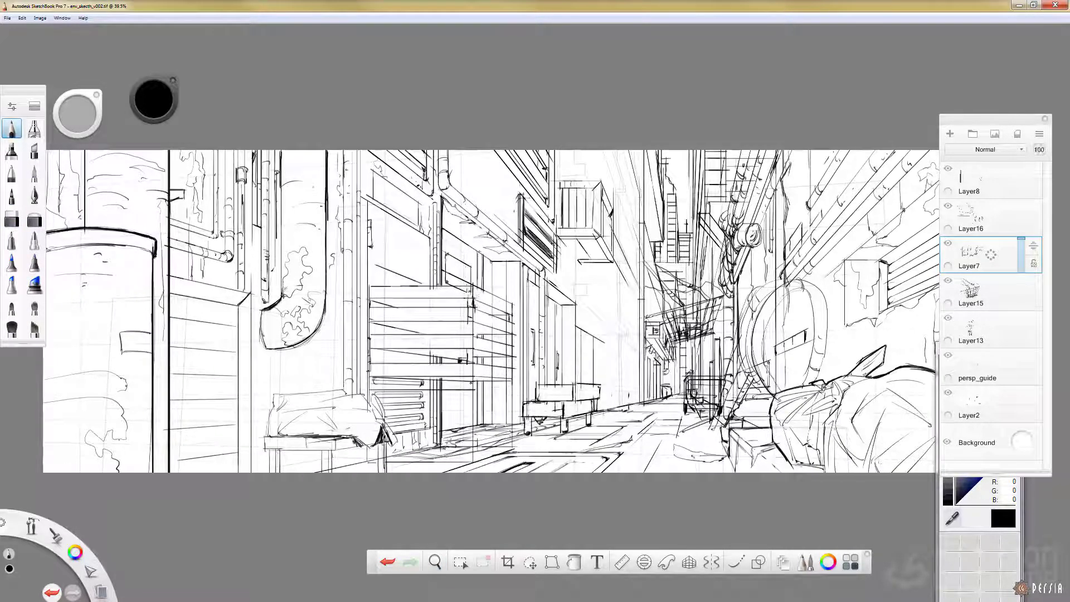
pyautogui.moveTo(370, 290); pyautogui.dragTo(470, 291)
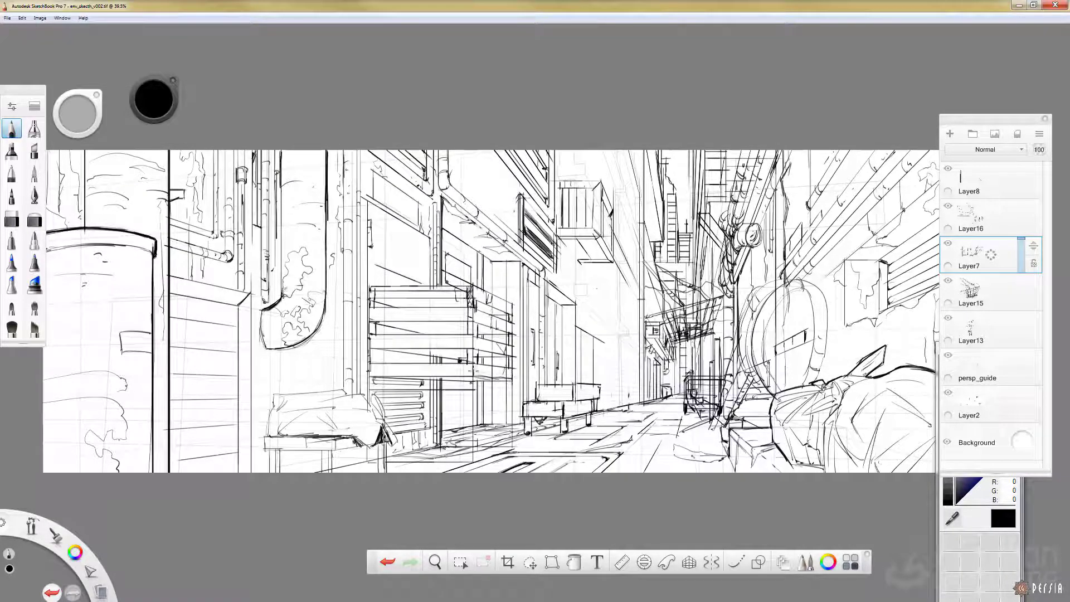
pyautogui.press('e')
pyautogui.scroll(-1, 471, 366)
pyautogui.click(971, 217)
pyautogui.press('e')
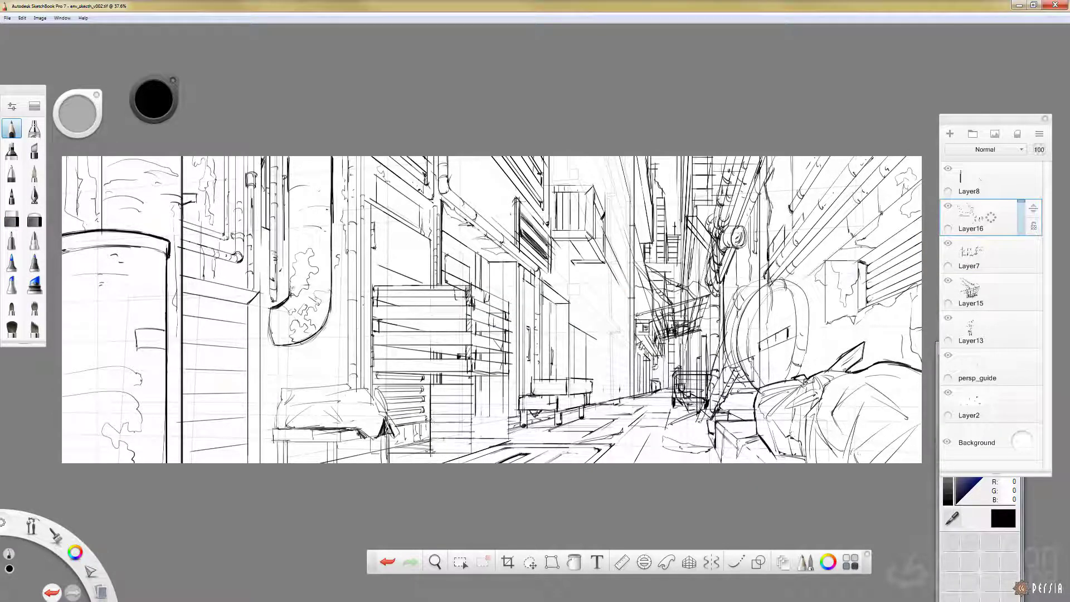
pyautogui.press('r')
pyautogui.moveTo(482, 425)
pyautogui.mouseDown()
pyautogui.moveTo(485, 456)
pyautogui.moveTo(454, 426)
pyautogui.moveTo(477, 388)
pyautogui.mouseUp()
pyautogui.press('r')
pyautogui.hotkey('ctrl', 'z')
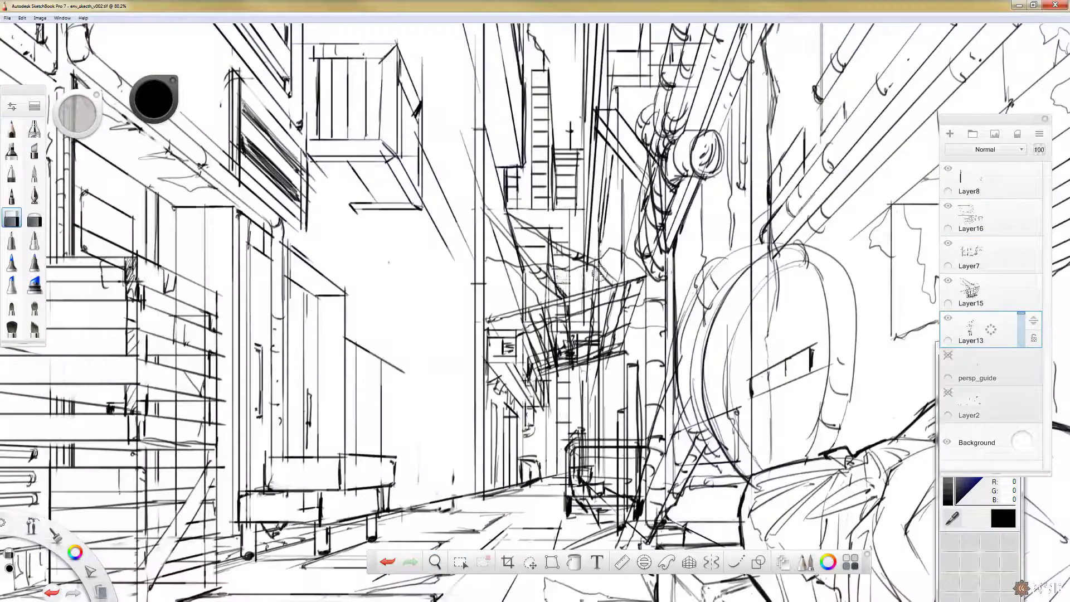
# Erase overlapping lines on Layer13 around the alley's far end and save the sketch.
pyautogui.moveTo(599, 257)
pyautogui.mouseDown()
pyautogui.moveTo(521, 328)
pyautogui.moveTo(579, 335)
pyautogui.moveTo(494, 332)
pyautogui.moveTo(623, 268)
pyautogui.moveTo(520, 253)
pyautogui.mouseUp()
pyautogui.press('space')
pyautogui.moveTo(749, 326)
pyautogui.mouseDown()
pyautogui.moveTo(729, 360)
pyautogui.moveTo(743, 347)
pyautogui.mouseUp()
pyautogui.hotkey('ctrl', 's')
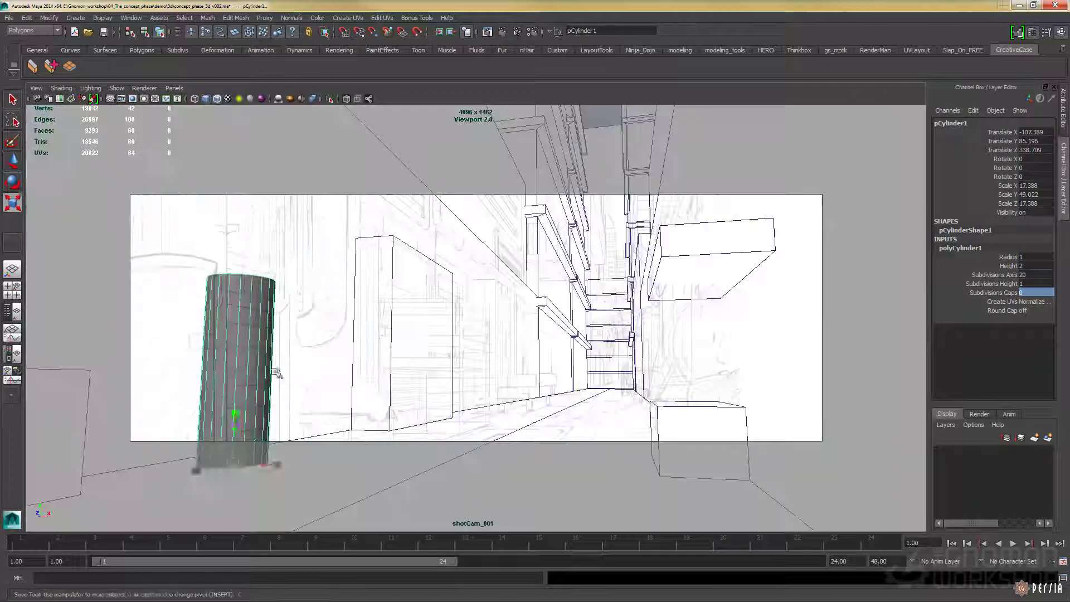
# Switch to Maya and move the cylinder to Translate Z 384.112 to match the sketched foreground tank.
pyautogui.press('w')
pyautogui.moveTo(198, 472); pyautogui.dragTo(131, 480)
# Extrude the cylinder's top face and bevel the edges of its top rim.
pyautogui.moveTo(187, 334); pyautogui.dragTo(267, 557, button='right')
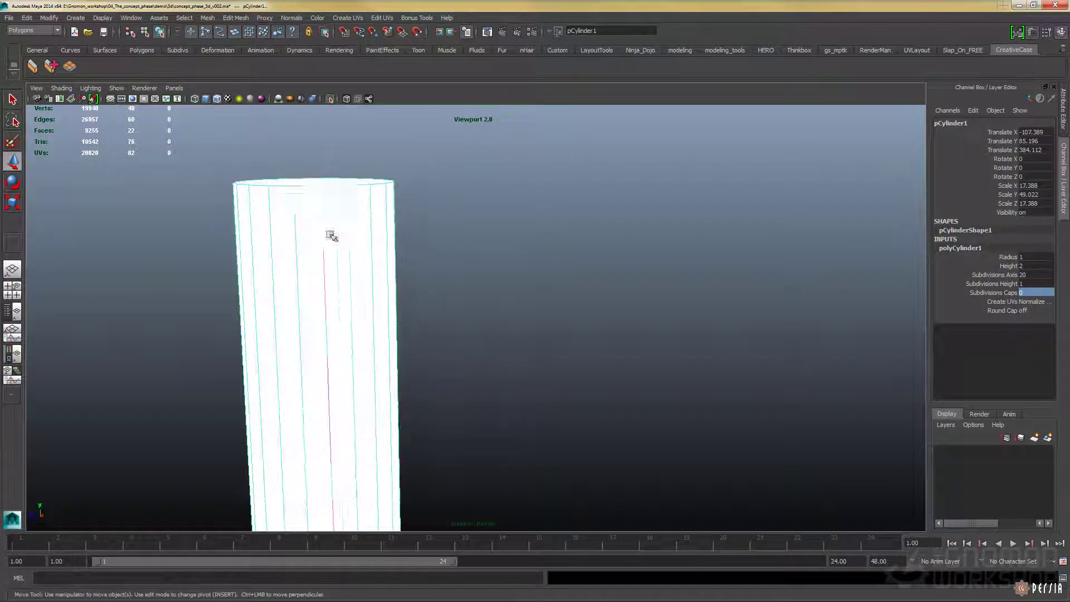
pyautogui.click(320, 208)
pyautogui.hotkey('ctrl', 'e')
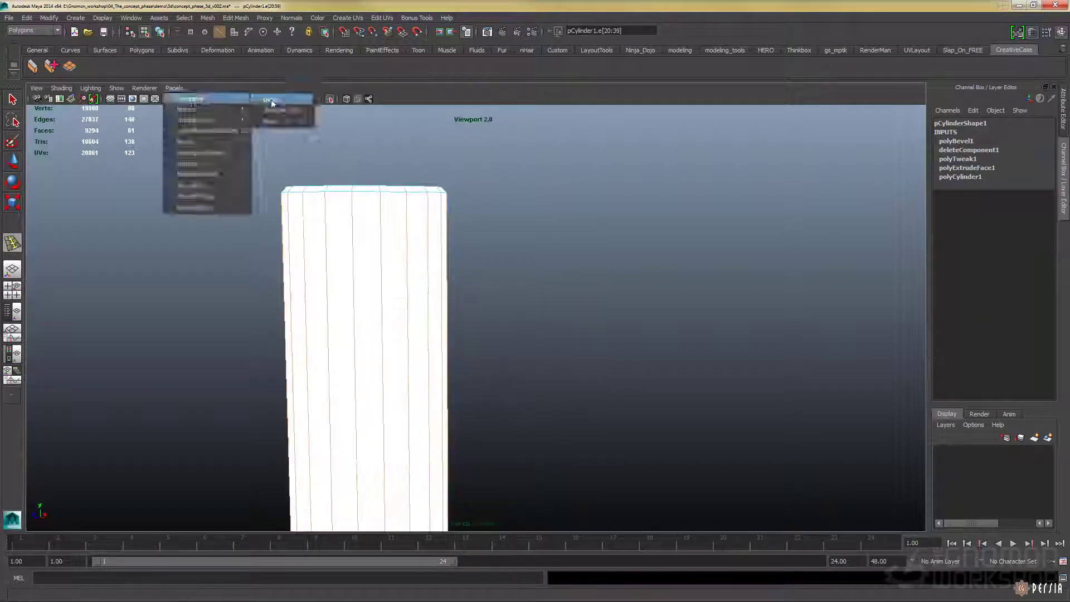
# In the persp view, insert an edge loop below the cylinder's top rim and extrude the upper band of faces outward by 1.01.
pyautogui.click(270, 100)
pyautogui.click(211, 282)
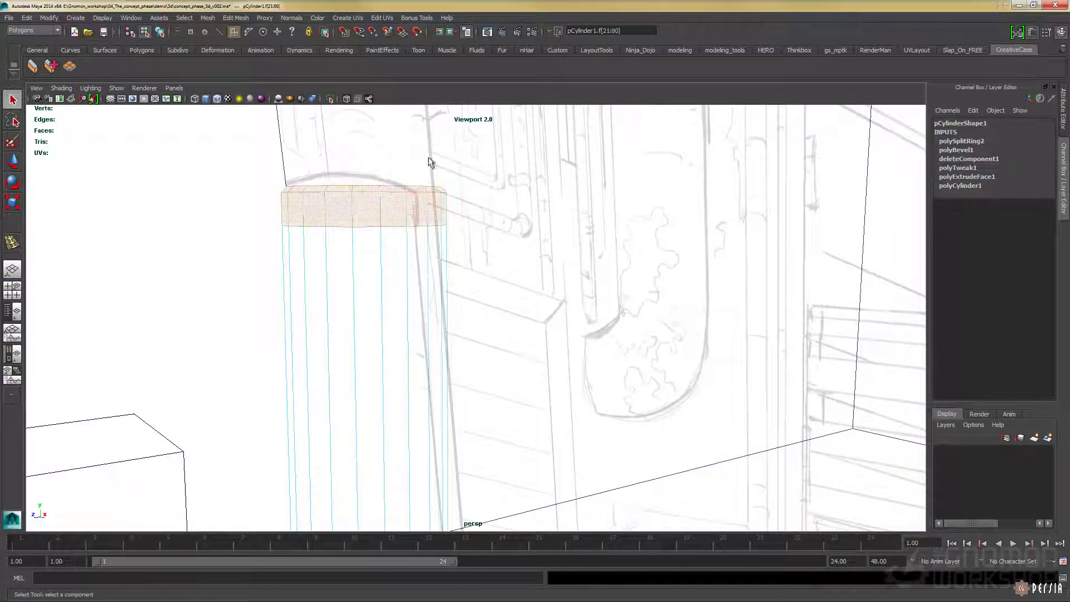
pyautogui.keyDown('alt'); pyautogui.moveTo(429, 158); pyautogui.dragTo(234, 195); pyautogui.keyUp('alt')
pyautogui.keyDown('shift'); pyautogui.moveTo(234, 196); pyautogui.dragTo(184, 178, button='right'); pyautogui.keyUp('shift')
pyautogui.keyDown('alt'); pyautogui.moveTo(254, 282); pyautogui.dragTo(269, 308); pyautogui.keyUp('alt')
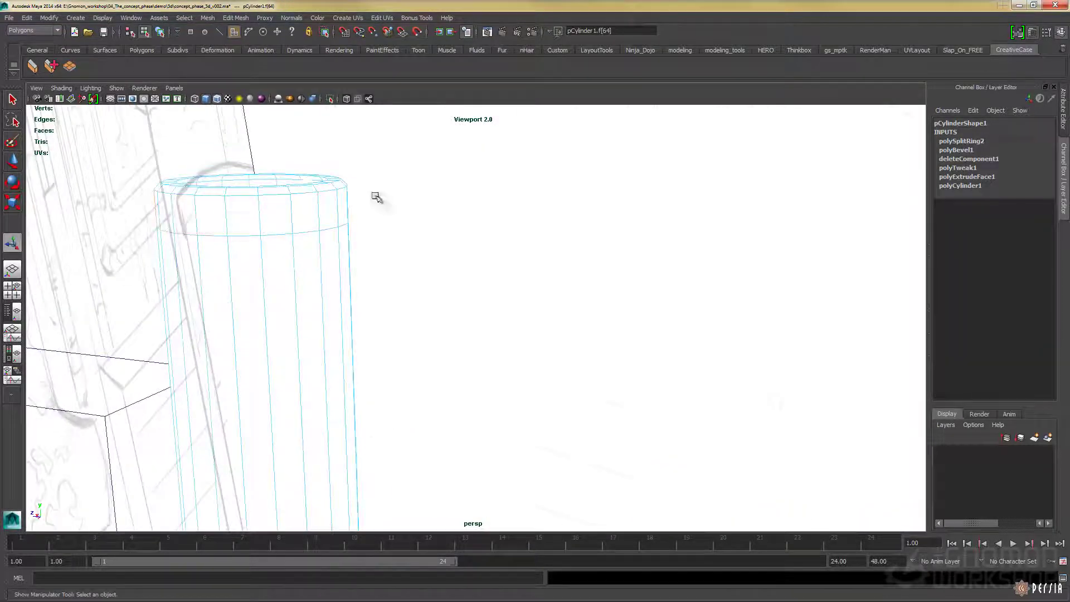
pyautogui.hotkey('ctrl', 'e')
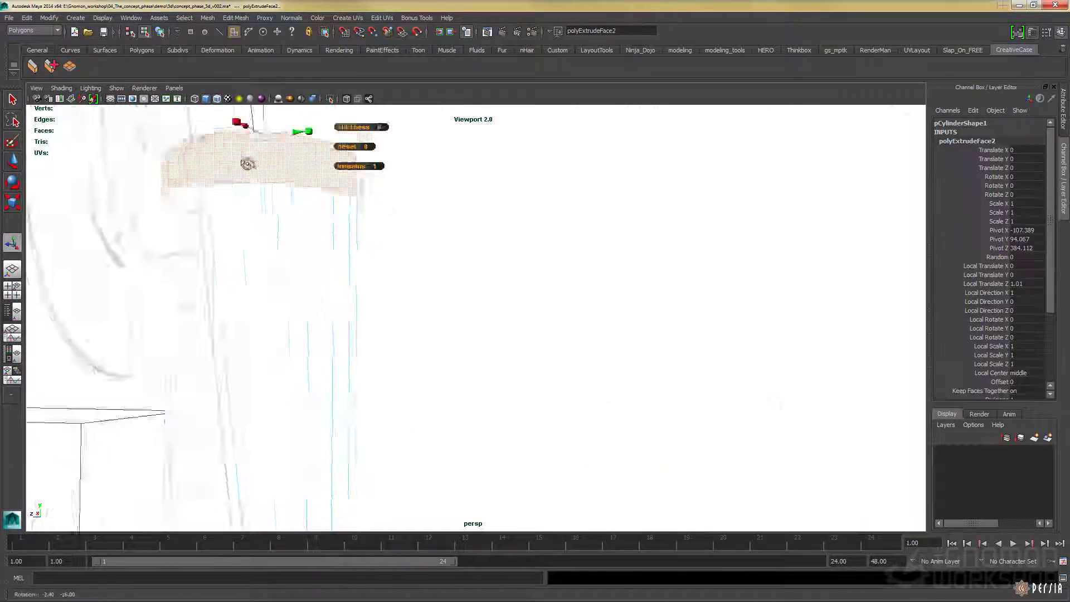
pyautogui.keyDown('alt'); pyautogui.moveTo(240, 150); pyautogui.dragTo(279, 108); pyautogui.keyUp('alt')
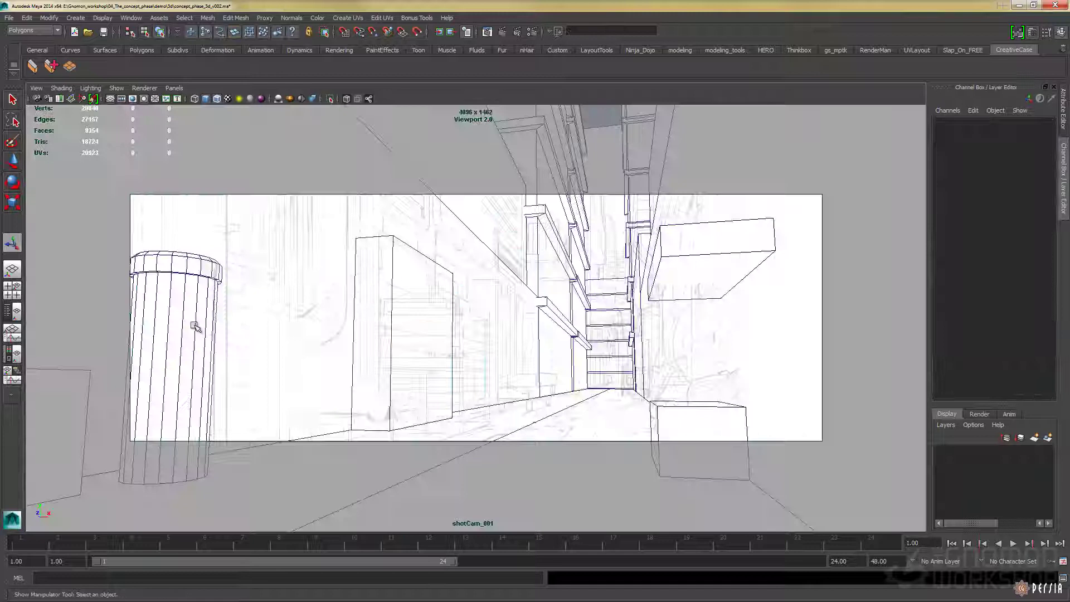
# Extrude the ring of faces for the foreground tank outward with Local Translate Z 2.114 and return to the shotCam_001 view.
pyautogui.moveTo(449, 233); pyautogui.dragTo(449, 234, button='right')
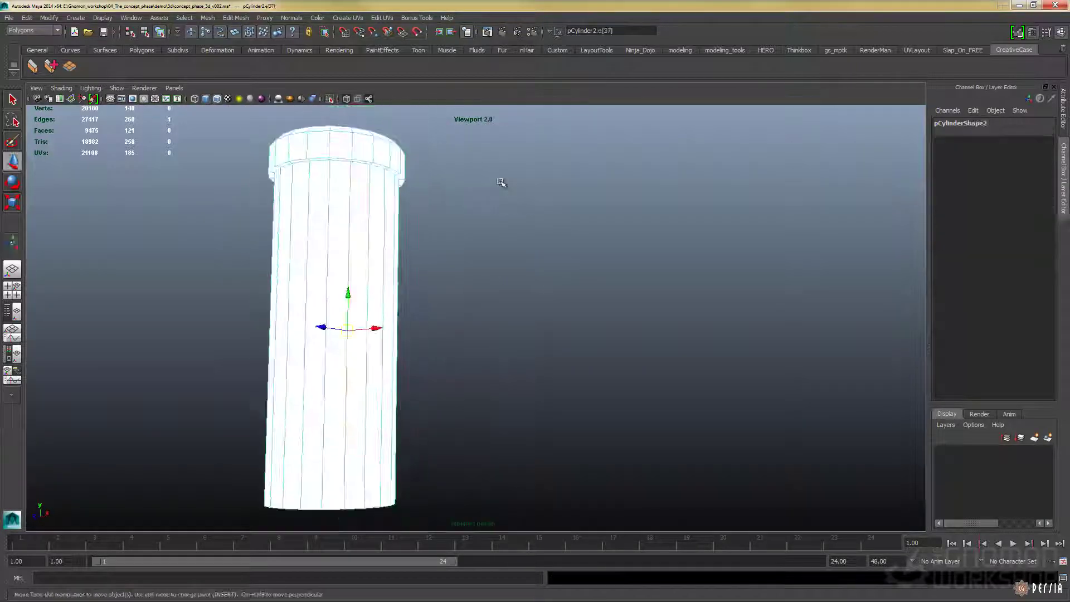
pyautogui.moveTo(446, 209); pyautogui.dragTo(446, 209, button='right')
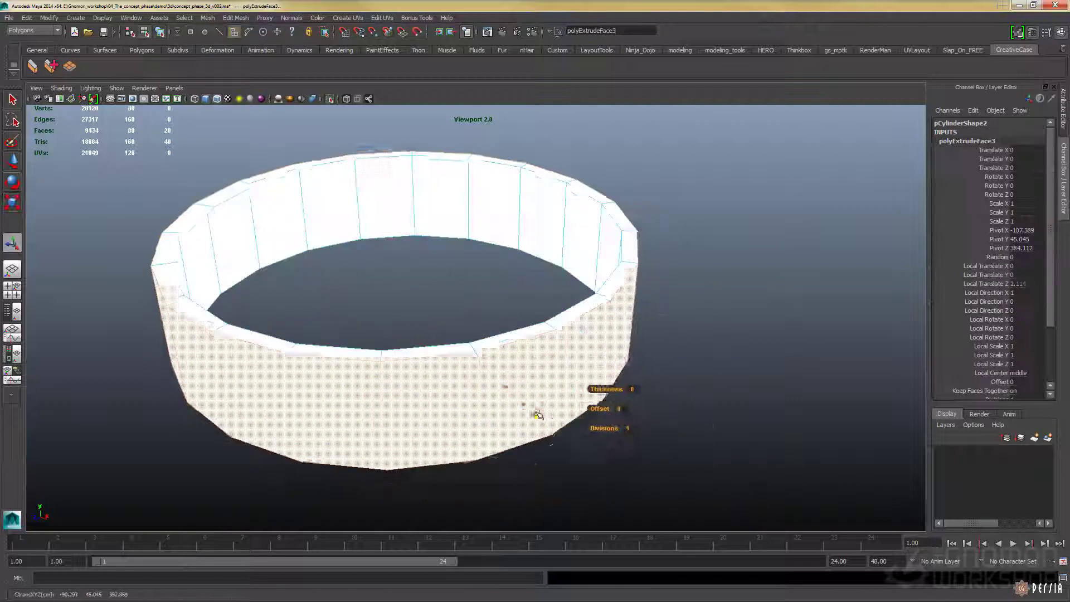
pyautogui.click(174, 87)
pyautogui.click(287, 107)
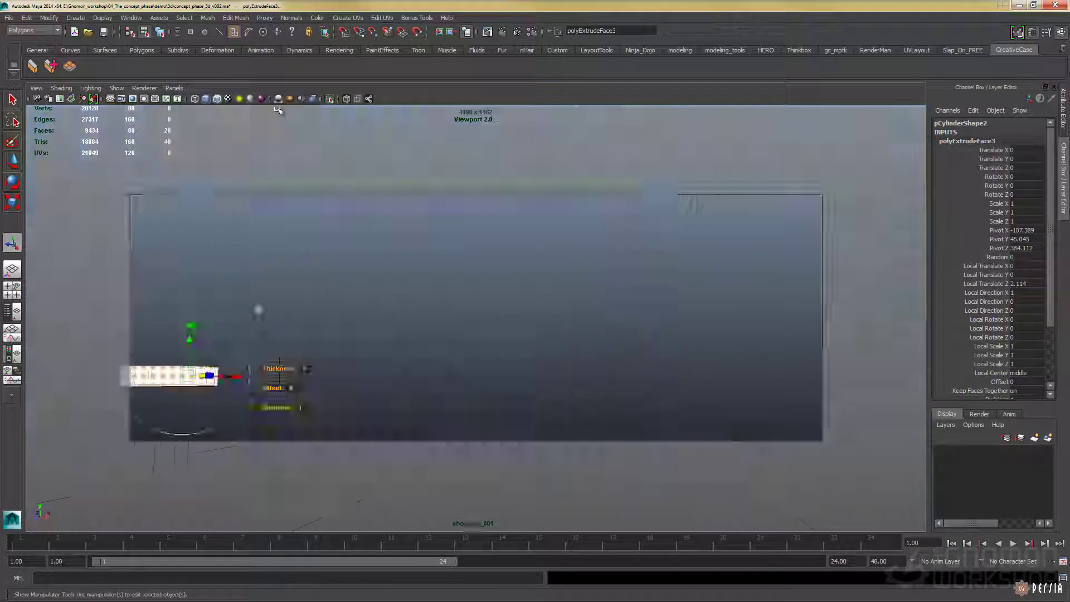
pyautogui.click(199, 370)
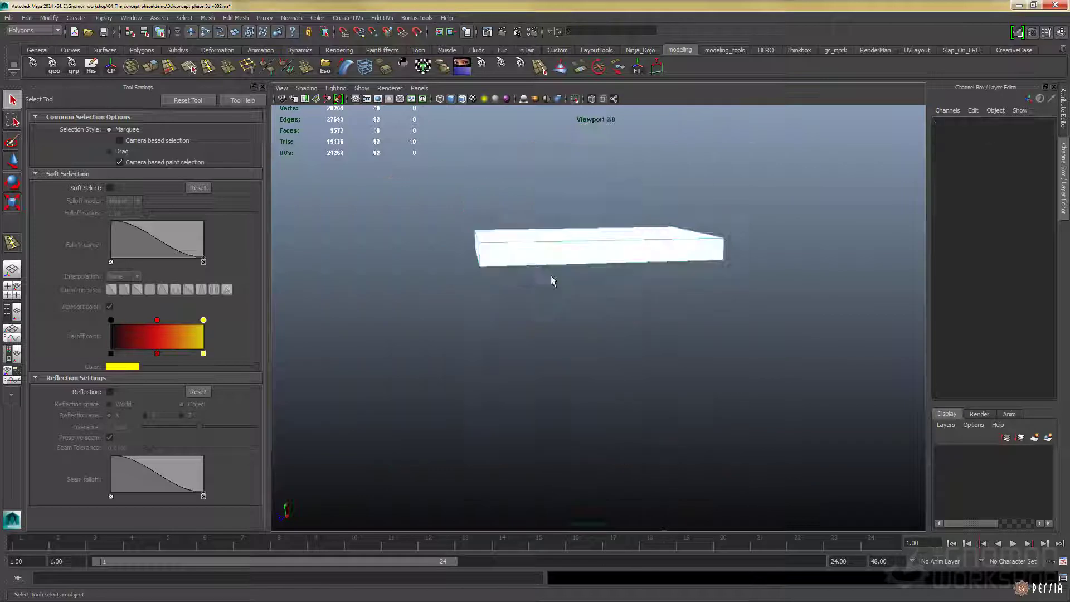
# Bevel the thin slab's top edges with Offset 0.093 and delete its other faces, leaving only the narrow rim frame.
pyautogui.click(521, 251)
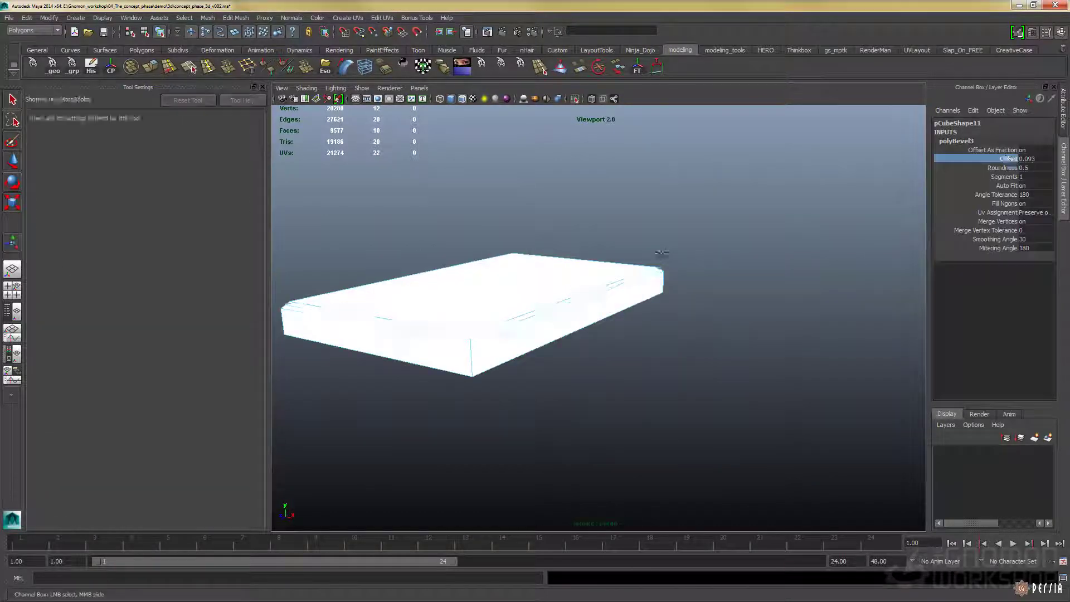
pyautogui.click(600, 278)
pyautogui.press('Delete')
pyautogui.scroll(2, 587, 275)
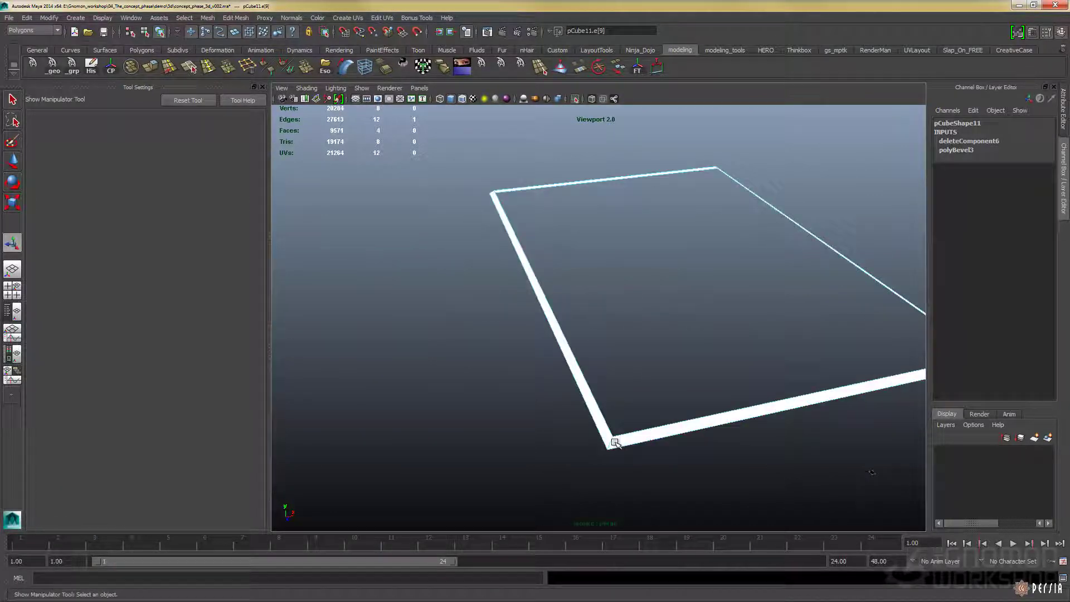
# Bevel the corner edges of the narrow rim frame and adjust the bevel offset.
pyautogui.keyDown('alt'); pyautogui.moveTo(612, 444); pyautogui.dragTo(550, 313); pyautogui.keyUp('alt')
pyautogui.keyDown('shift'); pyautogui.moveTo(549, 313); pyautogui.dragTo(729, 299, button='right'); pyautogui.keyUp('shift')
pyautogui.click(955, 141)
pyautogui.click(979, 157)
pyautogui.moveTo(837, 234); pyautogui.dragTo(810, 234, button='middle')
pyautogui.keyDown('alt'); pyautogui.moveTo(810, 234); pyautogui.dragTo(633, 268); pyautogui.keyUp('alt')
# Extrude the frame's corner edges down to the ground as legs for the slatted crate and extrude their faces for thickness.
pyautogui.click(478, 319)
pyautogui.keyDown('shift'); pyautogui.moveTo(633, 268); pyautogui.dragTo(634, 317, button='right'); pyautogui.keyUp('shift')
pyautogui.press('w')
pyautogui.moveTo(635, 184); pyautogui.dragTo(634, 301)
pyautogui.keyDown('alt'); pyautogui.moveTo(635, 301); pyautogui.dragTo(580, 290); pyautogui.keyUp('alt')
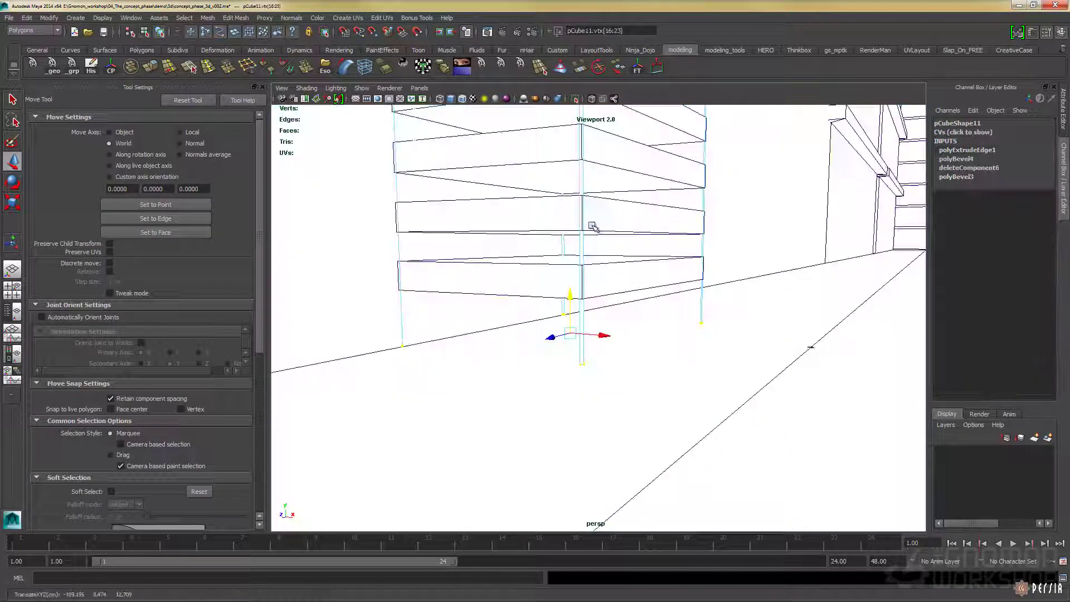
pyautogui.keyDown('alt'); pyautogui.moveTo(586, 227); pyautogui.dragTo(543, 189, button='right'); pyautogui.keyUp('alt')
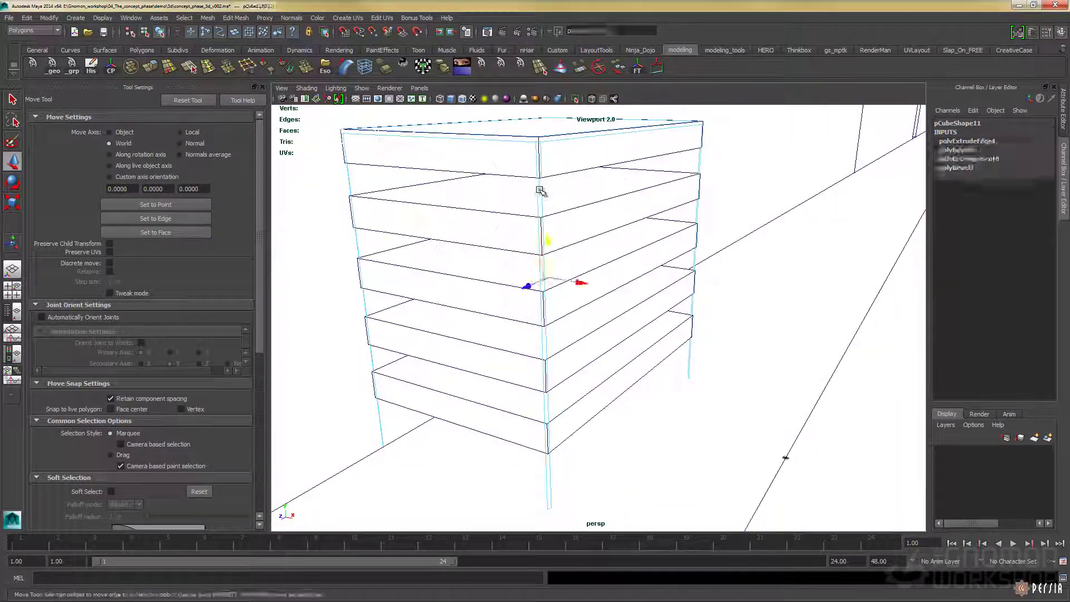
pyautogui.hotkey('ctrl', 'e')
pyautogui.keyDown('alt'); pyautogui.moveTo(784, 445); pyautogui.dragTo(619, 166, button='right'); pyautogui.keyUp('alt')
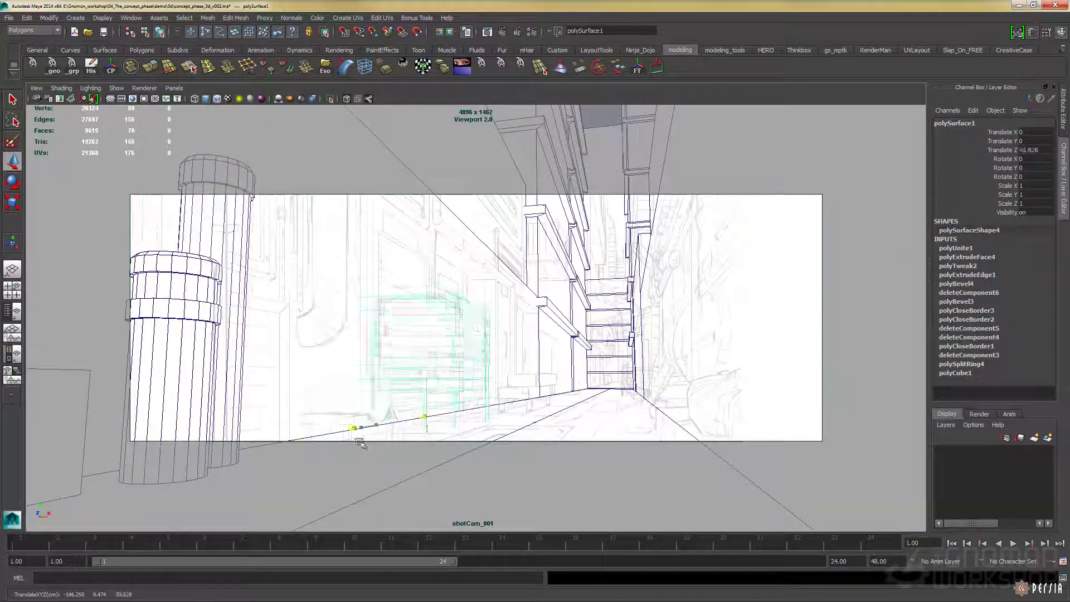
# Insert edge loops in the alley's left wall plane to match the wall sections in the sketch.
pyautogui.click(398, 304)
pyautogui.keyDown('shift'); pyautogui.moveTo(398, 302); pyautogui.dragTo(398, 277, button='right'); pyautogui.keyUp('shift')
pyautogui.click(449, 212)
pyautogui.click(430, 251)
pyautogui.click(427, 261)
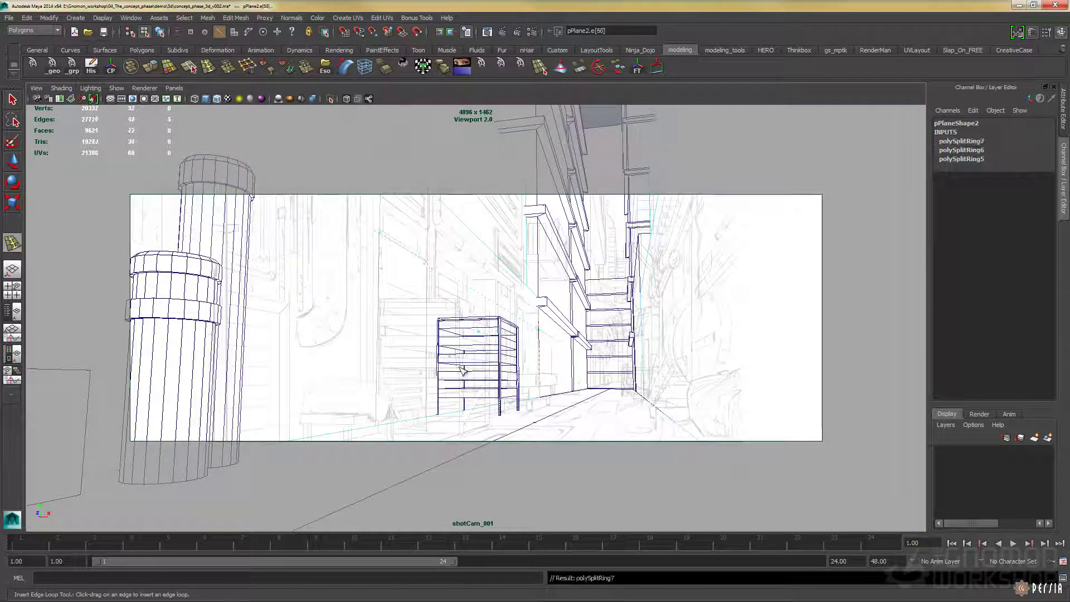
pyautogui.rightClick(353, 227)
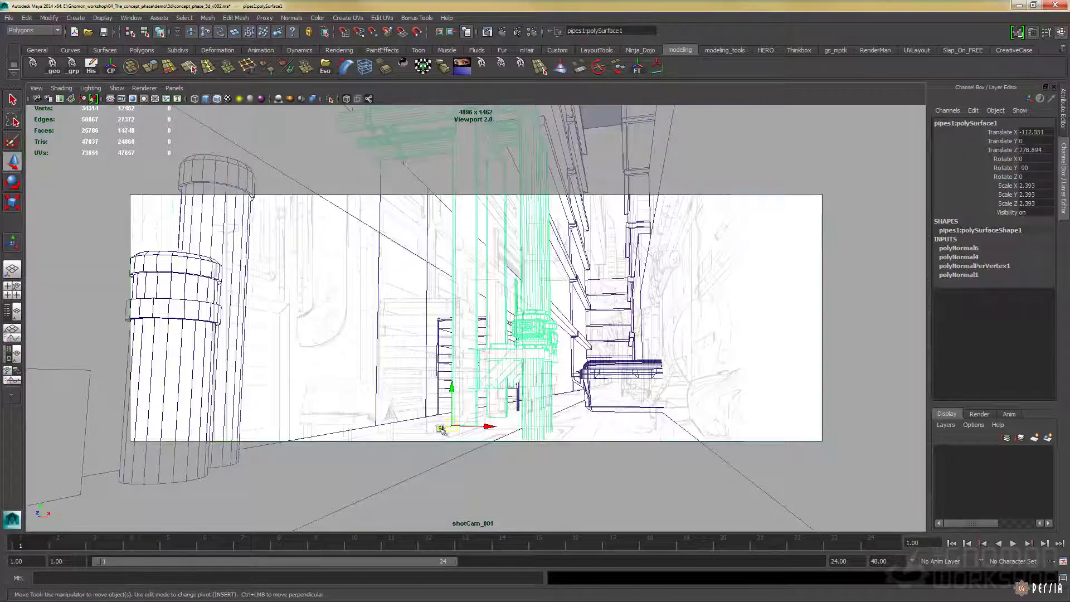
# Place the pipes model beside the foreground tanks and the case on the ground beyond the slatted crate.
pyautogui.moveTo(446, 432); pyautogui.dragTo(216, 437)
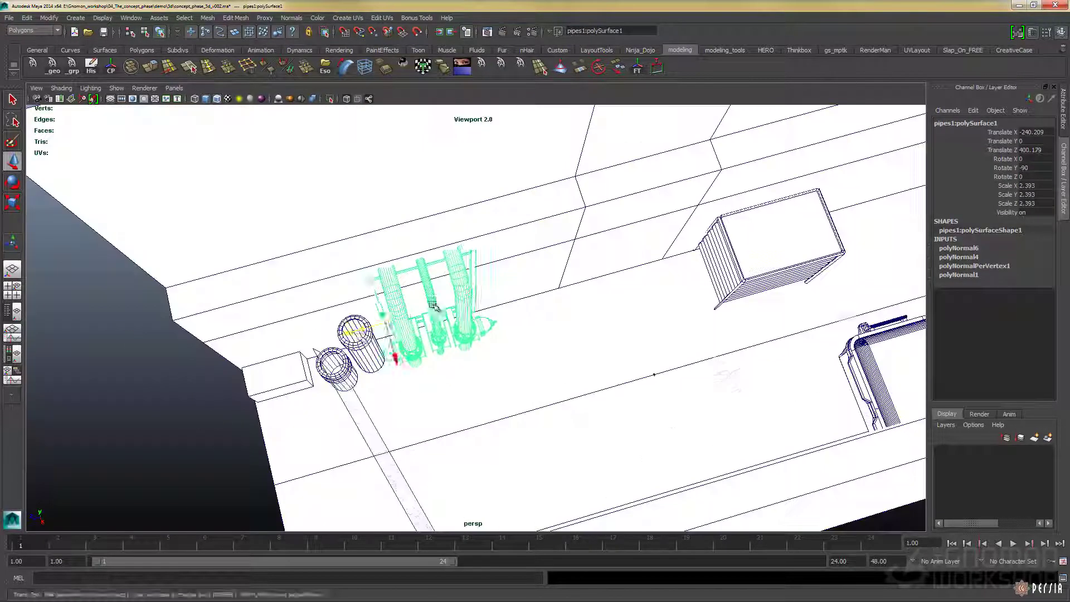
pyautogui.click(174, 88)
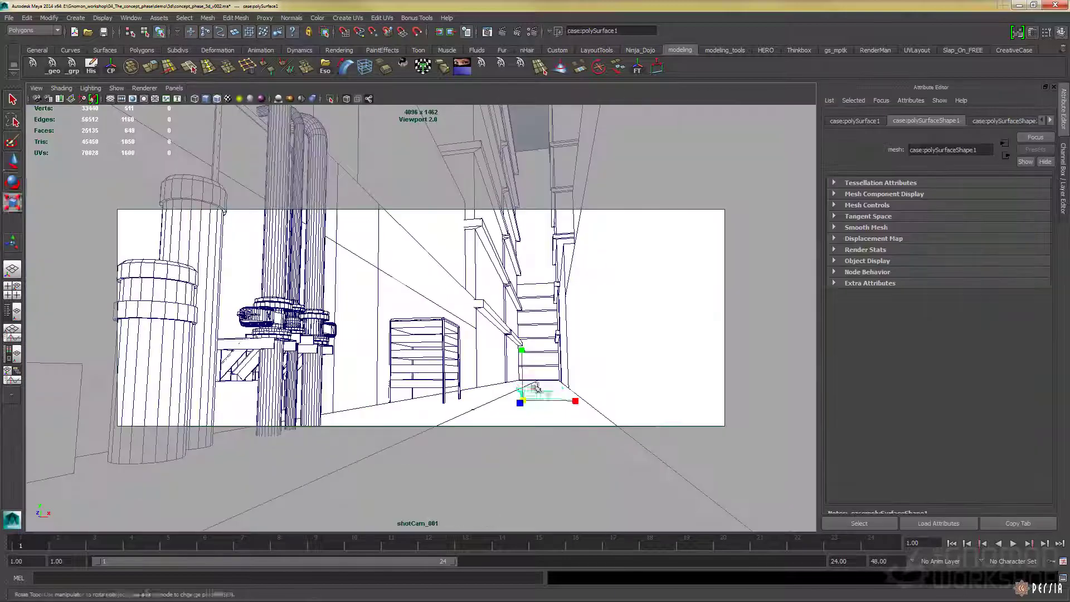
pyautogui.moveTo(544, 393); pyautogui.dragTo(458, 402)
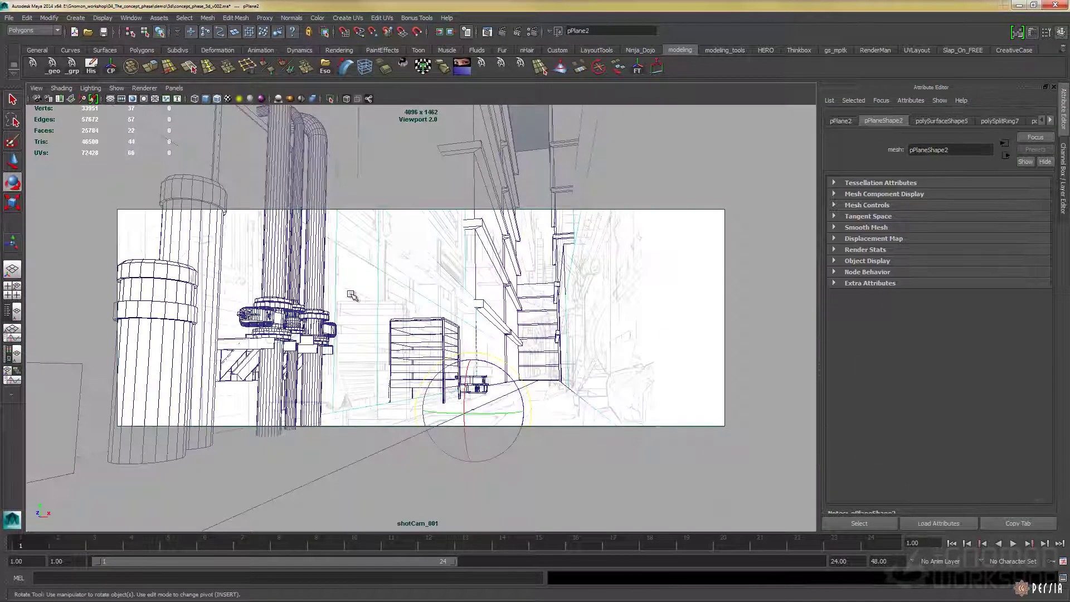
# Create a separate plane from the wall section between the pipes and crate and scale it wider as a door panel.
pyautogui.click(357, 312)
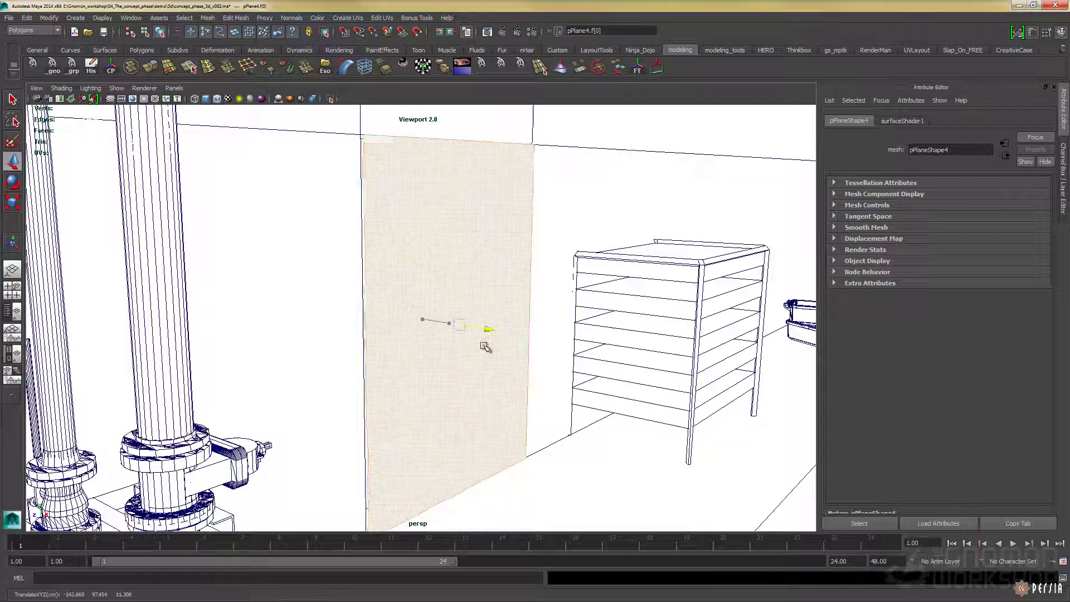
pyautogui.press('F8')
pyautogui.press('r')
pyautogui.moveTo(425, 332); pyautogui.dragTo(403, 335)
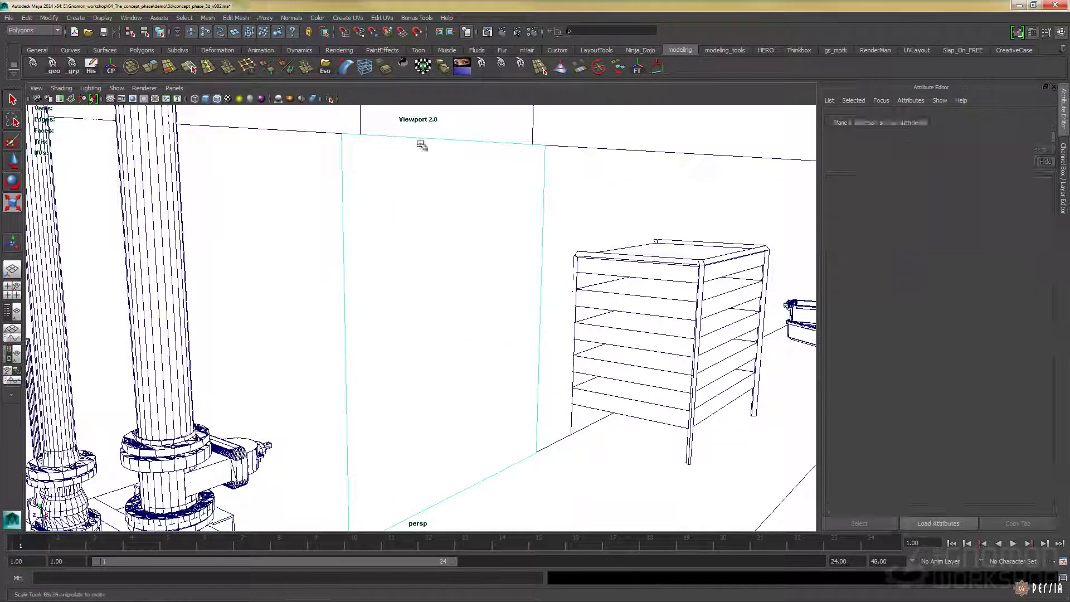
pyautogui.keyDown('alt'); pyautogui.moveTo(403, 230); pyautogui.dragTo(404, 251); pyautogui.keyUp('alt')
# Extrude the door panel to give it thickness and bevel its corners round.
pyautogui.click(453, 187)
pyautogui.press('w')
pyautogui.hotkey('ctrl', 'e')
pyautogui.press('space')
pyautogui.keyDown('alt'); pyautogui.moveTo(189, 205); pyautogui.dragTo(311, 227); pyautogui.keyUp('alt')
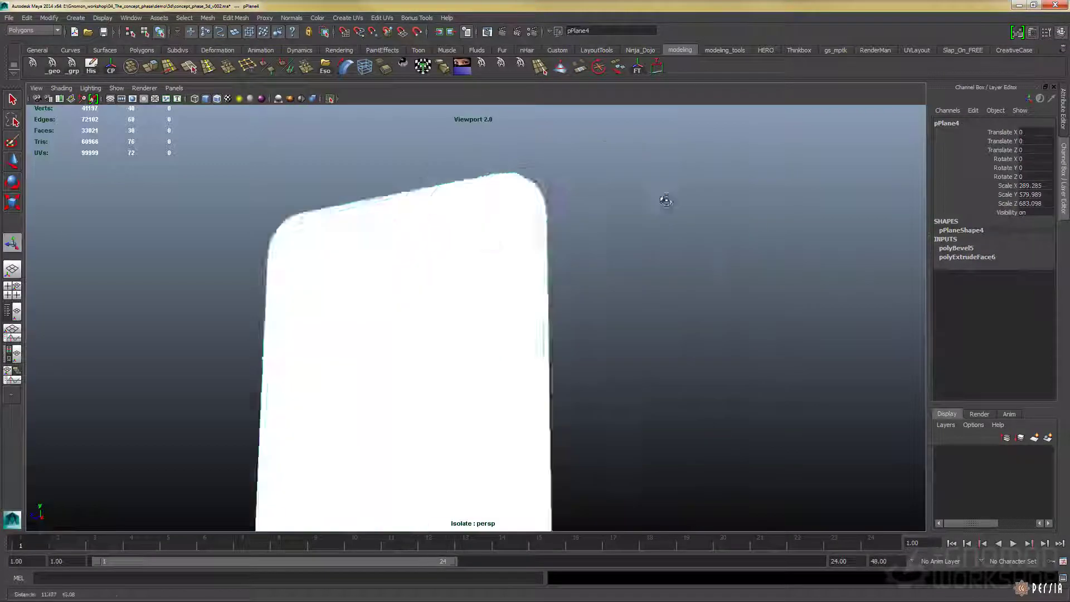
# Extrude the rounded door panel's large front face to form an inset frame.
pyautogui.keyDown('alt'); pyautogui.moveTo(662, 198); pyautogui.dragTo(663, 170); pyautogui.keyUp('alt')
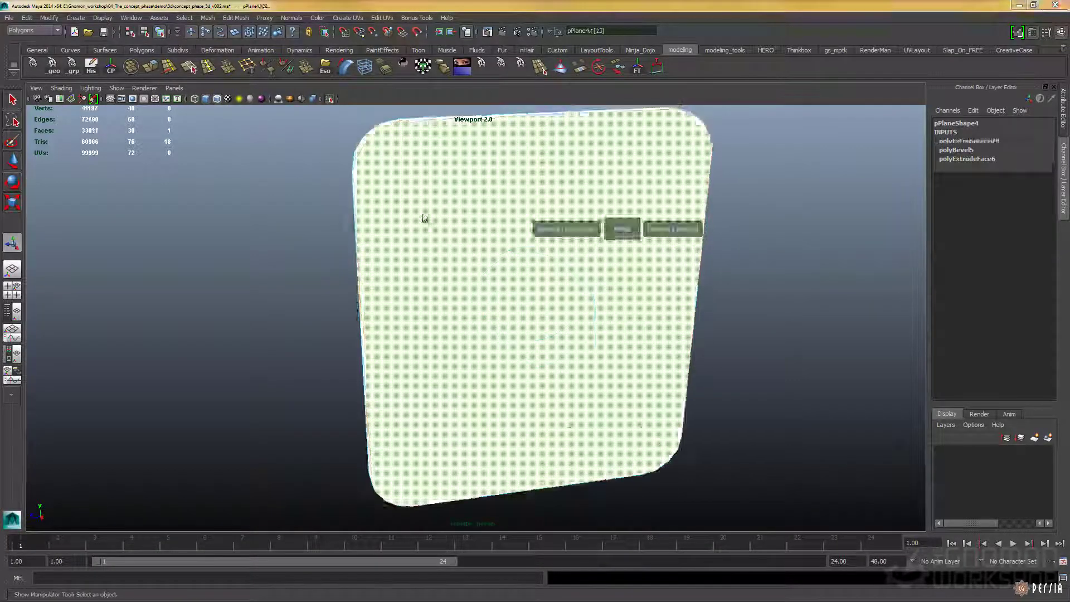
pyautogui.keyDown('shift'); pyautogui.moveTo(426, 217); pyautogui.dragTo(552, 334, button='right'); pyautogui.keyUp('shift')
pyautogui.keyDown('alt'); pyautogui.moveTo(551, 333); pyautogui.dragTo(513, 352); pyautogui.keyUp('alt')
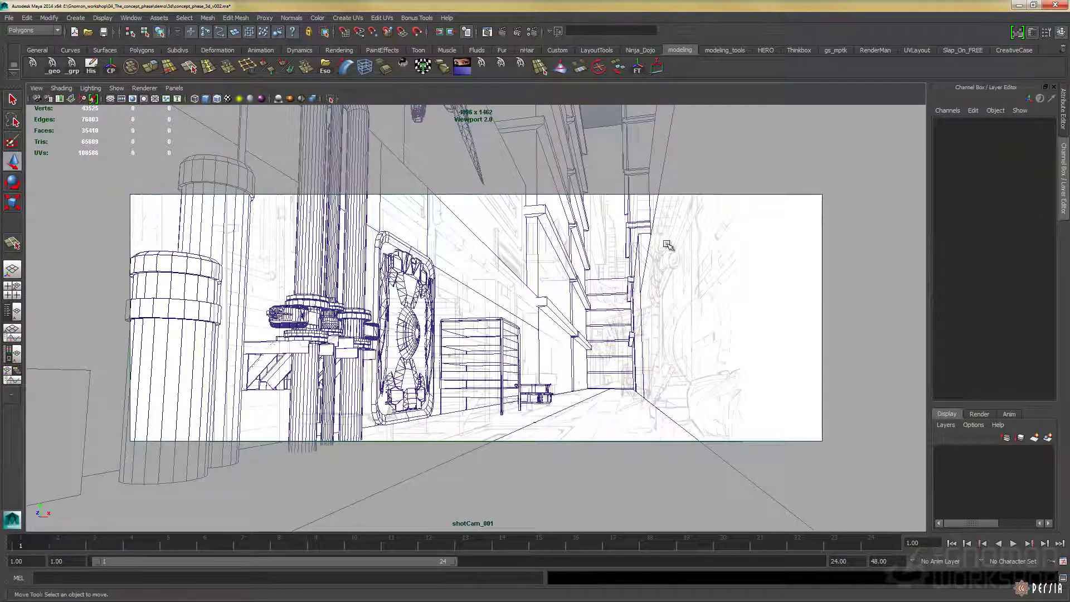
# Save the scene and render the shotCam_001 view in the V-Ray frame buffer.
pyautogui.hotkey('ctrl', 's')
pyautogui.click(37, 98)
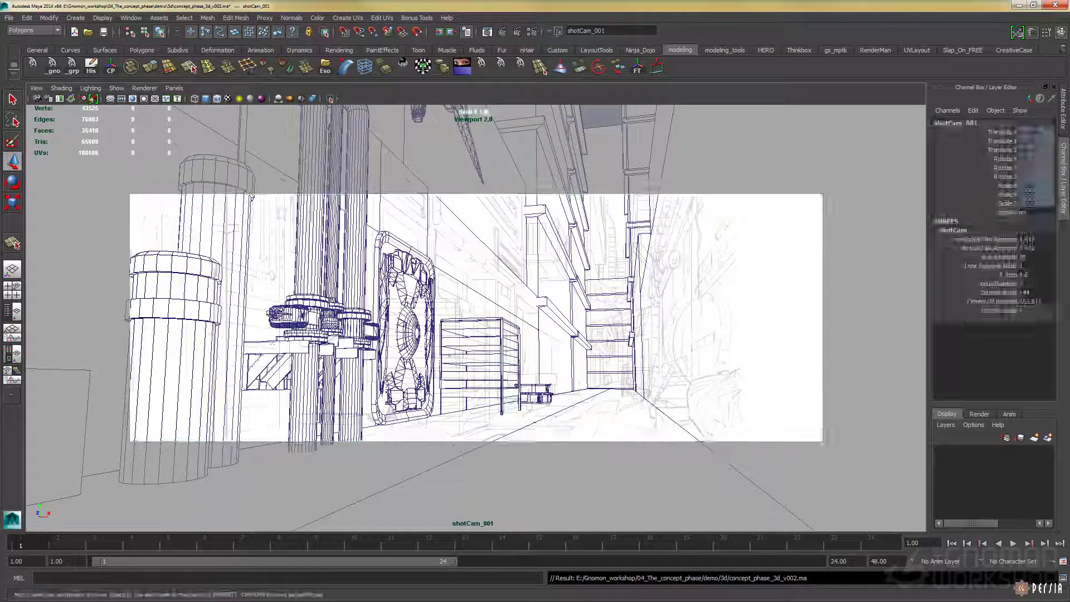
pyautogui.hotkey('ctrl', 'a')
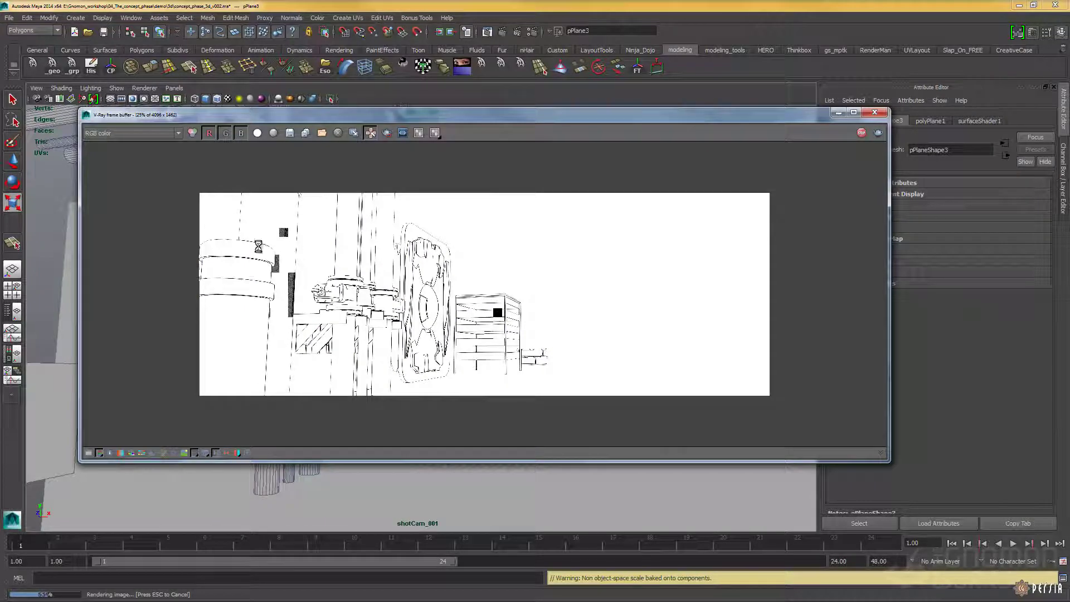
pyautogui.scroll(1, 372, 292)
# Switch to SketchBook Pro and set the blend mode of the render on Layer1 to Multiply.
pyautogui.press('super+Up')
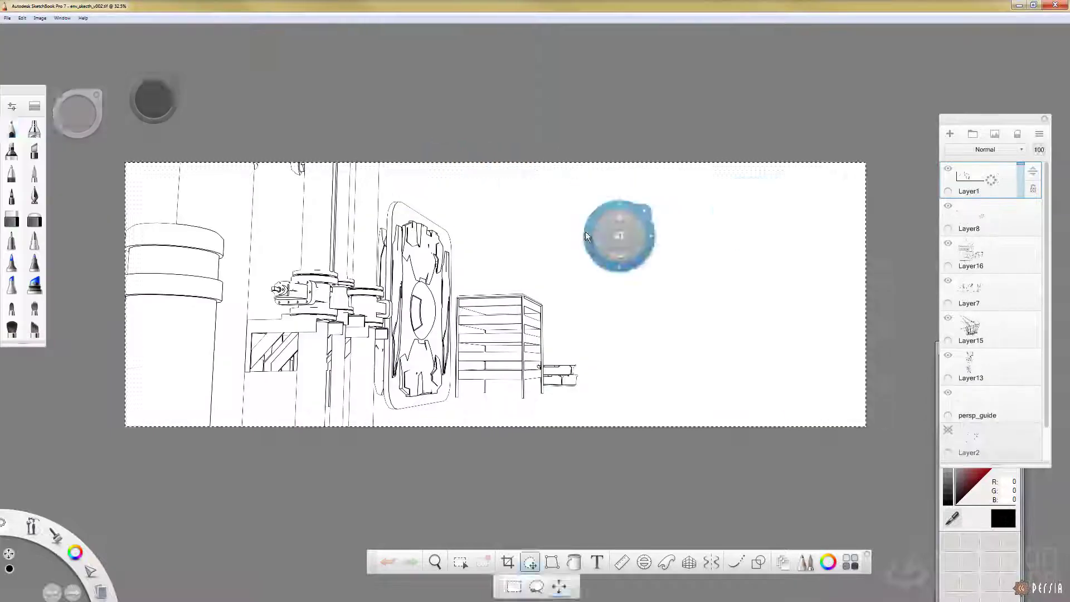
pyautogui.click(998, 150)
pyautogui.click(986, 177)
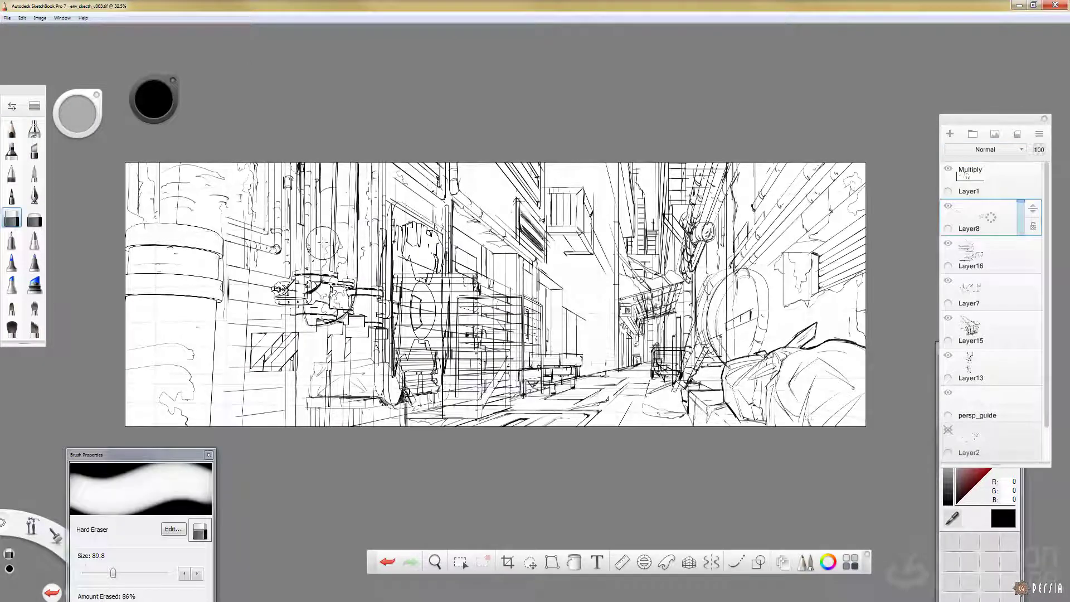
# Erase the old sketch lines overlapping the rendered pipes, door and crate with the Hard Eraser, including those on Layer7.
pyautogui.click(948, 243)
pyautogui.click(947, 244)
pyautogui.click(975, 292)
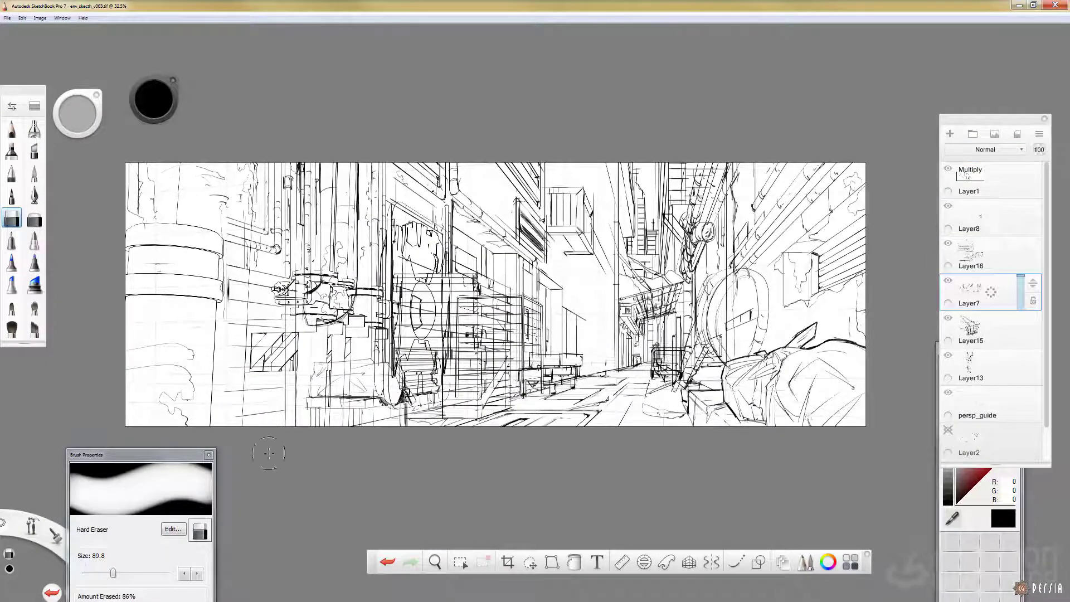
pyautogui.click(948, 393)
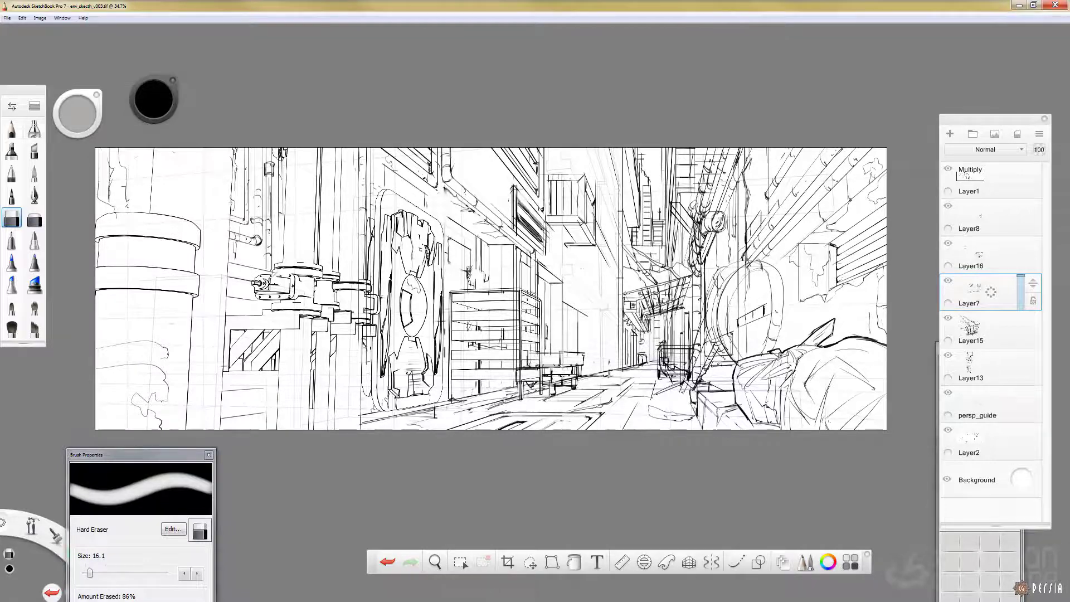
# Check Layer13's lines by toggling its visibility, make Layer16 active and save the sketch.
pyautogui.scroll(-1, 526, 295)
pyautogui.scroll(2, 526, 296)
pyautogui.click(948, 355)
pyautogui.click(949, 355)
pyautogui.click(981, 255)
pyautogui.hotkey('ctrl', 's')
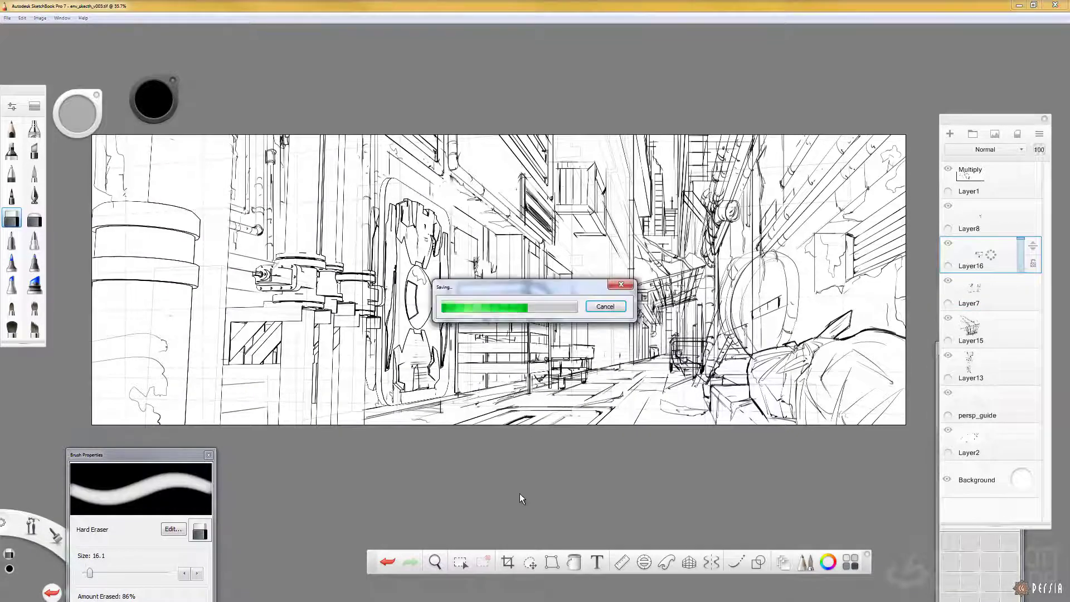
pyautogui.scroll(-1, 718, 350)
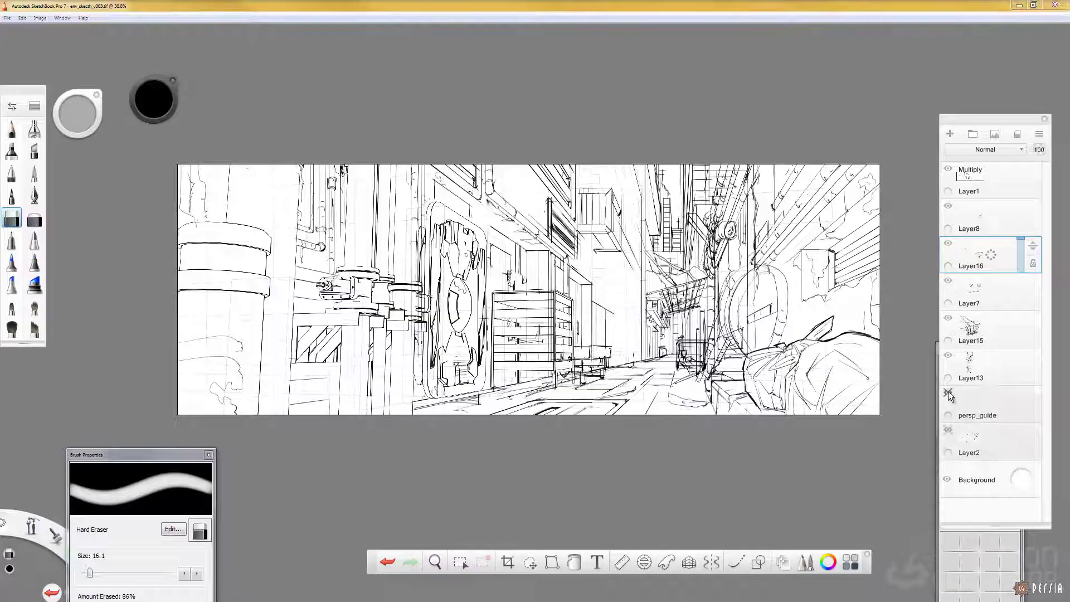
# Select Layer1, choose the Pencil and increase its brush size.
pyautogui.click(983, 187)
pyautogui.moveTo(980, 172); pyautogui.dragTo(984, 157)
pyautogui.press('space')
pyautogui.moveTo(415, 377); pyautogui.dragTo(557, 301)
pyautogui.click(11, 129)
pyautogui.moveTo(120, 455); pyautogui.dragTo(112, 391)
pyautogui.moveTo(106, 509); pyautogui.dragTo(148, 509)
# Refine the alley sketch with pencil strokes around the rendered props.
pyautogui.moveTo(414, 315); pyautogui.dragTo(414, 386)
pyautogui.press('space')
pyautogui.moveTo(435, 395)
pyautogui.mouseDown()
pyautogui.moveTo(433, 293)
pyautogui.moveTo(408, 362)
pyautogui.mouseUp()
pyautogui.press('space')
pyautogui.moveTo(437, 315)
pyautogui.mouseDown()
pyautogui.moveTo(533, 434)
pyautogui.moveTo(367, 379)
pyautogui.mouseUp()
pyautogui.press('space')
pyautogui.moveTo(472, 314); pyautogui.dragTo(363, 136)
pyautogui.moveTo(534, 294); pyautogui.dragTo(223, 312)
pyautogui.moveTo(643, 434); pyautogui.dragTo(602, 423)
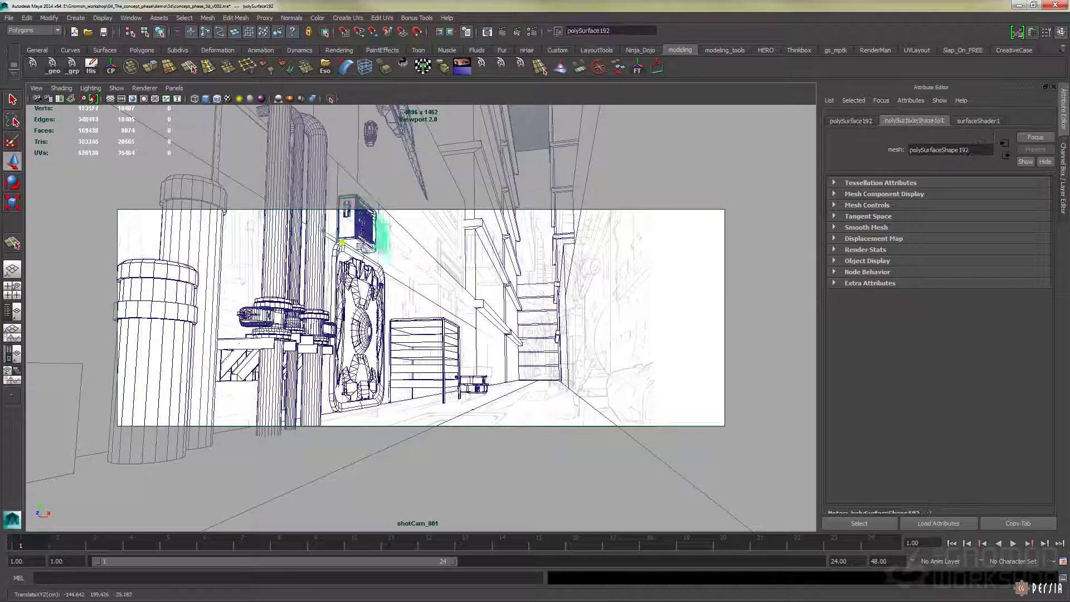
# In Maya, move the copied air-conditioner box farther down the left wall, raise it and scale it uniformly.
pyautogui.moveTo(359, 246); pyautogui.dragTo(478, 321, button='middle')
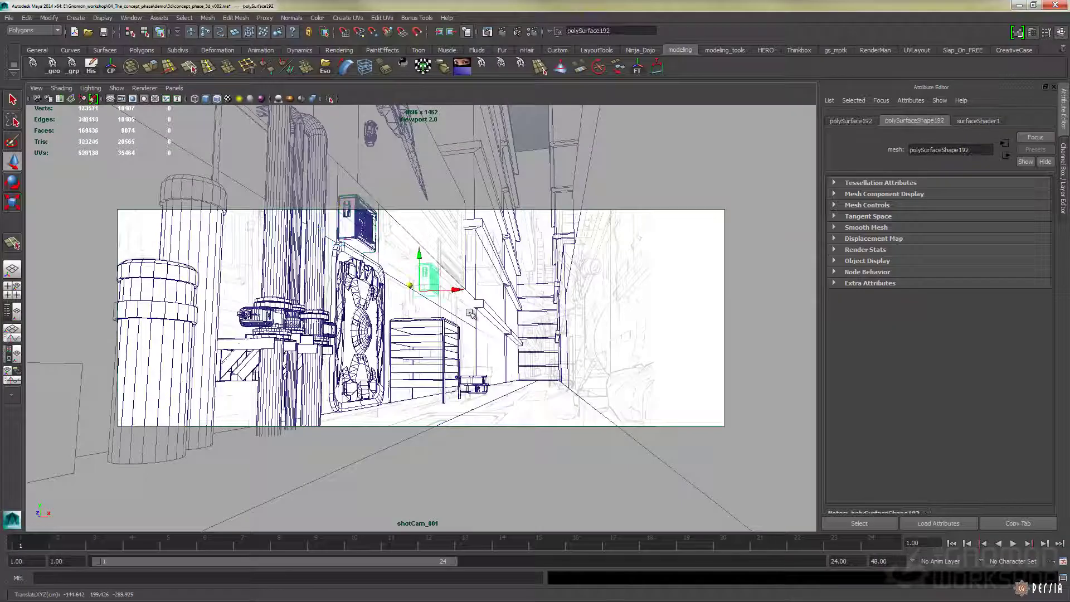
pyautogui.moveTo(414, 284); pyautogui.dragTo(473, 329)
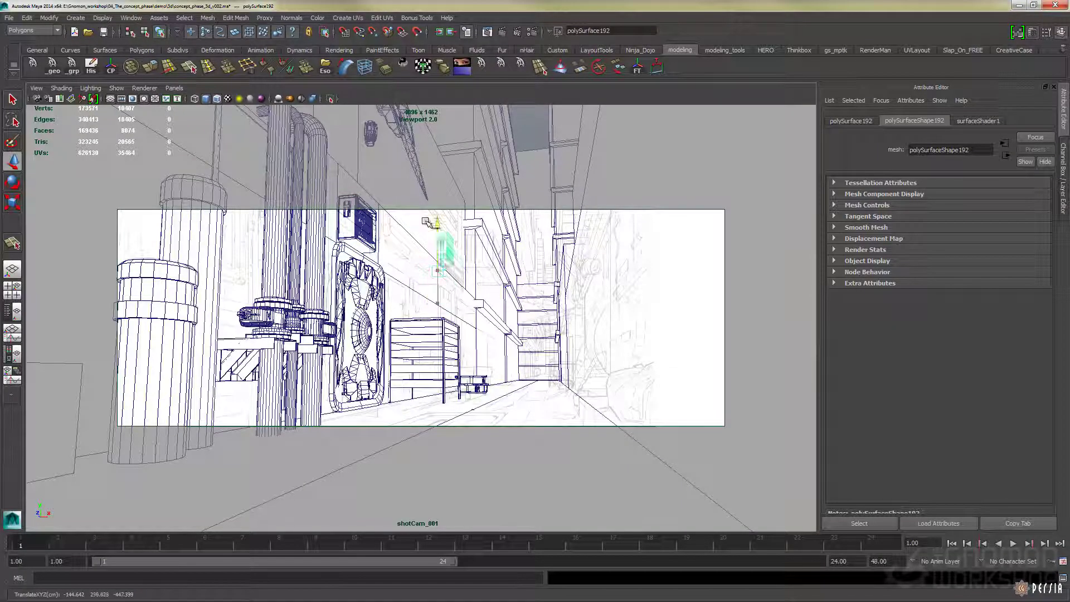
pyautogui.press('r')
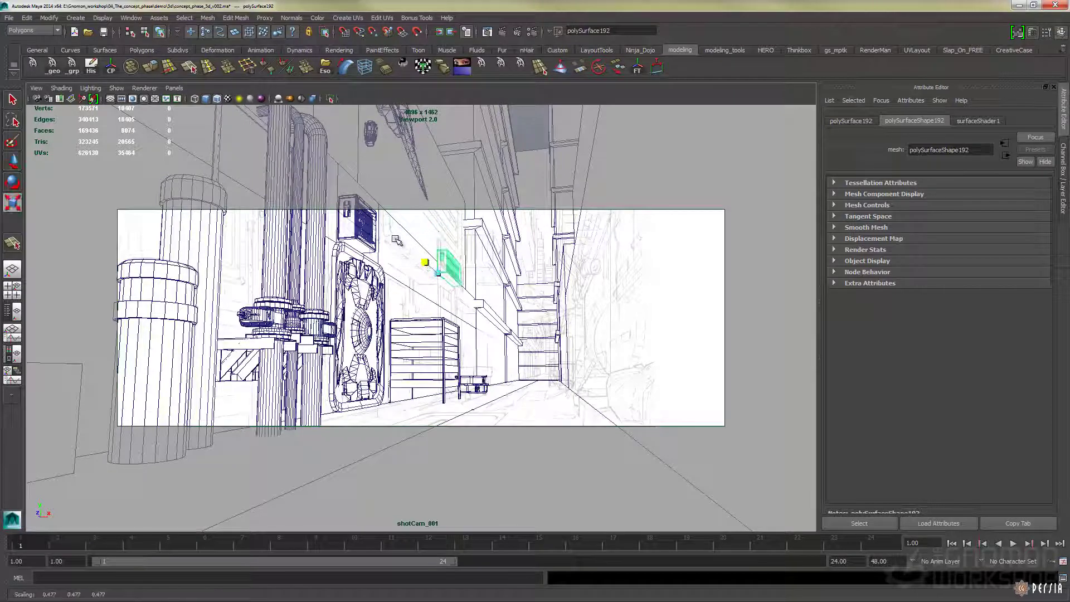
pyautogui.click(360, 220)
# Raise the Alpha Gain of shotCam_001's image plane to make the sketch more visible behind the models.
pyautogui.click(36, 99)
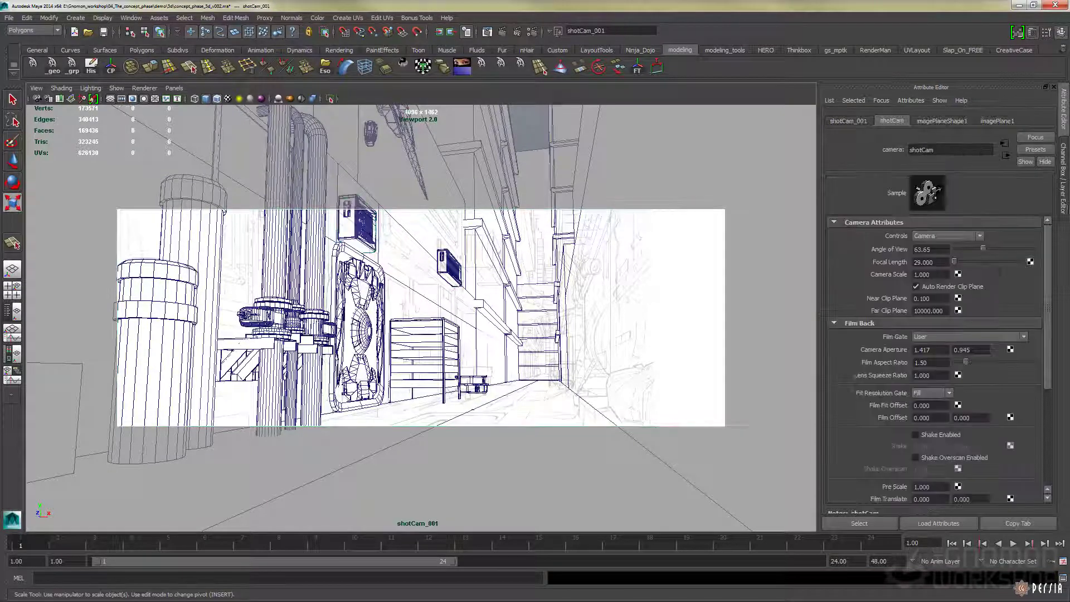
pyautogui.click(940, 122)
pyautogui.moveTo(1007, 296)
pyautogui.mouseDown()
pyautogui.moveTo(940, 308)
pyautogui.moveTo(1010, 298)
pyautogui.mouseUp()
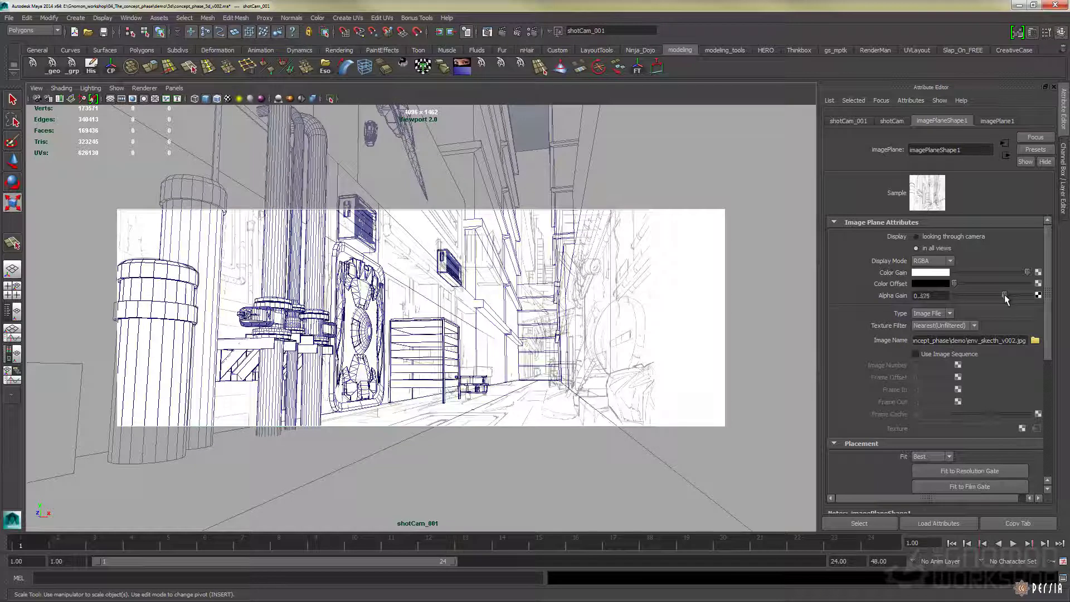
# Move the bin model down the alley beyond the slatted crate and duplicate it with Rotate Y set to -75.
pyautogui.moveTo(247, 439); pyautogui.dragTo(491, 411)
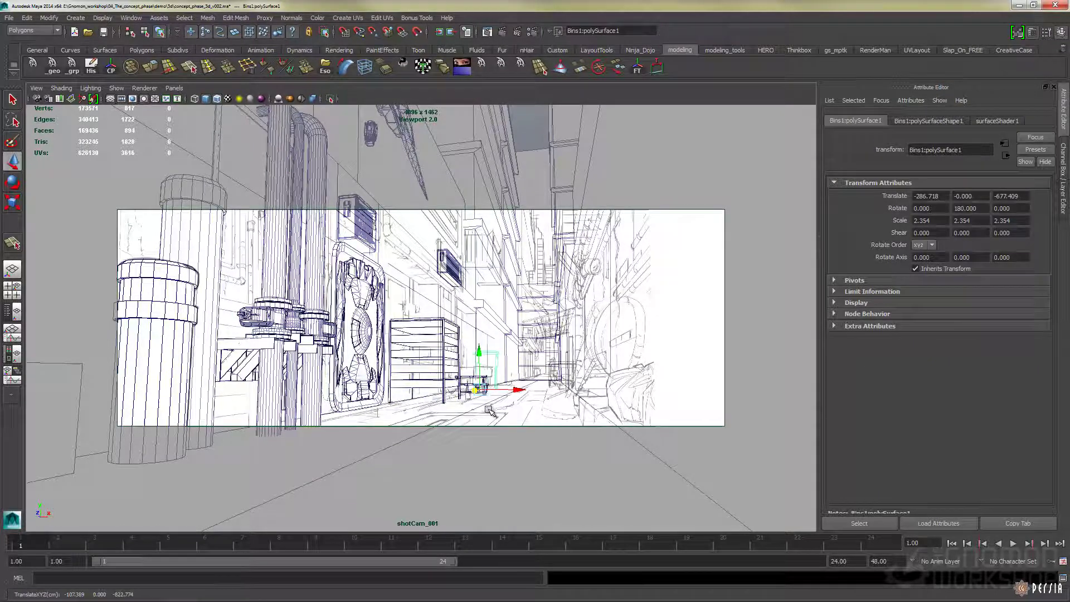
pyautogui.hotkey('ctrl', 'd')
pyautogui.press('e')
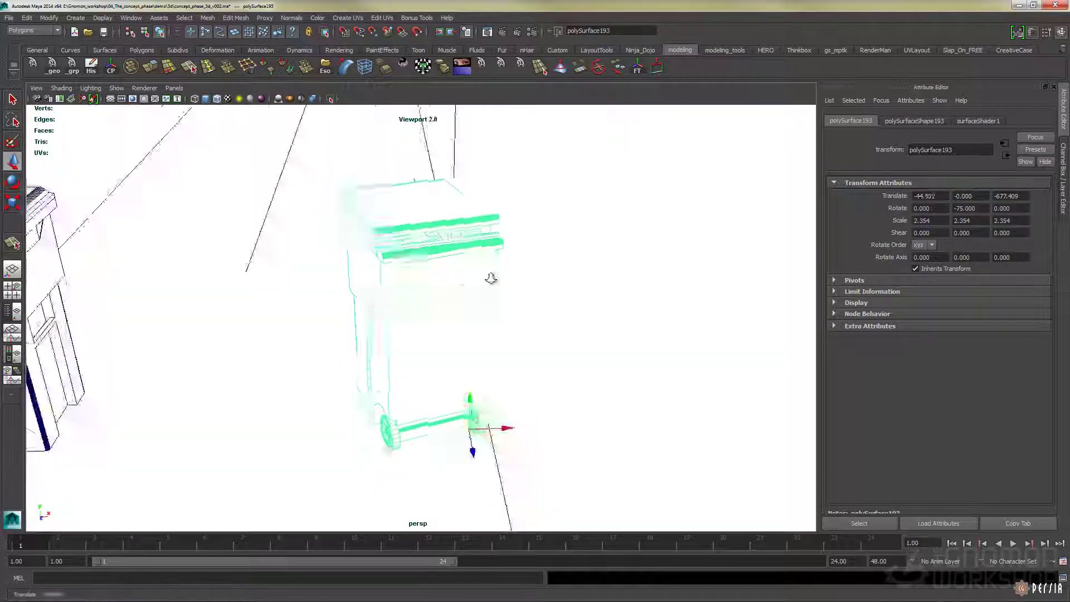
# Try to move the duplicated bin across to the right side of the alley, judging its position through shotCam_001.
pyautogui.keyDown('alt'); pyautogui.moveTo(490, 279); pyautogui.dragTo(497, 407); pyautogui.keyUp('alt')
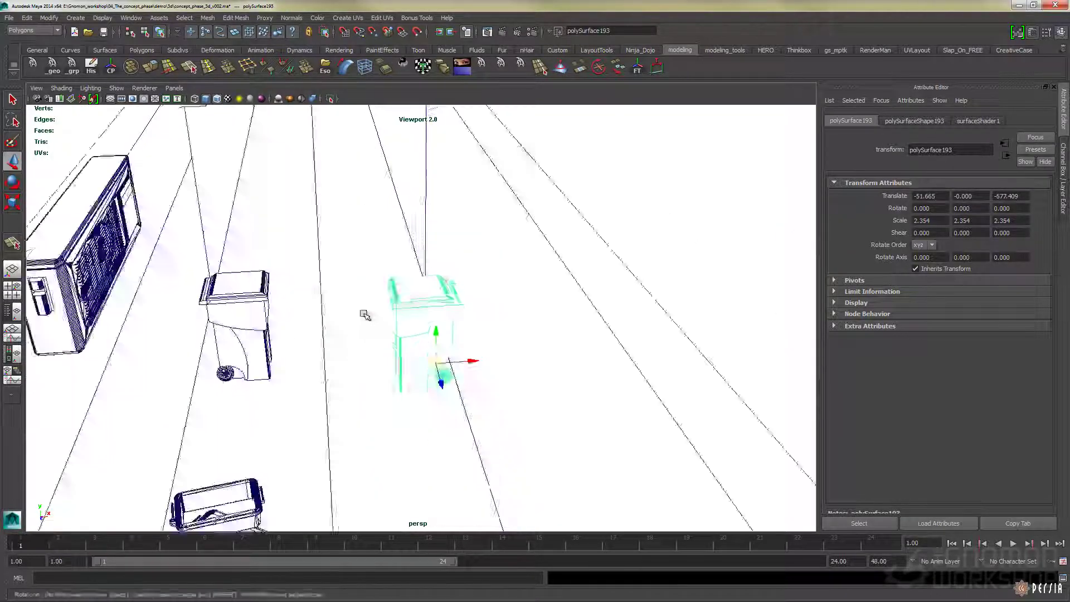
pyautogui.click(174, 88)
pyautogui.click(285, 112)
pyautogui.moveTo(572, 396); pyautogui.dragTo(517, 374)
pyautogui.moveTo(574, 399); pyautogui.dragTo(191, 259)
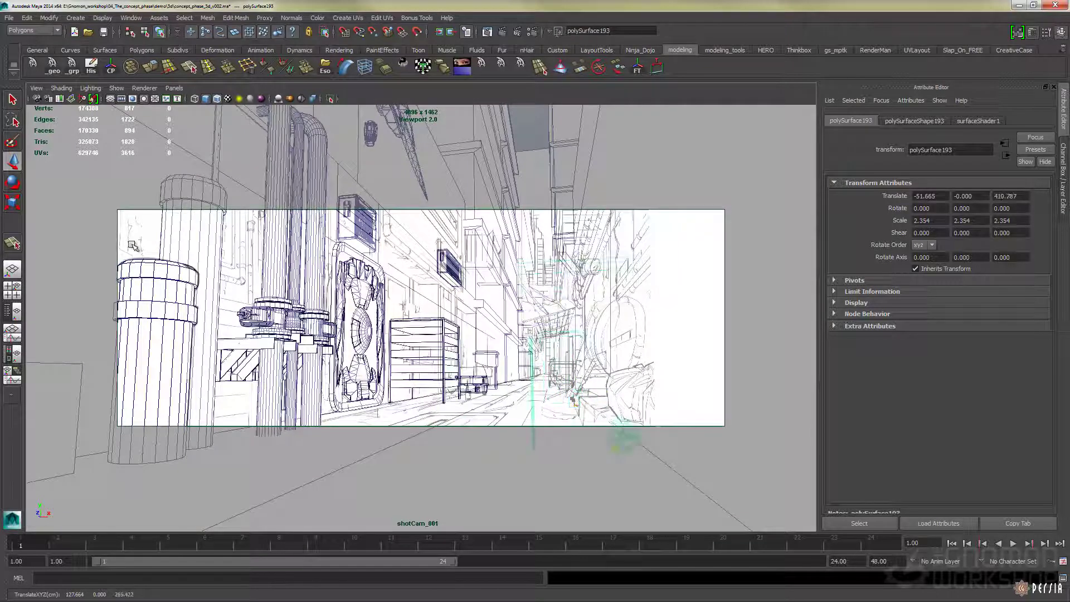
pyautogui.moveTo(230, 334); pyautogui.dragTo(114, 350)
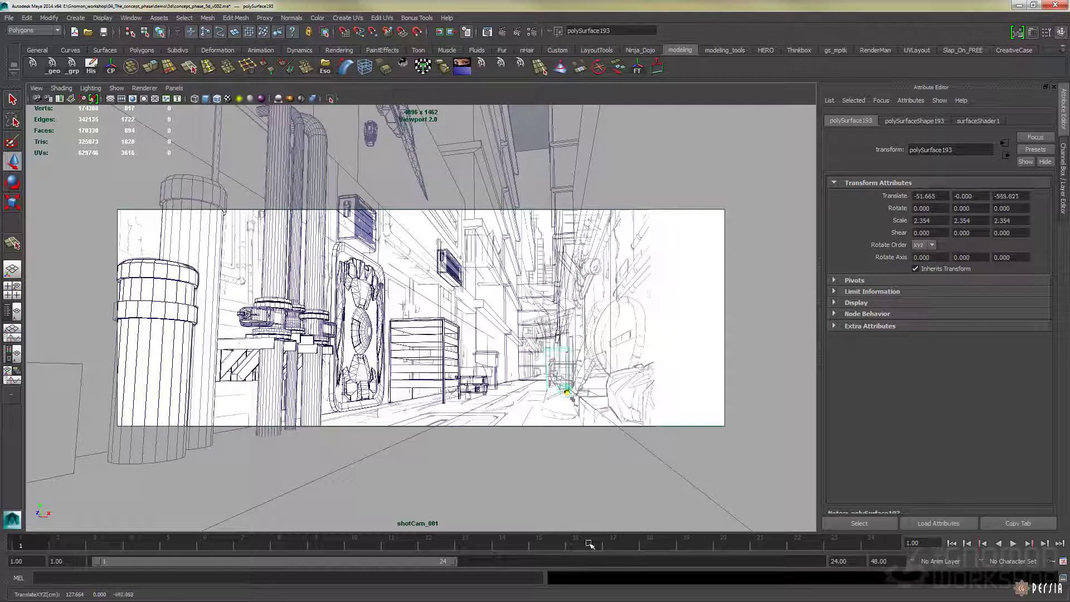
pyautogui.hotkey('ctrl', 'z')
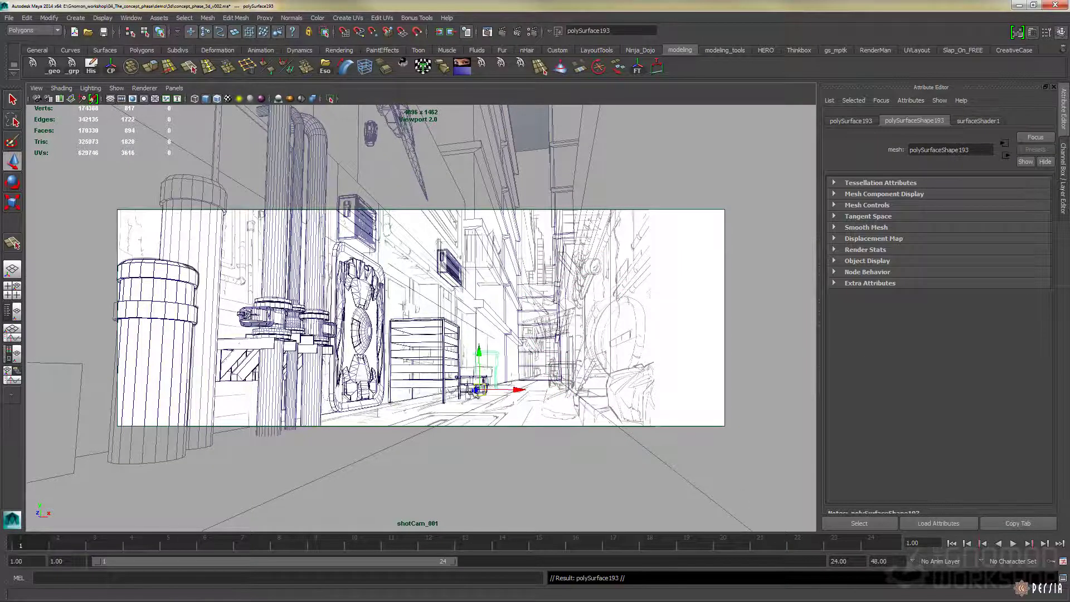
# Place further bin copies along the left wall beyond the slatted crate, check them through shotCam_001 and save the scene.
pyautogui.press('space')
pyautogui.moveTo(486, 360); pyautogui.dragTo(483, 329)
pyautogui.keyDown('alt'); pyautogui.moveTo(452, 383); pyautogui.dragTo(464, 225); pyautogui.keyUp('alt')
pyautogui.press('q')
pyautogui.hotkey('ctrl', 's')
pyautogui.click(177, 88)
pyautogui.moveTo(210, 101)
pyautogui.click(289, 99)
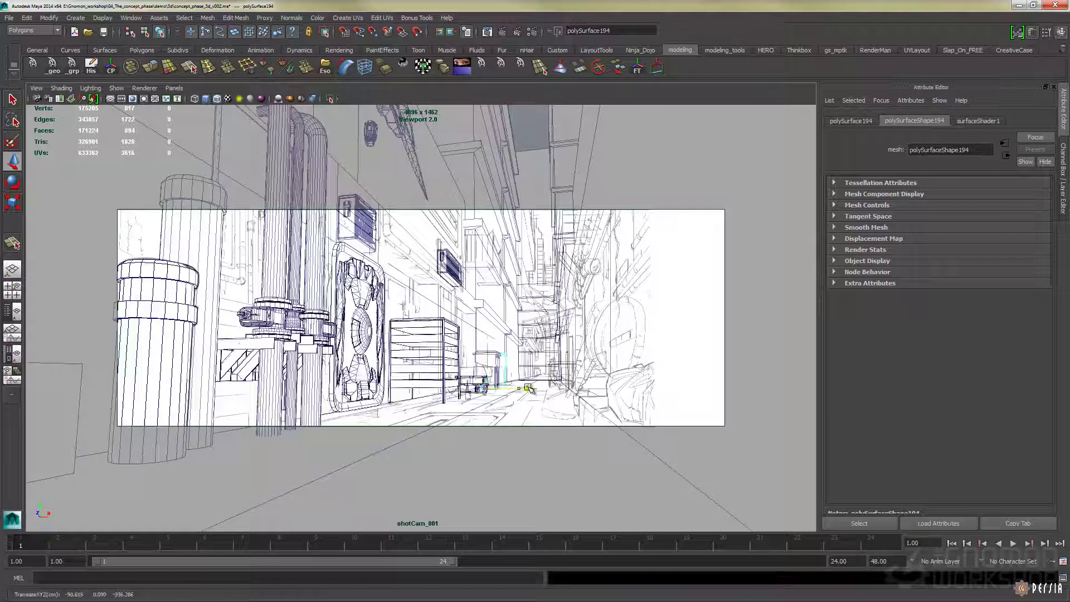
pyautogui.press('e')
pyautogui.hotkey('ctrl', 's')
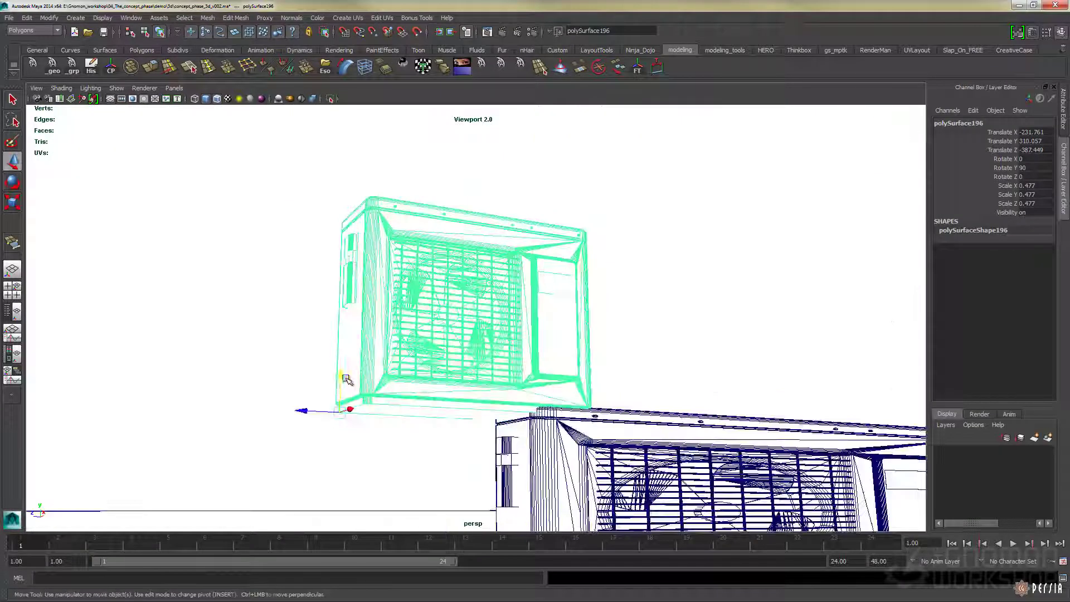
# Raise the smaller air-conditioner unit slightly above the larger unit on the wall.
pyautogui.moveTo(346, 378); pyautogui.dragTo(346, 363)
pyautogui.keyDown('alt'); pyautogui.moveTo(446, 356); pyautogui.dragTo(390, 355, button='right'); pyautogui.keyUp('alt')
# Try to duplicate the small air-conditioner unit twice and offset the copies along the wall.
pyautogui.hotkey('ctrl', 'd')
pyautogui.keyDown('shift'); pyautogui.moveTo(284, 328); pyautogui.dragTo(475, 356, button='middle'); pyautogui.keyUp('shift')
pyautogui.keyDown('alt'); pyautogui.moveTo(476, 312); pyautogui.dragTo(466, 341); pyautogui.keyUp('alt')
pyautogui.hotkey('ctrl', 'd')
pyautogui.moveTo(351, 304); pyautogui.dragTo(491, 283, button='middle')
pyautogui.hotkey('ctrl', 'z')
pyautogui.hotkey('ctrl', 'z')
pyautogui.hotkey('ctrl', 'z')
pyautogui.hotkey('ctrl', 'z')
pyautogui.keyDown('alt'); pyautogui.moveTo(449, 288); pyautogui.dragTo(526, 274); pyautogui.keyUp('alt')
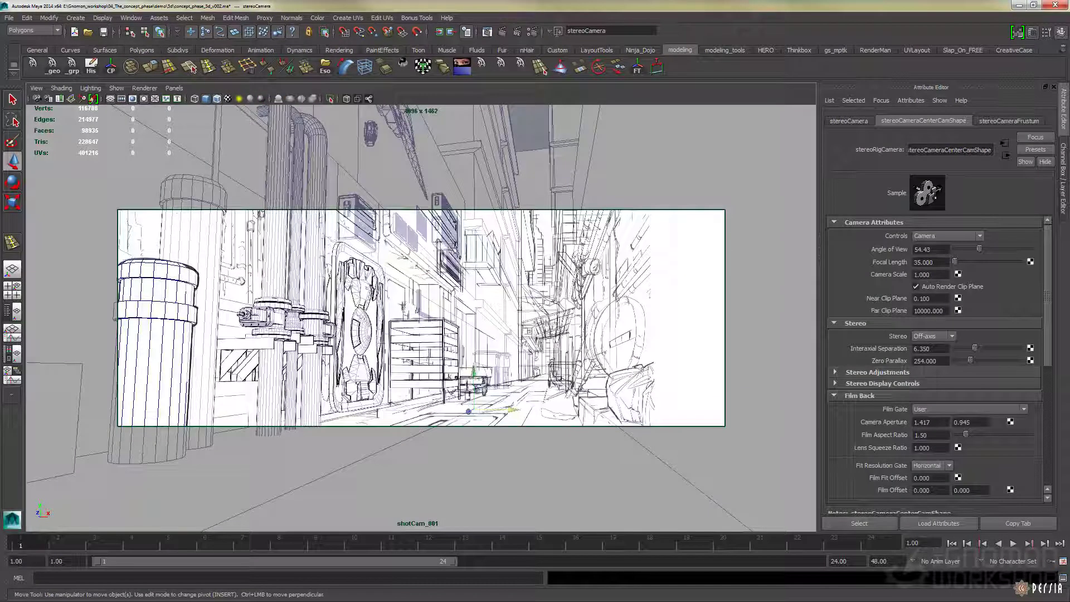
# Duplicate the louvred vent panel farther along the left wall and look through the shot camera.
pyautogui.click(425, 314)
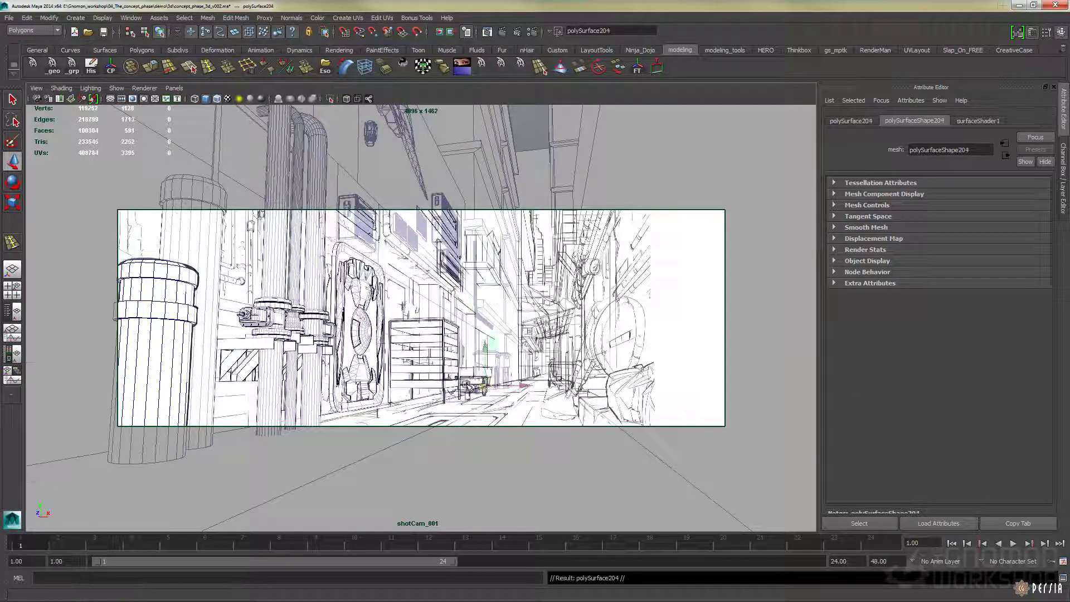
pyautogui.press('space')
pyautogui.press('f')
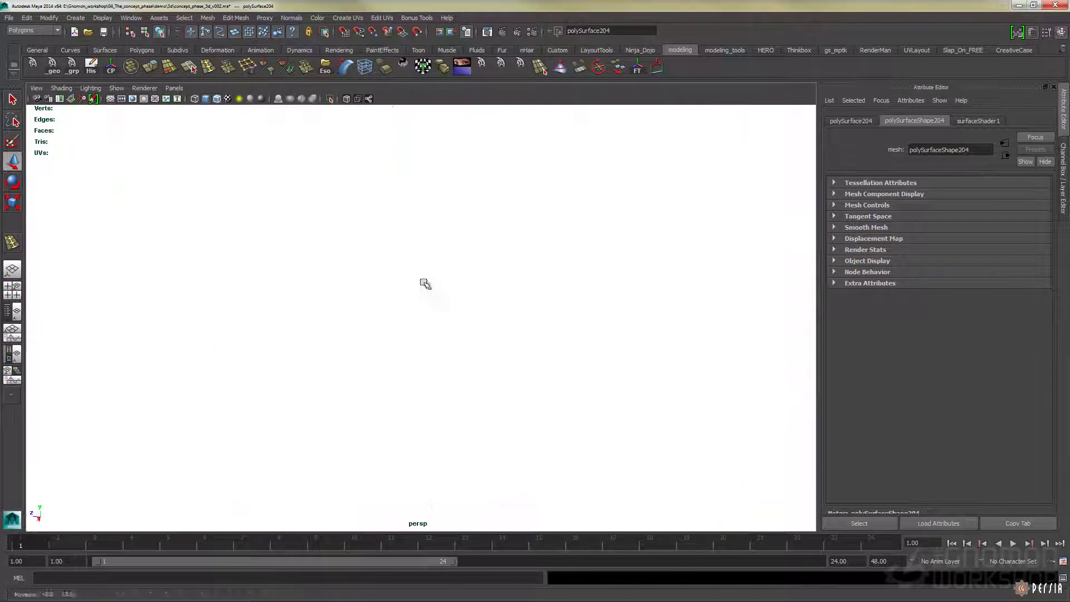
pyautogui.keyDown('alt'); pyautogui.moveTo(642, 251); pyautogui.dragTo(279, 339); pyautogui.keyUp('alt')
pyautogui.keyDown('alt'); pyautogui.moveTo(279, 340); pyautogui.dragTo(573, 254, button='middle'); pyautogui.keyUp('alt')
pyautogui.hotkey('ctrl', 'd')
pyautogui.click(174, 88)
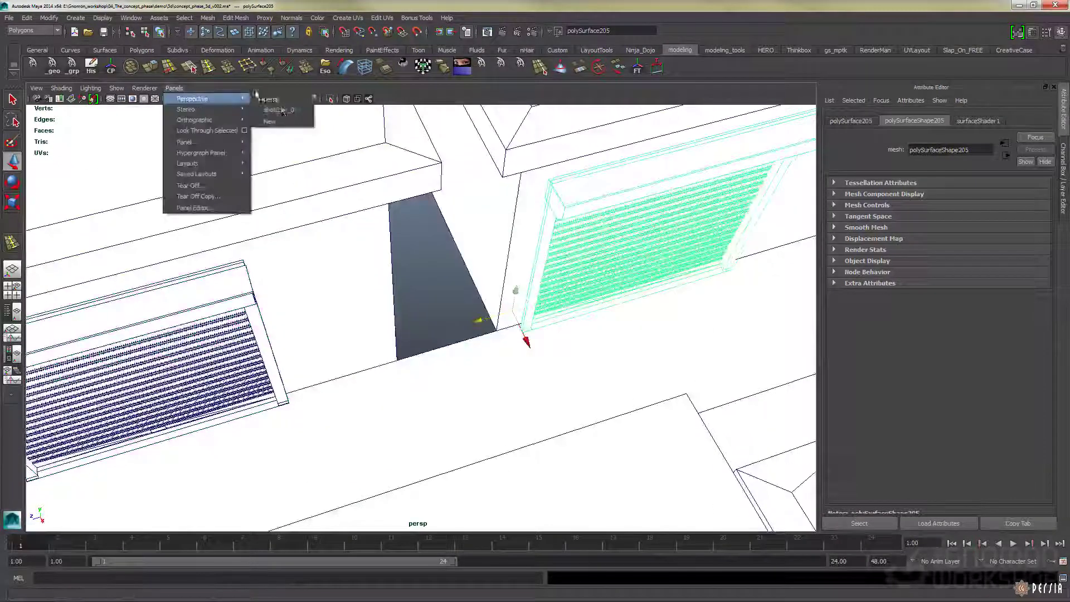
pyautogui.click(280, 110)
# Duplicate the bin to the far end of the alley's left side and save the scene.
pyautogui.hotkey('ctrl', 'd')
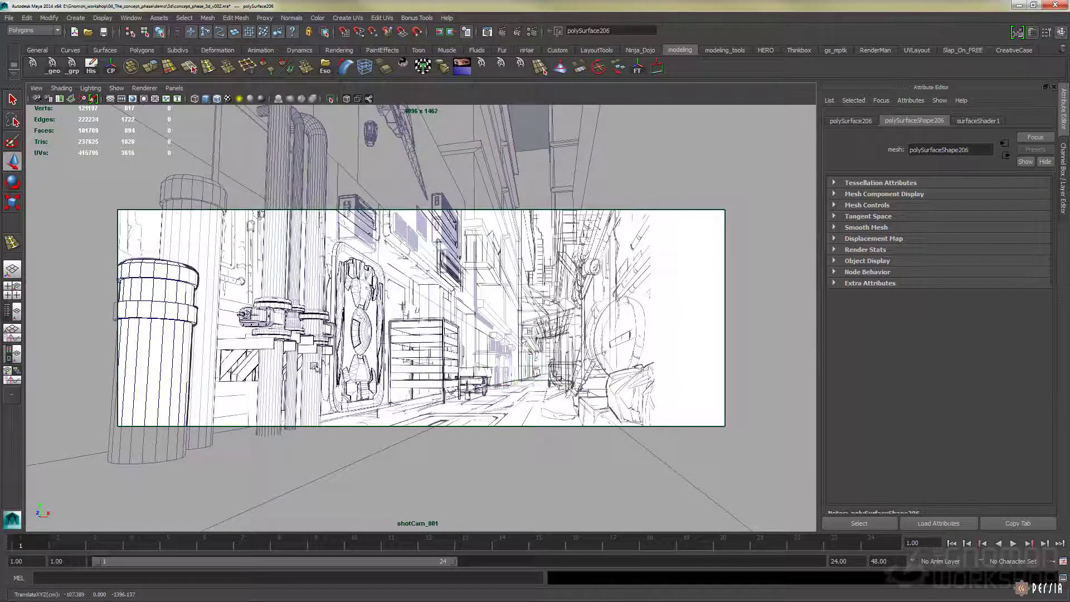
pyautogui.hotkey('ctrl', 's')
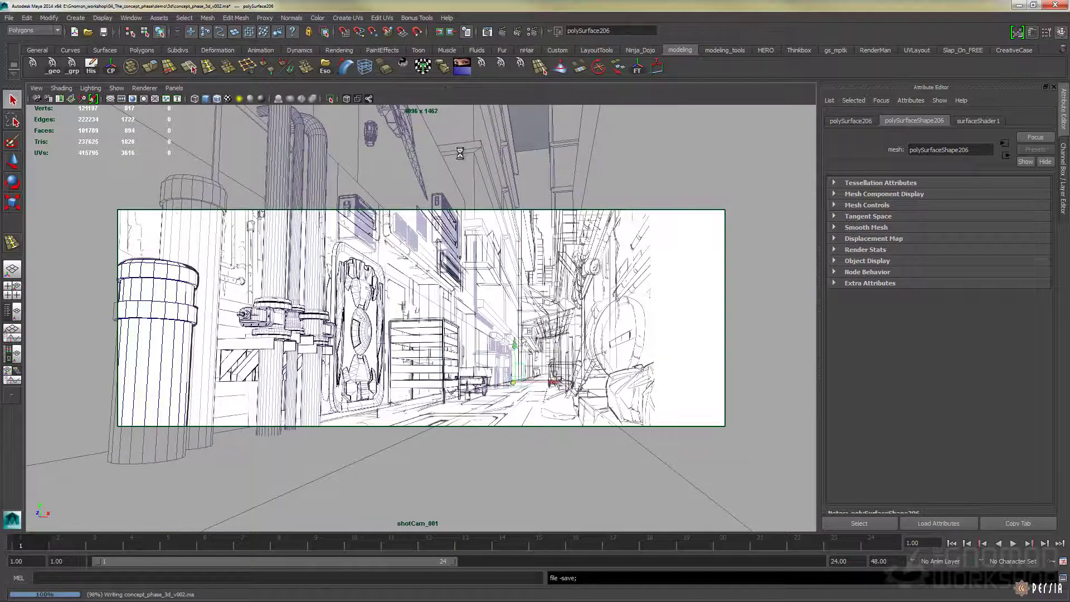
pyautogui.press('space')
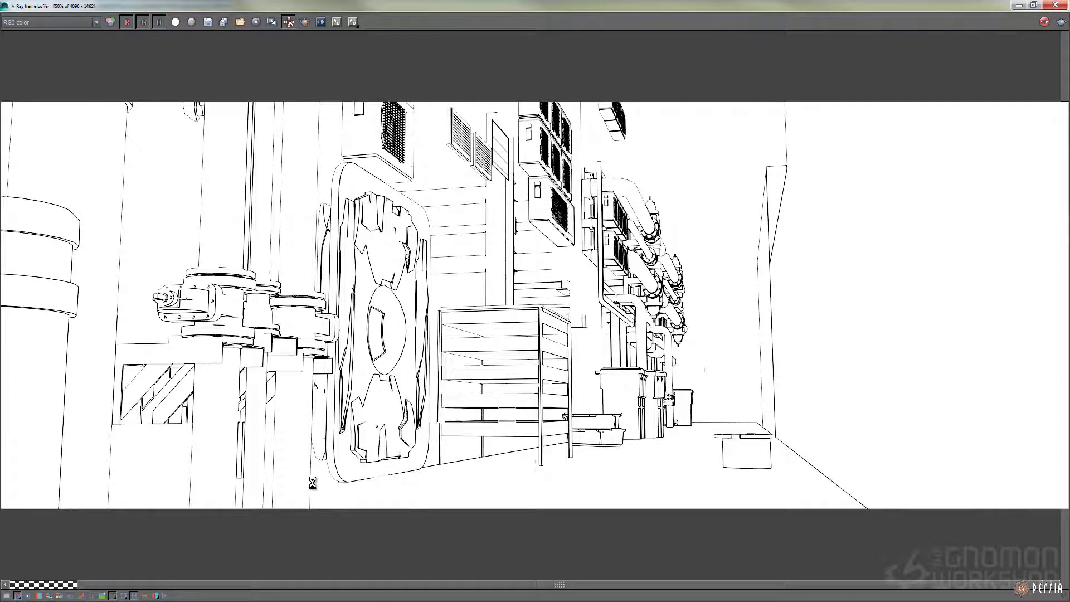
# Switch to SketchBook Pro, set Layer4's blend mode to Multiply and compare the sketch with that layer shown and hidden.
pyautogui.moveTo(22, 128); pyautogui.dragTo(170, 182, button='middle')
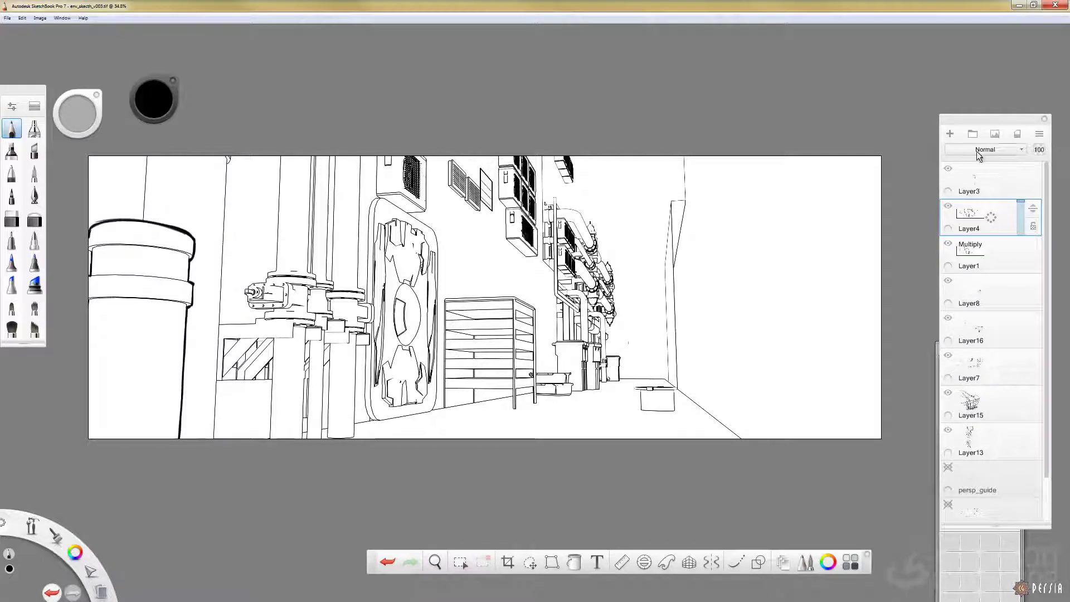
pyautogui.click(978, 151)
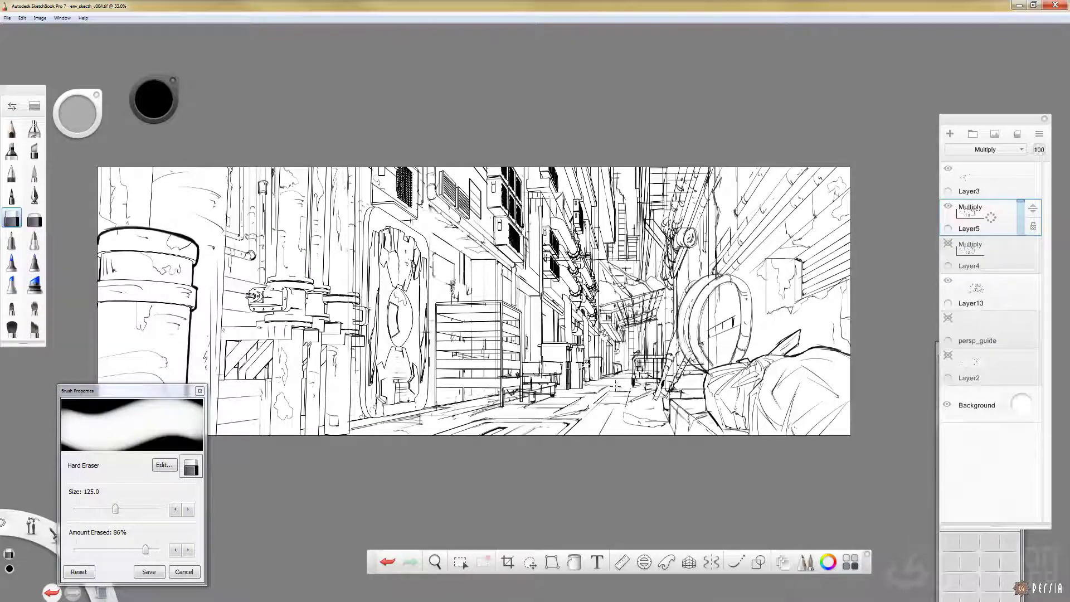
pyautogui.click(955, 272)
pyautogui.moveTo(991, 254); pyautogui.dragTo(957, 251)
pyautogui.click(948, 245)
pyautogui.click(949, 245)
pyautogui.click(948, 244)
pyautogui.click(949, 245)
pyautogui.click(966, 218)
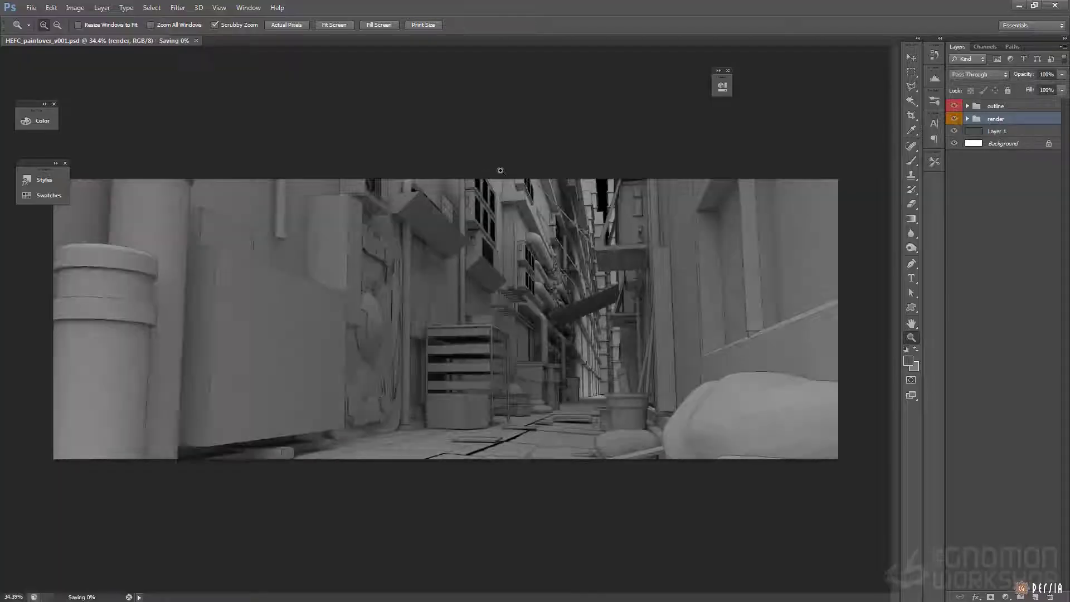
# In Photoshop, place the Dirty Alley (34) photo, lasso its ground area and copy it to a new layer.
pyautogui.press('Return')
pyautogui.press('l')
pyautogui.rightClick(912, 87)
pyautogui.click(948, 86)
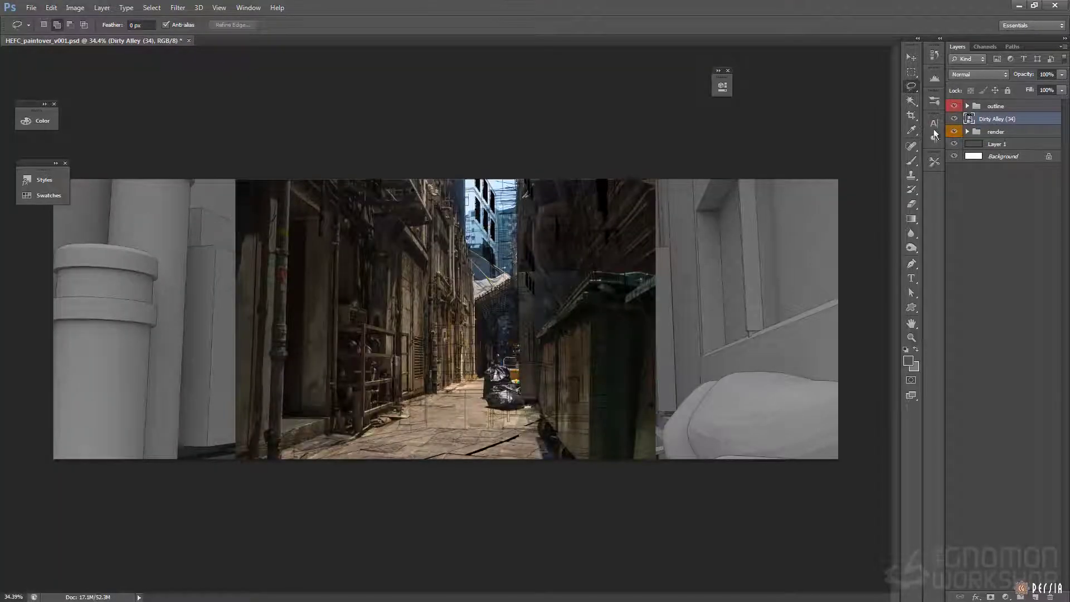
pyautogui.hotkey('ctrl', 'j')
# Hide the Dirty Alley (34) photo and render group and move the ground cut-out onto the outlined alley floor.
pyautogui.click(954, 131)
pyautogui.click(955, 143)
pyautogui.keyDown('ctrl'); pyautogui.moveTo(650, 402); pyautogui.dragTo(769, 417); pyautogui.keyUp('ctrl')
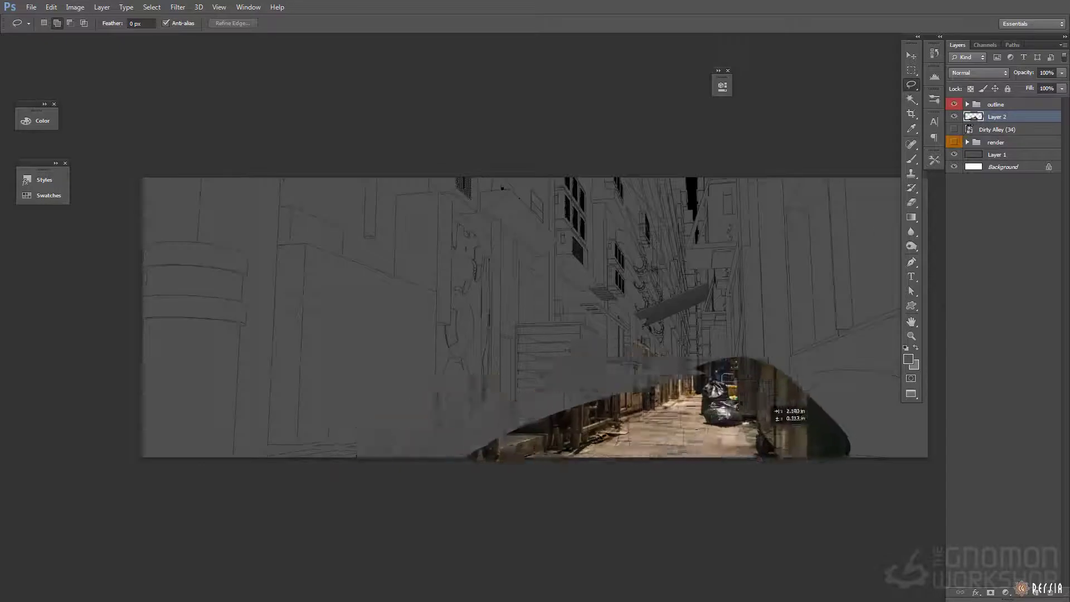
pyautogui.keyDown('alt'); pyautogui.scroll(3, 803, 438); pyautogui.keyUp('alt')
# Widen and distort the ground cut-out with Free Transform so its paving follows the perspective guide across the alley floor.
pyautogui.hotkey('ctrl', 't')
pyautogui.moveTo(493, 272)
pyautogui.keyDown('ctrl'); pyautogui.mouseDown()
pyautogui.moveTo(504, 283)
pyautogui.moveTo(493, 289)
pyautogui.moveTo(504, 454)
pyautogui.moveTo(425, 475)
pyautogui.mouseUp(); pyautogui.keyUp('ctrl')
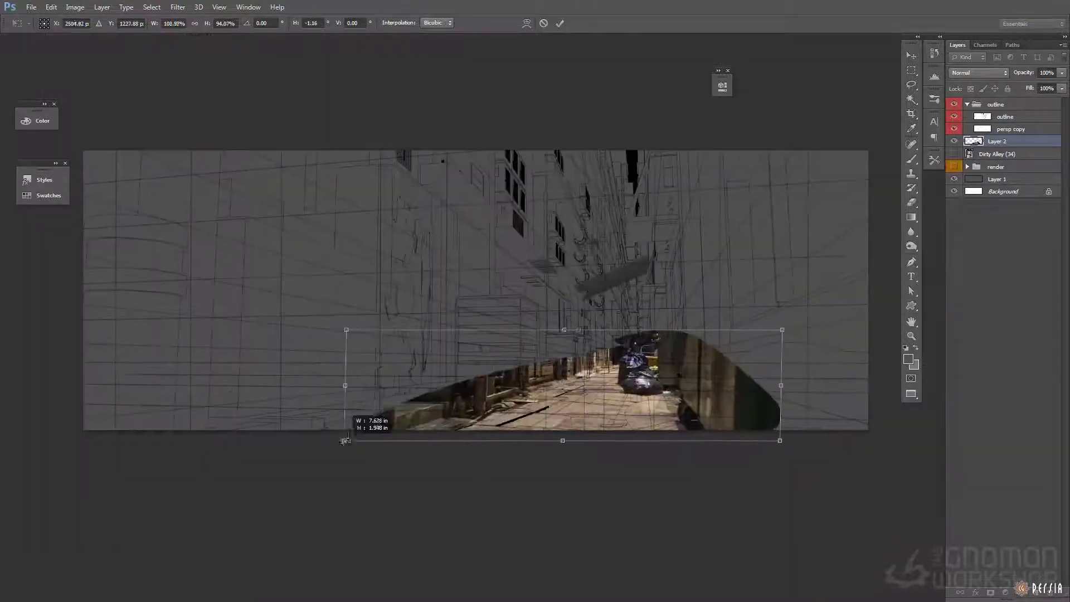
pyautogui.keyDown('ctrl'); pyautogui.moveTo(382, 436); pyautogui.dragTo(340, 432); pyautogui.keyUp('ctrl')
pyautogui.moveTo(781, 384); pyautogui.dragTo(828, 385)
pyautogui.keyDown('alt'); pyautogui.scroll(3, 836, 441); pyautogui.keyUp('alt')
pyautogui.keyDown('ctrl'); pyautogui.moveTo(829, 442); pyautogui.dragTo(844, 435); pyautogui.keyUp('ctrl')
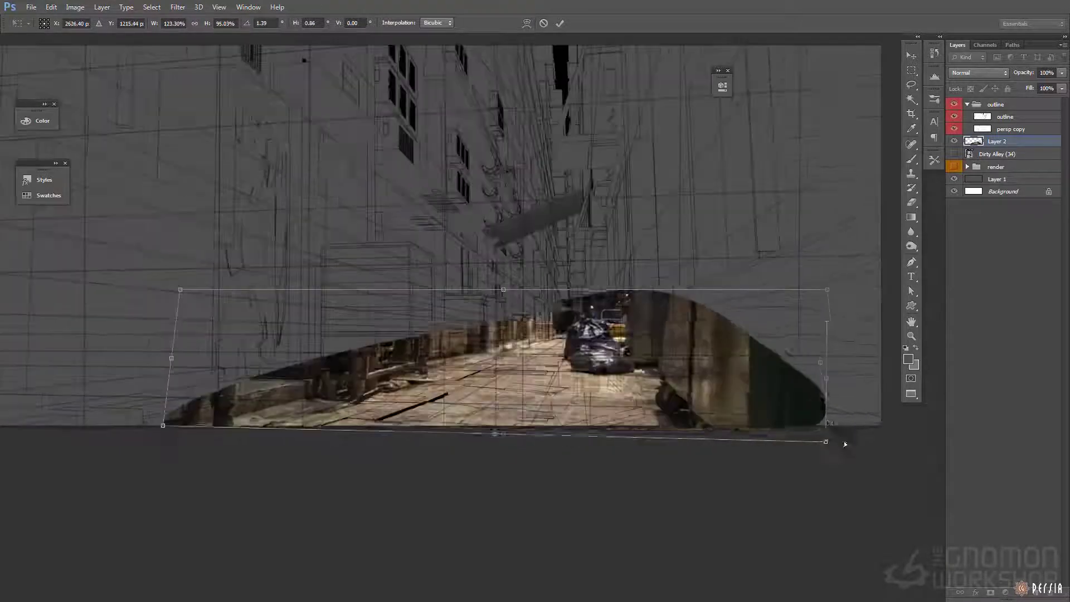
pyautogui.keyDown('ctrl'); pyautogui.moveTo(832, 295); pyautogui.dragTo(841, 290); pyautogui.keyUp('ctrl')
pyautogui.keyDown('ctrl'); pyautogui.moveTo(180, 290); pyautogui.dragTo(166, 290); pyautogui.keyUp('ctrl')
pyautogui.keyDown('ctrl'); pyautogui.moveTo(503, 291); pyautogui.dragTo(496, 293); pyautogui.keyUp('ctrl')
pyautogui.moveTo(839, 363); pyautogui.dragTo(812, 364)
pyautogui.press('Return')
pyautogui.keyDown('alt'); pyautogui.scroll(-2, 650, 339); pyautogui.keyUp('alt')
# Add a layer mask to the ground layer and paint out the dark bins and wall right of the rubbish bags.
pyautogui.moveTo(650, 339); pyautogui.dragTo(680, 349)
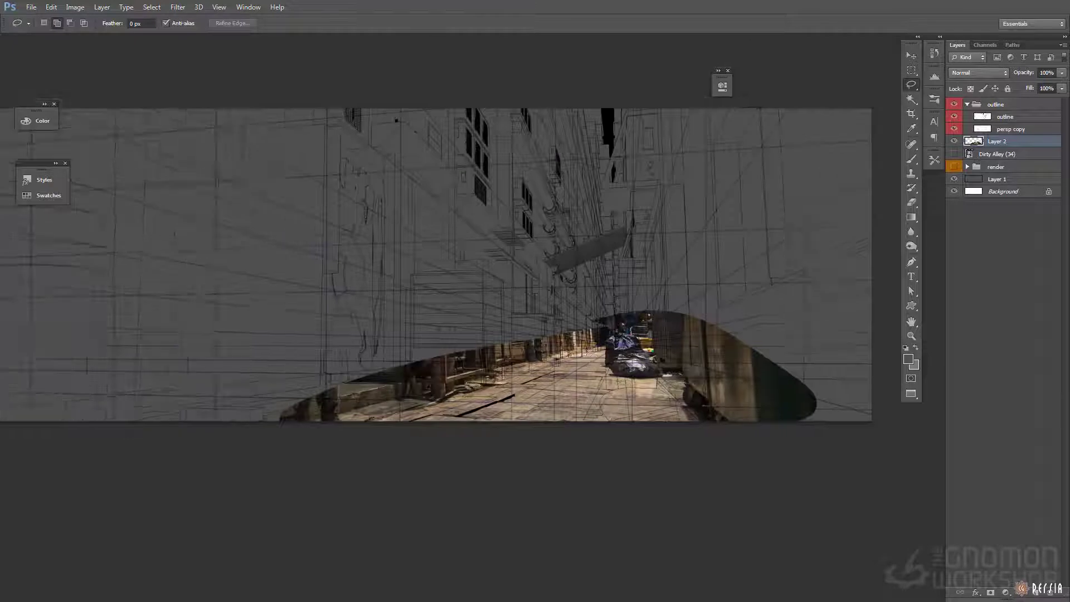
pyautogui.click(990, 592)
pyautogui.press('b')
pyautogui.rightClick(669, 351)
pyautogui.doubleClick(901, 449)
pyautogui.press('x')
pyautogui.moveTo(762, 346)
pyautogui.mouseDown()
pyautogui.moveTo(717, 363)
pyautogui.moveTo(631, 304)
pyautogui.mouseUp()
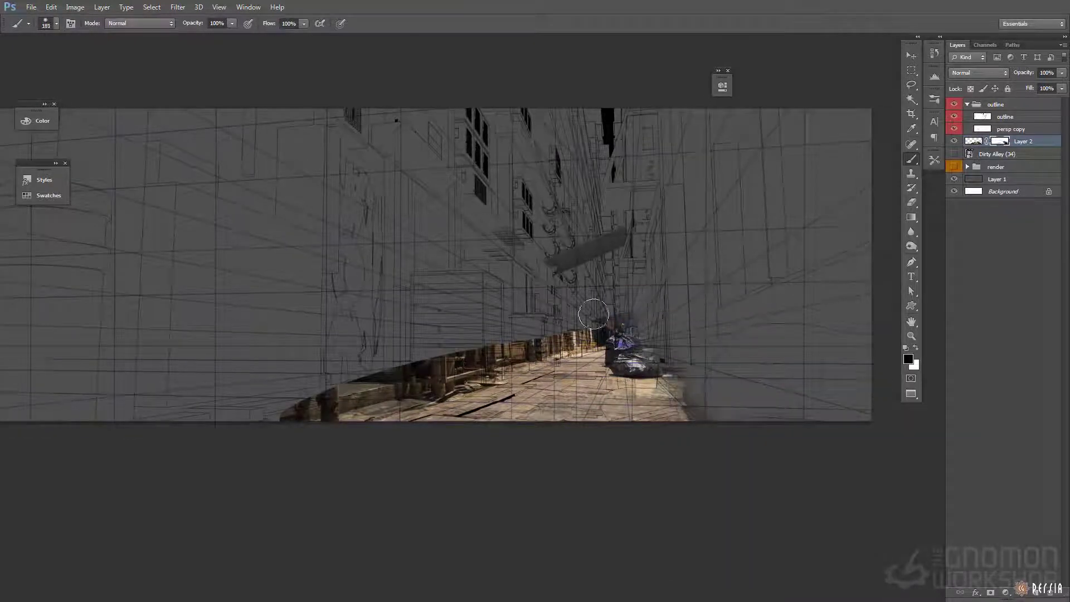
# Copy a lassoed piece of the ground photo to a new layer, reposition it and delete the unwanted part.
pyautogui.press('l')
pyautogui.moveTo(287, 413)
pyautogui.mouseDown()
pyautogui.moveTo(518, 392)
pyautogui.moveTo(463, 419)
pyautogui.mouseUp()
pyautogui.hotkey('ctrl', 'j')
pyautogui.moveTo(462, 419)
pyautogui.keyDown('ctrl'); pyautogui.mouseDown()
pyautogui.moveTo(380, 433)
pyautogui.moveTo(433, 464)
pyautogui.moveTo(742, 290)
pyautogui.mouseUp(); pyautogui.keyUp('ctrl')
pyautogui.keyDown('alt'); pyautogui.scroll(5, 380, 433); pyautogui.keyUp('alt')
pyautogui.press('Delete')
pyautogui.hotkey('ctrl', 'd')
# Stretch the copied ground piece toward both sides with Free Transform, blend it with the brush and adjust its corners.
pyautogui.hotkey('ctrl', 't')
pyautogui.keyDown('ctrl'); pyautogui.moveTo(339, 360); pyautogui.dragTo(153, 364); pyautogui.keyUp('ctrl')
pyautogui.keyDown('ctrl'); pyautogui.moveTo(669, 354); pyautogui.dragTo(858, 372); pyautogui.keyUp('ctrl')
pyautogui.press('Return')
pyautogui.press('b')
pyautogui.moveTo(702, 323); pyautogui.dragTo(669, 366)
pyautogui.hotkey('ctrl', 't')
pyautogui.keyDown('ctrl'); pyautogui.moveTo(125, 409); pyautogui.dragTo(120, 419); pyautogui.keyUp('ctrl')
pyautogui.keyDown('ctrl'); pyautogui.moveTo(867, 408); pyautogui.dragTo(861, 394); pyautogui.keyUp('ctrl')
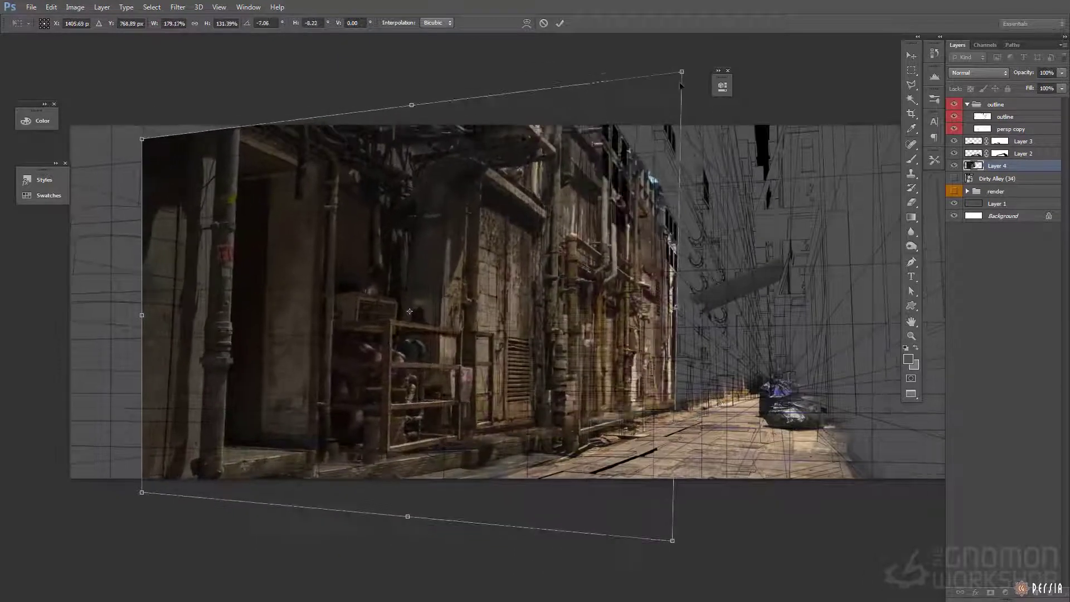
# Distort the left-wall photo on Layer 4 corner by corner to match the perspective guide.
pyautogui.keyDown('ctrl'); pyautogui.moveTo(680, 84); pyautogui.dragTo(677, 84); pyautogui.keyUp('ctrl')
pyautogui.keyDown('ctrl'); pyautogui.moveTo(143, 140); pyautogui.dragTo(137, 126); pyautogui.keyUp('ctrl')
pyautogui.moveTo(676, 84)
pyautogui.keyDown('ctrl'); pyautogui.mouseDown()
pyautogui.moveTo(673, 102)
pyautogui.moveTo(687, 99)
pyautogui.mouseUp(); pyautogui.keyUp('ctrl')
pyautogui.keyDown('ctrl'); pyautogui.moveTo(672, 541); pyautogui.dragTo(669, 537); pyautogui.keyUp('ctrl')
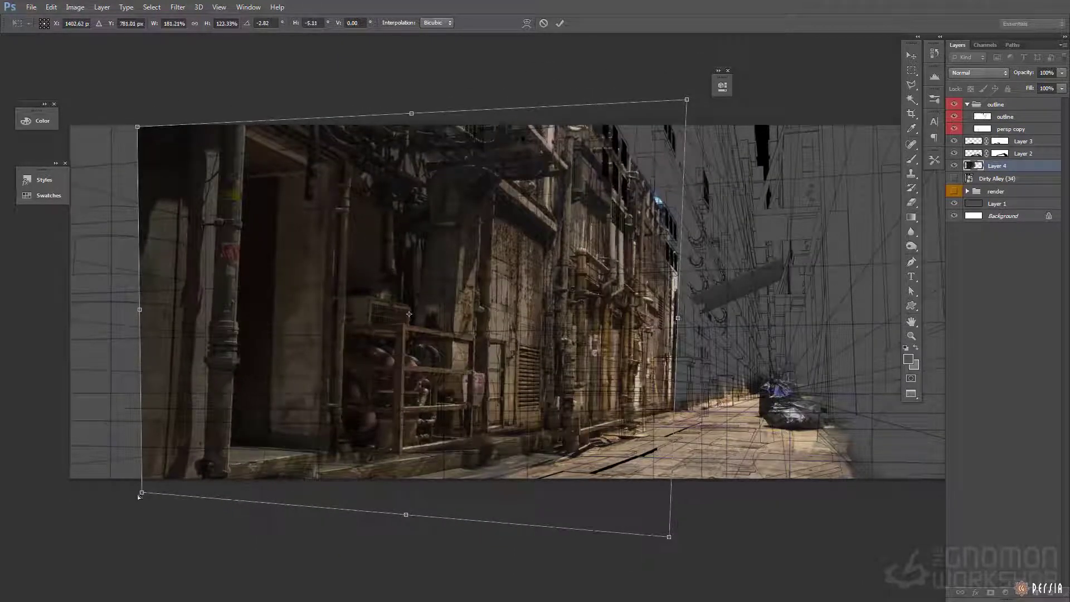
pyautogui.moveTo(142, 492); pyautogui.dragTo(137, 517)
pyautogui.moveTo(137, 127); pyautogui.dragTo(141, 105)
pyautogui.moveTo(687, 100); pyautogui.dragTo(669, 102)
pyautogui.press('Return')
pyautogui.keyDown('alt'); pyautogui.scroll(-3, 627, 384); pyautogui.keyUp('alt')
pyautogui.click(954, 104)
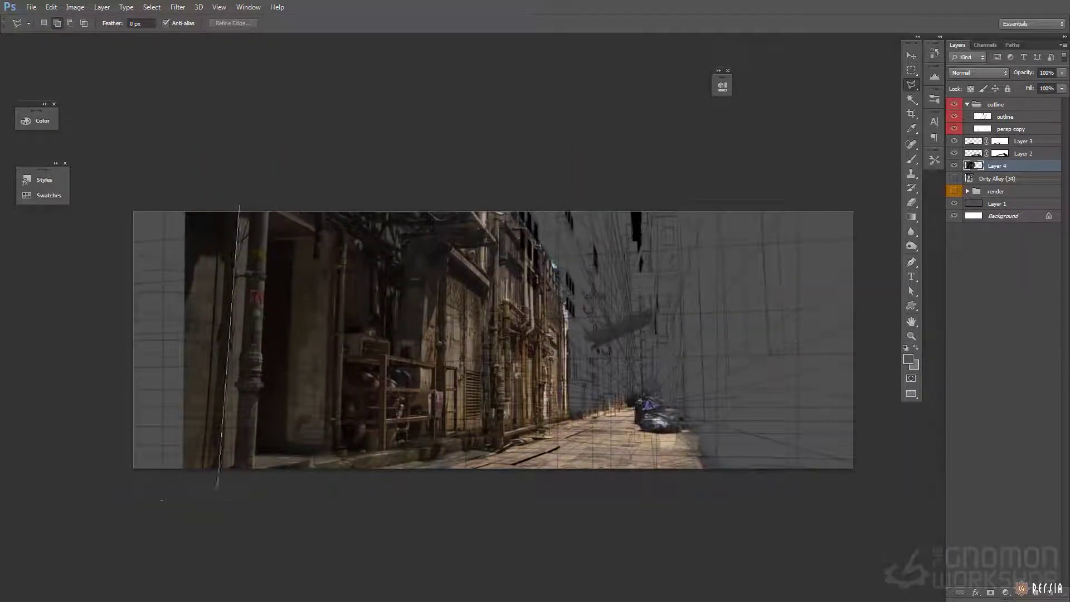
# Copy the wall strip left of the vertical pipe to a new layer and stretch it over the canvas's empty left edge.
pyautogui.click(218, 487)
pyautogui.click(131, 500)
pyautogui.doubleClick(131, 206)
pyautogui.hotkey('ctrl', 'j')
pyautogui.hotkey('ctrl', 't')
pyautogui.moveTo(184, 362); pyautogui.dragTo(129, 361)
pyautogui.moveTo(128, 212)
pyautogui.keyDown('ctrl'); pyautogui.mouseDown()
pyautogui.moveTo(129, 196)
pyautogui.moveTo(77, 211)
pyautogui.mouseUp(); pyautogui.keyUp('ctrl')
pyautogui.press('Return')
pyautogui.hotkey('ctrl', 't')
pyautogui.press('Return')
pyautogui.press('s')
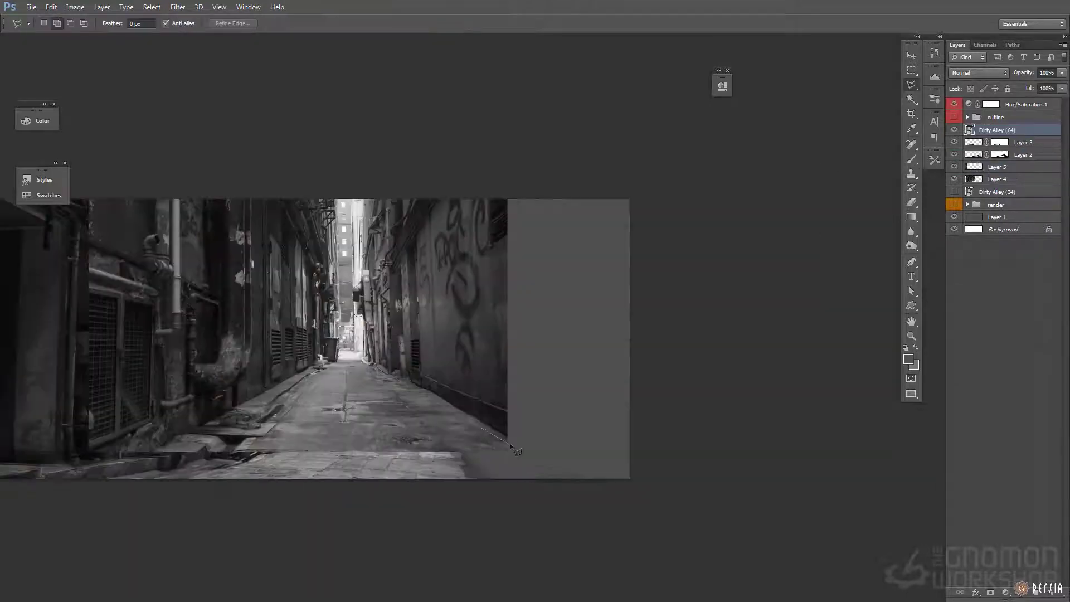
# Move the graffiti-wall cut-out from Dirty Alley (64) to the alley's right side and distort it to match the perspective.
pyautogui.moveTo(478, 229); pyautogui.dragTo(482, 279)
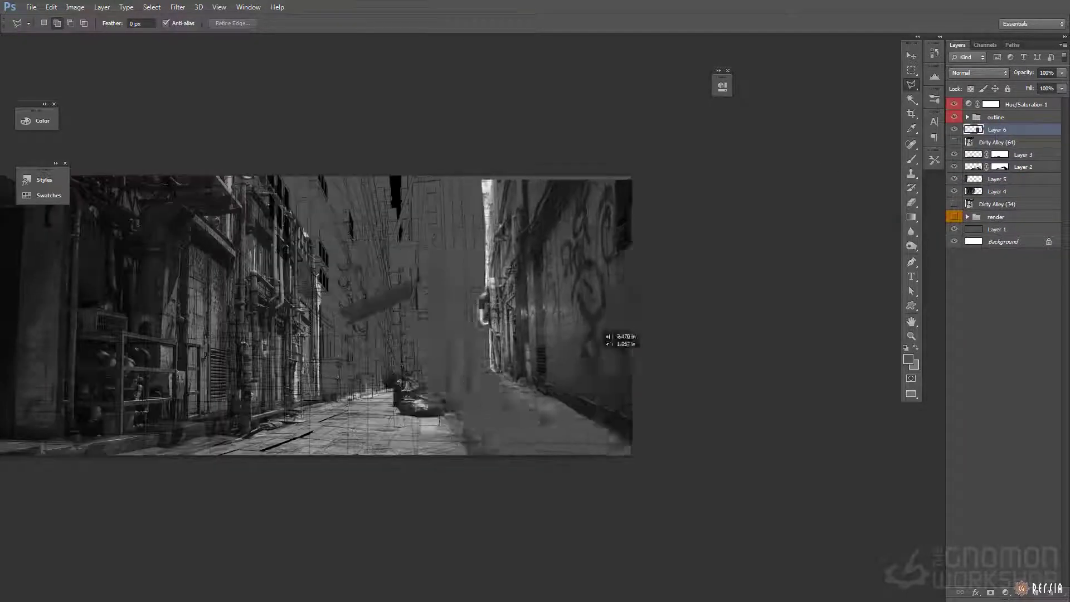
pyautogui.keyDown('ctrl'); pyautogui.moveTo(597, 354); pyautogui.dragTo(547, 385); pyautogui.keyUp('ctrl')
pyautogui.hotkey('ctrl', 't')
pyautogui.keyDown('ctrl'); pyautogui.moveTo(583, 351); pyautogui.dragTo(630, 348); pyautogui.keyUp('ctrl')
pyautogui.keyDown('ctrl'); pyautogui.moveTo(425, 362); pyautogui.dragTo(411, 353); pyautogui.keyUp('ctrl')
pyautogui.moveTo(633, 210); pyautogui.dragTo(647, 167)
pyautogui.keyDown('ctrl'); pyautogui.moveTo(641, 489); pyautogui.dragTo(634, 499); pyautogui.keyUp('ctrl')
pyautogui.moveTo(410, 338)
pyautogui.keyDown('ctrl'); pyautogui.mouseDown()
pyautogui.moveTo(427, 329)
pyautogui.moveTo(411, 337)
pyautogui.mouseUp(); pyautogui.keyUp('ctrl')
pyautogui.keyDown('ctrl'); pyautogui.moveTo(634, 498); pyautogui.dragTo(642, 496); pyautogui.keyUp('ctrl')
pyautogui.moveTo(411, 179)
pyautogui.keyDown('ctrl'); pyautogui.mouseDown()
pyautogui.moveTo(426, 239)
pyautogui.moveTo(429, 228)
pyautogui.mouseUp(); pyautogui.keyUp('ctrl')
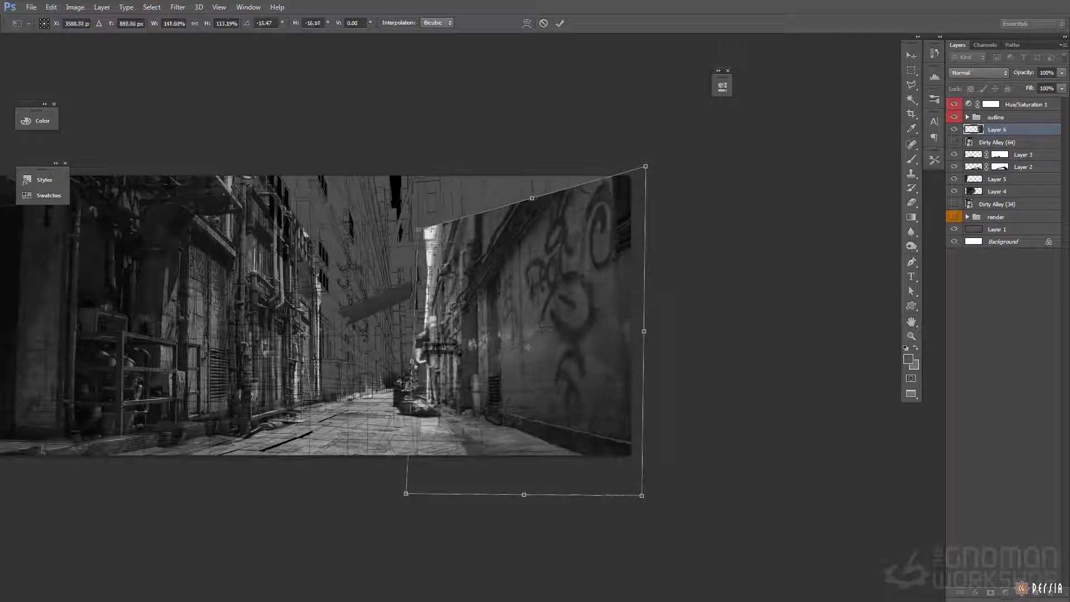
pyautogui.press('Return')
# Mask the bright sky beside the graffiti wall and compare the composite with Hue/Saturation 1 off and on.
pyautogui.press('l')
pyautogui.press('b')
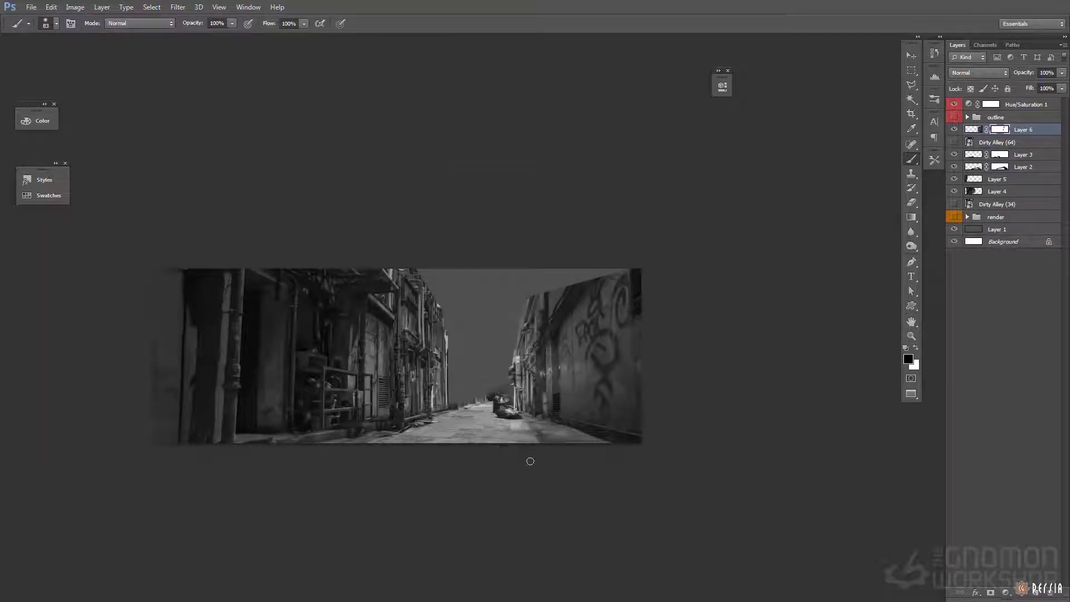
pyautogui.keyDown('alt'); pyautogui.scroll(3, 531, 461); pyautogui.keyUp('alt')
pyautogui.click(954, 104)
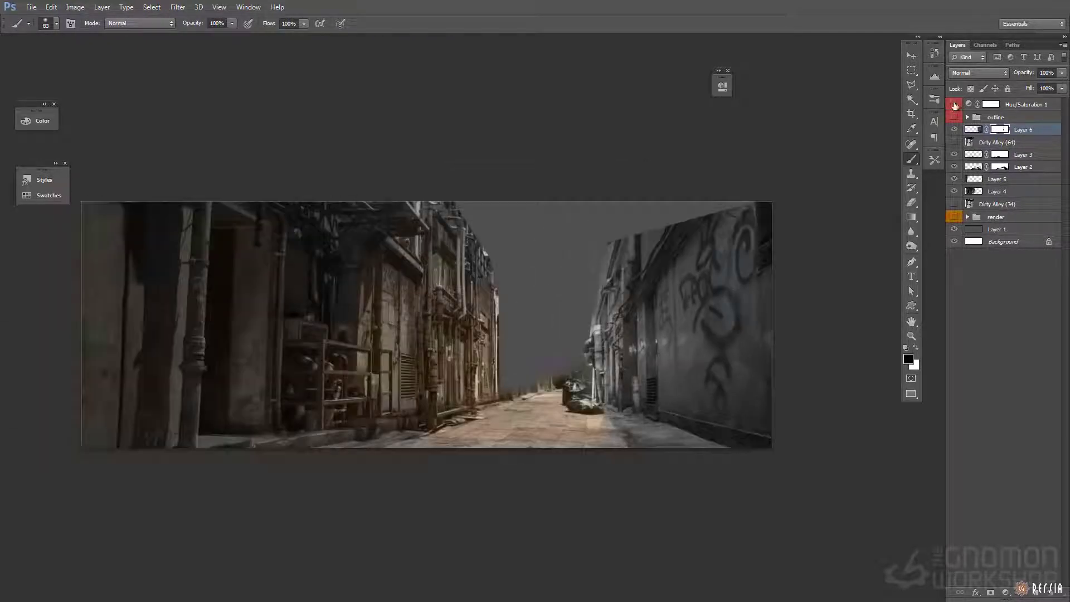
pyautogui.click(955, 104)
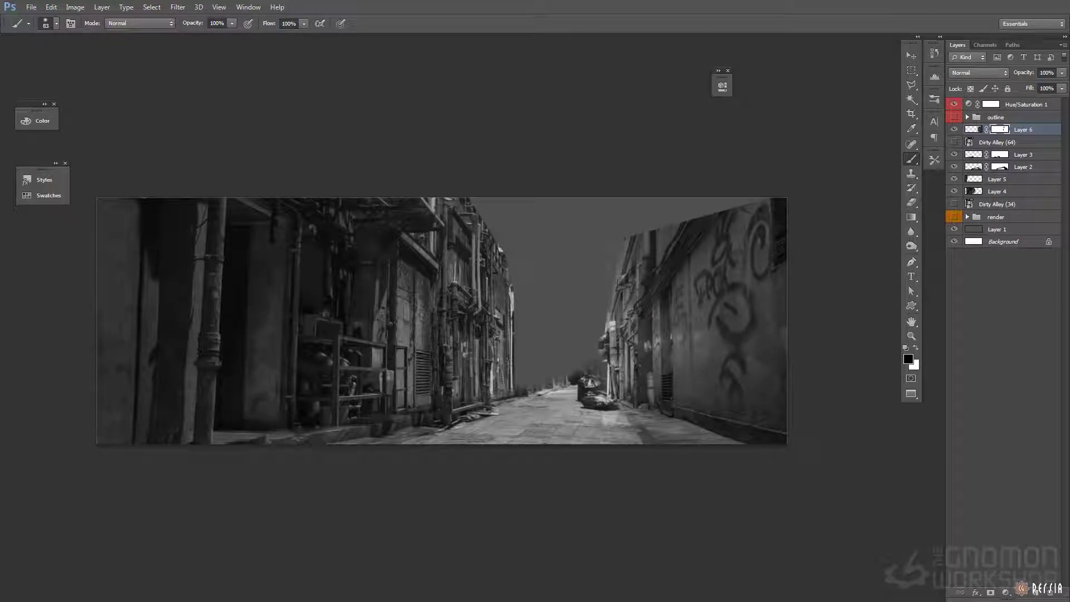
# Group the photo layers under the name paintover and give the group a yellow colour label.
pyautogui.keyDown('shift'); pyautogui.click(984, 206); pyautogui.keyUp('shift')
pyautogui.hotkey('ctrl', 'g')
pyautogui.write('paintover')
pyautogui.press('Return')
pyautogui.rightClick(1002, 127)
pyautogui.click(1020, 367)
pyautogui.moveTo(954, 130)
pyautogui.mouseDown()
pyautogui.moveTo(954, 155)
pyautogui.moveTo(954, 130)
pyautogui.mouseUp()
pyautogui.click(953, 129)
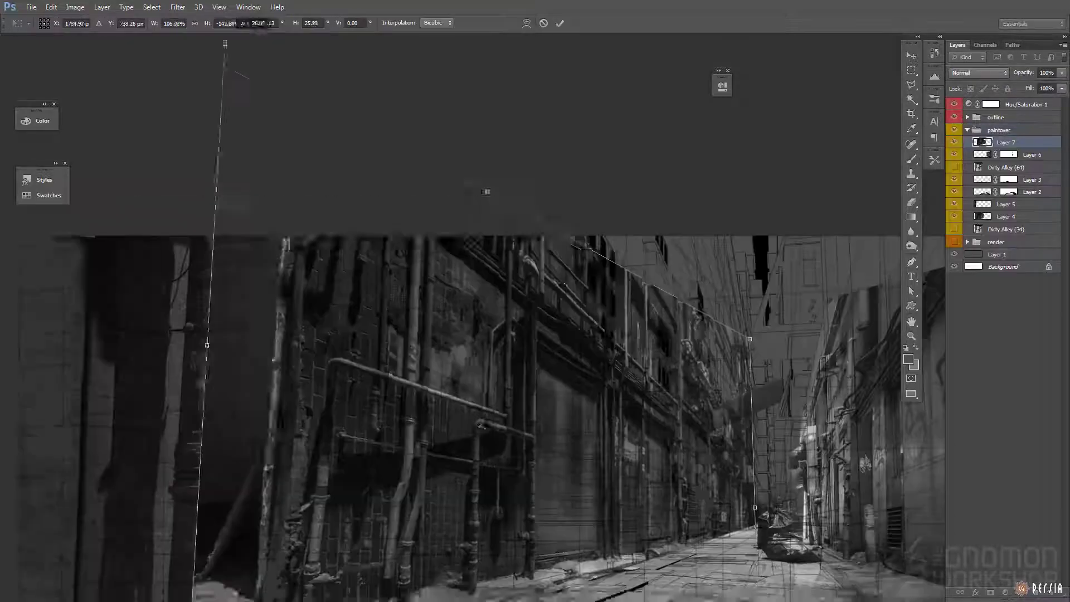
# Distort the pipe-covered wall photo on Layer 7 to follow the left wall's perspective.
pyautogui.moveTo(752, 334)
pyautogui.mouseDown()
pyautogui.moveTo(748, 386)
pyautogui.moveTo(755, 377)
pyautogui.mouseUp()
pyautogui.scroll(-3, 755, 378)
pyautogui.moveTo(758, 588); pyautogui.dragTo(752, 565)
pyautogui.keyDown('alt'); pyautogui.scroll(-2, 753, 547); pyautogui.keyUp('alt')
pyautogui.press('Return')
# Compare Layer 7 shown and hidden, and blend its wall photo into the receding left side with a painted layer mask.
pyautogui.click(954, 143)
pyautogui.click(954, 143)
pyautogui.click(953, 143)
pyautogui.click(954, 144)
pyautogui.click(991, 592)
pyautogui.press('b')
pyautogui.moveTo(524, 290)
pyautogui.mouseDown()
pyautogui.moveTo(394, 258)
pyautogui.moveTo(342, 358)
pyautogui.moveTo(542, 419)
pyautogui.mouseUp()
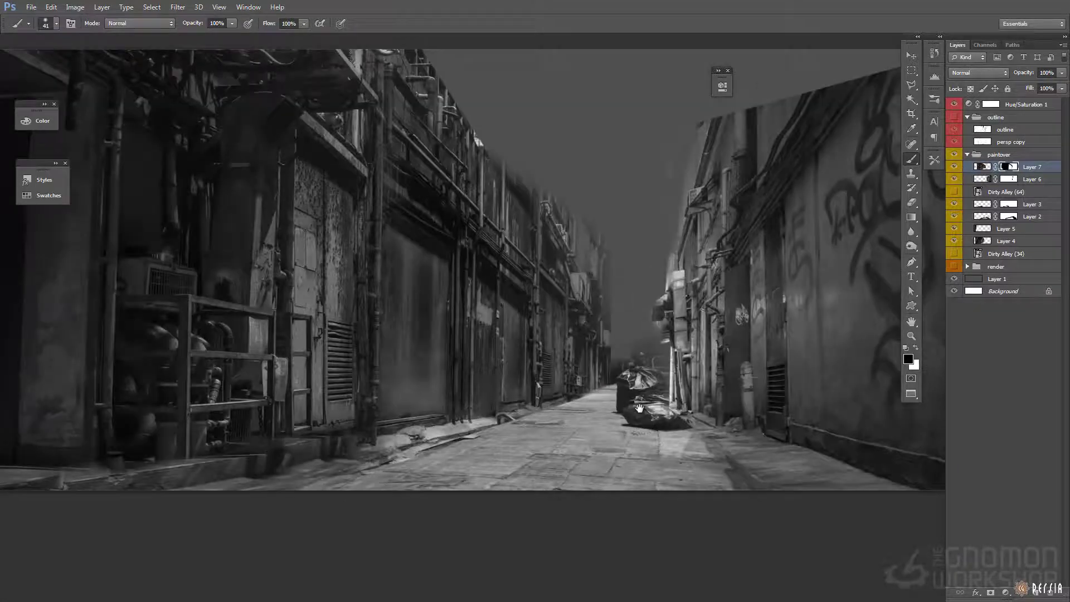
pyautogui.moveTo(640, 408); pyautogui.dragTo(663, 412)
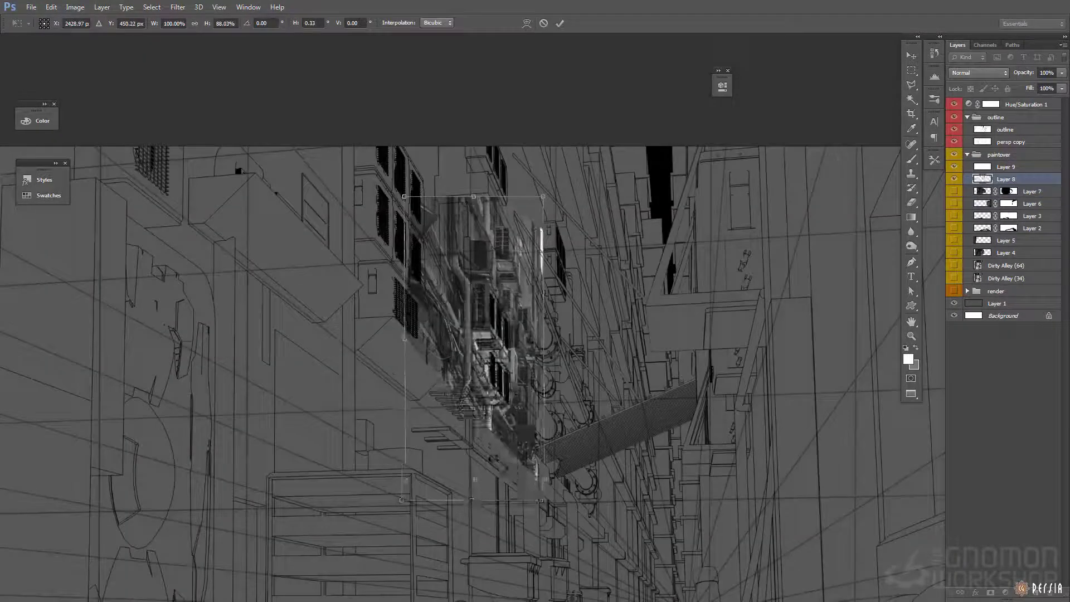
# Distort the wall photo on Layer 8 to follow the receding left wall and check it against the other photo layers.
pyautogui.hotkey('ctrl', '+')
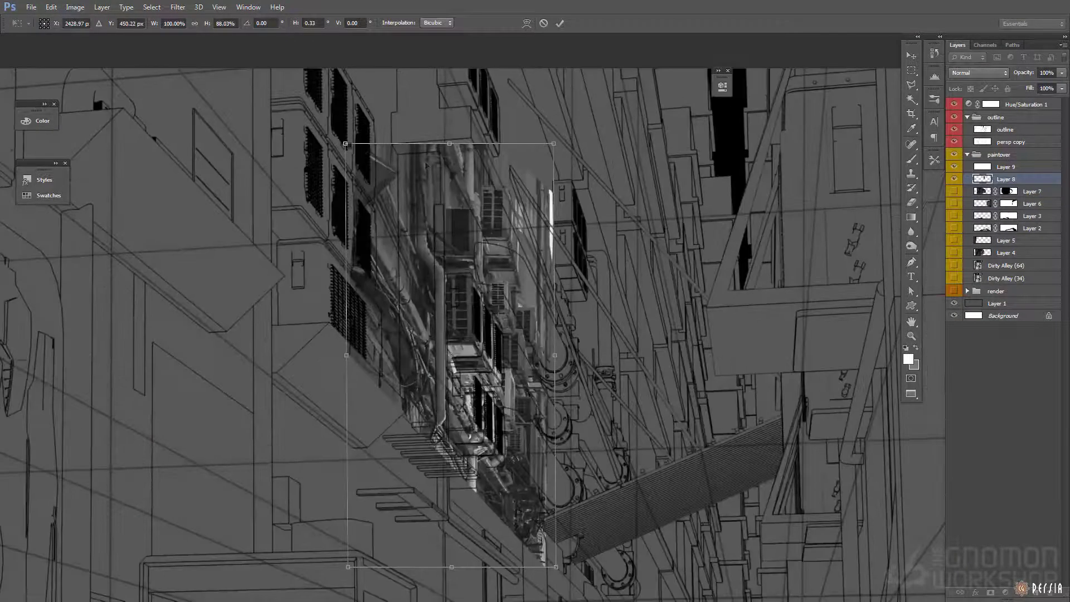
pyautogui.keyDown('ctrl'); pyautogui.moveTo(557, 565); pyautogui.dragTo(561, 555); pyautogui.keyUp('ctrl')
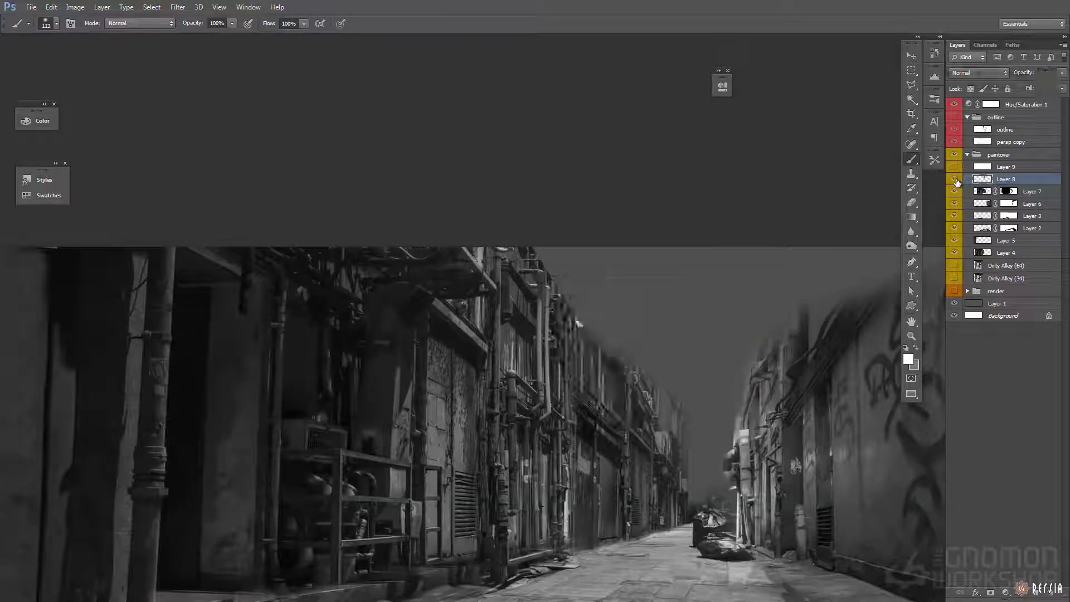
pyautogui.click(954, 179)
pyautogui.press('x')
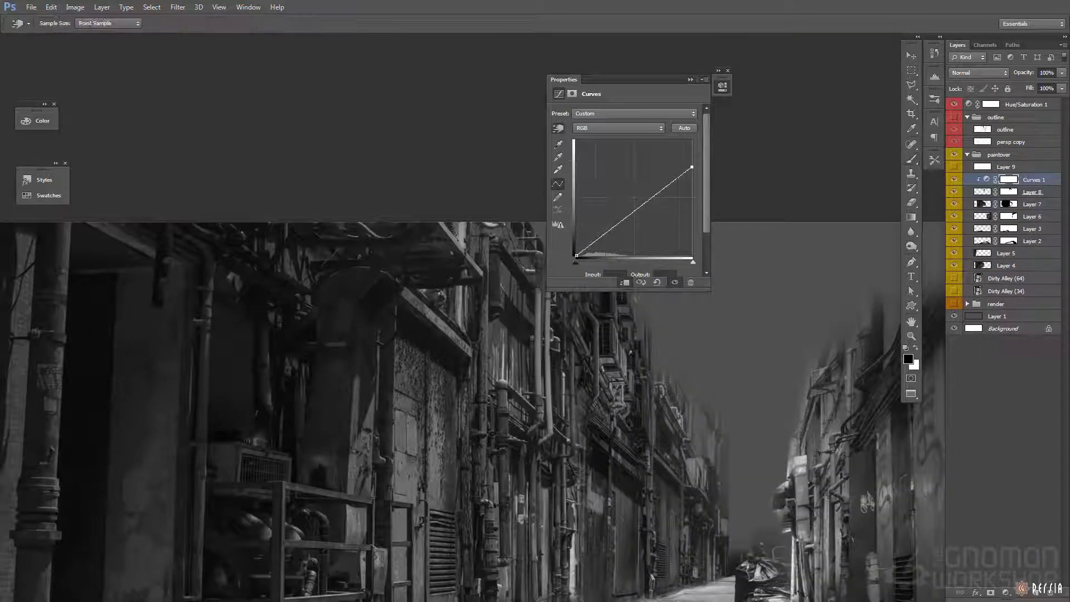
# Adjust the clipped Curves 1 tones over Layer 8 and brush soft ground detail on Layer 10 beside the left wall.
pyautogui.moveTo(630, 352); pyautogui.dragTo(632, 355)
pyautogui.hotkey('ctrl', '-')
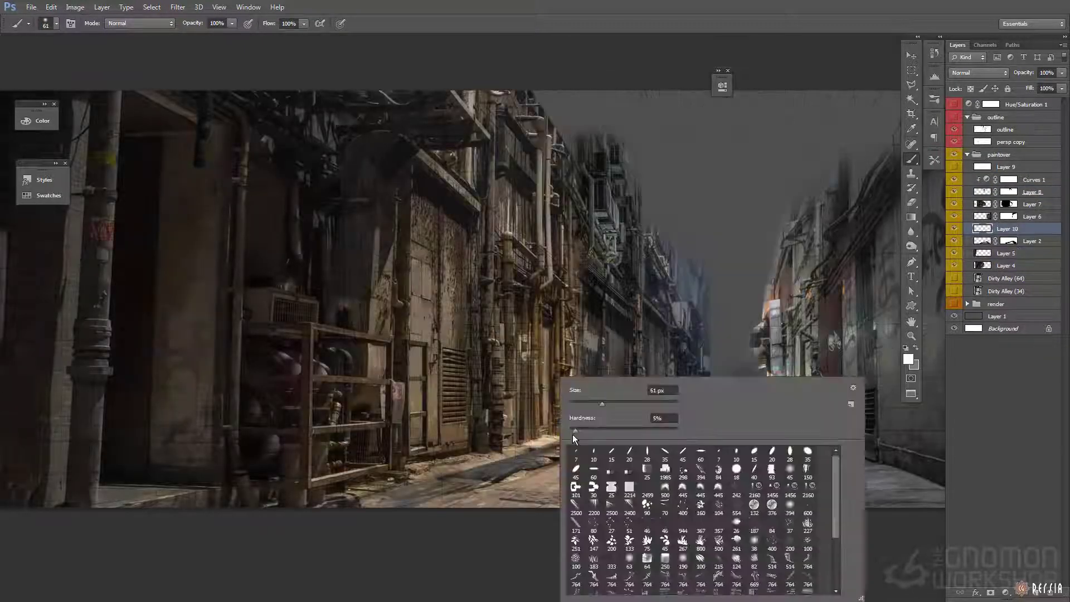
pyautogui.moveTo(508, 468); pyautogui.dragTo(485, 480)
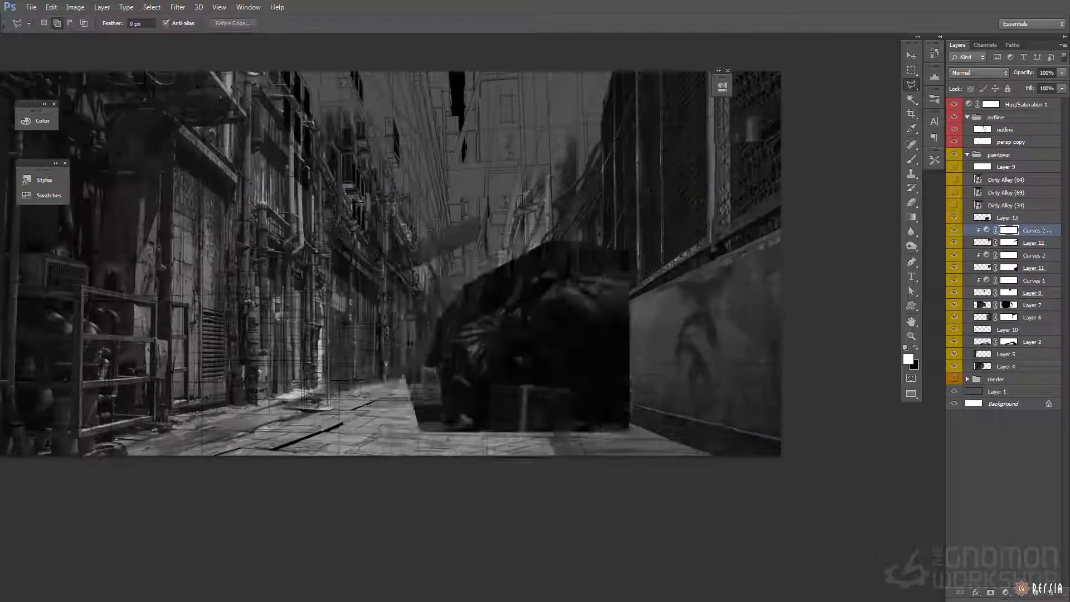
# Add a Curves adjustment clipped to Layer 13 and adjust its curve to match the trash bag photo to the scene.
pyautogui.click(1005, 592)
pyautogui.click(1018, 416)
pyautogui.hotkey('ctrl', 'alt', 'g')
pyautogui.moveTo(577, 256); pyautogui.dragTo(577, 247)
# Add a layer mask to Layer 13 and blend the trash bags with the brush while the outline group is hidden.
pyautogui.hotkey('alt', '[')
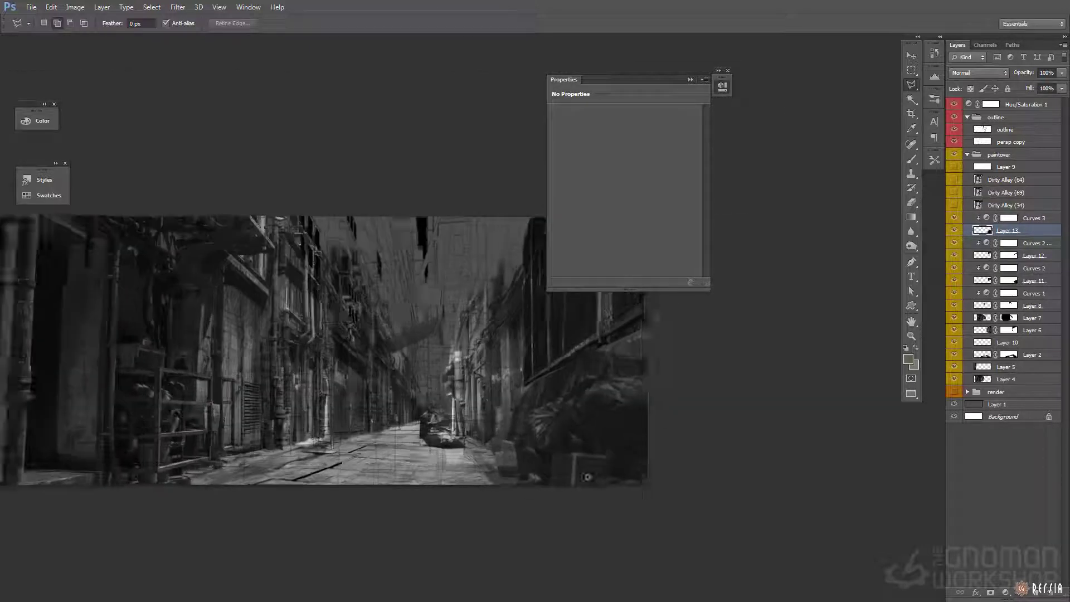
pyautogui.click(992, 592)
pyautogui.press('b')
pyautogui.click(955, 117)
pyautogui.press('c')
pyautogui.press('b')
pyautogui.click(1007, 232)
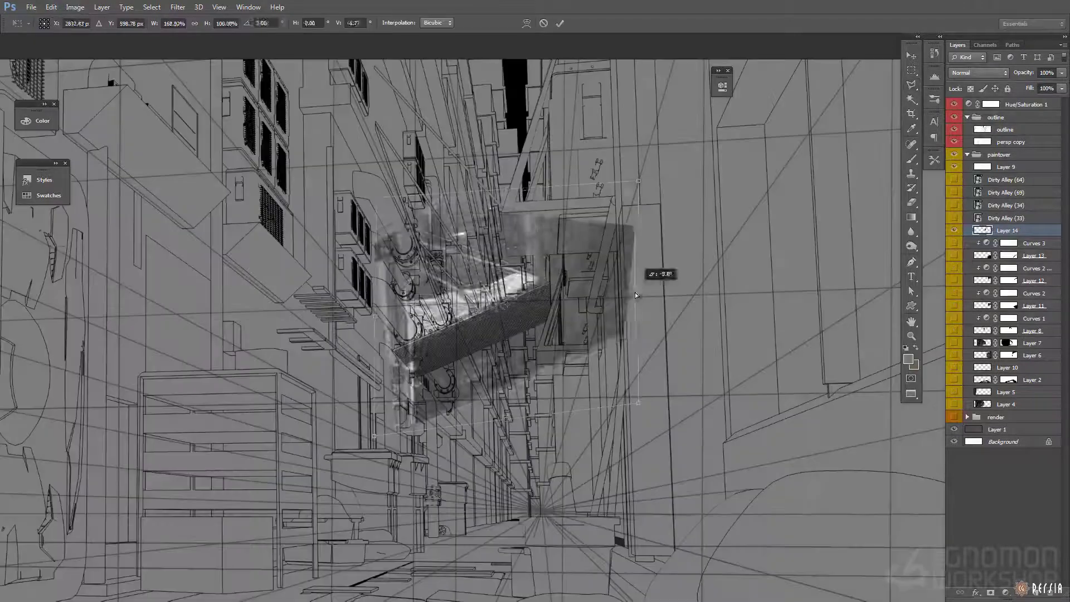
# Skew the awning photo on Layer 14 to follow the sloping bridge outline and show the other photo layers again.
pyautogui.moveTo(636, 295)
pyautogui.mouseDown()
pyautogui.moveTo(611, 260)
pyautogui.moveTo(633, 296)
pyautogui.mouseUp()
pyautogui.press('Return')
pyautogui.press('l')
pyautogui.click(955, 131)
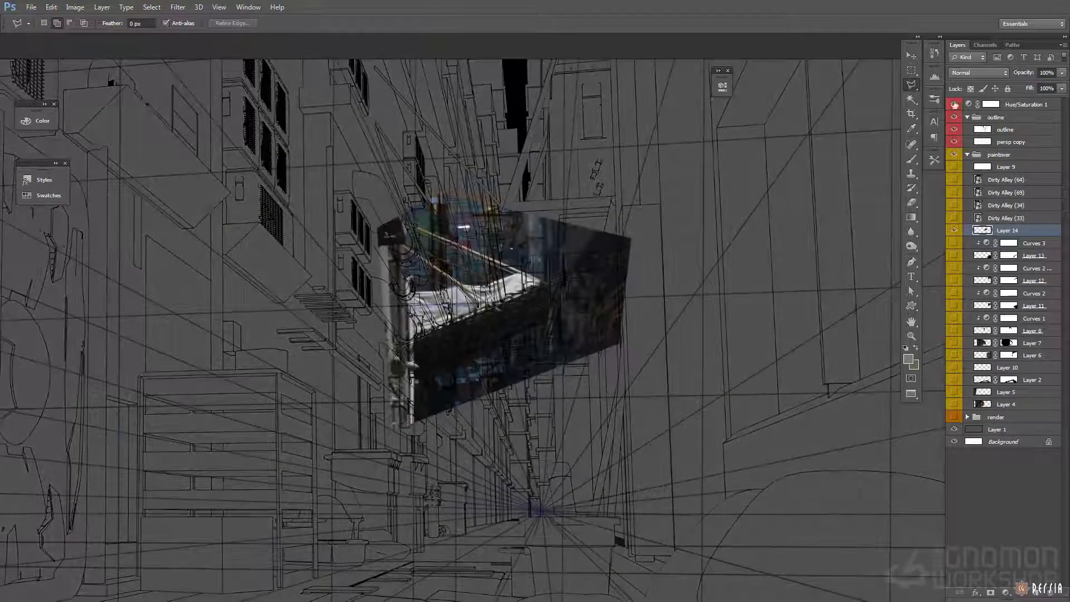
pyautogui.click(955, 255)
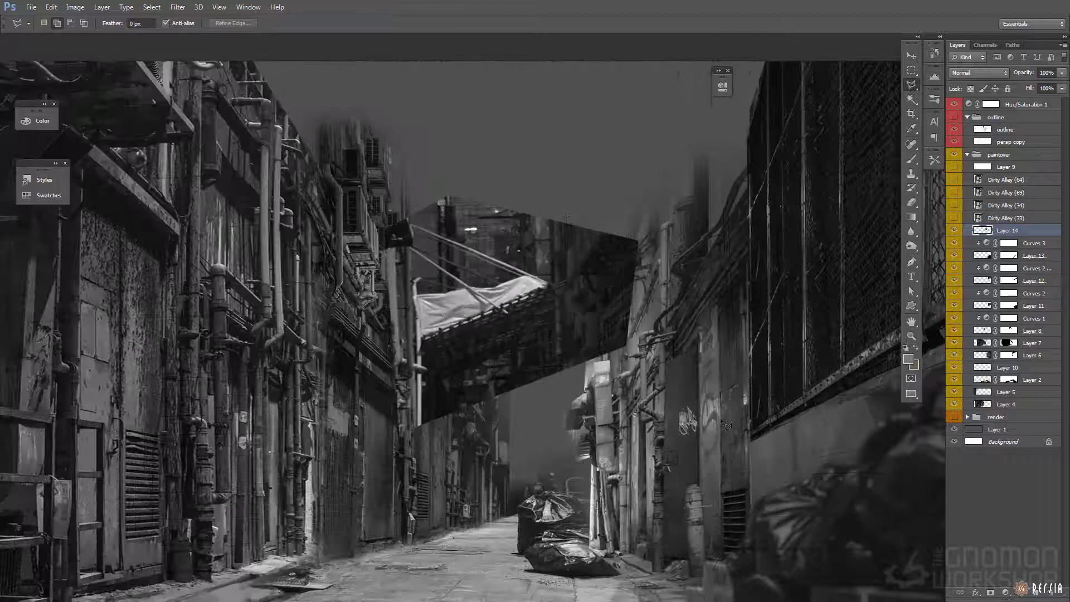
# Add a layer mask to Layer 14 and paint away the background above and below the awning.
pyautogui.click(955, 117)
pyautogui.click(991, 592)
pyautogui.press('b')
pyautogui.moveTo(612, 350)
pyautogui.mouseDown()
pyautogui.moveTo(588, 365)
pyautogui.moveTo(416, 390)
pyautogui.mouseUp()
pyautogui.moveTo(455, 217)
pyautogui.mouseDown()
pyautogui.moveTo(621, 287)
pyautogui.moveTo(560, 253)
pyautogui.mouseUp()
pyautogui.keyDown('alt'); pyautogui.scroll(2, 621, 286); pyautogui.keyUp('alt')
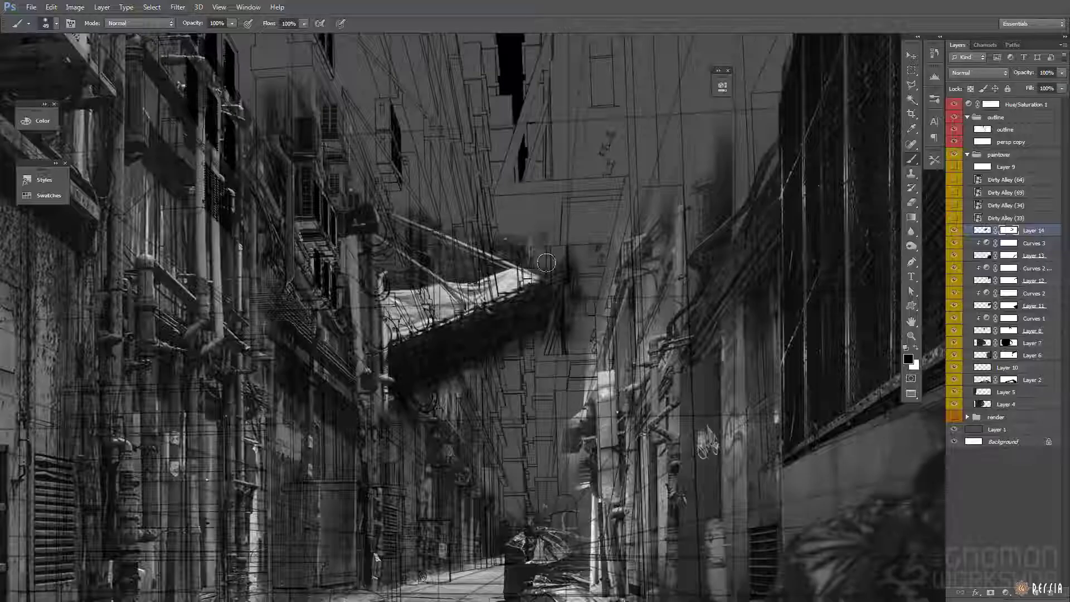
pyautogui.moveTo(560, 253); pyautogui.dragTo(435, 213)
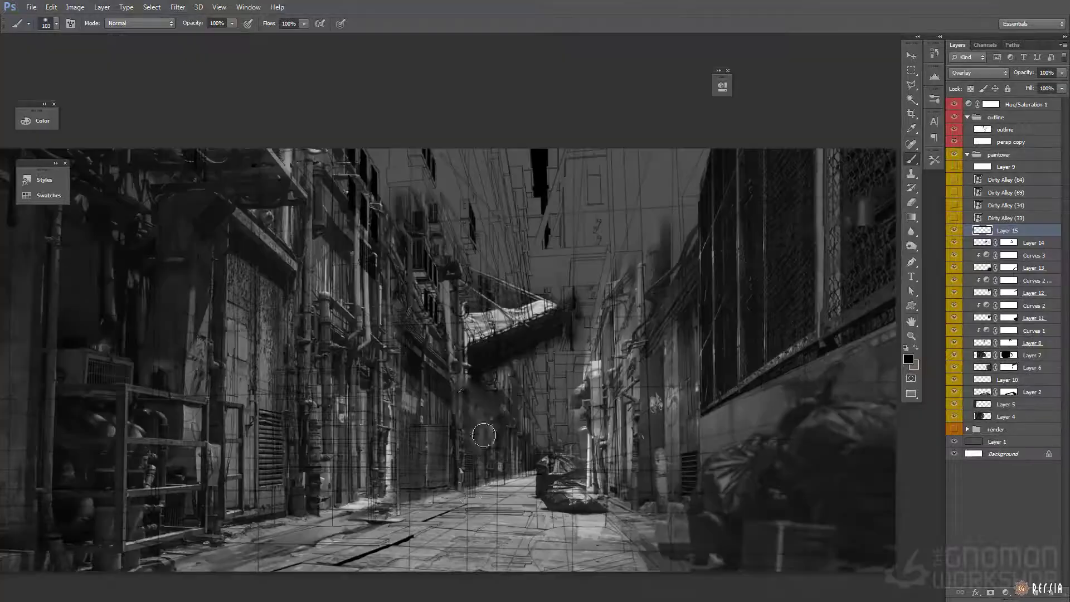
# Darken the far left wall beneath the awning with Overlay brushwork on Layer 15, with the outline group hidden.
pyautogui.keyDown('alt'); pyautogui.scroll(-2, 526, 460); pyautogui.keyUp('alt')
pyautogui.click(956, 117)
pyautogui.press('[')
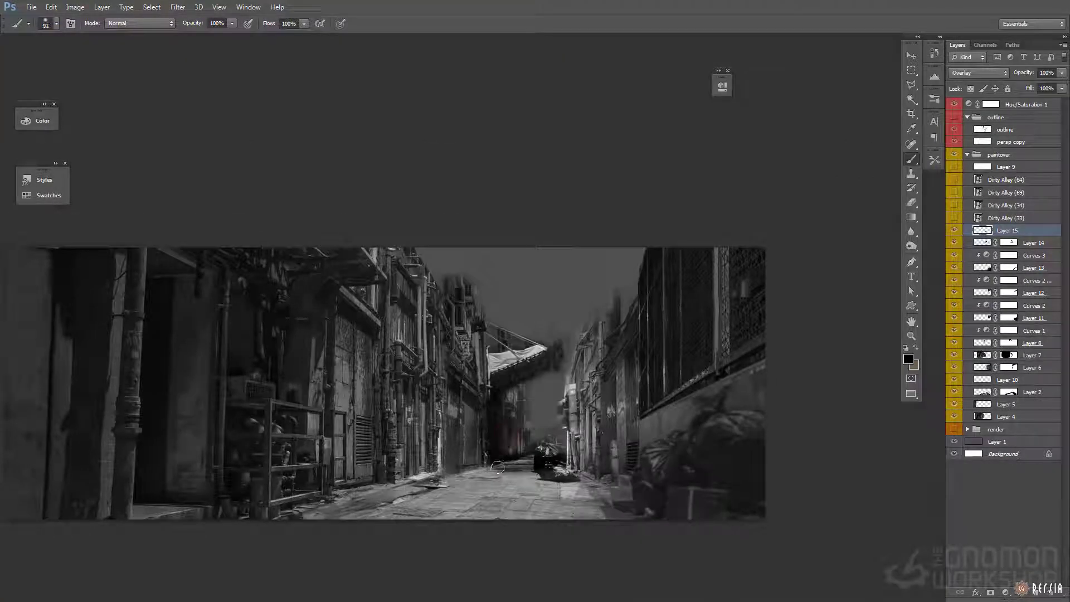
# Copy a lassoed ground area from Layer 2 to its own layer and clip a Curves adjustment to it.
pyautogui.press('l')
pyautogui.click(1032, 392)
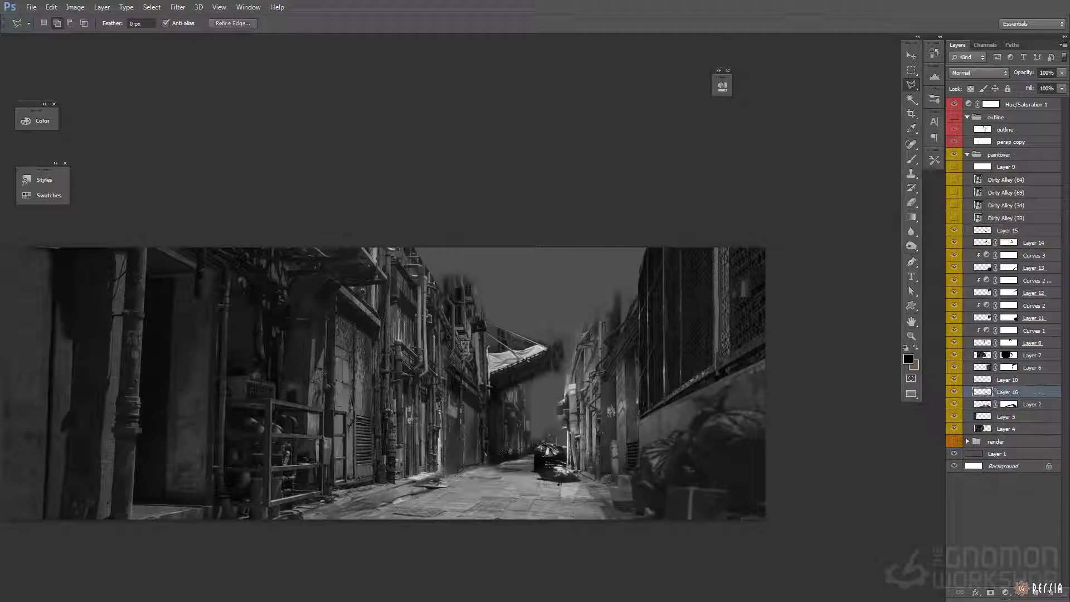
pyautogui.click(1006, 592)
pyautogui.click(1007, 411)
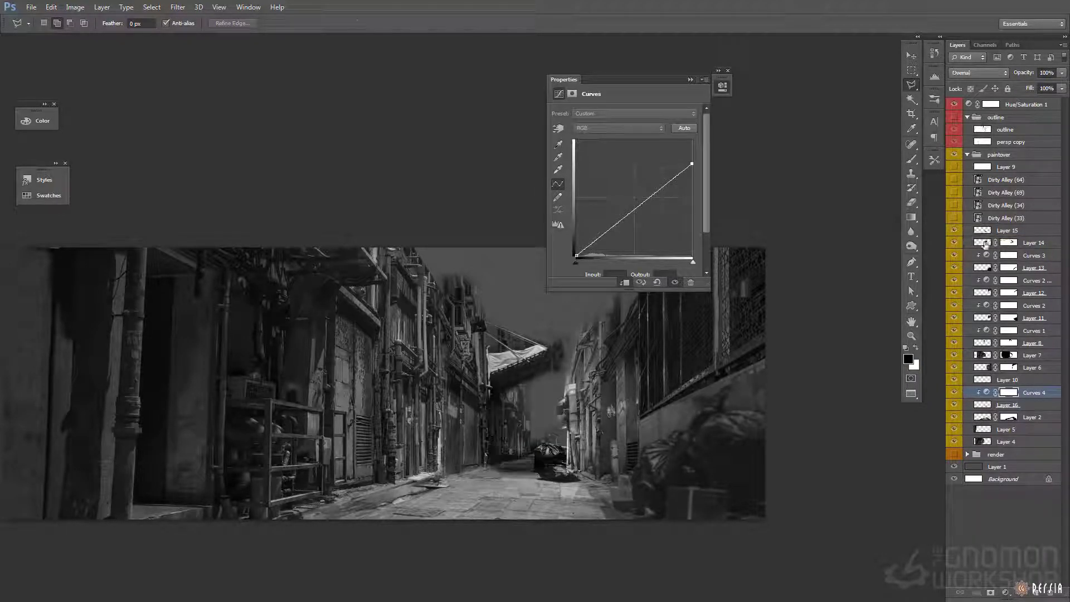
# Erase part of Layer 15's dark Overlay shading from the ground at the alley's far end.
pyautogui.click(982, 234)
pyautogui.press('e')
pyautogui.rightClick(524, 452)
pyautogui.doubleClick(545, 454)
pyautogui.moveTo(505, 464); pyautogui.dragTo(540, 457)
# Darken Layer 16 by lowering the white point of Curves 4, and ready its mask for brushing.
pyautogui.click(984, 394)
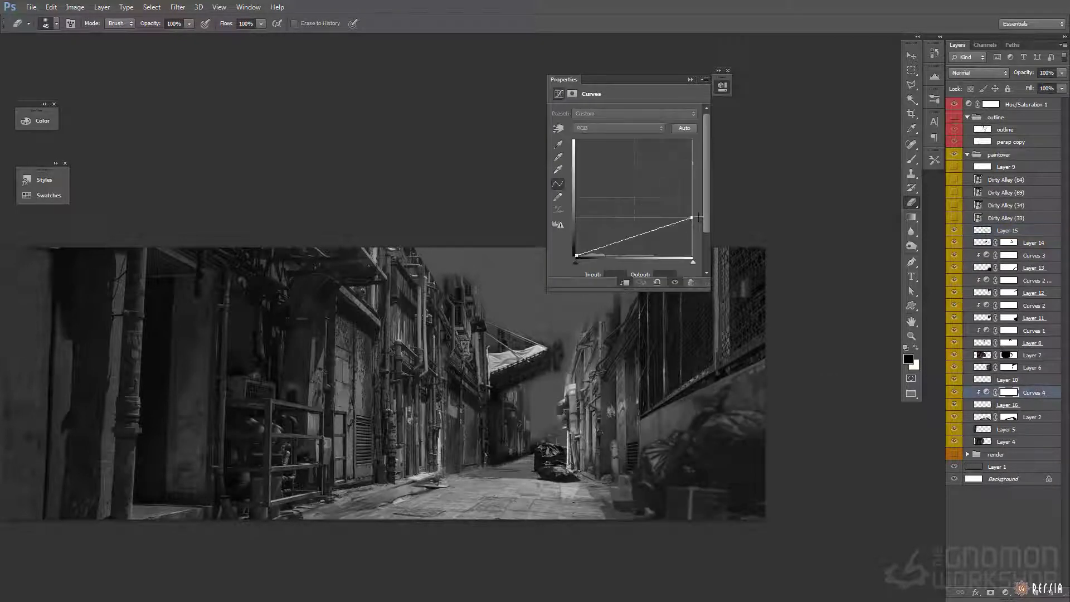
pyautogui.click(1010, 396)
pyautogui.press('b')
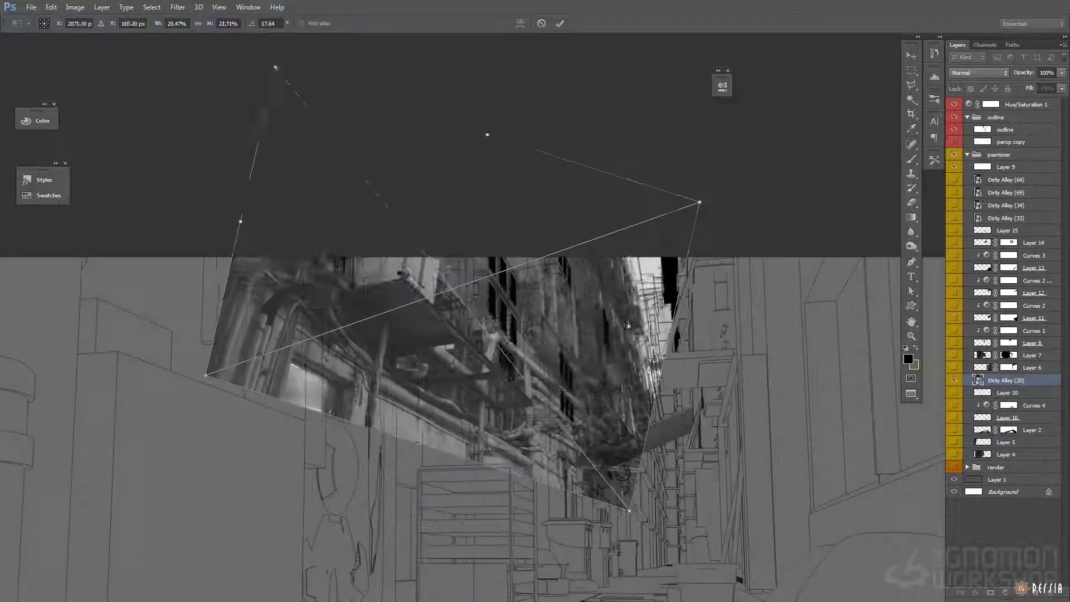
# Rotate, scale and distort the Dirty Alley (20) photo so its balconies follow the upper left wall's perspective.
pyautogui.moveTo(641, 490); pyautogui.dragTo(627, 513)
pyautogui.moveTo(574, 489); pyautogui.dragTo(650, 521)
pyautogui.keyDown('ctrl'); pyautogui.moveTo(290, 401); pyautogui.dragTo(270, 399); pyautogui.keyUp('ctrl')
pyautogui.keyDown('ctrl'); pyautogui.moveTo(360, 90); pyautogui.dragTo(413, 145); pyautogui.keyUp('ctrl')
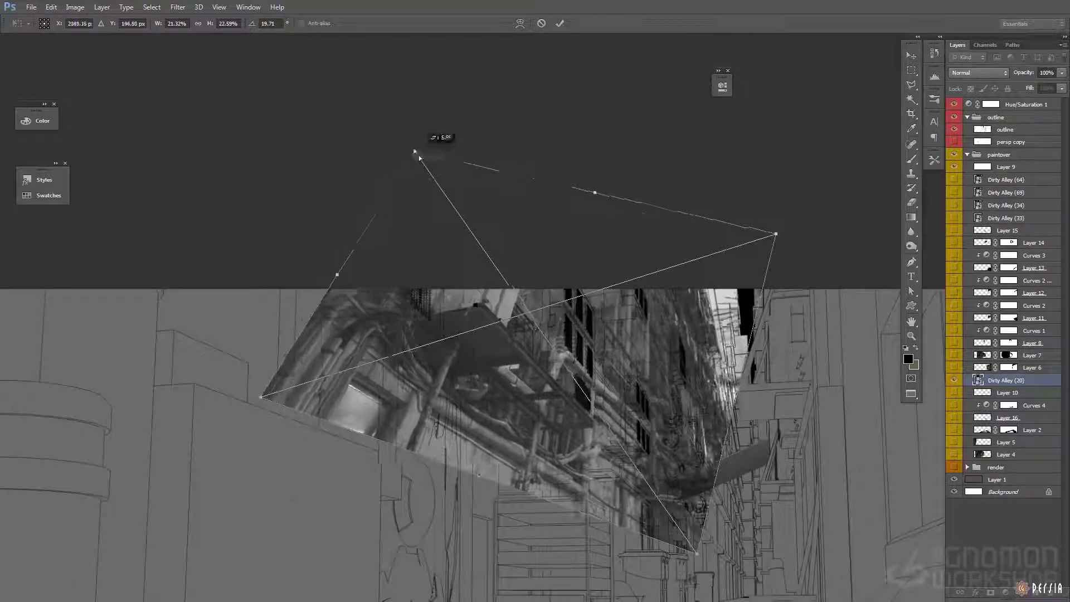
pyautogui.moveTo(697, 552); pyautogui.dragTo(757, 407)
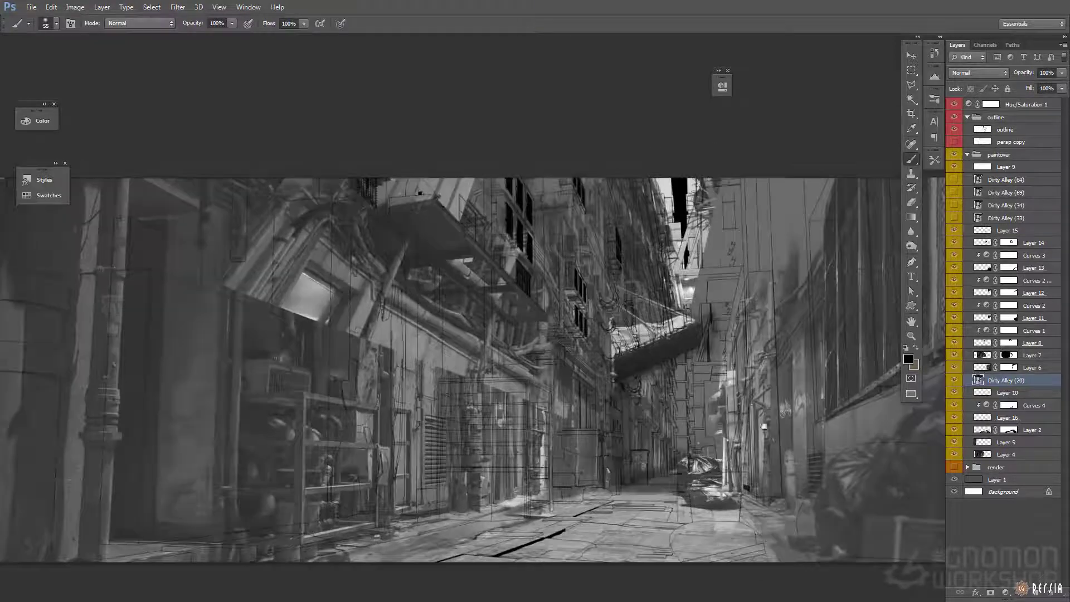
# Blend the balcony photo on Layer 17 into the upper left wall by painting its layer mask.
pyautogui.keyDown('alt'); pyautogui.moveTo(539, 396); pyautogui.dragTo(557, 407, button='right'); pyautogui.keyUp('alt')
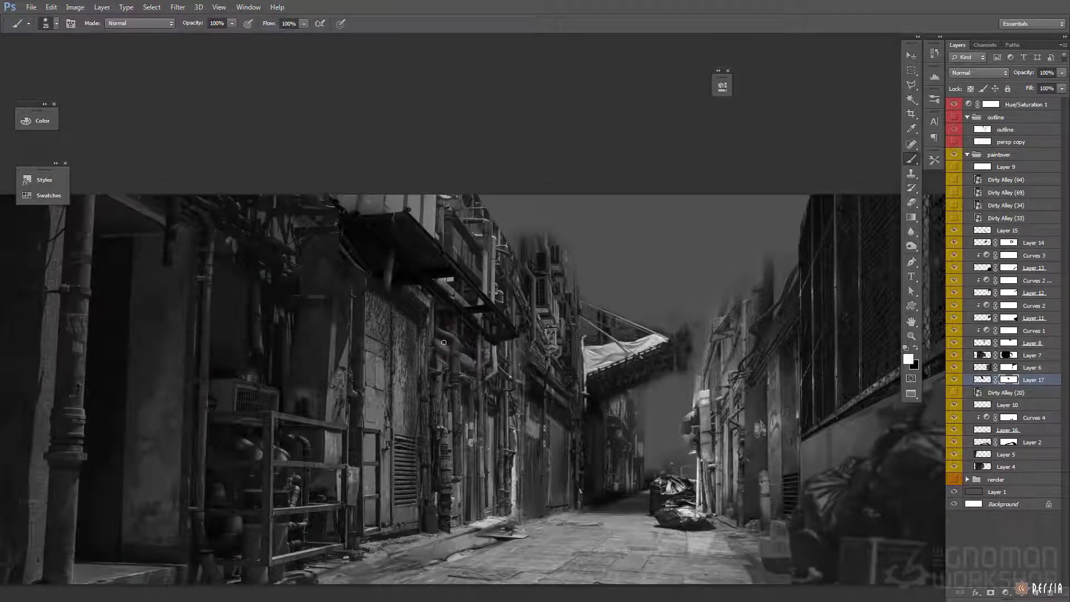
pyautogui.press('x')
pyautogui.moveTo(369, 278); pyautogui.dragTo(428, 326)
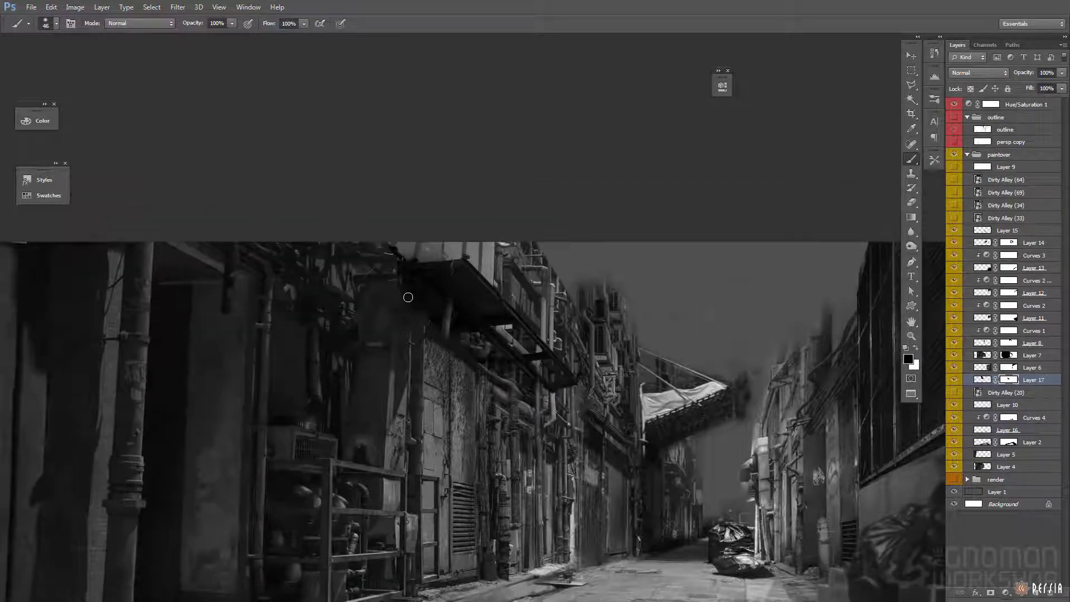
# Clip a new Curves adjustment to Layer 17 and adjust its tones to match the surrounding wall.
pyautogui.keyDown('alt'); pyautogui.scroll(-3, 514, 315); pyautogui.keyUp('alt')
pyautogui.moveTo(628, 462); pyautogui.dragTo(618, 467)
pyautogui.click(1006, 592)
pyautogui.click(1020, 417)
pyautogui.hotkey('ctrl', 'alt', 'g')
pyautogui.moveTo(577, 255); pyautogui.dragTo(574, 251)
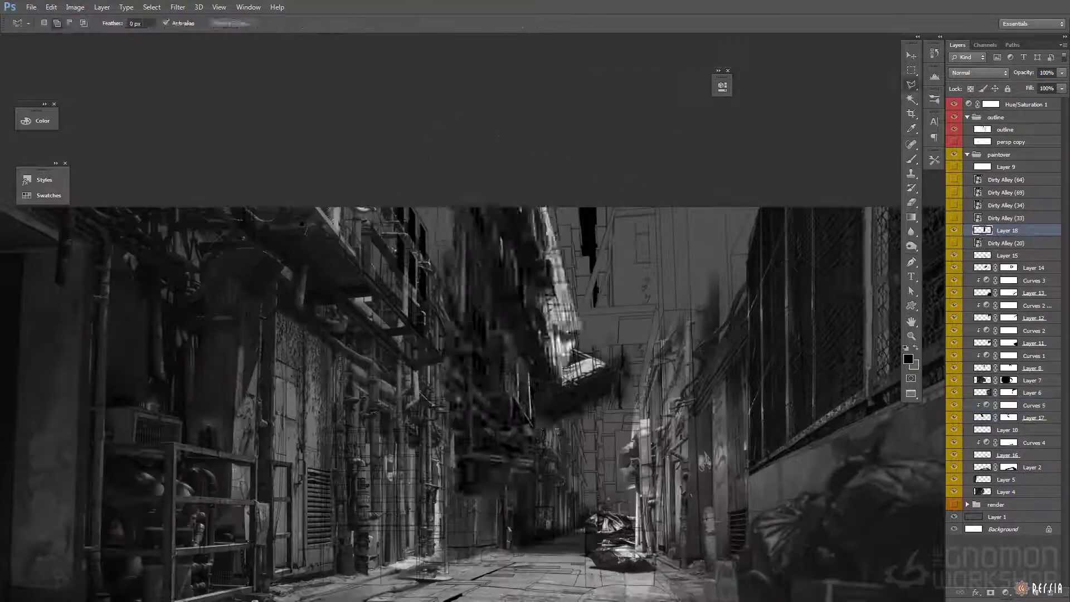
# Scale the building fragment on Layer 18 to about 59%, place it above the awning, and move the layer below Layer 8.
pyautogui.hotkey('ctrl', 't')
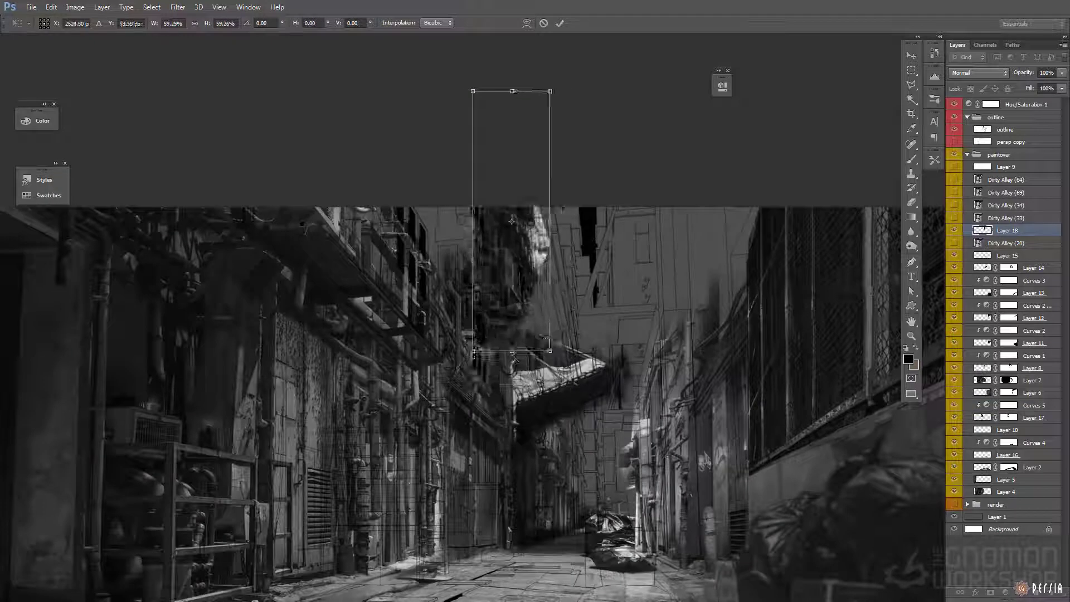
pyautogui.moveTo(519, 389)
pyautogui.mouseDown()
pyautogui.moveTo(509, 317)
pyautogui.moveTo(513, 377)
pyautogui.mouseUp()
pyautogui.press('Return')
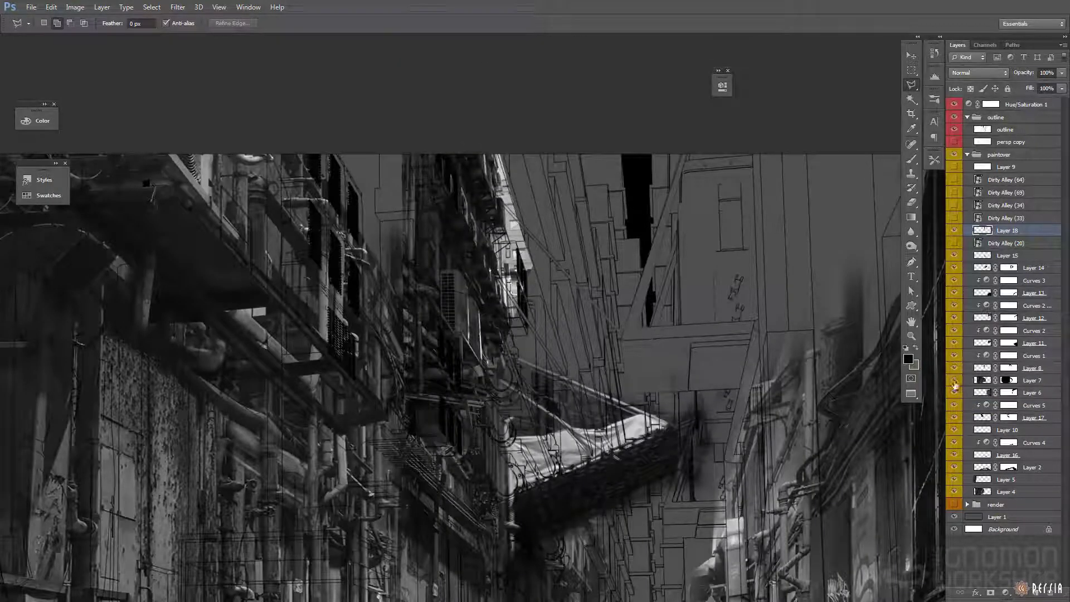
pyautogui.moveTo(998, 231); pyautogui.dragTo(991, 372)
# Distort the building photo on Layer 18 to line up with the outlined left facade above the awning.
pyautogui.moveTo(748, 404)
pyautogui.keyDown('ctrl'); pyautogui.mouseDown()
pyautogui.moveTo(788, 410)
pyautogui.moveTo(763, 395)
pyautogui.mouseUp(); pyautogui.keyUp('ctrl')
pyautogui.hotkey('ctrl', 't')
pyautogui.keyDown('ctrl'); pyautogui.moveTo(550, 218); pyautogui.dragTo(553, 223); pyautogui.keyUp('ctrl')
pyautogui.press('Return')
# Add a layer mask to Layer 18 and set up a resized brush for blending it, with the outline group hidden.
pyautogui.keyDown('alt'); pyautogui.scroll(-5, 782, 331); pyautogui.keyUp('alt')
pyautogui.click(954, 117)
pyautogui.click(991, 592)
pyautogui.press('b')
pyautogui.keyDown('alt'); pyautogui.moveTo(677, 303); pyautogui.dragTo(664, 310, button='right'); pyautogui.keyUp('alt')
pyautogui.keyDown('alt'); pyautogui.scroll(5, 664, 310); pyautogui.keyUp('alt')
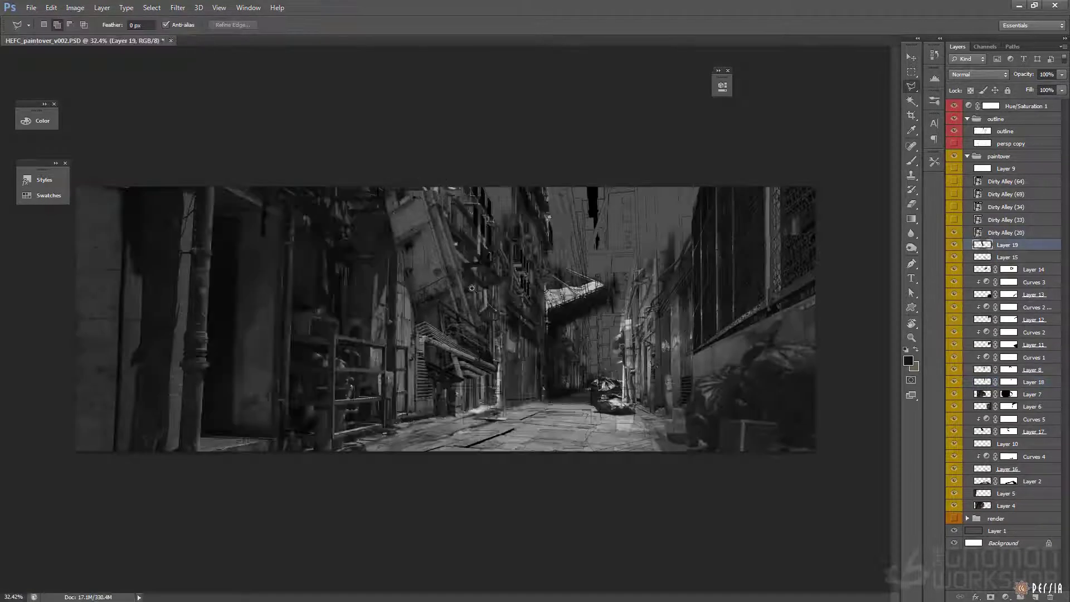
# Scale the wall piece on Layer 19 to about 71%, rotate it about 3.9°, and fit it beside the upper left balconies.
pyautogui.keyDown('alt'); pyautogui.scroll(3, 423, 334); pyautogui.keyUp('alt')
pyautogui.keyDown('ctrl'); pyautogui.moveTo(385, 475); pyautogui.dragTo(491, 425); pyautogui.keyUp('ctrl')
pyautogui.hotkey('ctrl', 't')
pyautogui.keyDown('shift'); pyautogui.moveTo(534, 555); pyautogui.dragTo(484, 435); pyautogui.keyUp('shift')
pyautogui.press('Return')
pyautogui.keyDown('alt'); pyautogui.scroll(1, 522, 377); pyautogui.keyUp('alt')
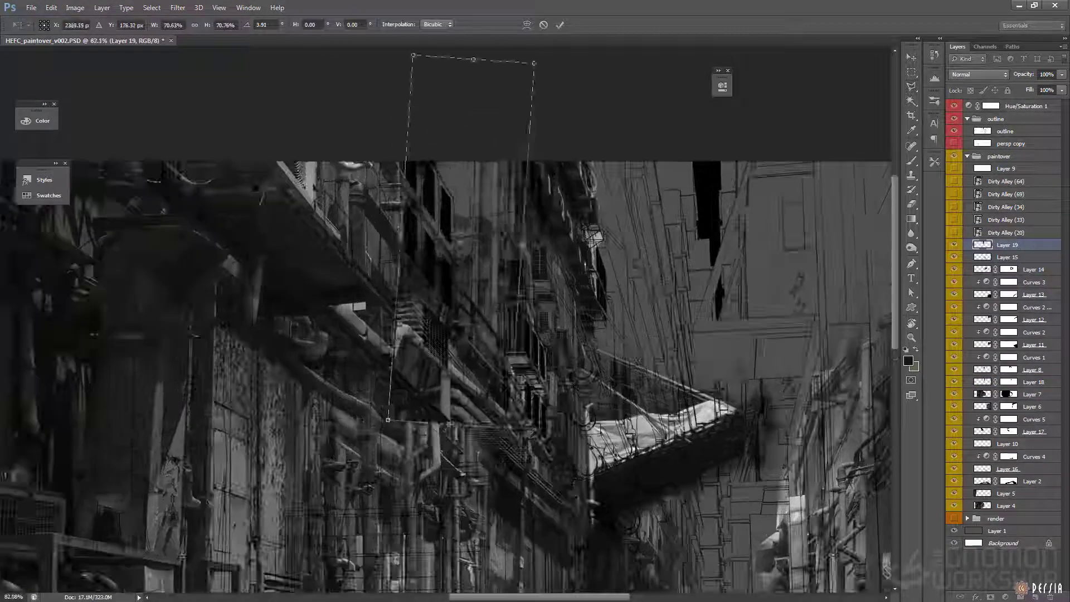
pyautogui.click(955, 120)
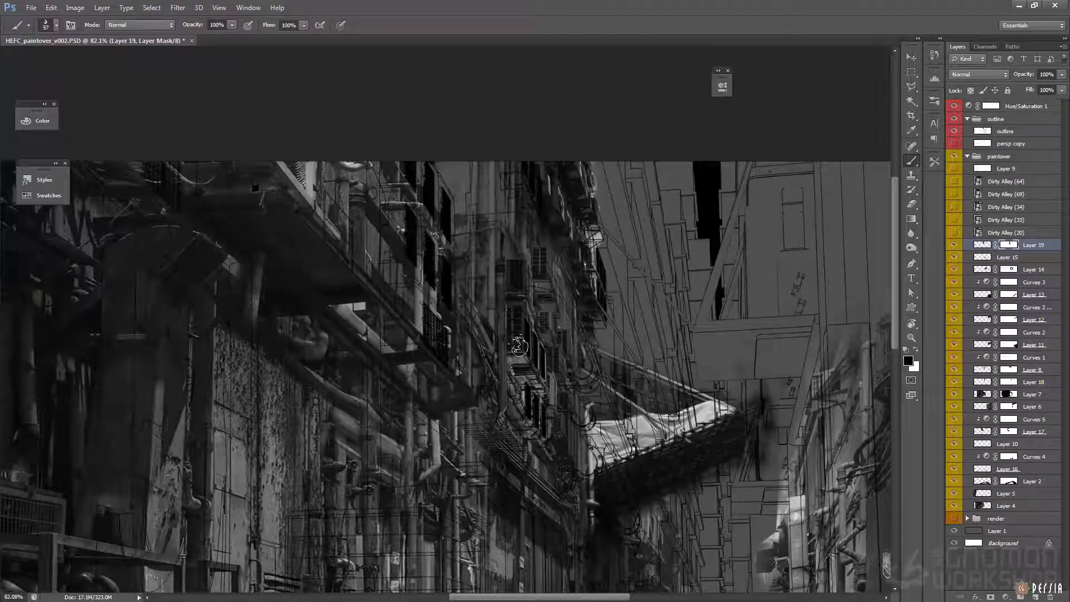
# Try a new layer above Layer 15 filled with the dark foreground colour and compare it shown and hidden.
pyautogui.click(1008, 257)
pyautogui.hotkey('ctrl', 'shift', 'alt', 'n')
pyautogui.hotkey('alt', 'BackSpace')
pyautogui.click(954, 257)
pyautogui.click(954, 257)
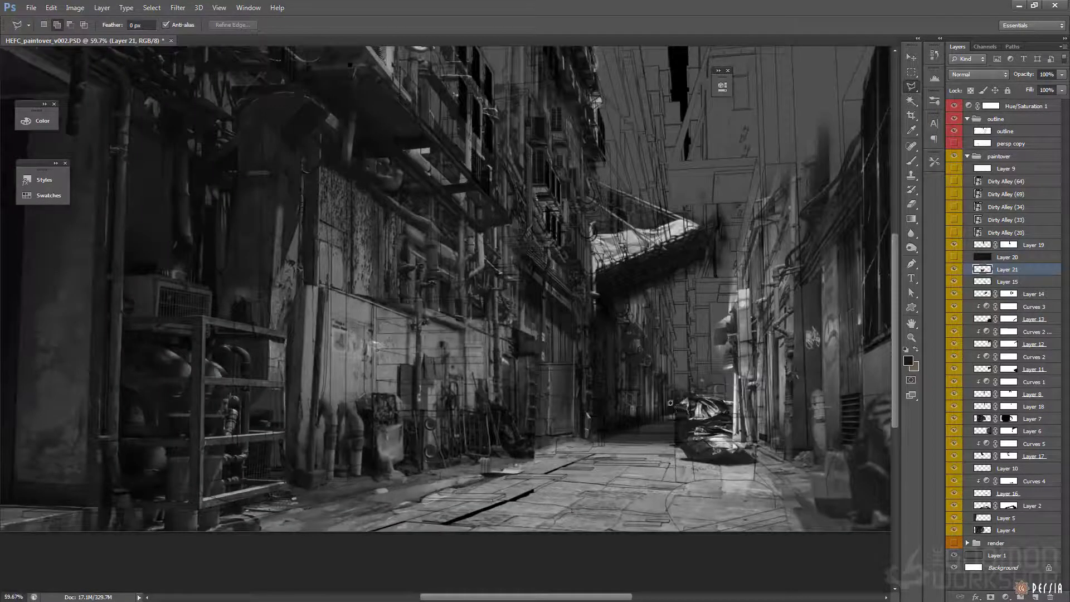
# Place the lower wall photo on Layer 21 behind the metal rack and distort it to the left wall's perspective.
pyautogui.keyDown('ctrl'); pyautogui.moveTo(670, 402); pyautogui.dragTo(677, 402); pyautogui.keyUp('ctrl')
pyautogui.moveTo(678, 403); pyautogui.dragTo(702, 384)
pyautogui.hotkey('ctrl', 't')
pyautogui.keyDown('ctrl'); pyautogui.moveTo(567, 317); pyautogui.dragTo(567, 313); pyautogui.keyUp('ctrl')
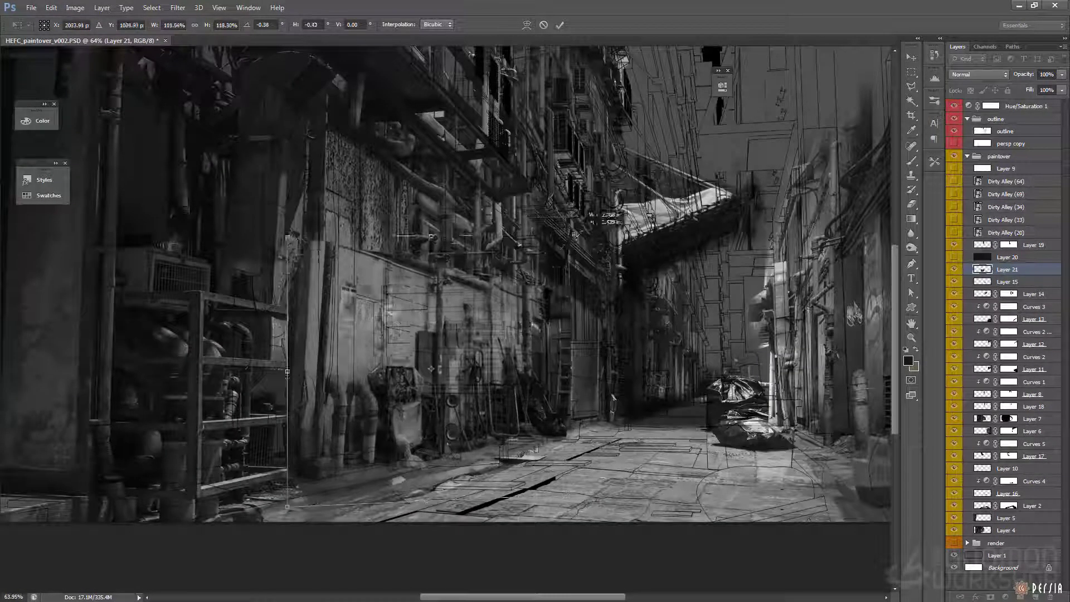
pyautogui.moveTo(617, 217); pyautogui.dragTo(659, 193)
pyautogui.keyDown('ctrl'); pyautogui.moveTo(659, 342); pyautogui.dragTo(569, 340); pyautogui.keyUp('ctrl')
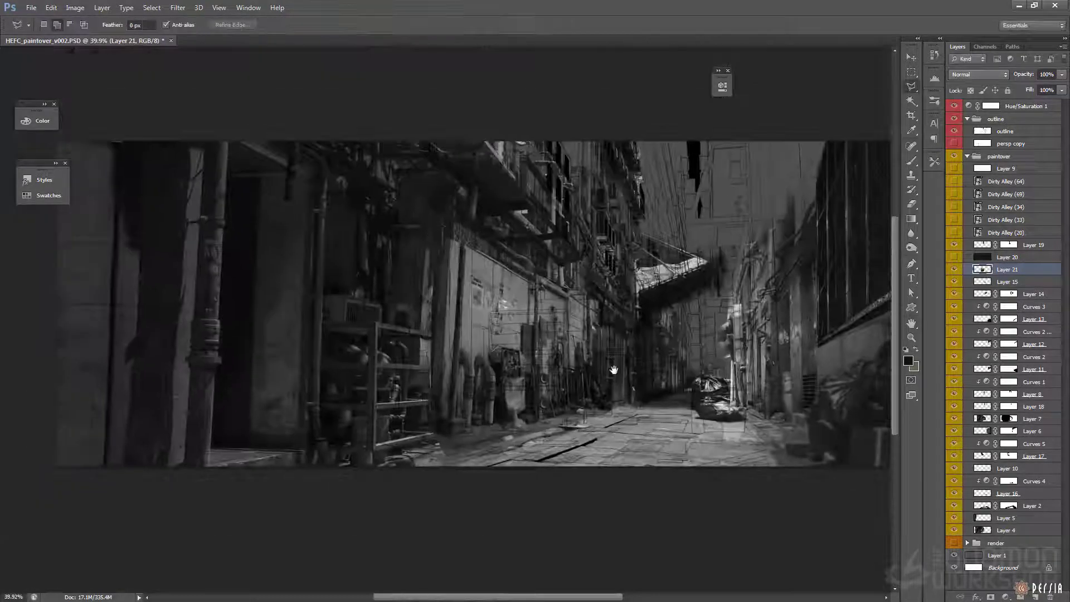
# Paint Layer 21's layer mask to blend the wall photo beneath the balcony and compare the layer shown and hidden.
pyautogui.press('b')
pyautogui.rightClick(531, 372)
pyautogui.press('Escape')
pyautogui.moveTo(425, 209); pyautogui.dragTo(497, 307)
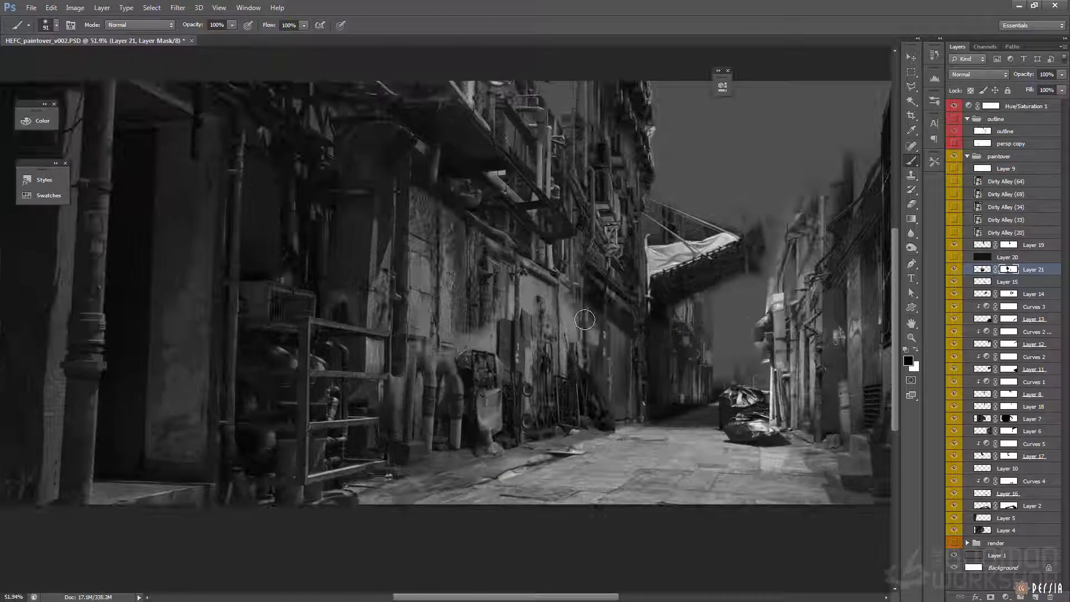
pyautogui.click(955, 270)
pyautogui.click(954, 270)
pyautogui.click(955, 270)
pyautogui.click(955, 270)
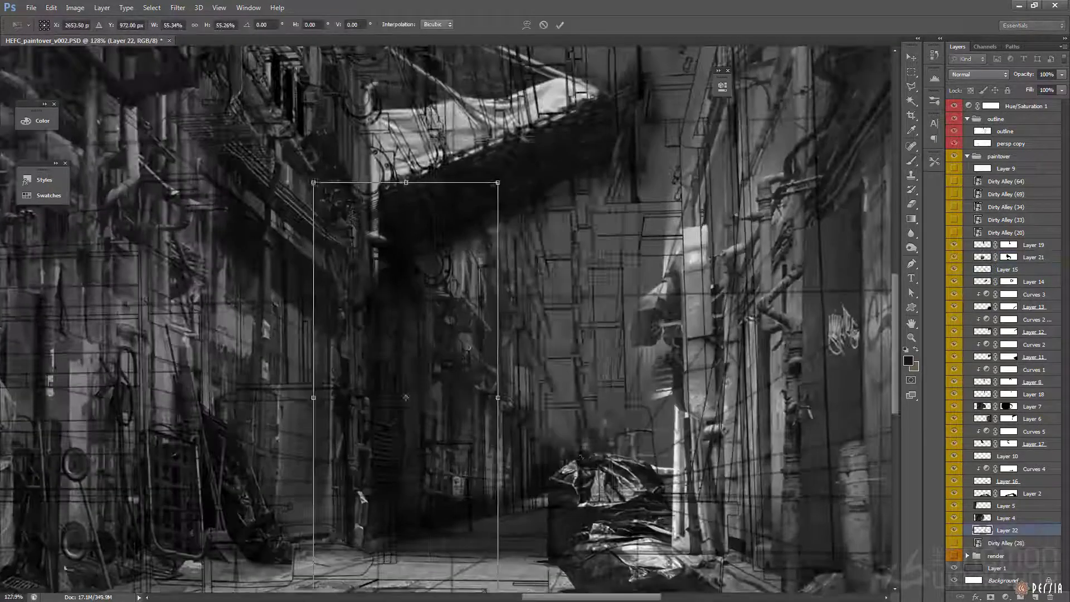
# Move the photo piece on Layer 22 to the alley's far end and scale it down to fit below the awning.
pyautogui.moveTo(469, 503); pyautogui.dragTo(581, 457)
pyautogui.keyDown('shift'); pyautogui.moveTo(610, 567); pyautogui.dragTo(535, 404); pyautogui.keyUp('shift')
pyautogui.moveTo(521, 288); pyautogui.dragTo(581, 393)
pyautogui.keyDown('shift'); pyautogui.moveTo(595, 242); pyautogui.dragTo(584, 281); pyautogui.keyUp('shift')
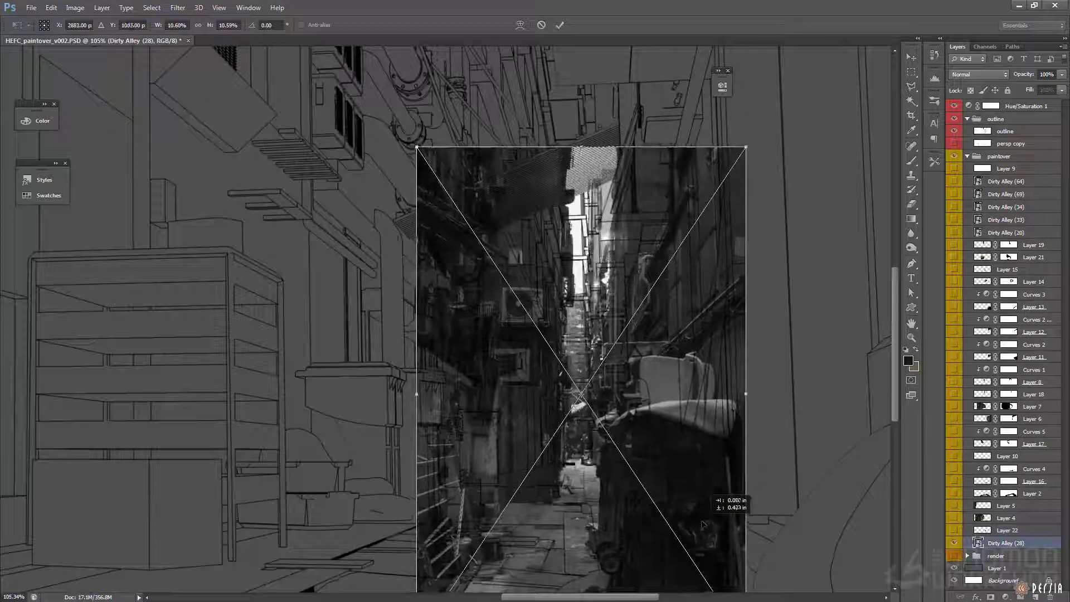
# Fit the Dirty Alley (28) photo to the distant end of the alley and apply the transform.
pyautogui.moveTo(751, 148); pyautogui.dragTo(739, 105)
pyautogui.press('Return')
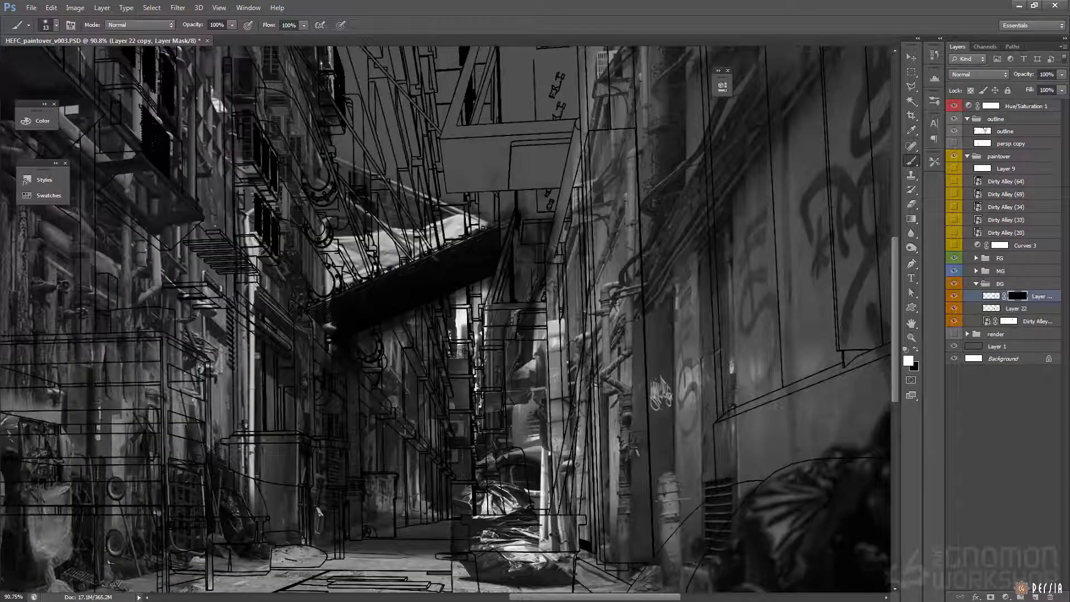
# Paint the Layer 22 copy's mask in the gap below the awning and sample a Clone Stamp source there.
pyautogui.rightClick(468, 335)
pyautogui.moveTo(457, 339)
pyautogui.mouseDown()
pyautogui.moveTo(455, 355)
pyautogui.moveTo(499, 342)
pyautogui.mouseUp()
pyautogui.press('s')
pyautogui.keyDown('alt'); pyautogui.moveTo(454, 309); pyautogui.dragTo(445, 308, button='right'); pyautogui.keyUp('alt')
pyautogui.keyDown('alt'); pyautogui.click(453, 302); pyautogui.keyUp('alt')
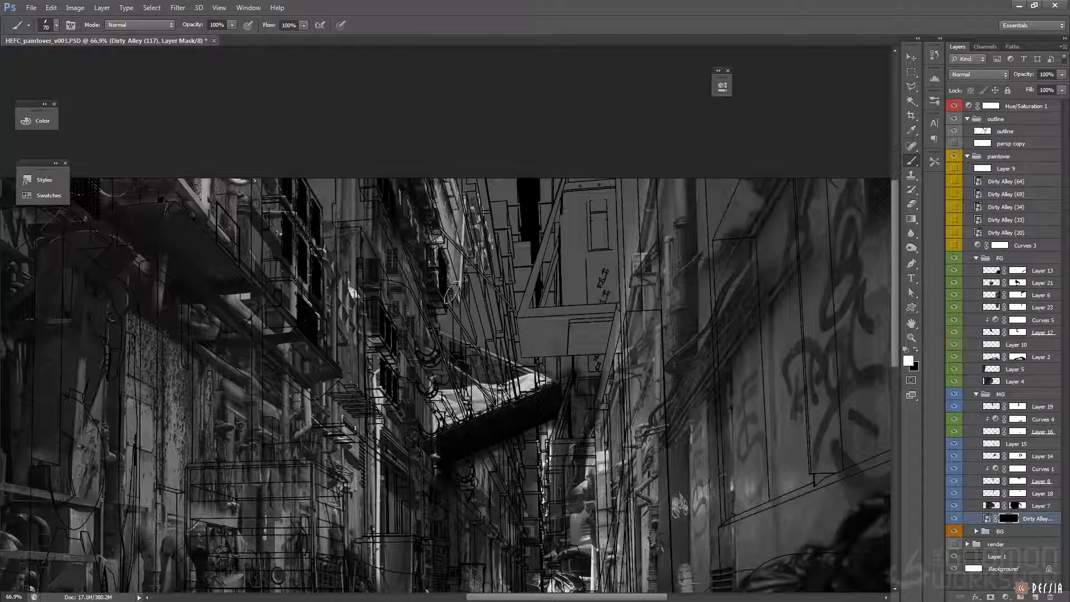
# Paint white on the Dirty Alley (117) layer's mask to reveal its facade and bright sky above the awning.
pyautogui.moveTo(509, 358)
pyautogui.mouseDown()
pyautogui.moveTo(524, 357)
pyautogui.moveTo(510, 323)
pyautogui.moveTo(522, 287)
pyautogui.moveTo(478, 174)
pyautogui.mouseUp()
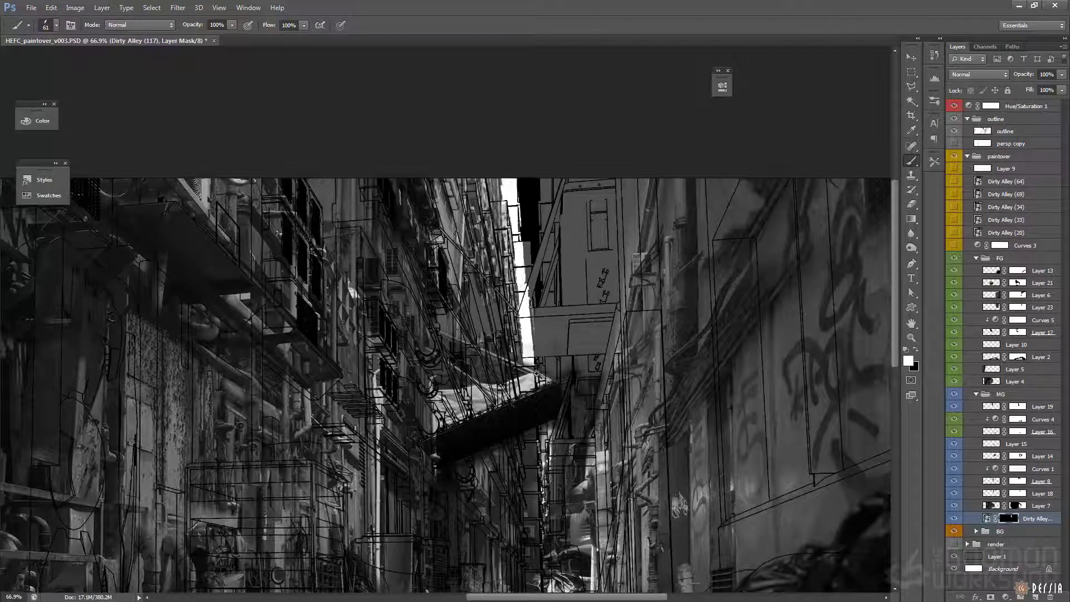
# Show the outline and scale and distort the Layer 24 photo piece to match the perspective lines beside the awning.
pyautogui.keyDown('ctrl'); pyautogui.moveTo(539, 373); pyautogui.dragTo(511, 359); pyautogui.keyUp('ctrl')
pyautogui.moveTo(511, 360); pyautogui.dragTo(513, 333)
pyautogui.click(955, 119)
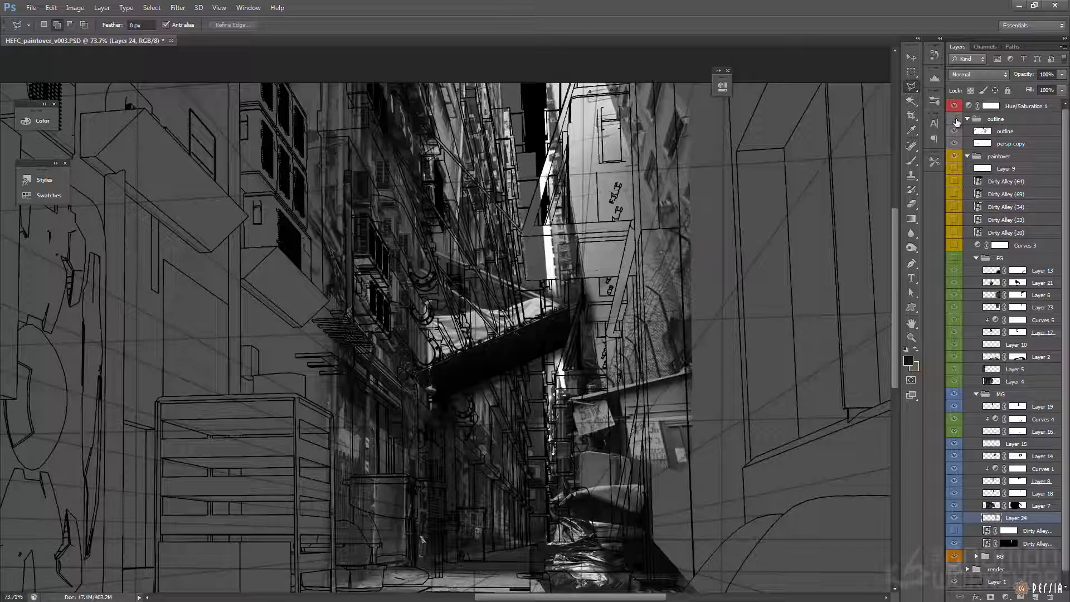
pyautogui.hotkey('ctrl', 't')
pyautogui.keyDown('ctrl'); pyautogui.moveTo(613, 470); pyautogui.dragTo(605, 473); pyautogui.keyUp('ctrl')
pyautogui.moveTo(666, 457); pyautogui.dragTo(664, 577)
pyautogui.keyDown('ctrl'); pyautogui.moveTo(614, 172); pyautogui.dragTo(611, 176); pyautogui.keyUp('ctrl')
pyautogui.moveTo(615, 600)
pyautogui.mouseDown()
pyautogui.moveTo(600, 475)
pyautogui.moveTo(538, 459)
pyautogui.mouseUp()
pyautogui.moveTo(601, 98); pyautogui.dragTo(607, 278)
pyautogui.keyDown('ctrl'); pyautogui.moveTo(601, 225); pyautogui.dragTo(603, 226); pyautogui.keyUp('ctrl')
pyautogui.press('Return')
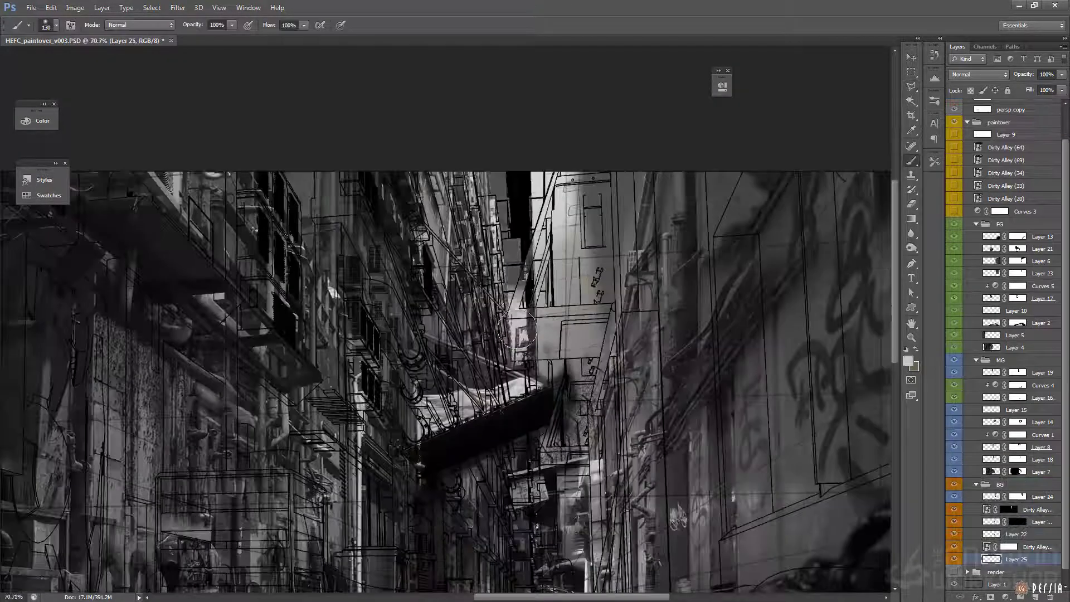
# Move the metal canopy on Layer 28 up the alley and scale it down, using the outline as a guide.
pyautogui.scroll(2, 958, 120)
pyautogui.click(954, 119)
pyautogui.keyDown('alt'); pyautogui.scroll(-4, 680, 335); pyautogui.keyUp('alt')
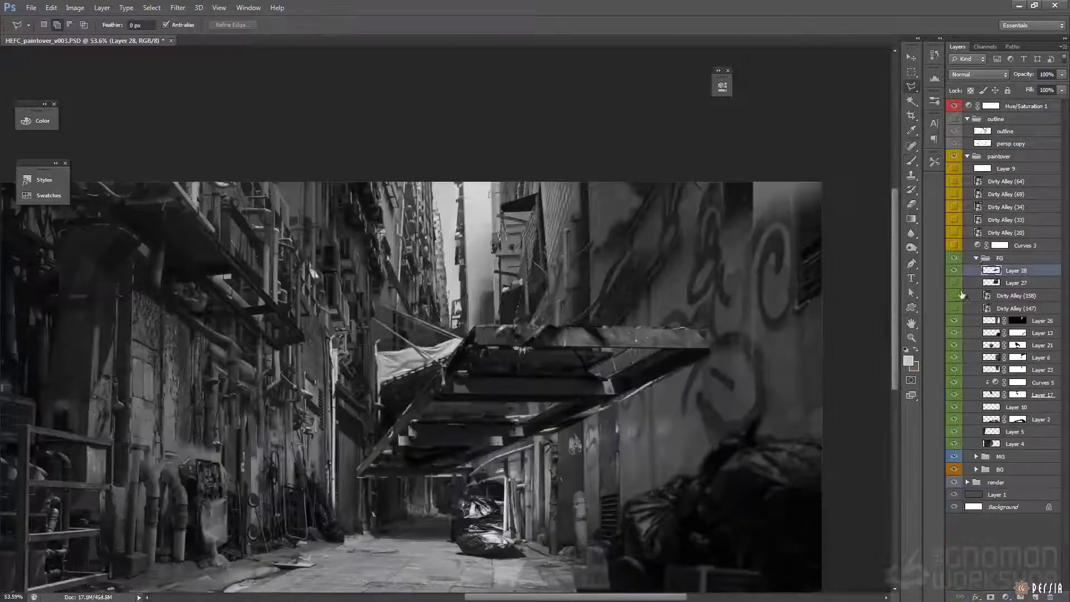
pyautogui.click(954, 118)
pyautogui.hotkey('ctrl', 't')
pyautogui.moveTo(558, 390); pyautogui.dragTo(646, 243)
pyautogui.moveTo(799, 177); pyautogui.dragTo(569, 251)
# Distort the corners of the Layer 28 canopy to match the outlined ledge and apply the transform.
pyautogui.keyDown('alt'); pyautogui.scroll(4, 544, 295); pyautogui.keyUp('alt')
pyautogui.keyDown('ctrl'); pyautogui.moveTo(597, 205); pyautogui.dragTo(590, 199); pyautogui.keyUp('ctrl')
pyautogui.keyDown('ctrl'); pyautogui.moveTo(593, 283); pyautogui.dragTo(515, 329); pyautogui.keyUp('ctrl')
pyautogui.keyDown('ctrl'); pyautogui.moveTo(342, 206); pyautogui.dragTo(310, 261); pyautogui.keyUp('ctrl')
pyautogui.keyDown('ctrl'); pyautogui.moveTo(527, 411); pyautogui.dragTo(912, 357); pyautogui.keyUp('ctrl')
pyautogui.keyDown('alt'); pyautogui.scroll(-2, 600, 394); pyautogui.keyUp('alt')
pyautogui.keyDown('ctrl'); pyautogui.moveTo(744, 357); pyautogui.dragTo(897, 362); pyautogui.keyUp('ctrl')
pyautogui.keyDown('alt'); pyautogui.scroll(-2, 688, 399); pyautogui.keyUp('alt')
pyautogui.press('Return')
# Duplicate the canopy piece and shift the copy sideways to extend the ledge.
pyautogui.keyDown('alt'); pyautogui.scroll(2, 393, 356); pyautogui.keyUp('alt')
pyautogui.hotkey('ctrl', 'j')
pyautogui.hotkey('ctrl', 't')
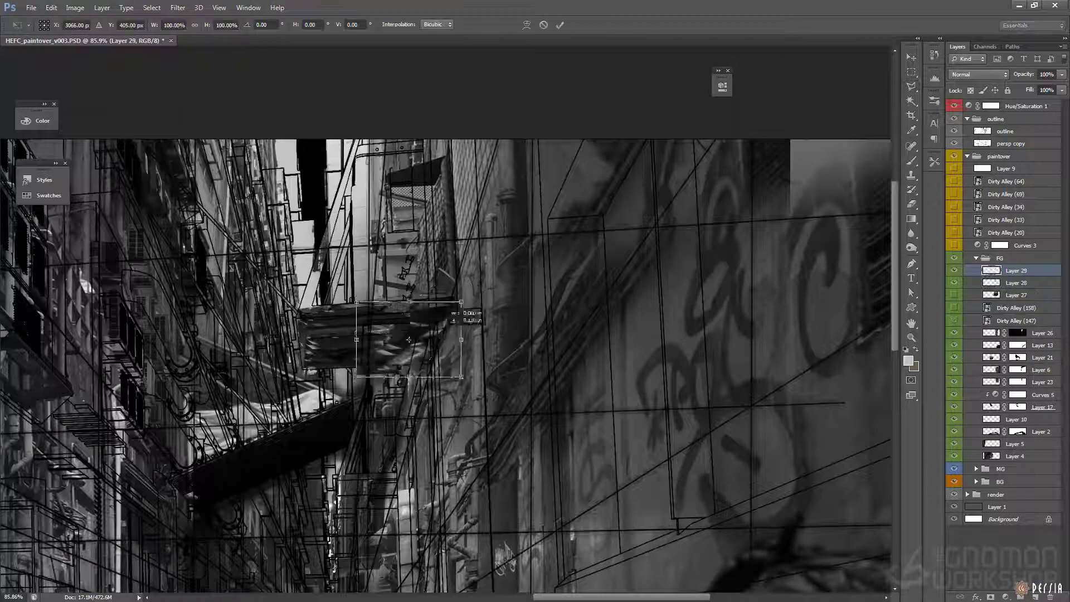
pyautogui.press('Return')
# Hide the outline, choose a brush preset and sample a colour at the ledge for touch-up painting.
pyautogui.click(955, 119)
pyautogui.keyDown('alt'); pyautogui.scroll(-4, 731, 258); pyautogui.keyUp('alt')
pyautogui.keyDown('alt'); pyautogui.scroll(2, 731, 258); pyautogui.keyUp('alt')
pyautogui.press('b')
pyautogui.rightClick(611, 283)
pyautogui.doubleClick(777, 385)
pyautogui.click(955, 106)
pyautogui.keyDown('alt'); pyautogui.click(571, 309); pyautogui.keyUp('alt')
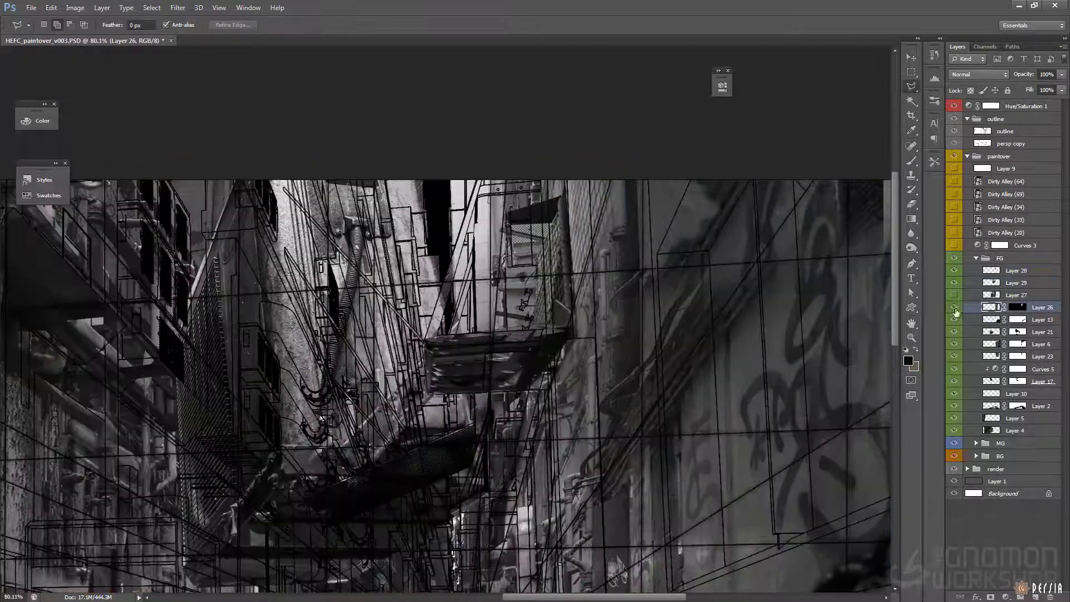
# Scale, rotate and distort the Layer 29 facade piece to sit on the ledge within the outline.
pyautogui.hotkey('ctrl', '[')
pyautogui.hotkey('ctrl', 't')
pyautogui.moveTo(526, 186); pyautogui.dragTo(534, 302)
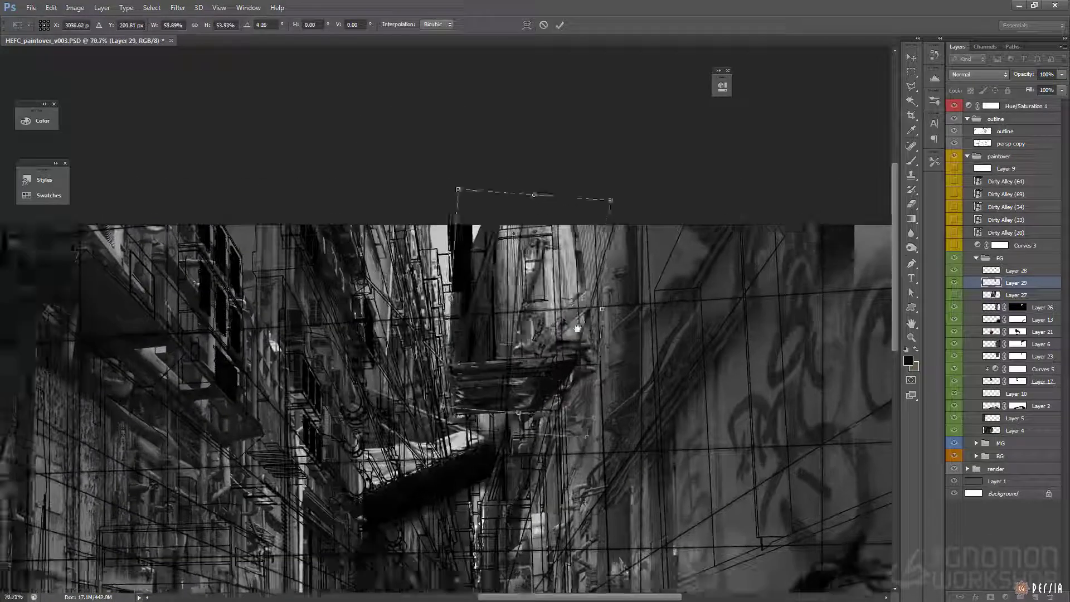
pyautogui.moveTo(575, 323); pyautogui.dragTo(568, 341)
pyautogui.moveTo(579, 278); pyautogui.dragTo(570, 296)
pyautogui.moveTo(597, 238)
pyautogui.keyDown('alt'); pyautogui.mouseDown()
pyautogui.moveTo(580, 260)
pyautogui.moveTo(587, 233)
pyautogui.mouseUp(); pyautogui.keyUp('alt')
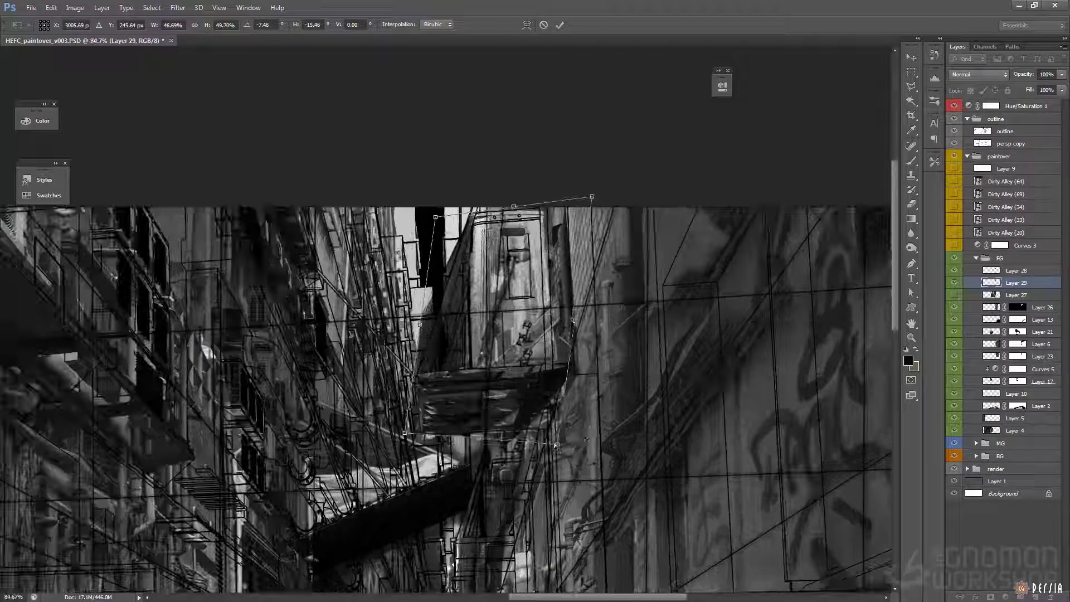
pyautogui.keyDown('ctrl'); pyautogui.moveTo(406, 433); pyautogui.dragTo(413, 429); pyautogui.keyUp('ctrl')
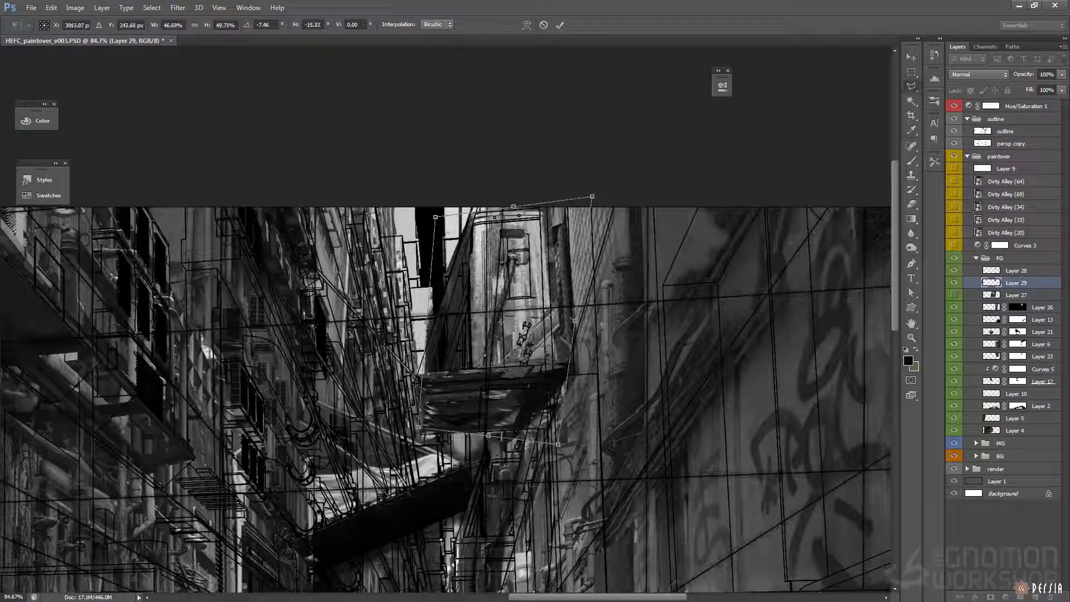
pyautogui.press('Return')
# Copy a strip of the facade to a new layer and distort it into a diagonal beam beside the facade.
pyautogui.press('l')
pyautogui.hotkey('ctrl', 'j')
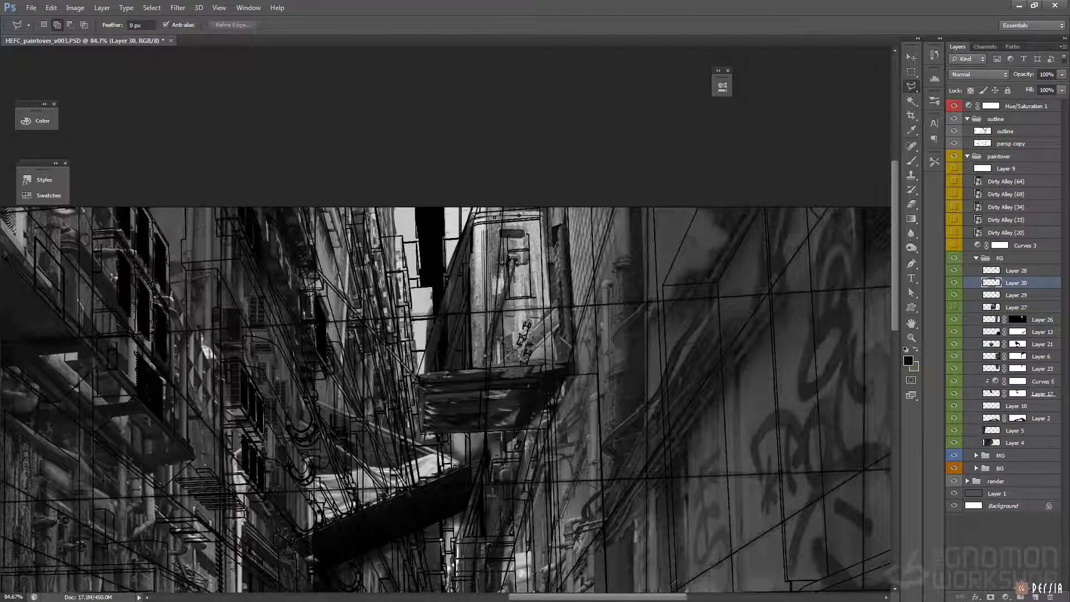
pyautogui.hotkey('ctrl', 't')
pyautogui.keyDown('ctrl'); pyautogui.moveTo(456, 334); pyautogui.dragTo(463, 442); pyautogui.keyUp('ctrl')
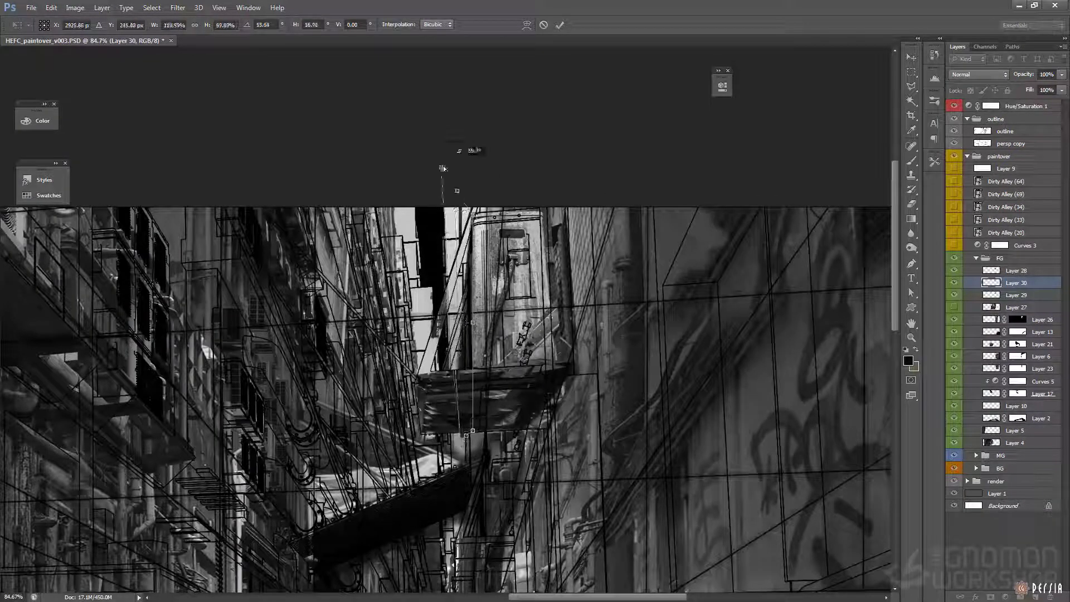
pyautogui.press('Return')
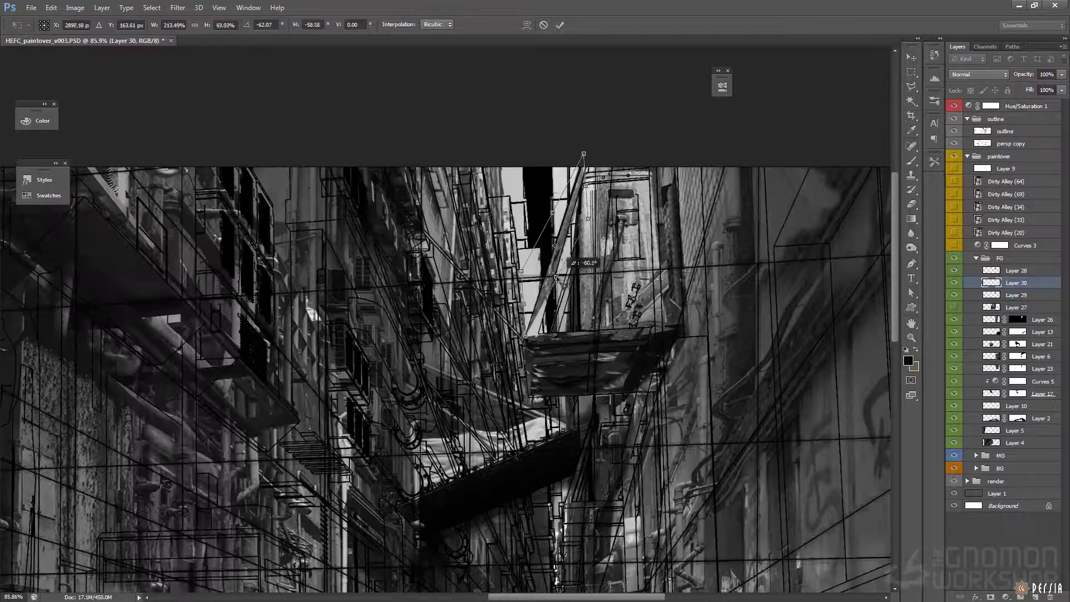
pyautogui.press('Return')
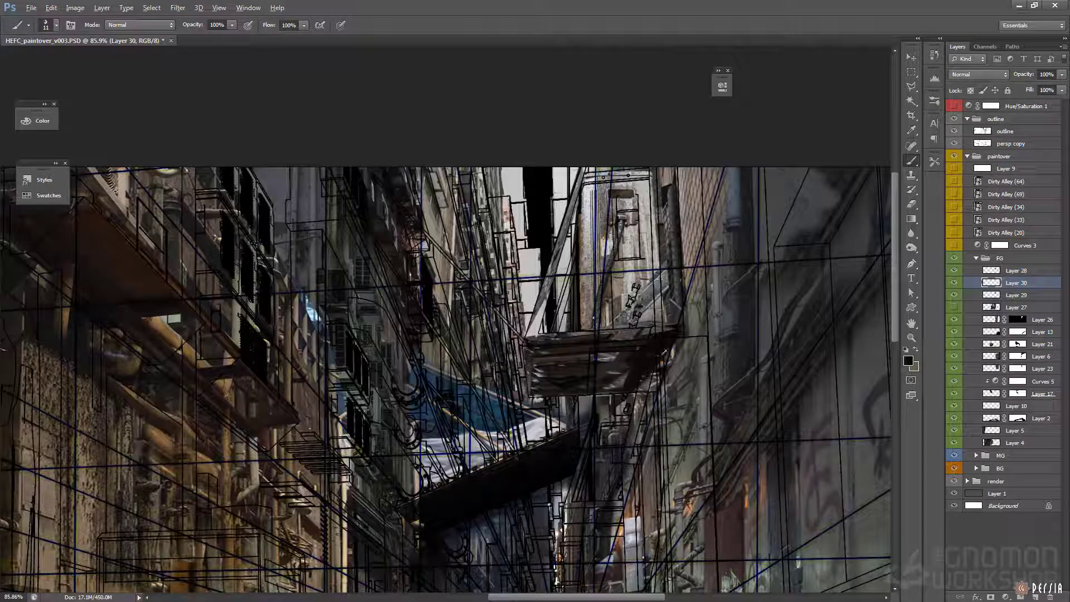
# Restore the greyscale view, hide the outline and adjust the Levels of the Layer 30 copy beam.
pyautogui.click(954, 106)
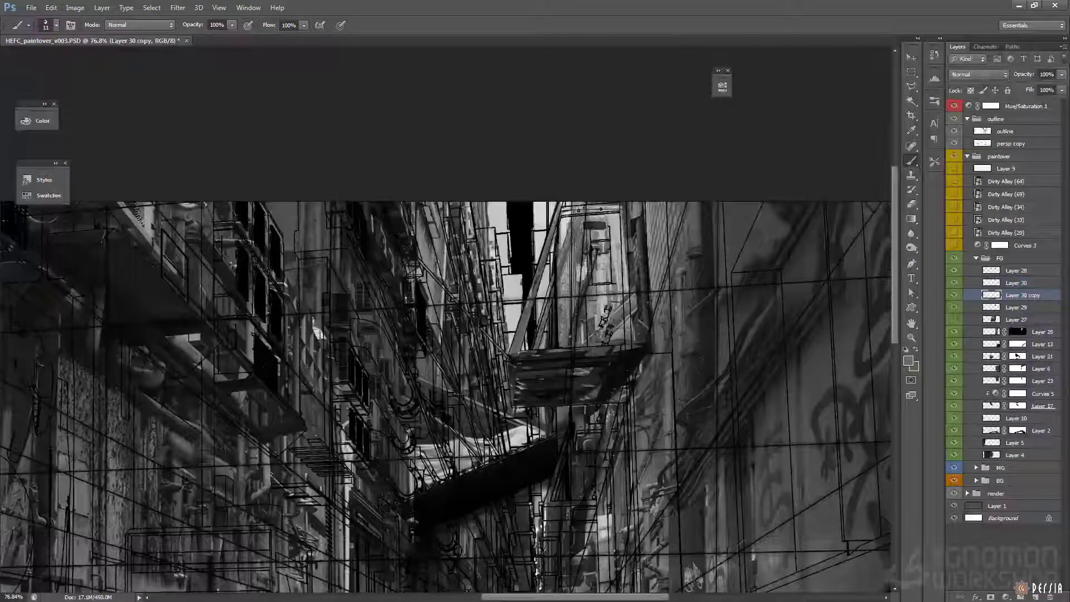
pyautogui.press('e')
pyautogui.click(954, 119)
pyautogui.press('b')
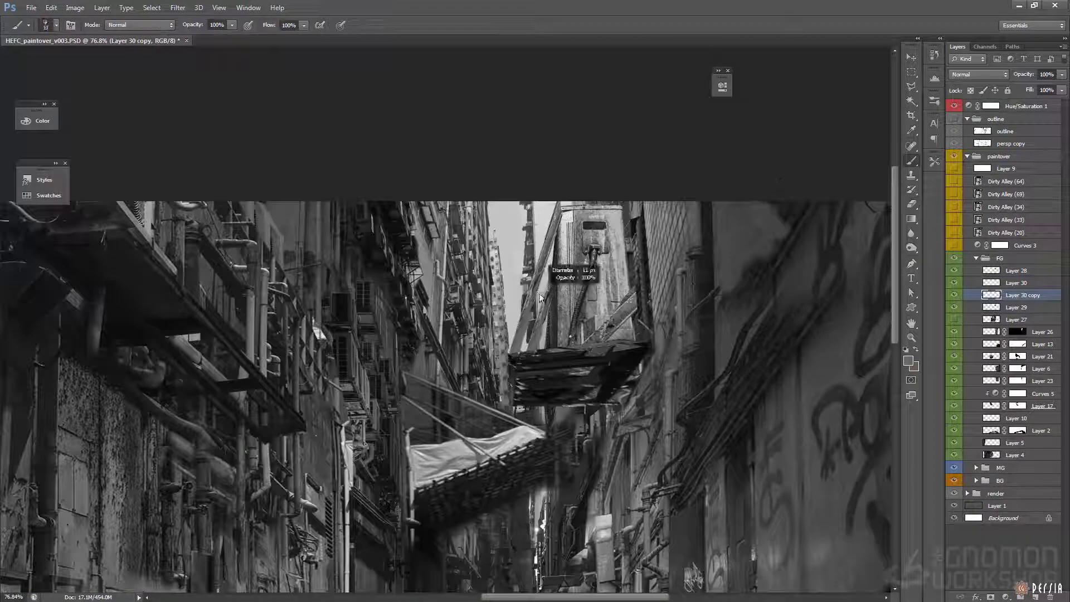
pyautogui.hotkey('ctrl', 'l')
pyautogui.moveTo(717, 510); pyautogui.dragTo(714, 512)
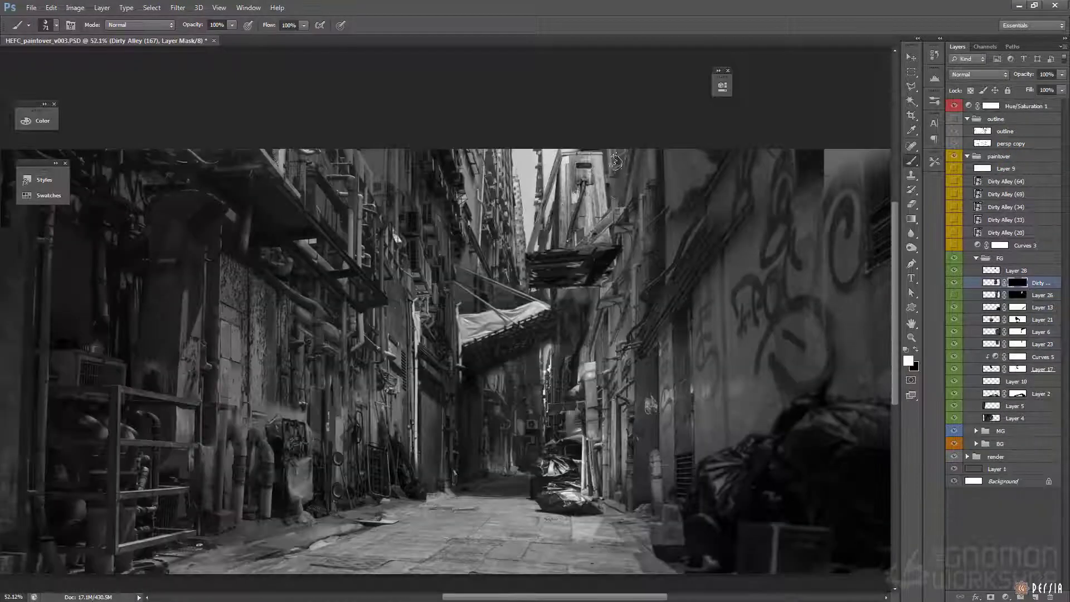
# Paint the Dirty Alley (167) mask beside the facade and adjust the photo's tones with Levels.
pyautogui.moveTo(615, 162); pyautogui.dragTo(621, 205)
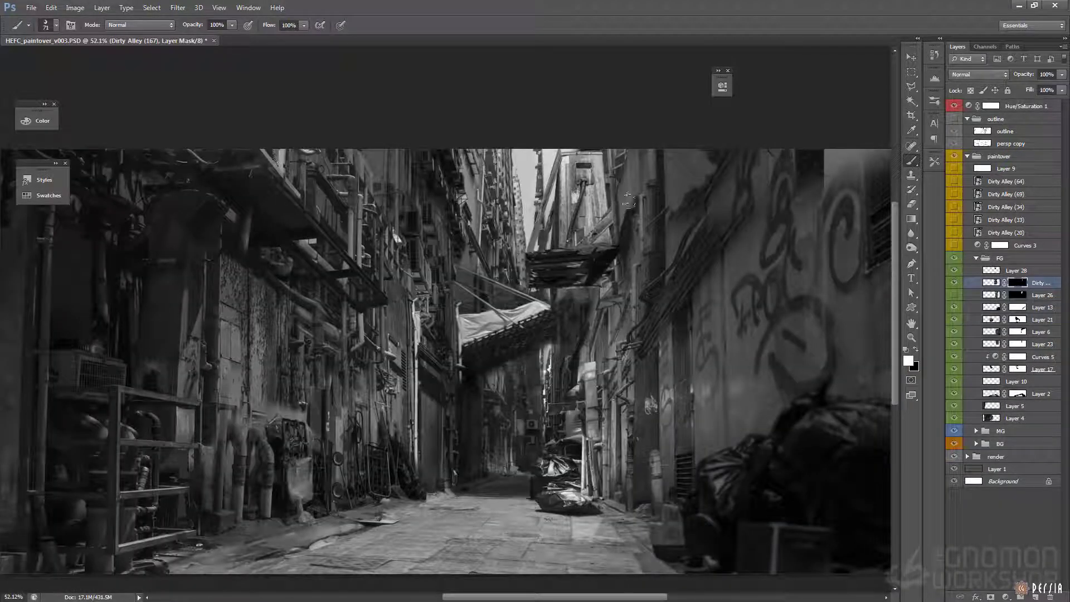
pyautogui.hotkey('ctrl', 'w')
pyautogui.press('Escape')
pyautogui.click(991, 283)
pyautogui.hotkey('ctrl', 'l')
pyautogui.moveTo(718, 510); pyautogui.dragTo(741, 512)
pyautogui.click(826, 404)
# Select the Dirty Alley (167) mask and compare the wall with that layer and Layer 26 toggled.
pyautogui.click(1018, 283)
pyautogui.keyDown('alt'); pyautogui.moveTo(603, 170); pyautogui.dragTo(611, 169, button='right'); pyautogui.keyUp('alt')
pyautogui.click(954, 295)
pyautogui.keyDown('ctrl'); pyautogui.moveTo(683, 246); pyautogui.dragTo(662, 353); pyautogui.keyUp('ctrl')
pyautogui.click(955, 289)
pyautogui.click(955, 285)
pyautogui.click(954, 285)
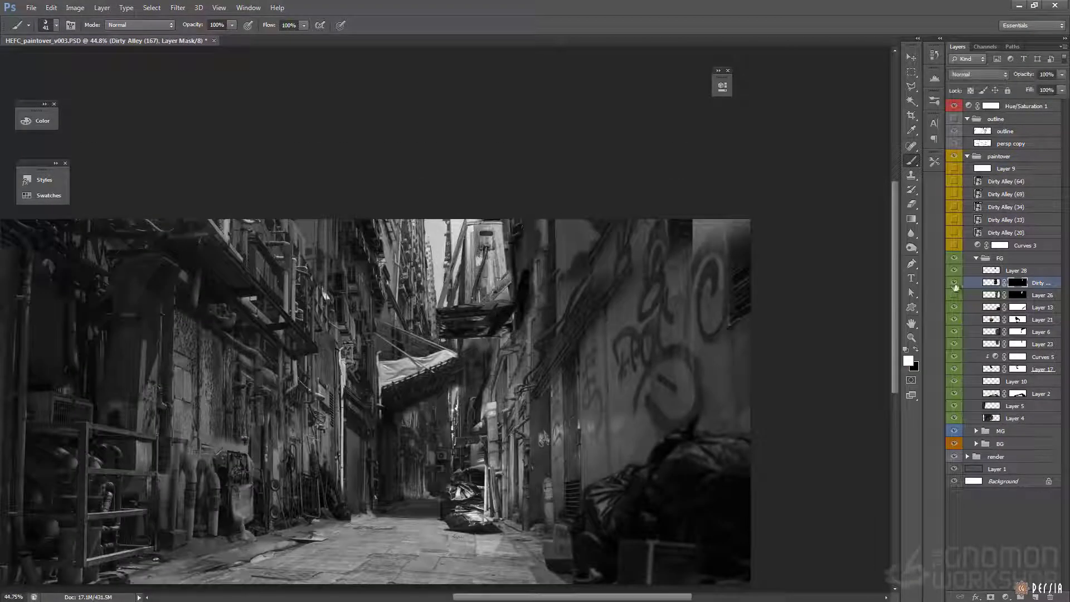
# Paint the Dirty Alley (167) mask with a soft brush to blend the photo into the wall beside the facade.
pyautogui.rightClick(663, 288)
pyautogui.doubleClick(761, 387)
pyautogui.moveTo(558, 253)
pyautogui.keyDown('alt'); pyautogui.mouseDown(button='right')
pyautogui.moveTo(594, 262)
pyautogui.moveTo(549, 310)
pyautogui.mouseUp(button='right'); pyautogui.keyUp('alt')
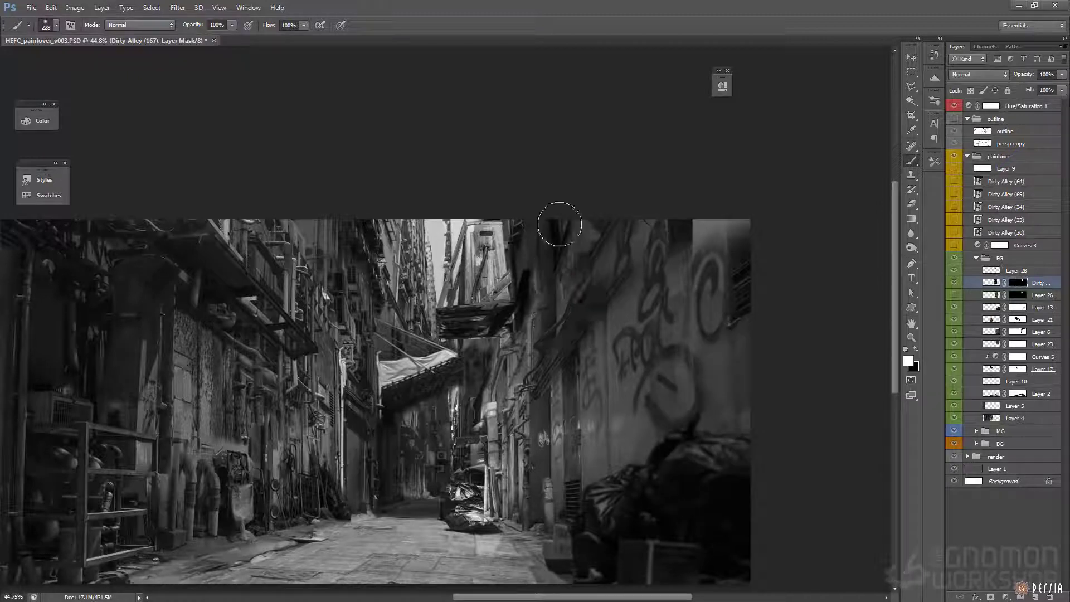
pyautogui.press('x')
pyautogui.keyDown('alt'); pyautogui.moveTo(551, 240); pyautogui.dragTo(536, 240, button='right'); pyautogui.keyUp('alt')
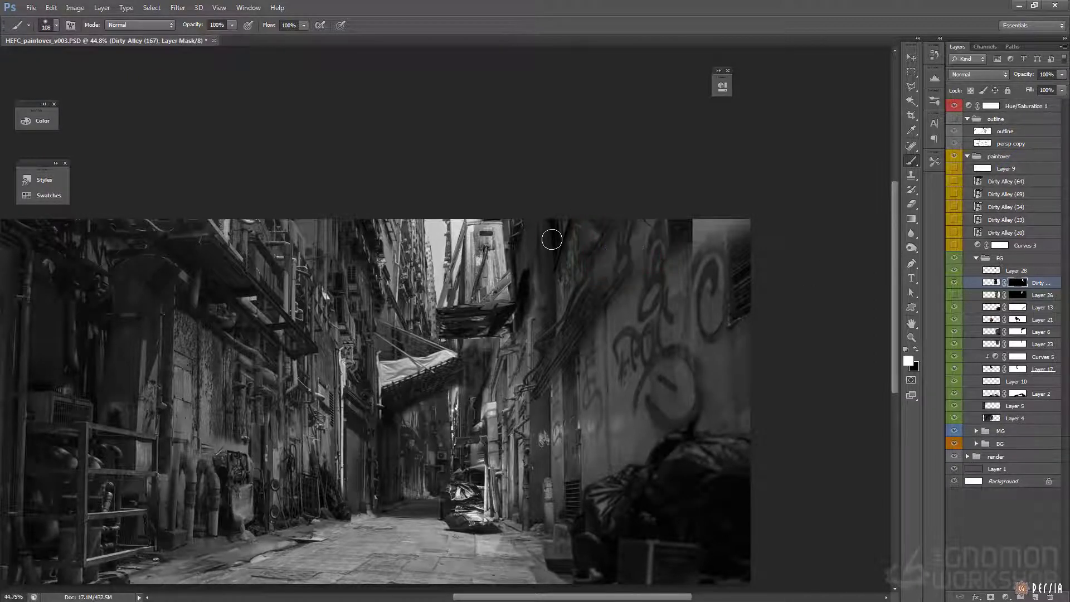
pyautogui.keyDown('alt'); pyautogui.scroll(2, 556, 270); pyautogui.keyUp('alt')
pyautogui.moveTo(531, 306); pyautogui.dragTo(530, 227)
pyautogui.keyDown('alt'); pyautogui.scroll(-5, 530, 268); pyautogui.keyUp('alt')
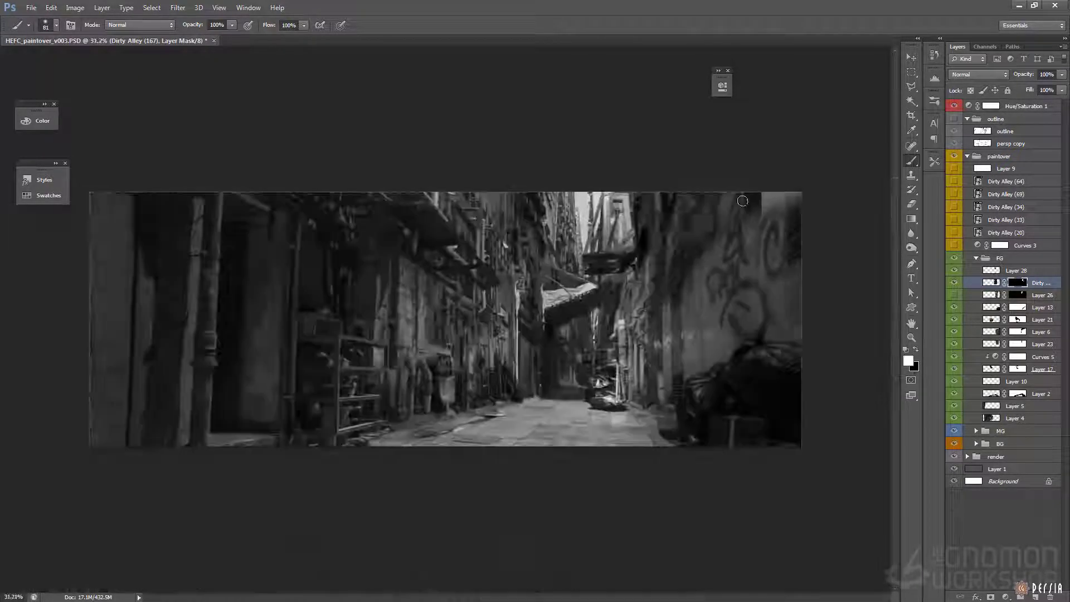
pyautogui.keyDown('alt'); pyautogui.scroll(4, 663, 242); pyautogui.keyUp('alt')
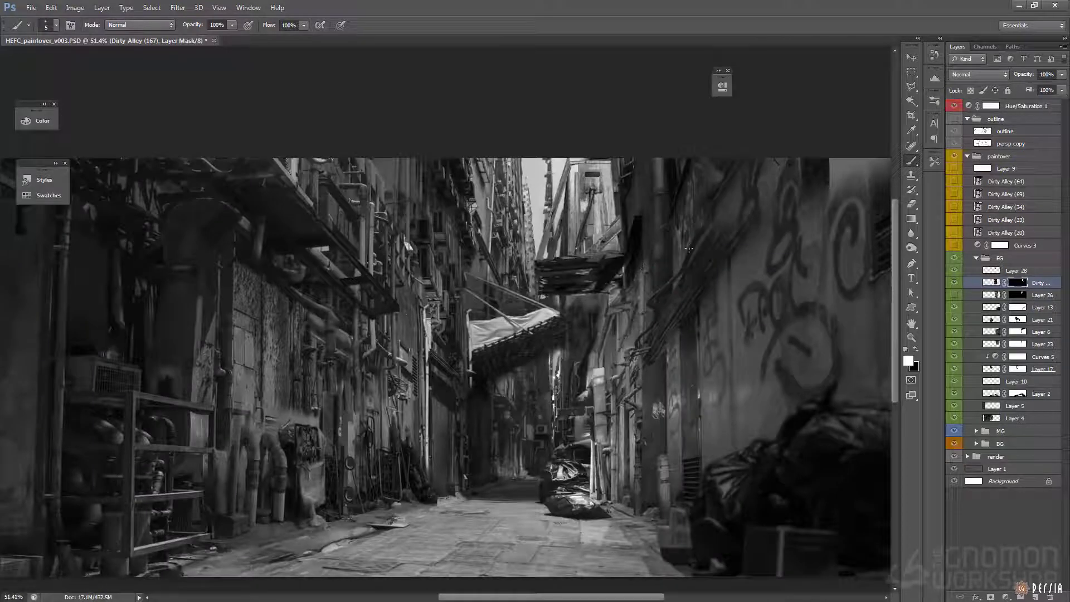
pyautogui.keyDown('alt'); pyautogui.scroll(-1, 732, 275); pyautogui.keyUp('alt')
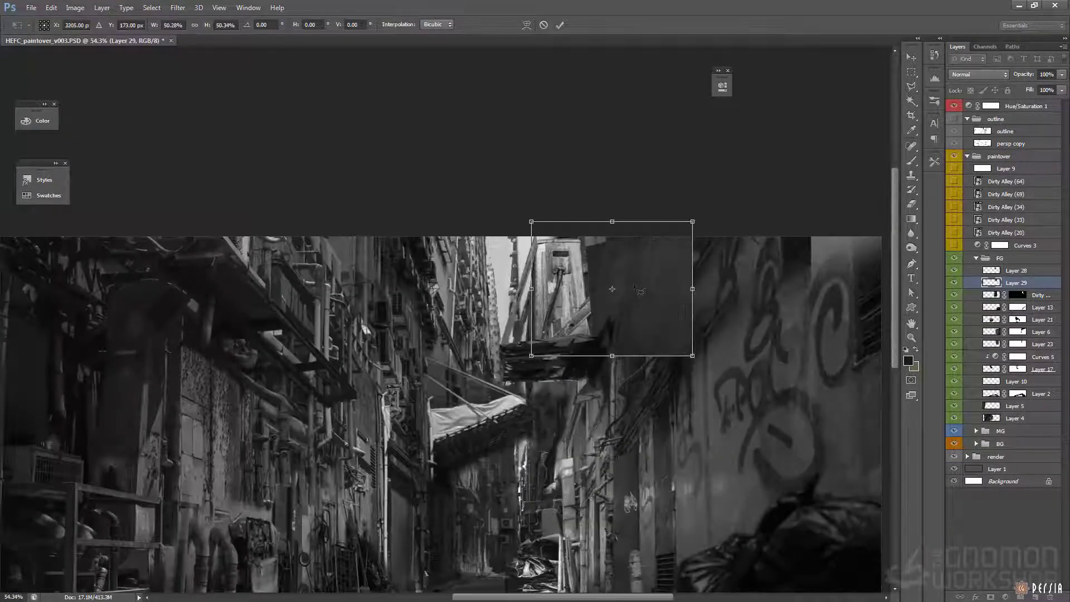
# Turn off the Hue/Saturation 1 layer, show the outline and touch up the Layer 29 patch beside the facade.
pyautogui.click(952, 106)
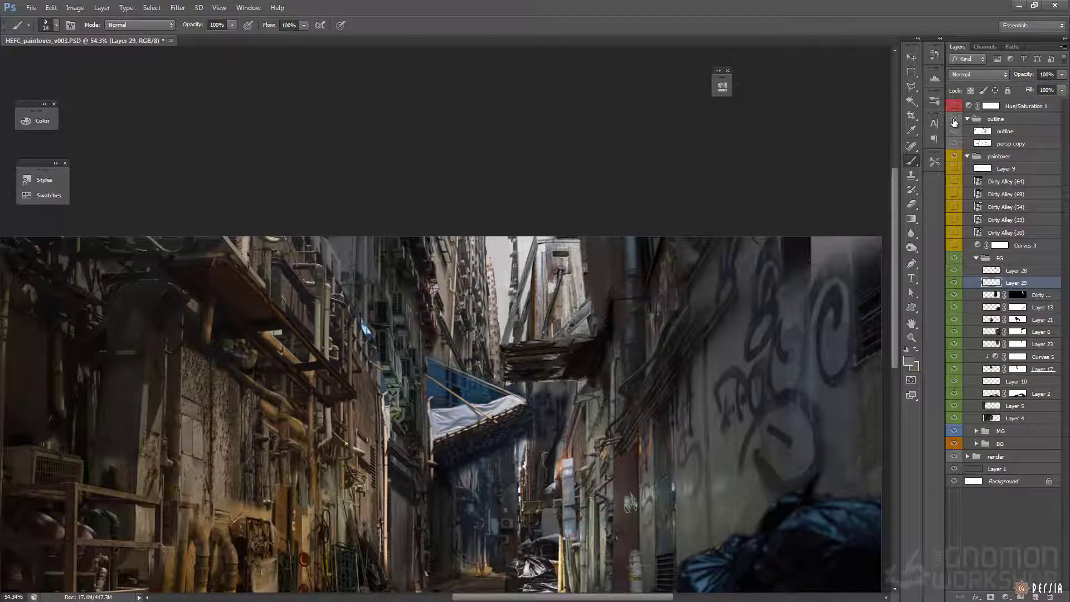
pyautogui.click(954, 120)
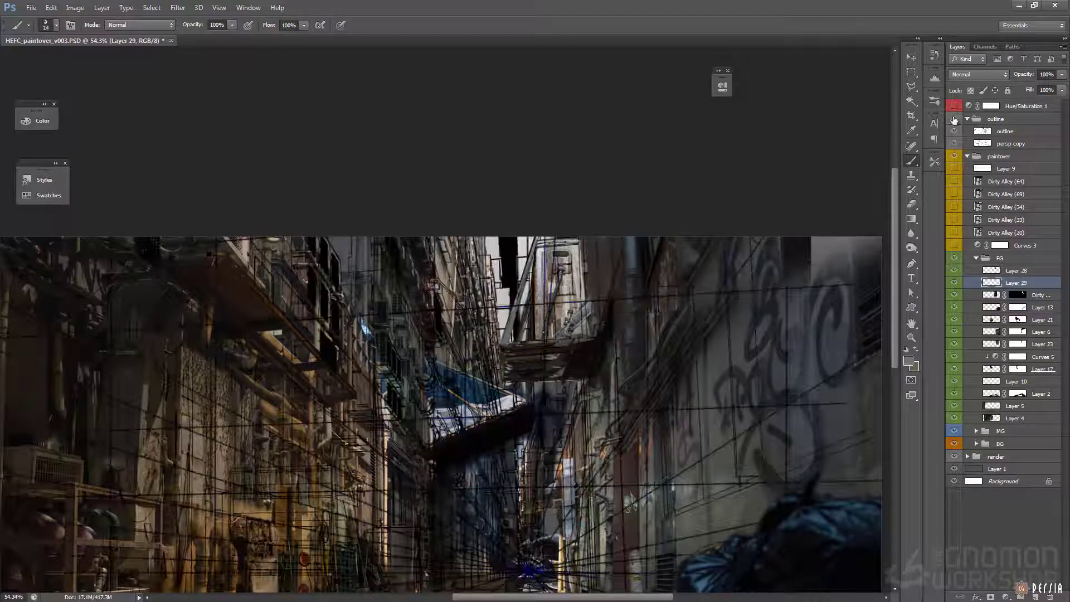
pyautogui.keyDown('alt'); pyautogui.moveTo(621, 310); pyautogui.dragTo(627, 310, button='right'); pyautogui.keyUp('alt')
pyautogui.moveTo(594, 262)
pyautogui.mouseDown()
pyautogui.moveTo(610, 298)
pyautogui.moveTo(614, 272)
pyautogui.mouseUp()
pyautogui.hotkey('alt', ']')
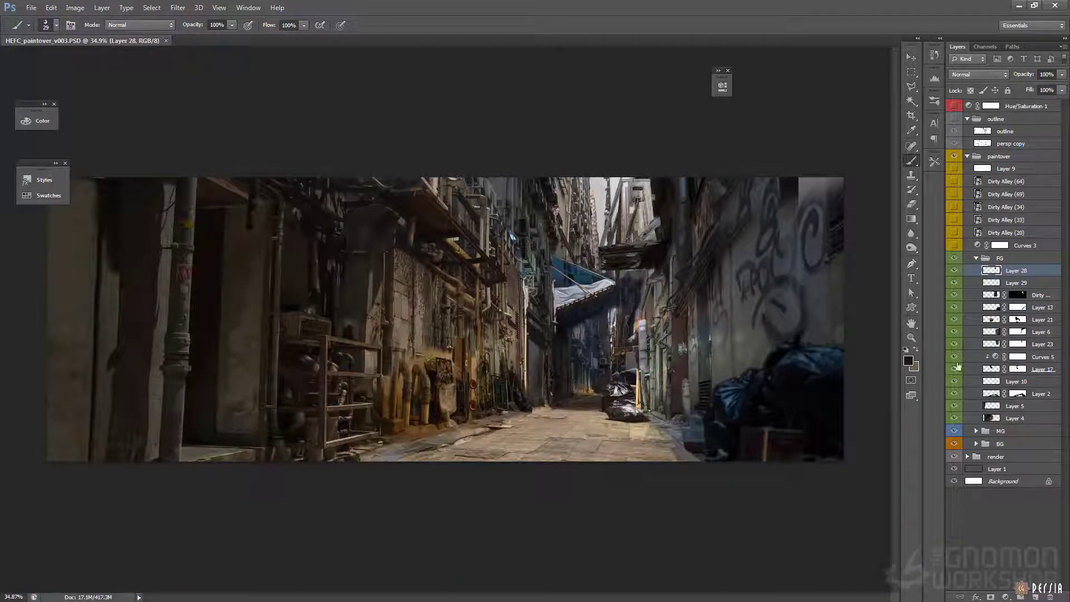
# Add a Hue/Saturation adjustment clipped to Layer 21 with the saturation set to -47.
pyautogui.click(956, 368)
pyautogui.click(955, 320)
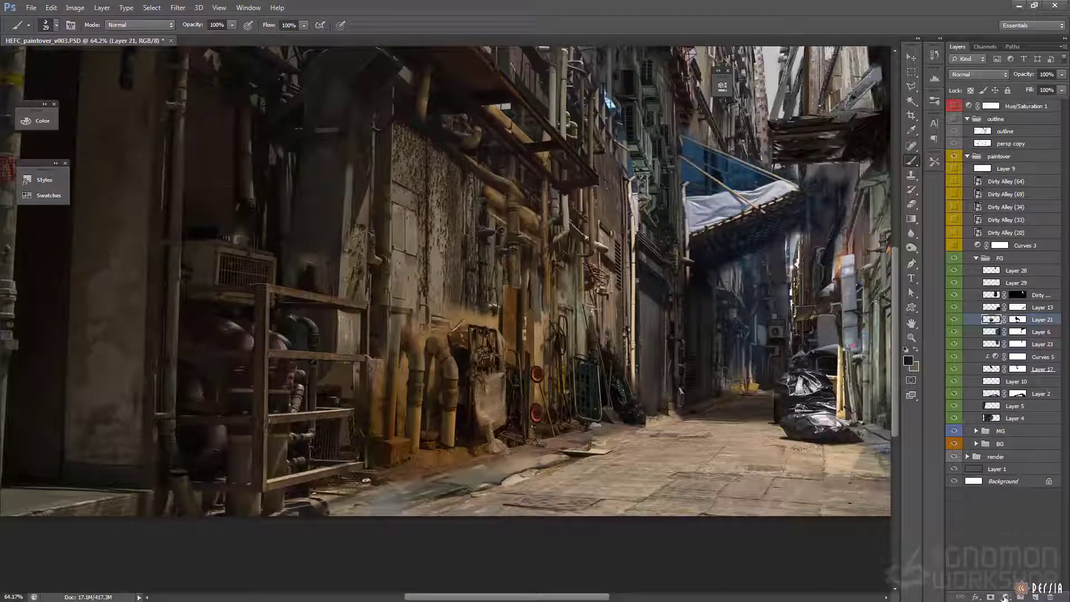
pyautogui.click(1005, 597)
pyautogui.click(1003, 454)
pyautogui.moveTo(590, 174); pyautogui.dragTo(600, 182)
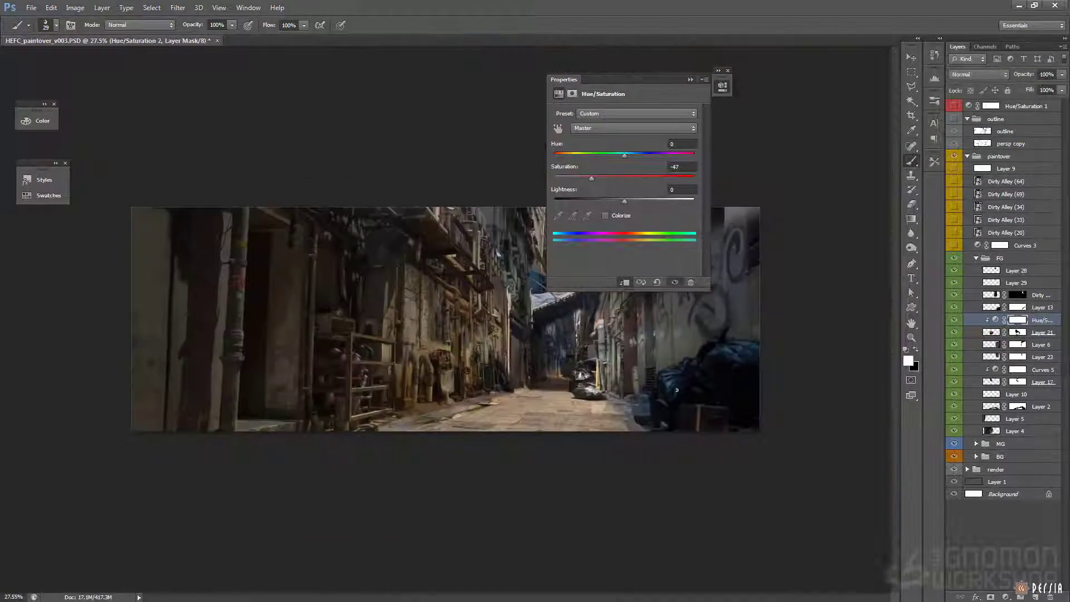
# Compare the alley with Layer 21 off and on, close the adjustment properties and save the document.
pyautogui.keyDown('ctrl'); pyautogui.moveTo(536, 397); pyautogui.dragTo(581, 393); pyautogui.keyUp('ctrl')
pyautogui.click(954, 332)
pyautogui.click(954, 331)
pyautogui.moveTo(379, 348)
pyautogui.keyDown('ctrl'); pyautogui.mouseDown()
pyautogui.moveTo(421, 352)
pyautogui.moveTo(379, 351)
pyautogui.mouseUp(); pyautogui.keyUp('ctrl')
pyautogui.moveTo(471, 311); pyautogui.dragTo(483, 383)
pyautogui.keyDown('alt'); pyautogui.scroll(-1, 482, 384); pyautogui.keyUp('alt')
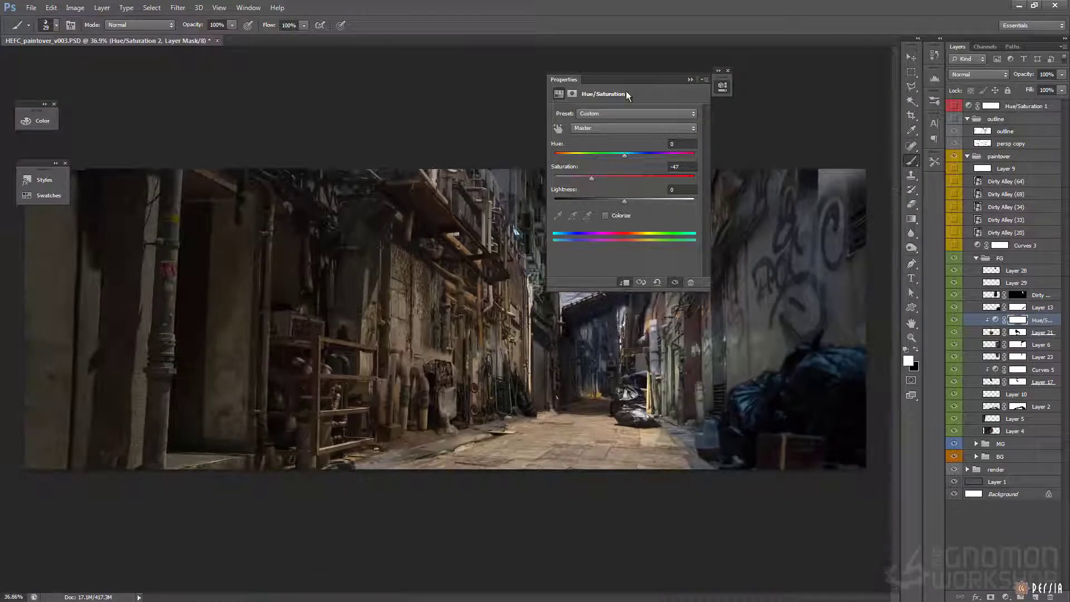
pyautogui.click(690, 79)
pyautogui.hotkey('ctrl', 's')
# Add a Hue/Saturation adjustment clipped to Layer 17 and adjust its saturation.
pyautogui.click(1006, 597)
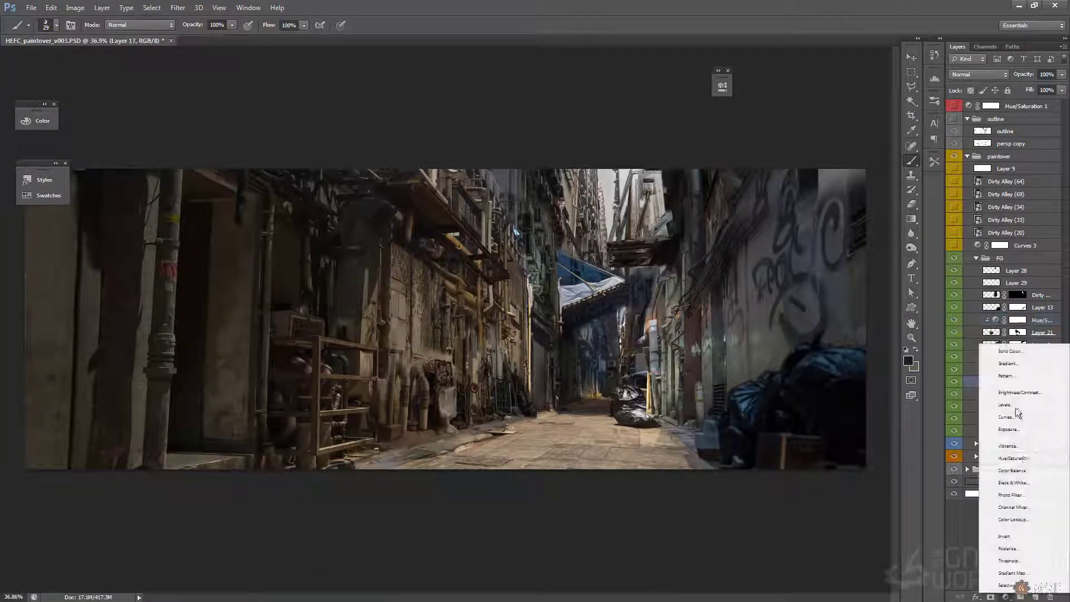
pyautogui.click(998, 441)
pyautogui.click(625, 179)
pyautogui.click(692, 80)
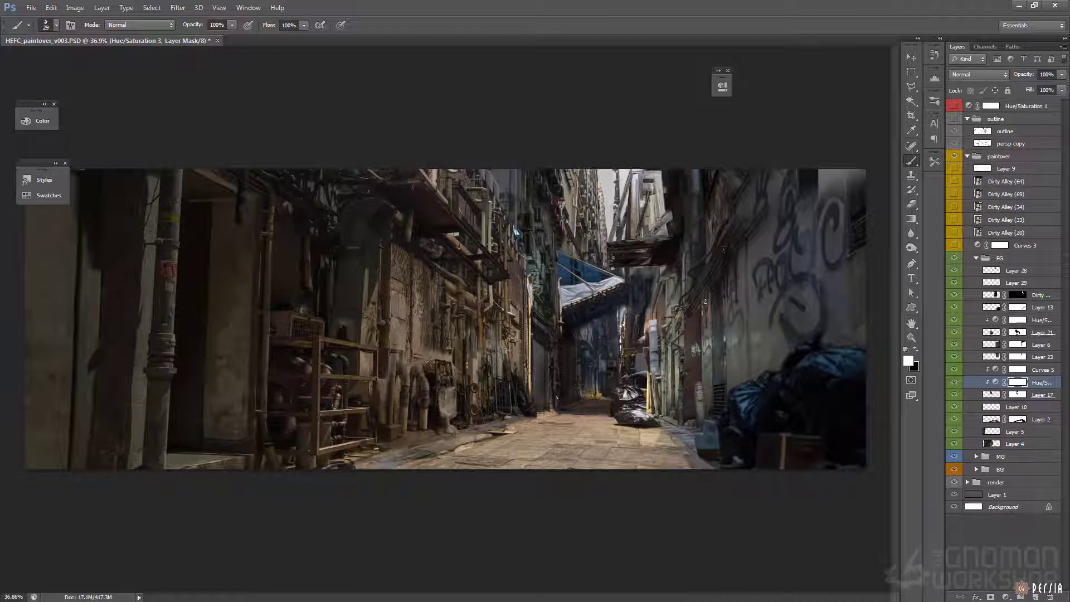
pyautogui.keyDown('ctrl'); pyautogui.moveTo(541, 260); pyautogui.dragTo(636, 288); pyautogui.keyUp('ctrl')
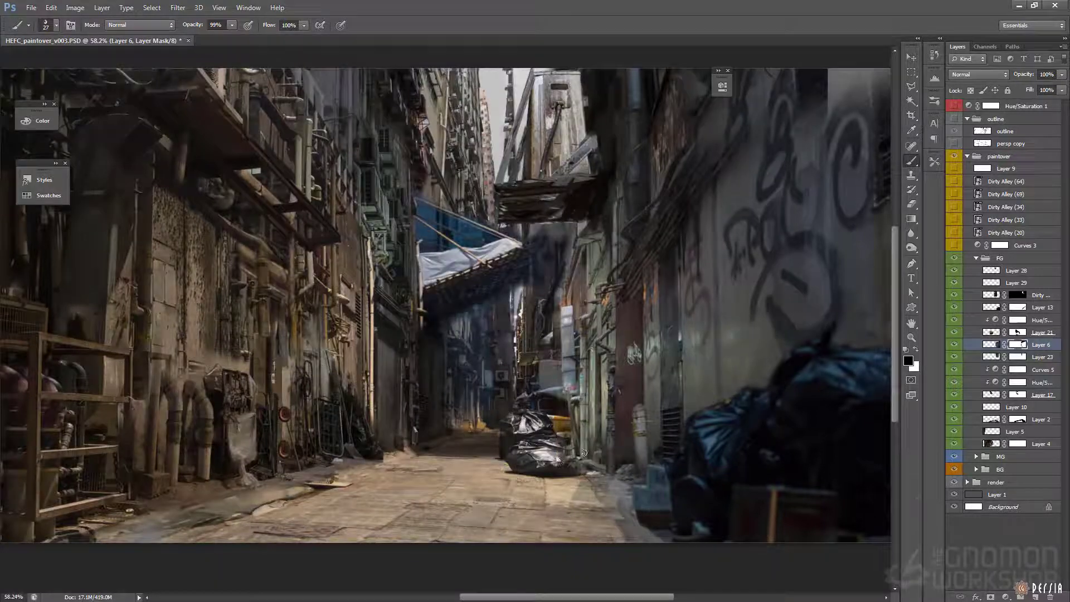
# Collapse the FG group, check the MG group's contribution by toggling it, and expand the MG group.
pyautogui.keyDown('ctrl'); pyautogui.moveTo(571, 404); pyautogui.dragTo(505, 404); pyautogui.keyUp('ctrl')
pyautogui.keyDown('ctrl'); pyautogui.moveTo(645, 281); pyautogui.dragTo(678, 282); pyautogui.keyUp('ctrl')
pyautogui.click(976, 258)
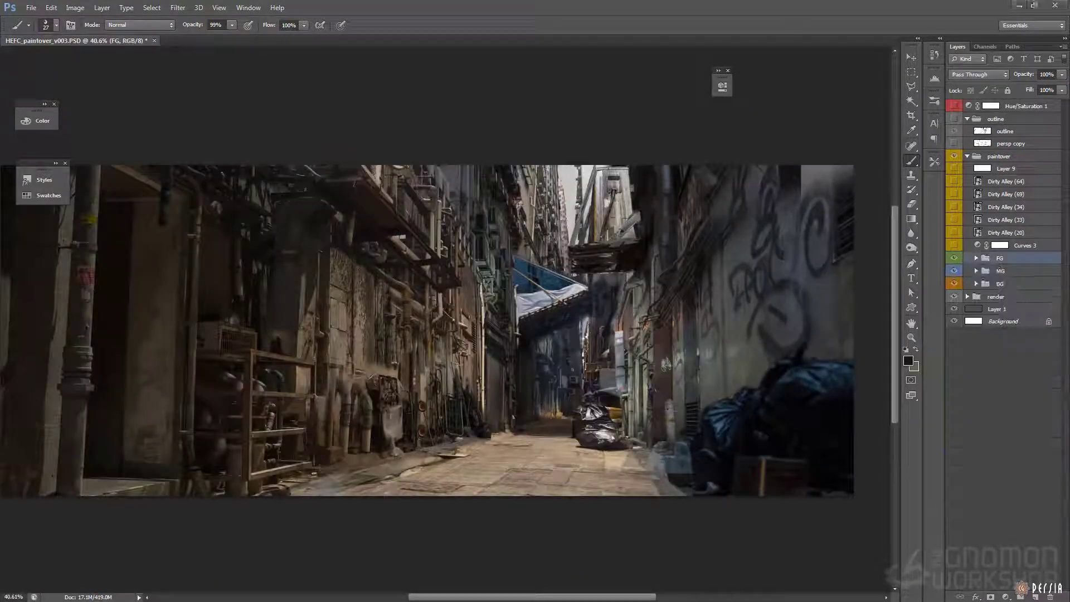
pyautogui.click(955, 271)
pyautogui.click(955, 271)
pyautogui.click(976, 271)
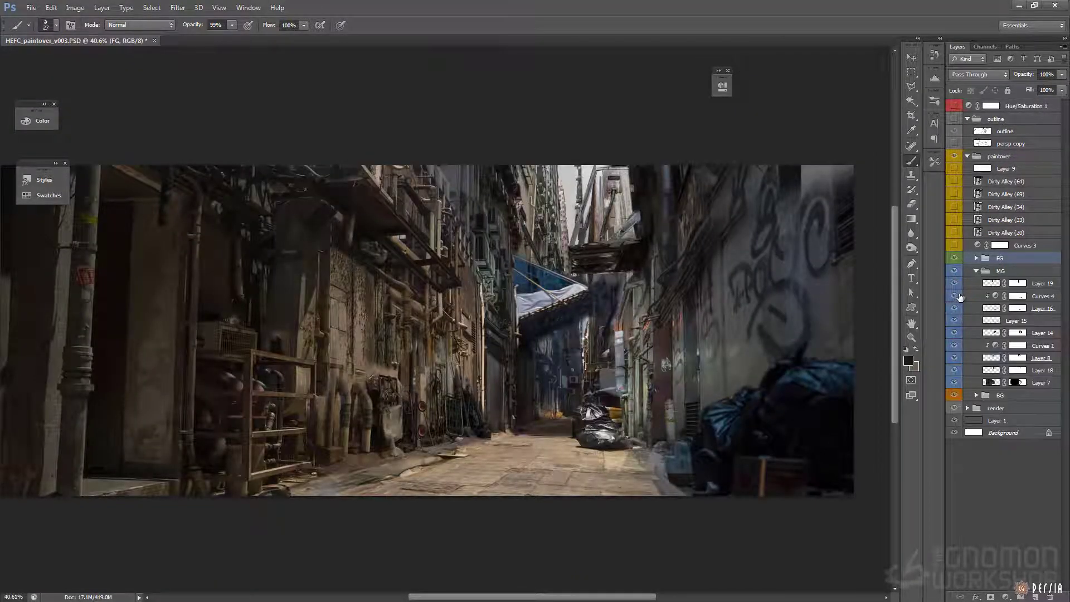
# Identify Layer 19 by toggling it and add a Color Balance adjustment clipped to it.
pyautogui.click(954, 283)
pyautogui.click(954, 283)
pyautogui.click(991, 283)
pyautogui.click(1006, 597)
pyautogui.click(1006, 475)
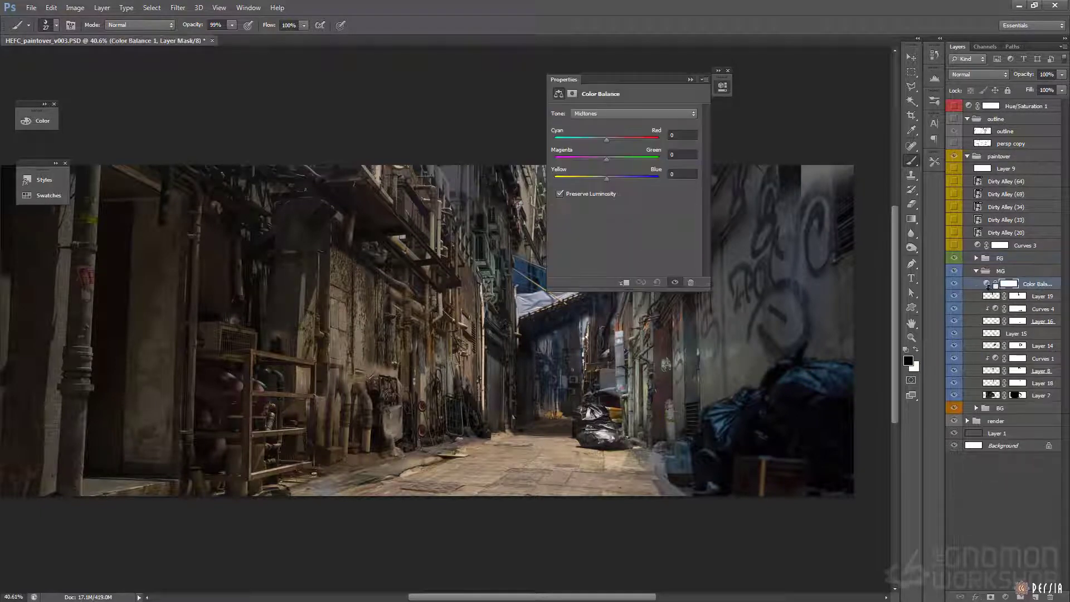
pyautogui.click(691, 79)
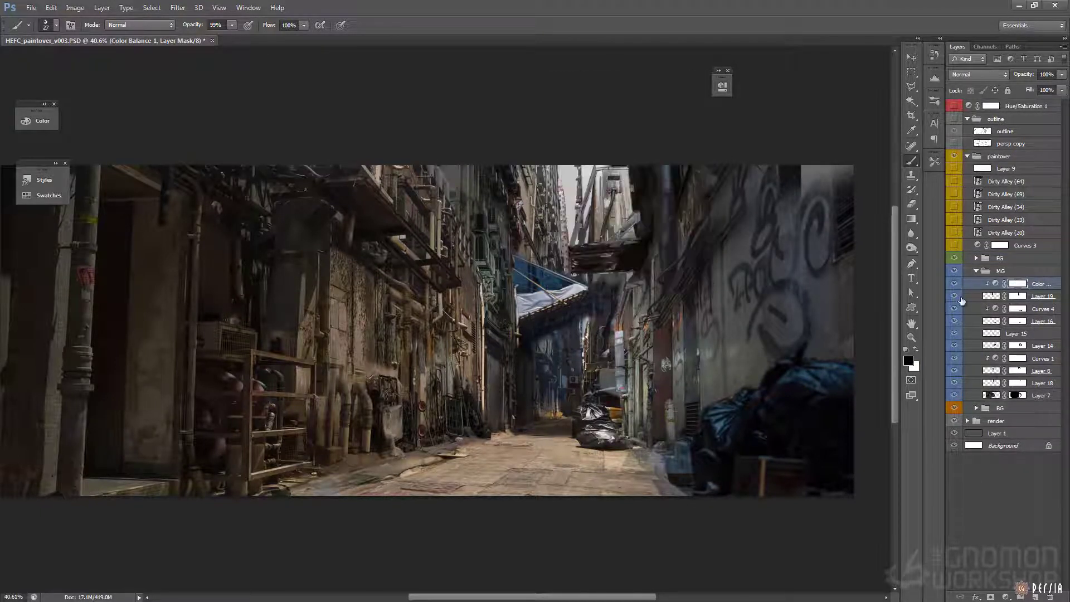
# Check Layer 15 and Layer 14 by toggling their visibility and add a Color Balance adjustment clipped to Layer 14.
pyautogui.click(956, 333)
pyautogui.click(956, 334)
pyautogui.click(954, 346)
pyautogui.click(954, 346)
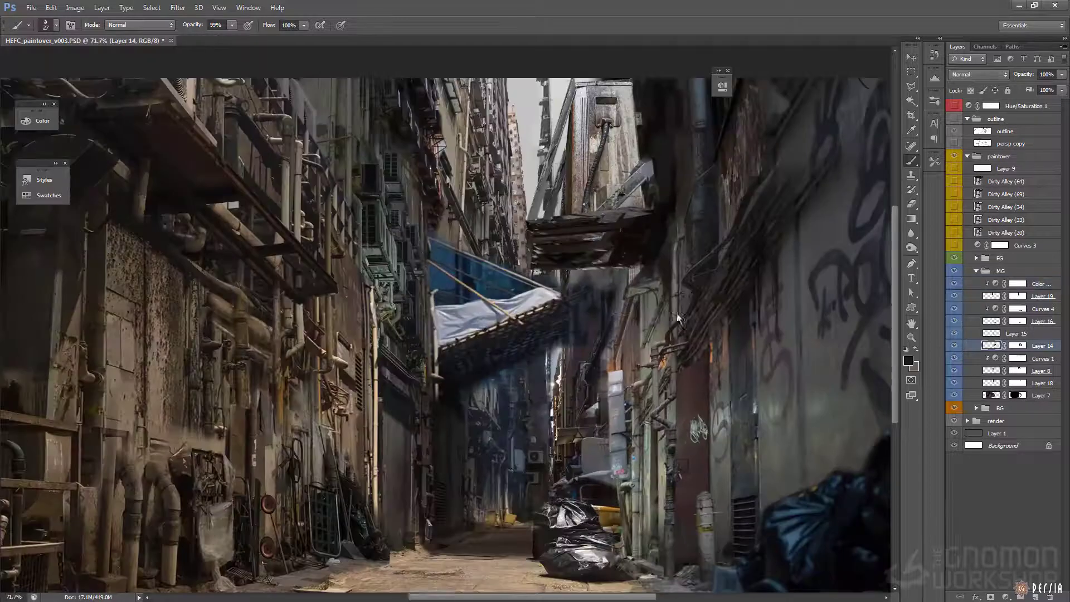
pyautogui.click(954, 346)
pyautogui.click(955, 346)
pyautogui.keyDown('ctrl'); pyautogui.moveTo(475, 266); pyautogui.dragTo(473, 264); pyautogui.keyUp('ctrl')
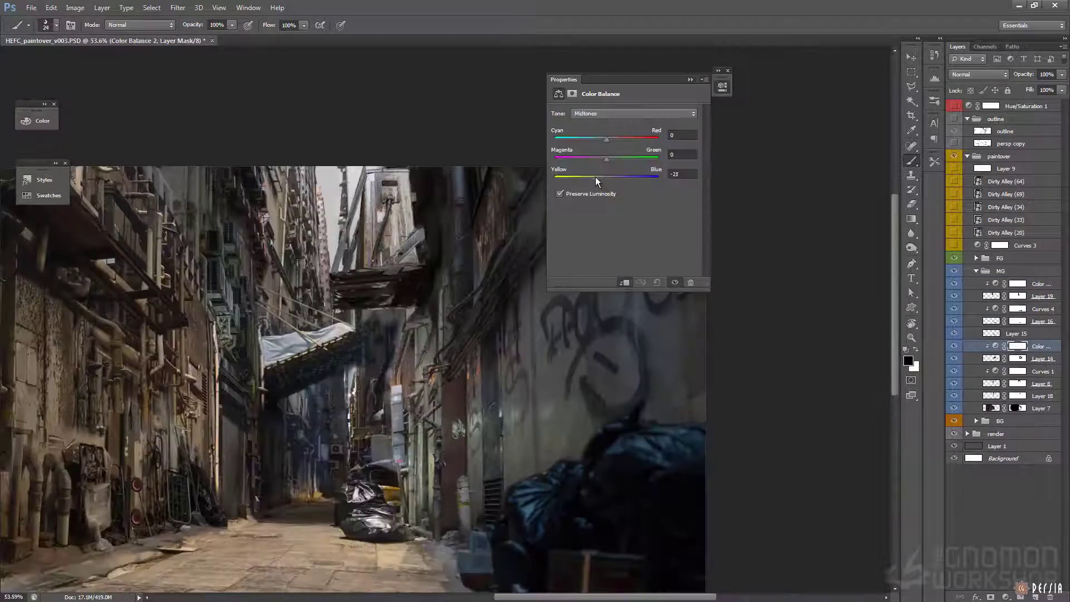
# Set Layer 14's Color Balance midtones to +12, +12 and -19, and compare the alley with the adjustment off and on.
pyautogui.moveTo(606, 140); pyautogui.dragTo(613, 159)
pyautogui.keyDown('alt'); pyautogui.scroll(-2, 966, 430); pyautogui.keyUp('alt')
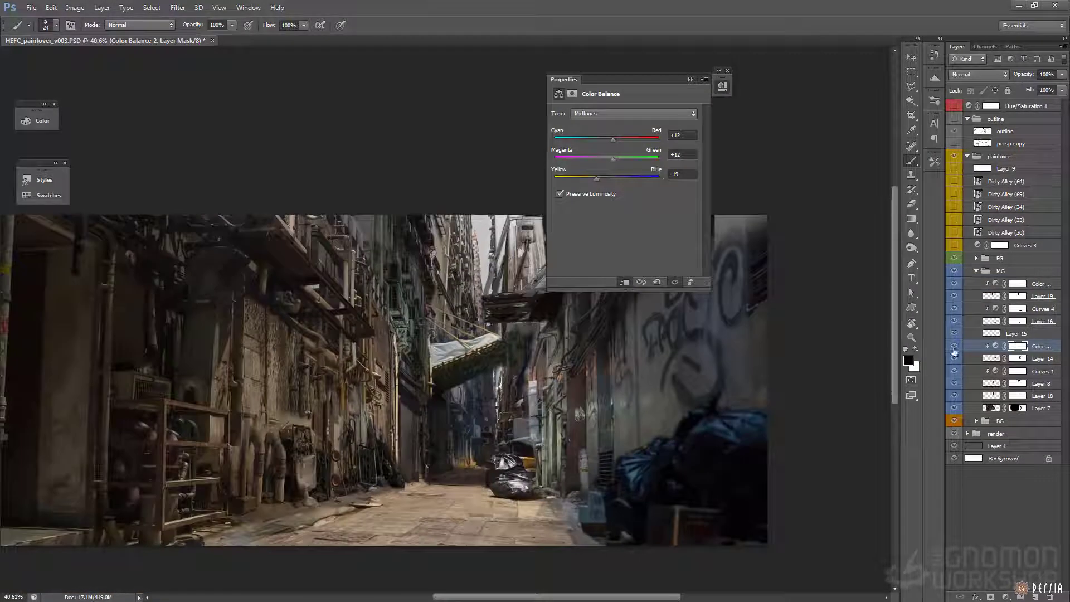
pyautogui.keyDown('alt'); pyautogui.scroll(3, 956, 350); pyautogui.keyUp('alt')
pyautogui.click(955, 348)
pyautogui.click(955, 348)
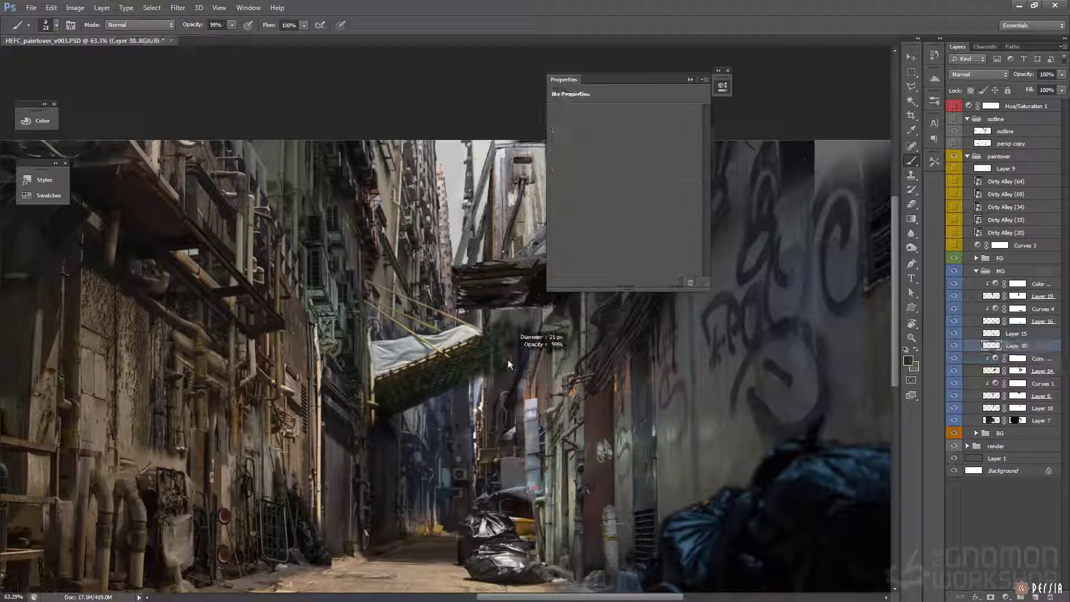
# Paint over the dark area between the awning and the wooden canopy on Layer 30, closing the properties and saving the document.
pyautogui.keyDown('alt'); pyautogui.moveTo(508, 361); pyautogui.dragTo(517, 353, button='right'); pyautogui.keyUp('alt')
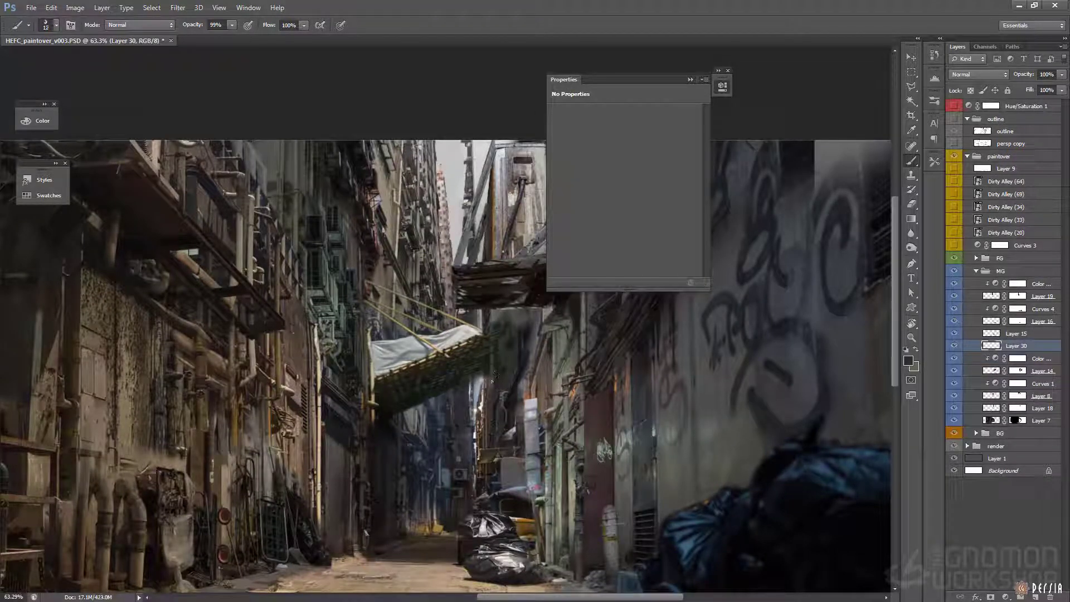
pyautogui.hotkey('ctrl', '0')
pyautogui.click(690, 79)
pyautogui.hotkey('ctrl', 's')
pyautogui.keyDown('ctrl'); pyautogui.moveTo(649, 288); pyautogui.dragTo(712, 290); pyautogui.keyUp('ctrl')
pyautogui.moveTo(580, 259); pyautogui.dragTo(587, 286)
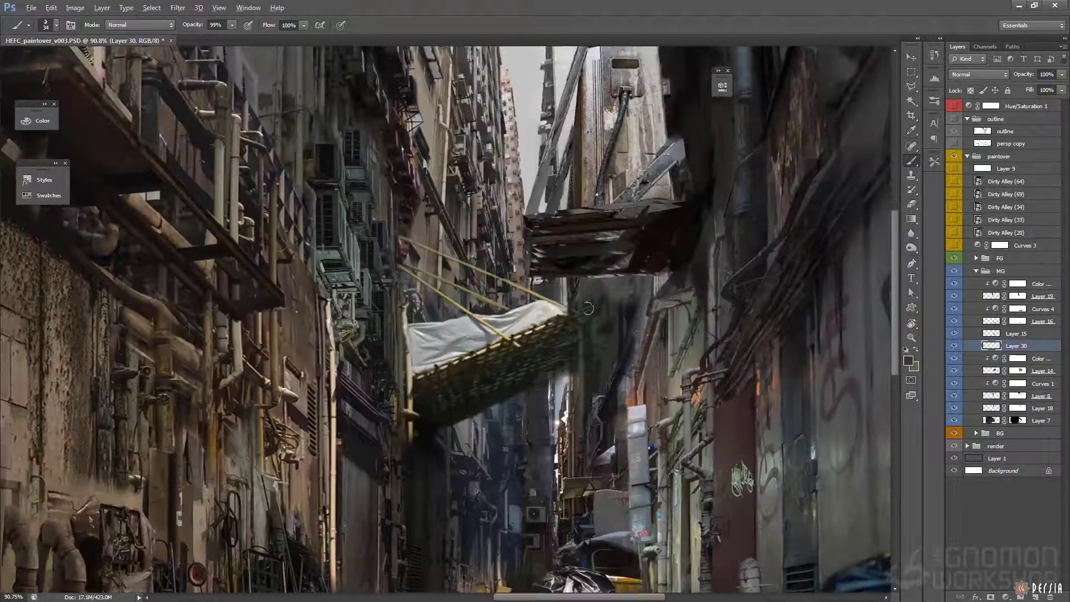
pyautogui.keyDown('alt'); pyautogui.moveTo(617, 304); pyautogui.dragTo(615, 303, button='right'); pyautogui.keyUp('alt')
pyautogui.keyDown('alt'); pyautogui.click(615, 286); pyautogui.keyUp('alt')
pyautogui.keyDown('ctrl'); pyautogui.moveTo(686, 301); pyautogui.dragTo(624, 302); pyautogui.keyUp('ctrl')
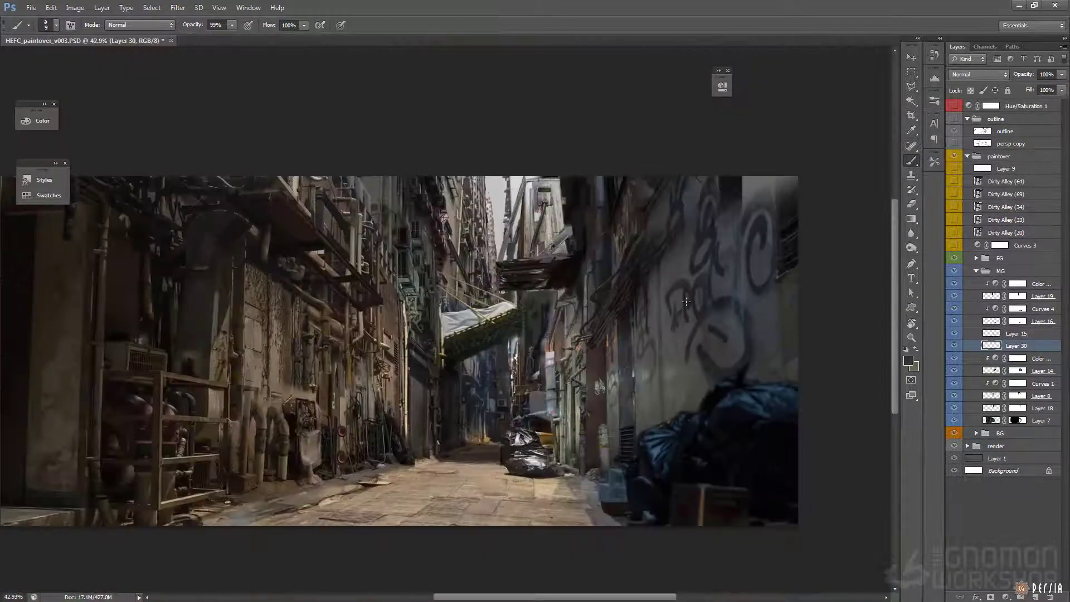
# Add a Hue/Saturation adjustment clipped above Layer 14's Color Balance, set its saturation to -45 and move the properties off the painting.
pyautogui.click(997, 364)
pyautogui.click(1006, 597)
pyautogui.click(1004, 457)
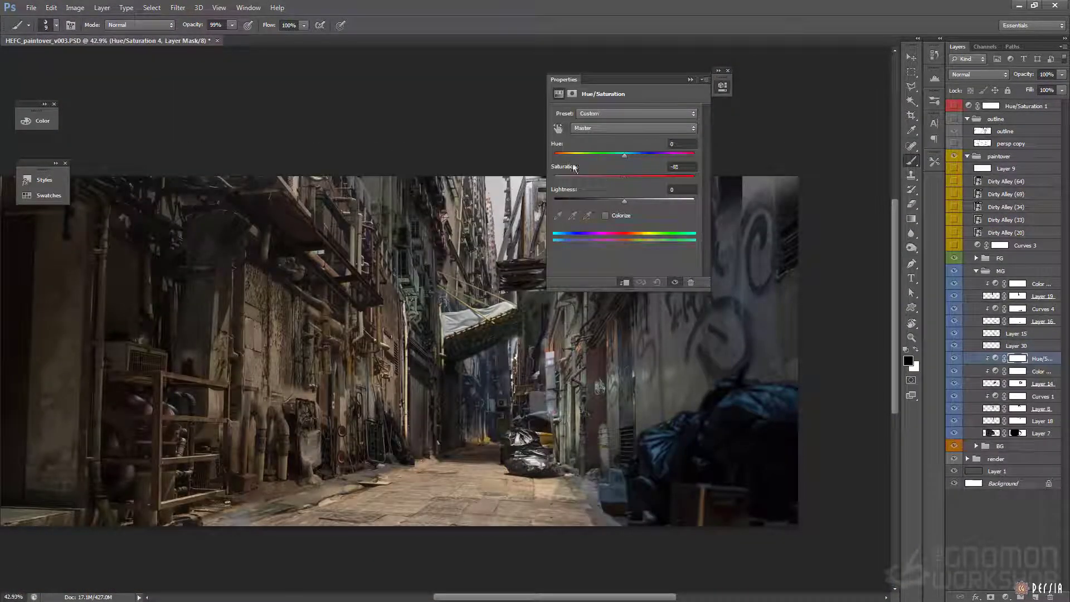
pyautogui.moveTo(555, 178); pyautogui.dragTo(593, 178)
pyautogui.keyDown('alt'); pyautogui.scroll(-3, 511, 355); pyautogui.keyUp('alt')
pyautogui.moveTo(664, 82); pyautogui.dragTo(762, 146)
pyautogui.keyDown('ctrl'); pyautogui.moveTo(362, 327); pyautogui.dragTo(394, 327); pyautogui.keyUp('ctrl')
pyautogui.moveTo(761, 143); pyautogui.dragTo(833, 77)
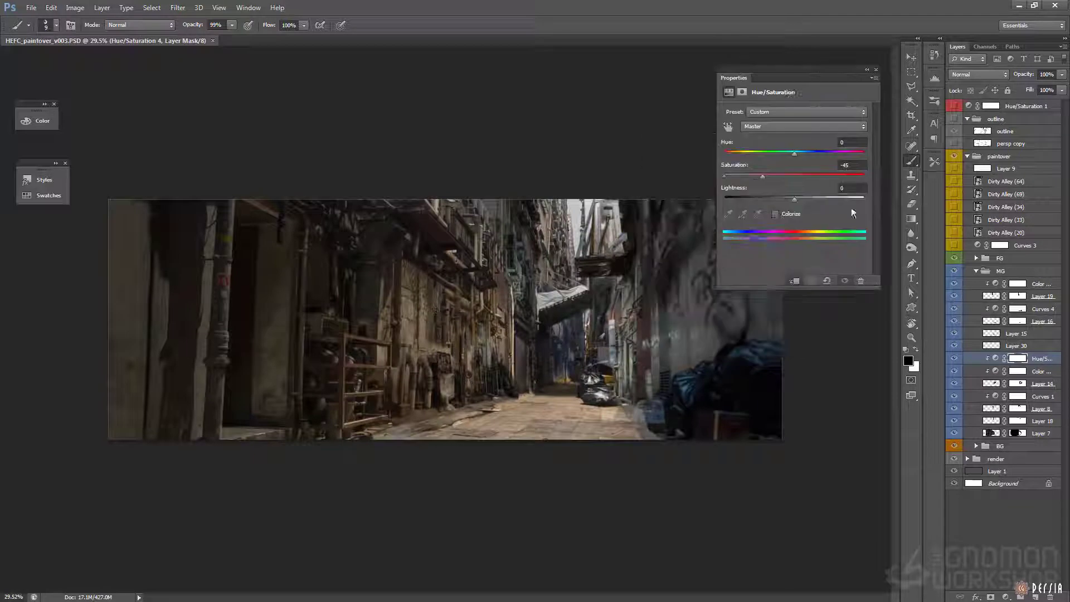
# Duplicate the Hue/Saturation 1 adjustment and place the copy in the paintover group above Curves 3.
pyautogui.click(969, 108)
pyautogui.hotkey('ctrl', 'j')
pyautogui.moveTo(969, 108); pyautogui.dragTo(979, 252)
# Delete the hidden Layer 9 and the Dirty Alley photo layers at the top of the paintover group.
pyautogui.click(986, 232)
pyautogui.keyDown('shift'); pyautogui.click(985, 183); pyautogui.keyUp('shift')
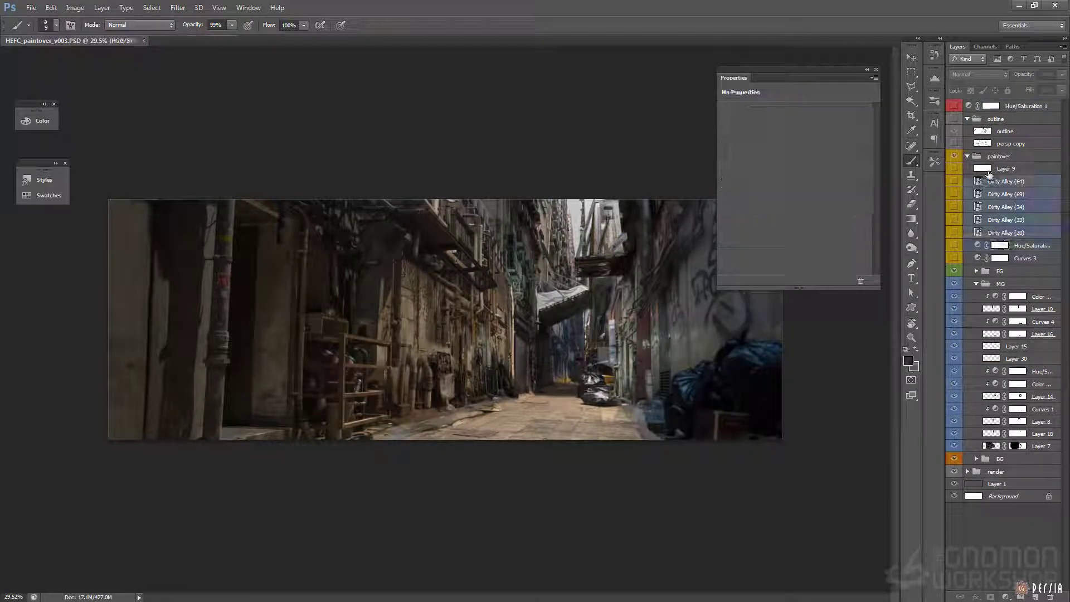
pyautogui.keyDown('shift'); pyautogui.click(984, 169); pyautogui.keyUp('shift')
pyautogui.press('Delete')
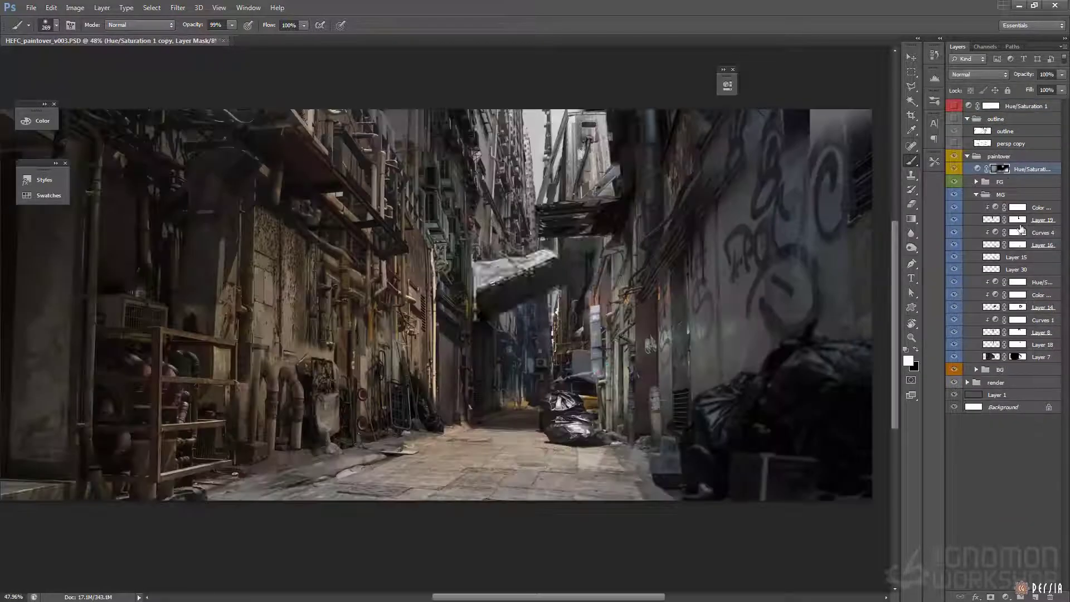
# Check Layer 14 and Layer 8 by toggling their visibility and add a Color Balance adjustment clipped to Layer 8.
pyautogui.click(955, 307)
pyautogui.click(954, 307)
pyautogui.click(954, 333)
pyautogui.click(954, 334)
pyautogui.click(992, 333)
pyautogui.click(1006, 597)
pyautogui.click(1009, 474)
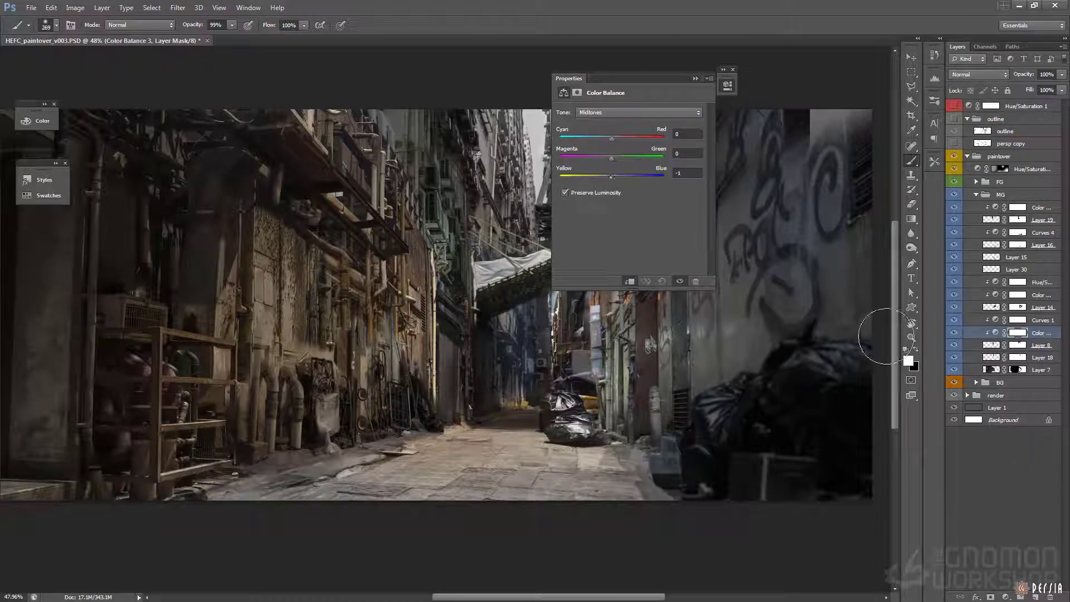
# Add a Hue/Saturation adjustment clipped over Layer 8 and set its Color Balance midtones to +12, -19 and -53.
pyautogui.click(1006, 597)
pyautogui.click(1026, 465)
pyautogui.click(608, 175)
pyautogui.click(996, 345)
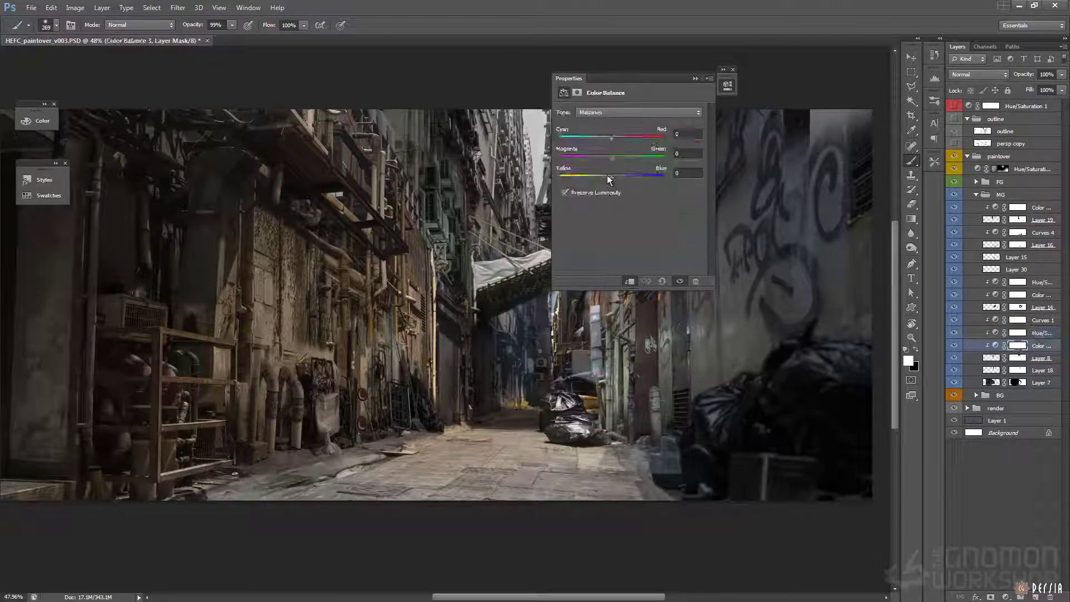
pyautogui.keyDown('alt'); pyautogui.scroll(-6, 532, 239); pyautogui.keyUp('alt')
pyautogui.keyDown('alt'); pyautogui.scroll(7, 598, 414); pyautogui.keyUp('alt')
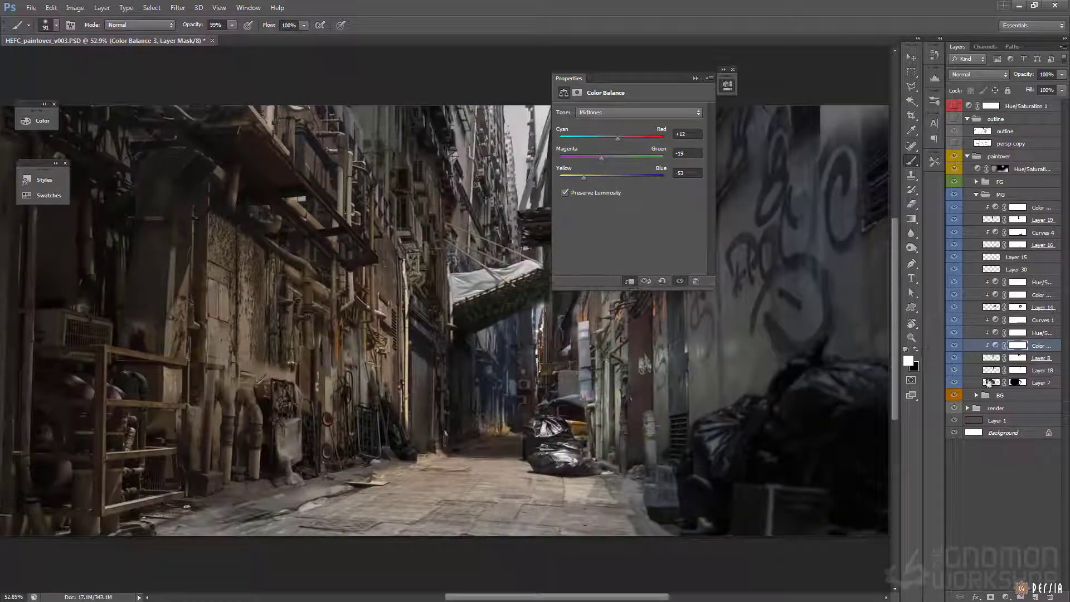
# Add a colour adjustment layer to Layer 7 in the MG group.
pyautogui.click(990, 383)
pyautogui.click(1005, 596)
pyautogui.click(1025, 475)
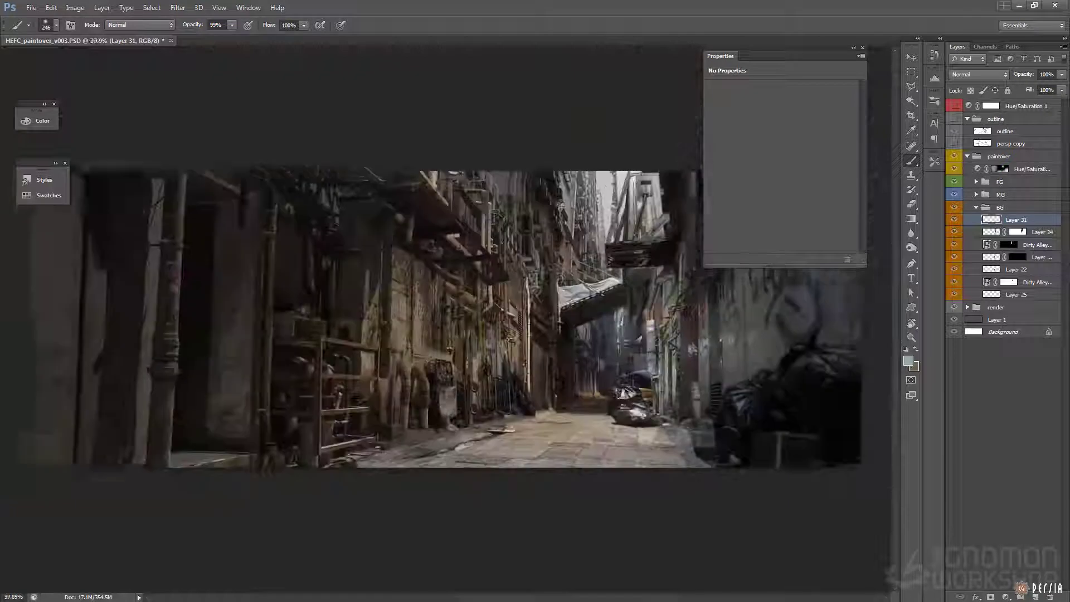
# Refine the haze over the distant buildings on Layer 31 in the BG group with the Eraser and a sampled brush colour.
pyautogui.keyDown('alt'); pyautogui.scroll(1, 588, 148); pyautogui.keyUp('alt')
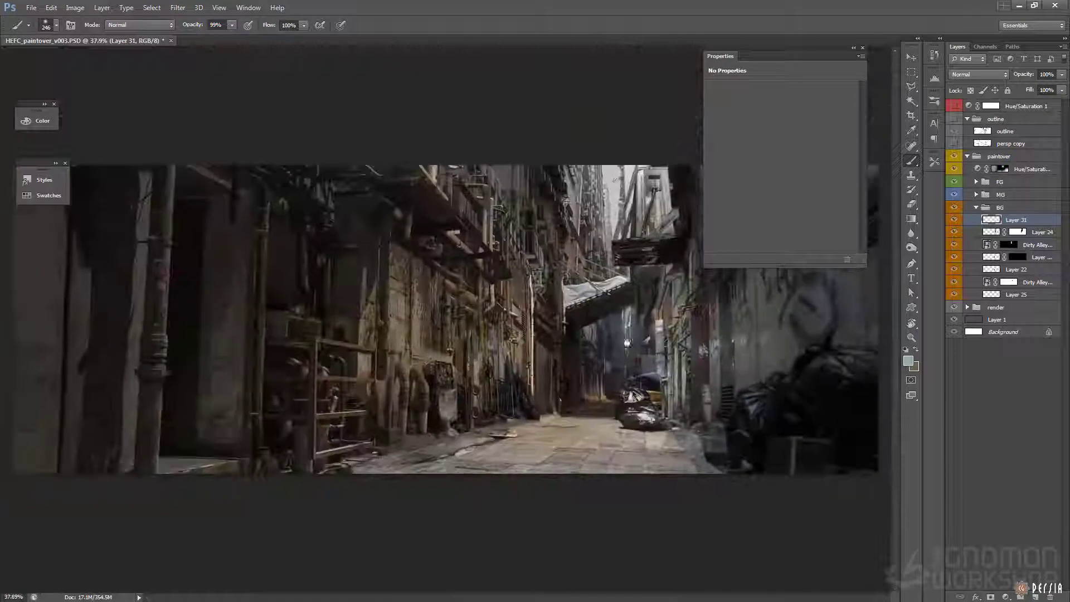
pyautogui.press('e')
pyautogui.rightClick(648, 194)
pyautogui.click(598, 175)
pyautogui.keyDown('alt'); pyautogui.scroll(2, 599, 175); pyautogui.keyUp('alt')
pyautogui.keyDown('ctrl'); pyautogui.moveTo(673, 369); pyautogui.dragTo(744, 369); pyautogui.keyUp('ctrl')
pyautogui.keyDown('alt'); pyautogui.moveTo(672, 375); pyautogui.dragTo(658, 375, button='right'); pyautogui.keyUp('alt')
pyautogui.press('b')
pyautogui.keyDown('alt'); pyautogui.click(548, 231); pyautogui.keyUp('alt')
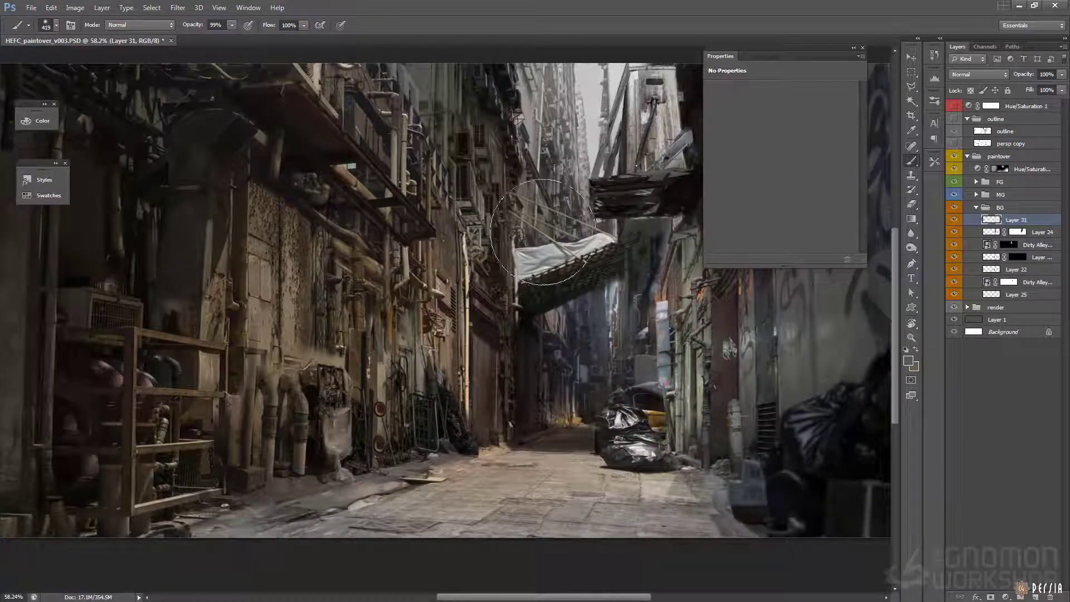
# Create Layer 32 above the FG group and brush soft haze in sampled colours around the awning and the alley's far end.
pyautogui.click(1012, 182)
pyautogui.hotkey('ctrl', 'shift', 'alt', 'n')
pyautogui.keyDown('ctrl'); pyautogui.moveTo(640, 351); pyautogui.dragTo(567, 351); pyautogui.keyUp('ctrl')
pyautogui.keyDown('alt'); pyautogui.moveTo(508, 301); pyautogui.dragTo(532, 305, button='right'); pyautogui.keyUp('alt')
pyautogui.moveTo(719, 240); pyautogui.dragTo(677, 281)
pyautogui.keyDown('alt'); pyautogui.click(658, 310); pyautogui.keyUp('alt')
pyautogui.click(607, 361)
pyautogui.keyDown('alt'); pyautogui.click(602, 362); pyautogui.keyUp('alt')
pyautogui.moveTo(595, 354); pyautogui.dragTo(625, 348)
# Brush more haze on Layer 32 in a colour sampled from the ground, over the alley floor and diagonally across the distant buildings.
pyautogui.keyDown('alt'); pyautogui.moveTo(736, 414); pyautogui.dragTo(714, 414, button='right'); pyautogui.keyUp('alt')
pyautogui.keyDown('alt'); pyautogui.click(649, 445); pyautogui.keyUp('alt')
pyautogui.moveTo(552, 403); pyautogui.dragTo(613, 416)
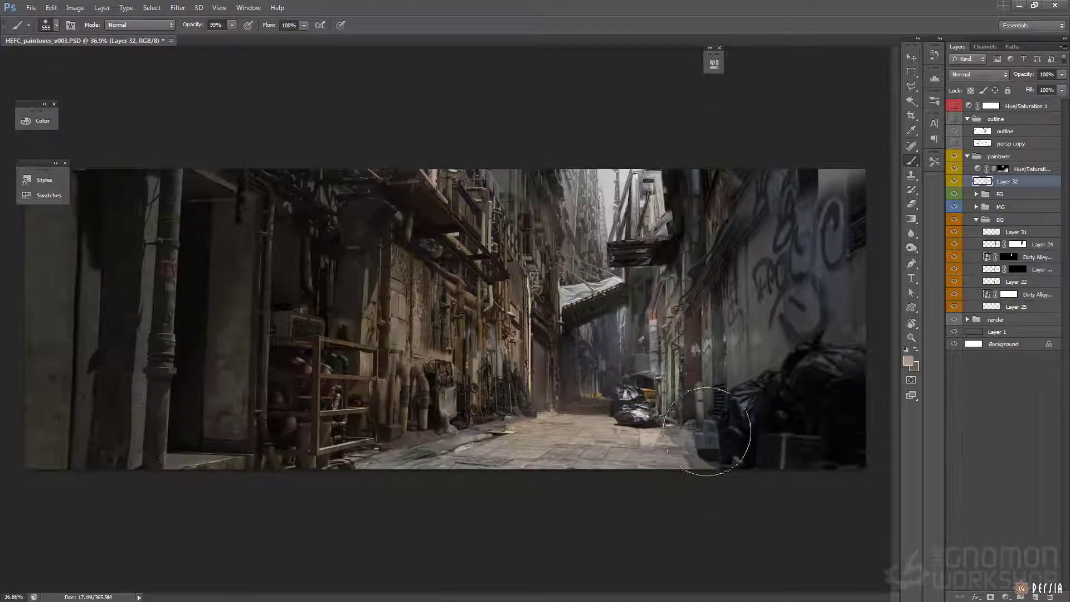
pyautogui.moveTo(535, 174)
pyautogui.mouseDown()
pyautogui.moveTo(550, 179)
pyautogui.moveTo(605, 340)
pyautogui.mouseUp()
pyautogui.keyDown('alt'); pyautogui.scroll(-6, 669, 430); pyautogui.keyUp('alt')
pyautogui.press('r')
pyautogui.moveTo(669, 430)
pyautogui.mouseDown()
pyautogui.moveTo(438, 533)
pyautogui.moveTo(634, 217)
pyautogui.mouseUp()
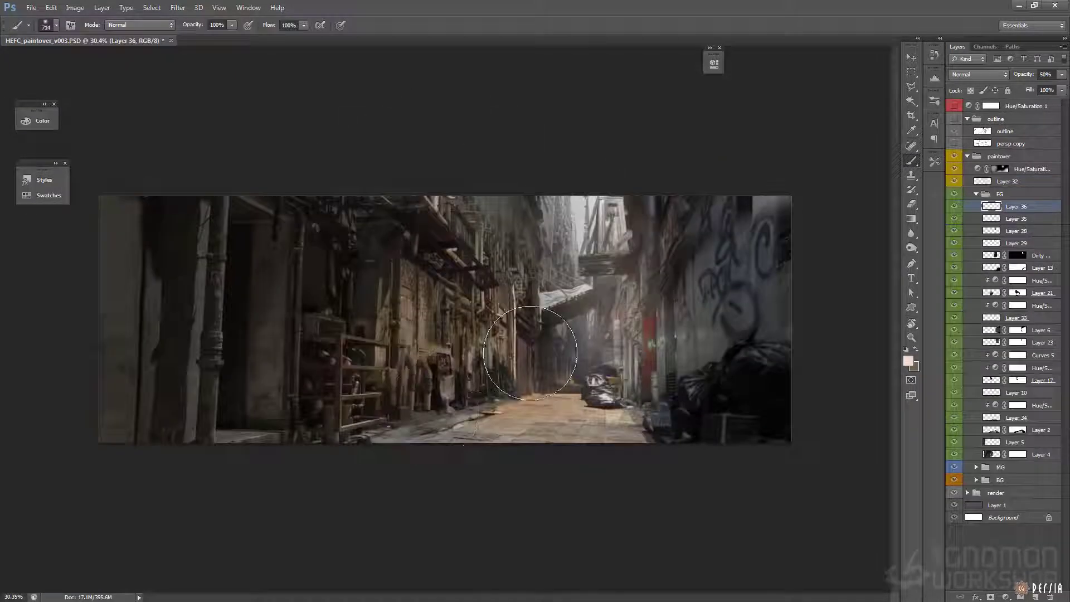
# Review the whole alley painting in full-screen mode on a black background.
pyautogui.press('f')
pyautogui.press('f')
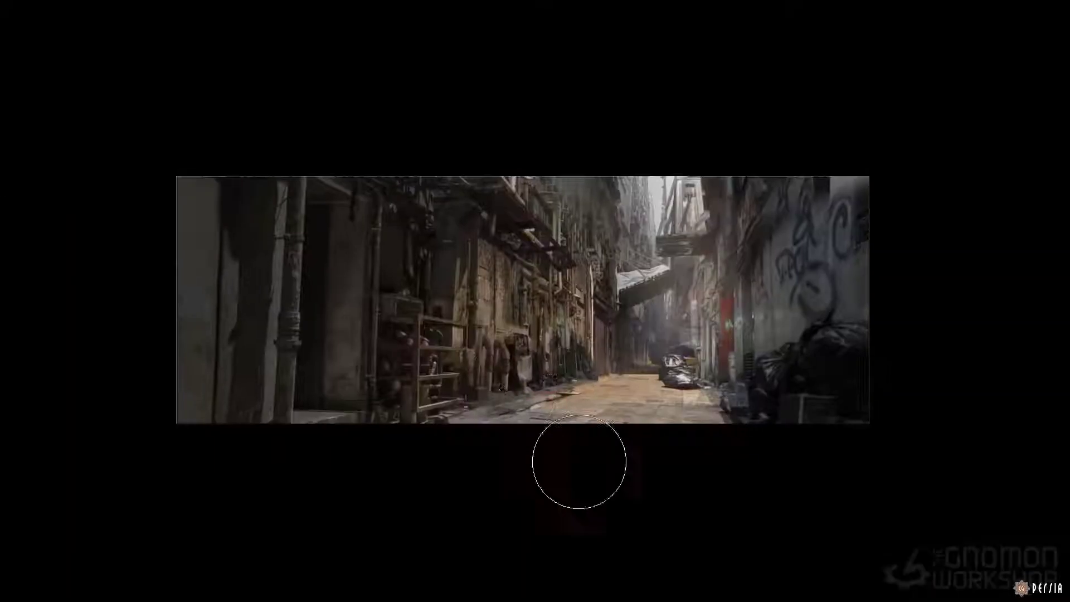
pyautogui.keyDown('alt'); pyautogui.scroll(2, 577, 367); pyautogui.keyUp('alt')
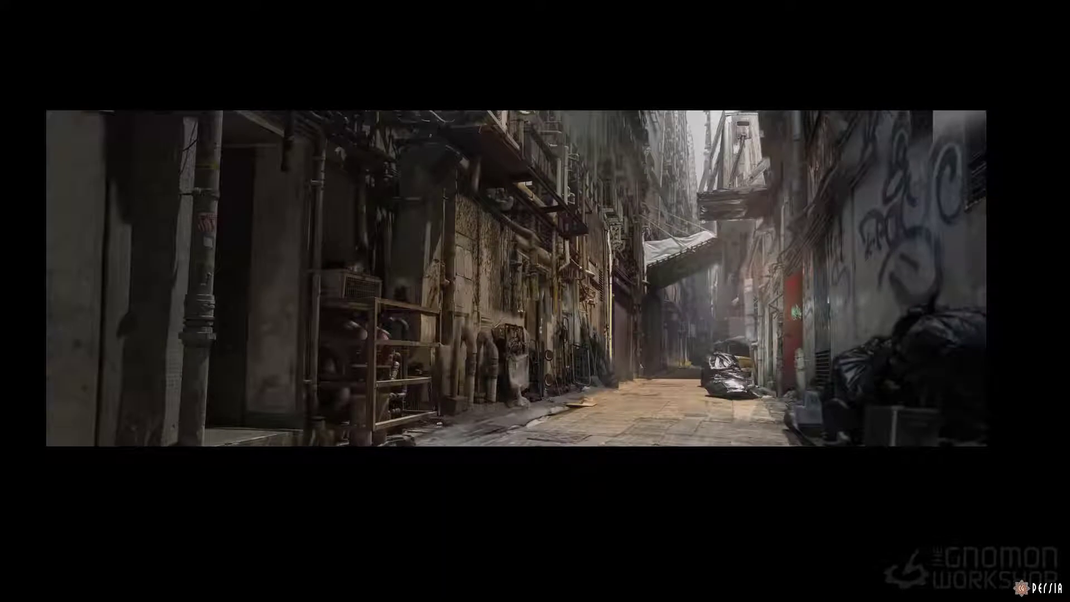